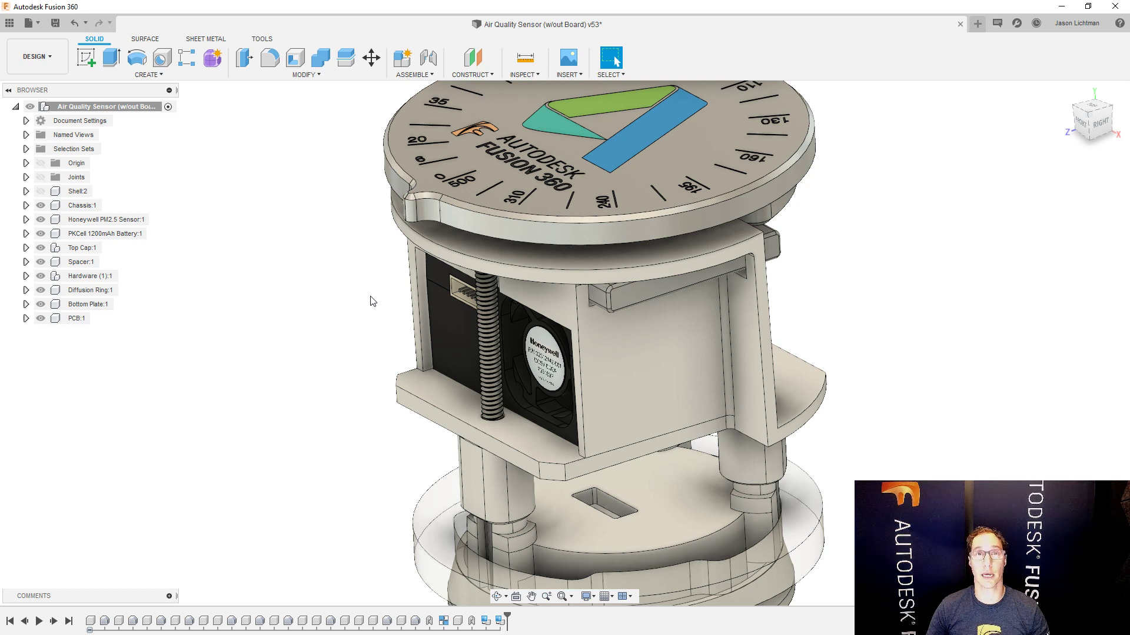
# - Activate the PCB component for editing within the air quality sensor assembly
pyautogui.scroll(-3, 373, 301)
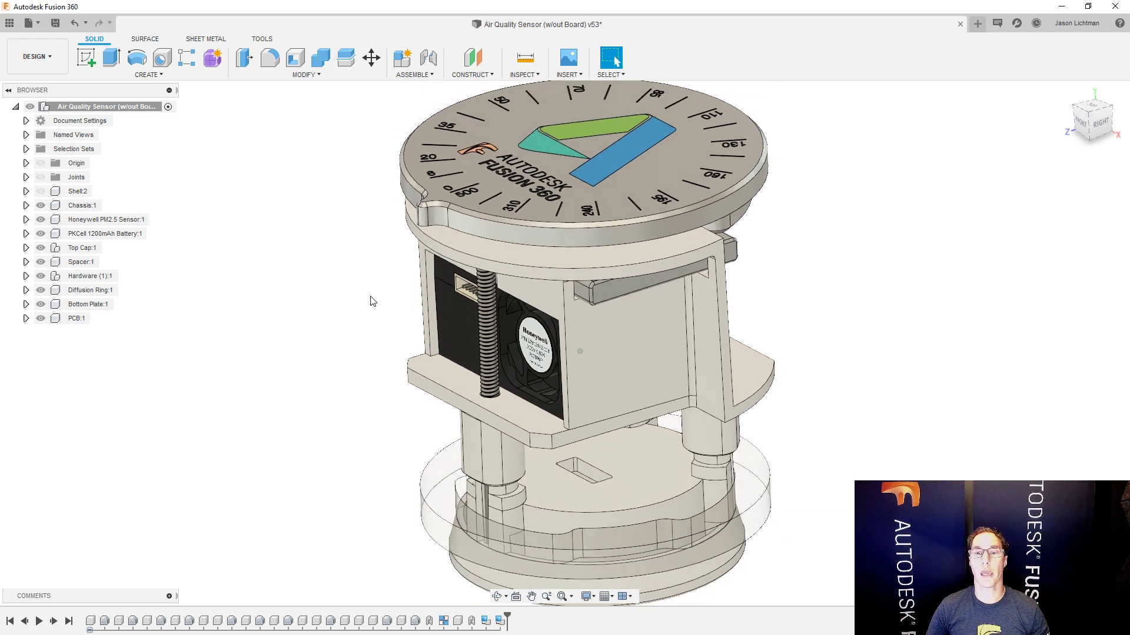
pyautogui.scroll(-2, 373, 301)
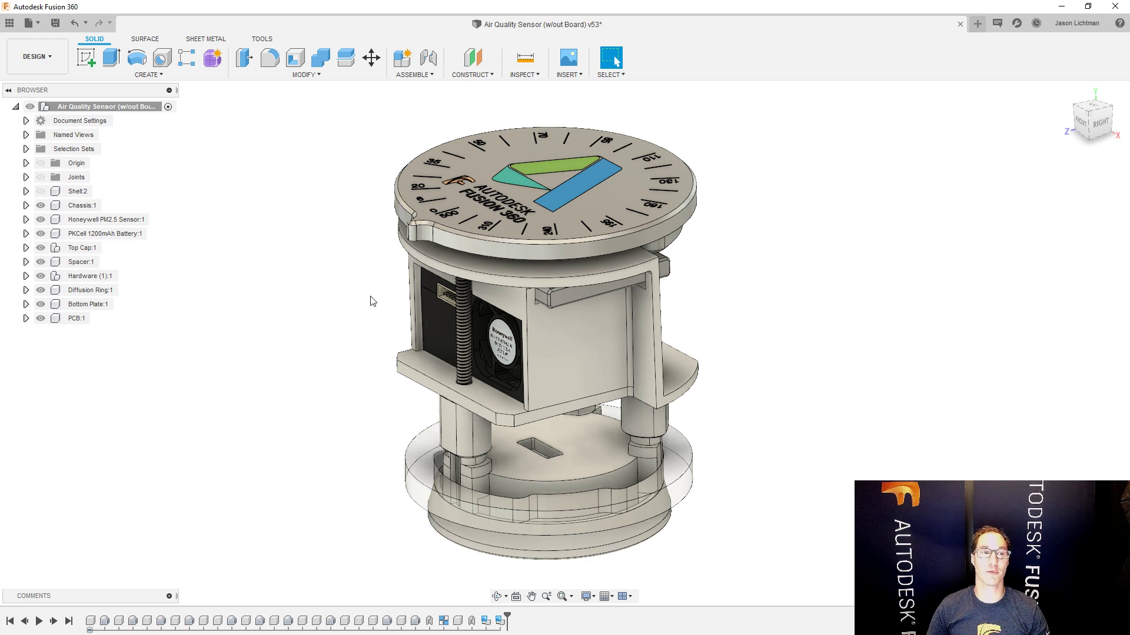
pyautogui.click(76, 322)
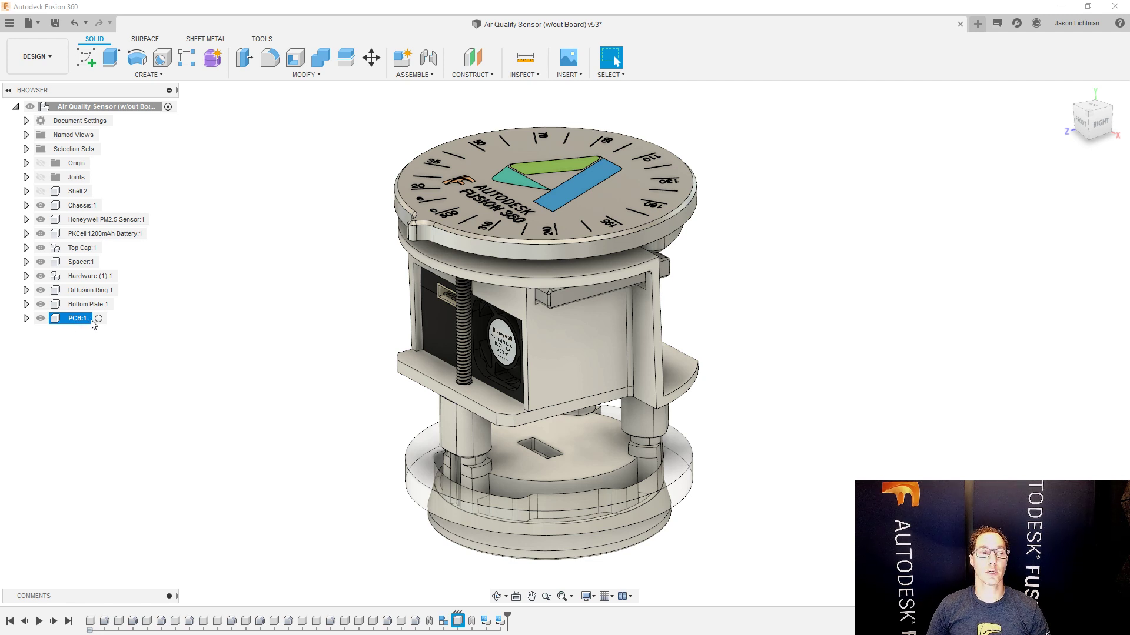
pyautogui.click(98, 319)
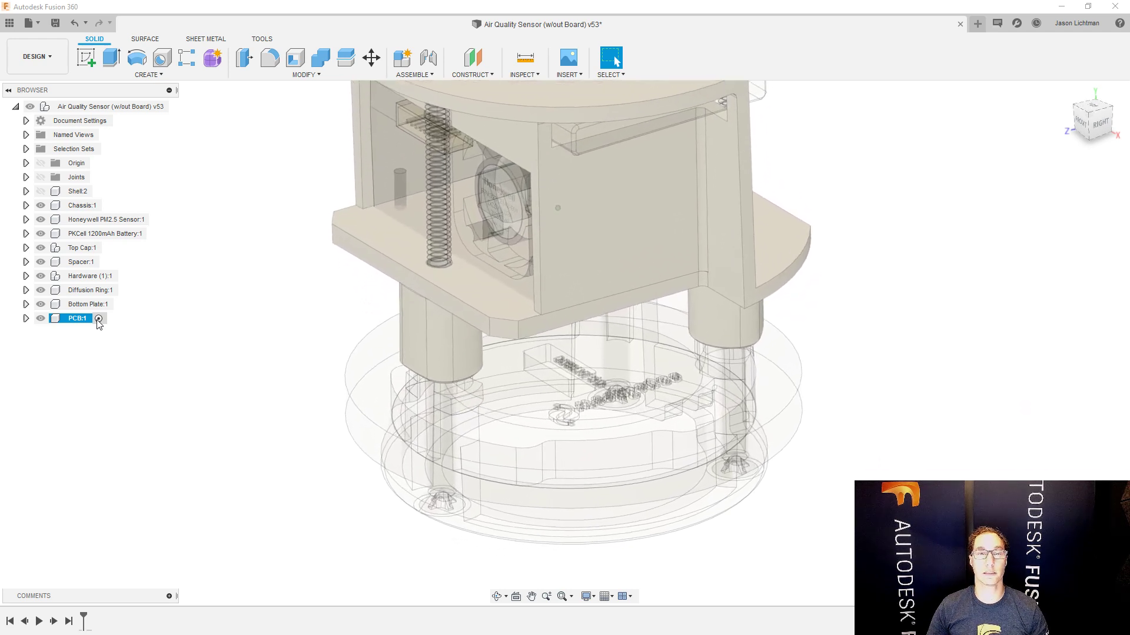
pyautogui.click(98, 320)
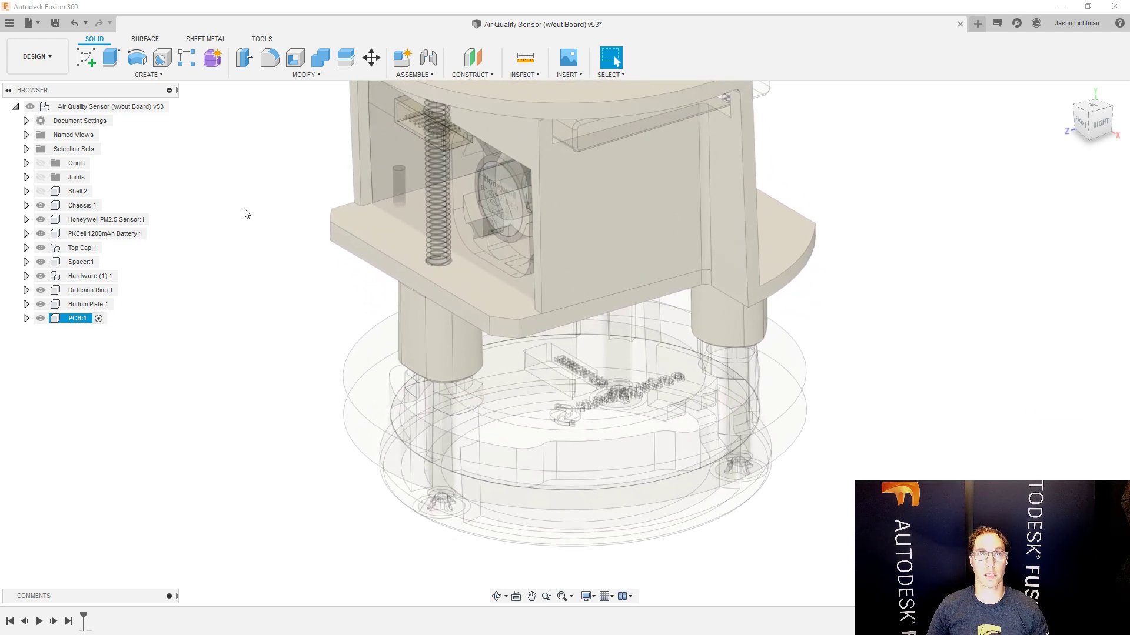
# - Create an offset plane at 0.00 mm on the top face of a Bottom Plate standoff and start a sketch on it
pyautogui.click(474, 56)
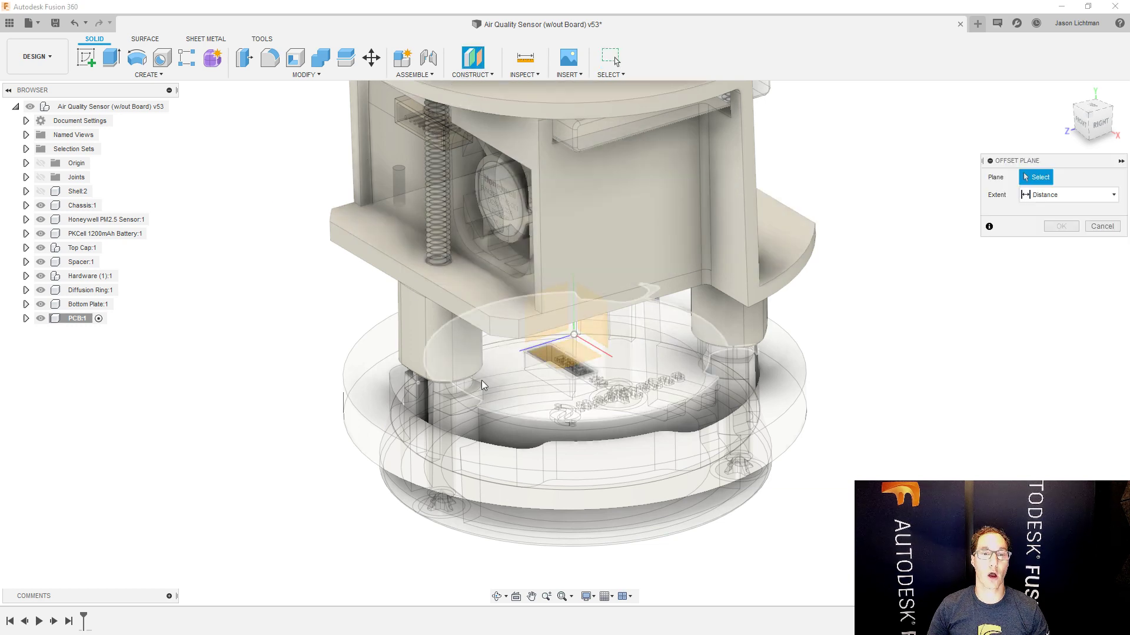
pyautogui.scroll(5, 479, 383)
pyautogui.click(475, 389)
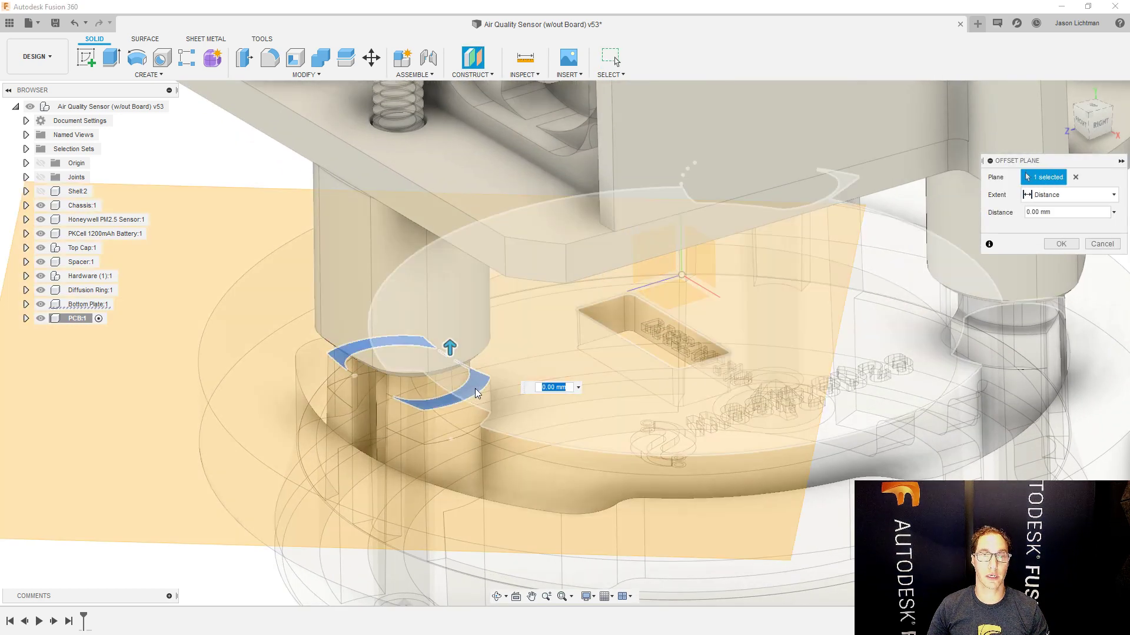
pyautogui.click(1061, 244)
pyautogui.scroll(-1, 566, 439)
pyautogui.scroll(-2, 553, 424)
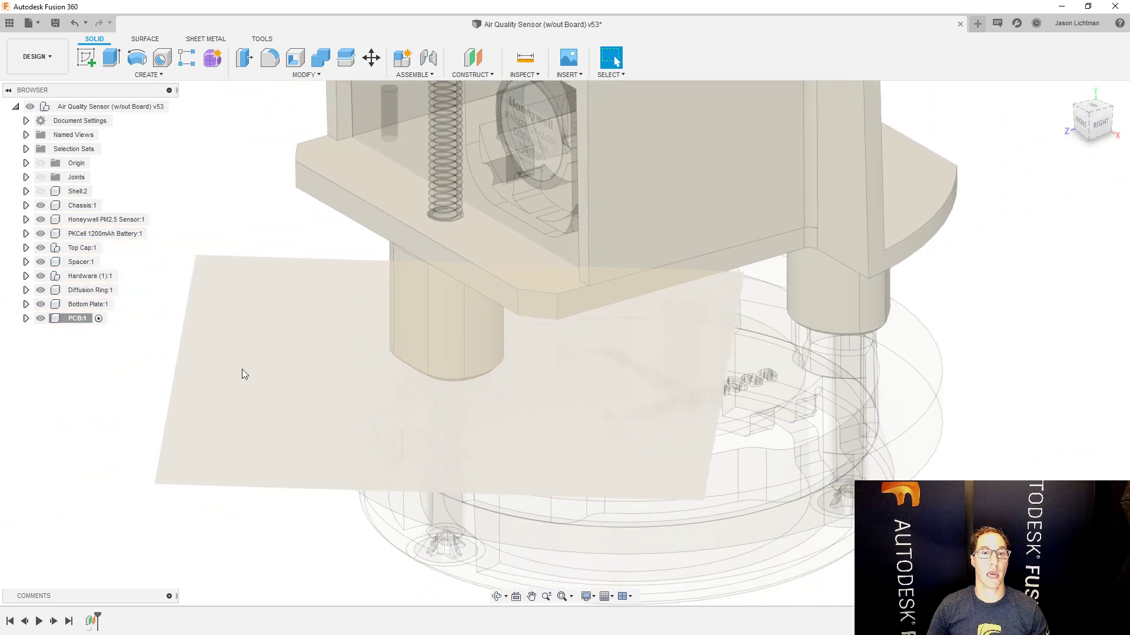
pyautogui.rightClick(266, 359)
pyautogui.click(277, 423)
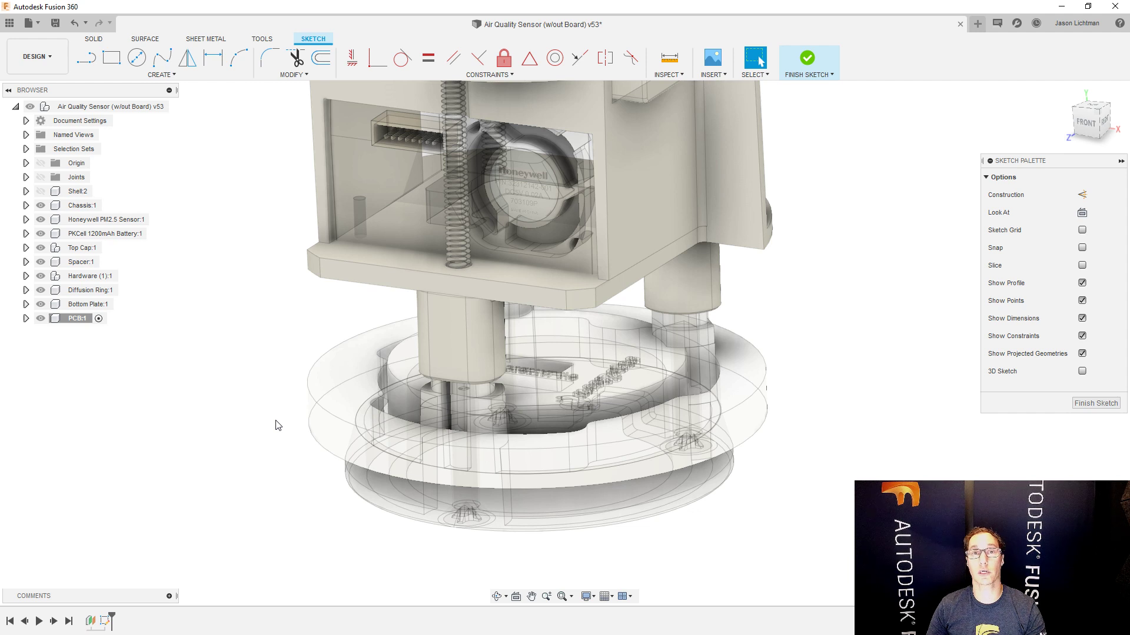
# - Project the Spacer body's silhouette into the sketch using the Bodies selection filter, with Projection Link enabled
pyautogui.press('p')
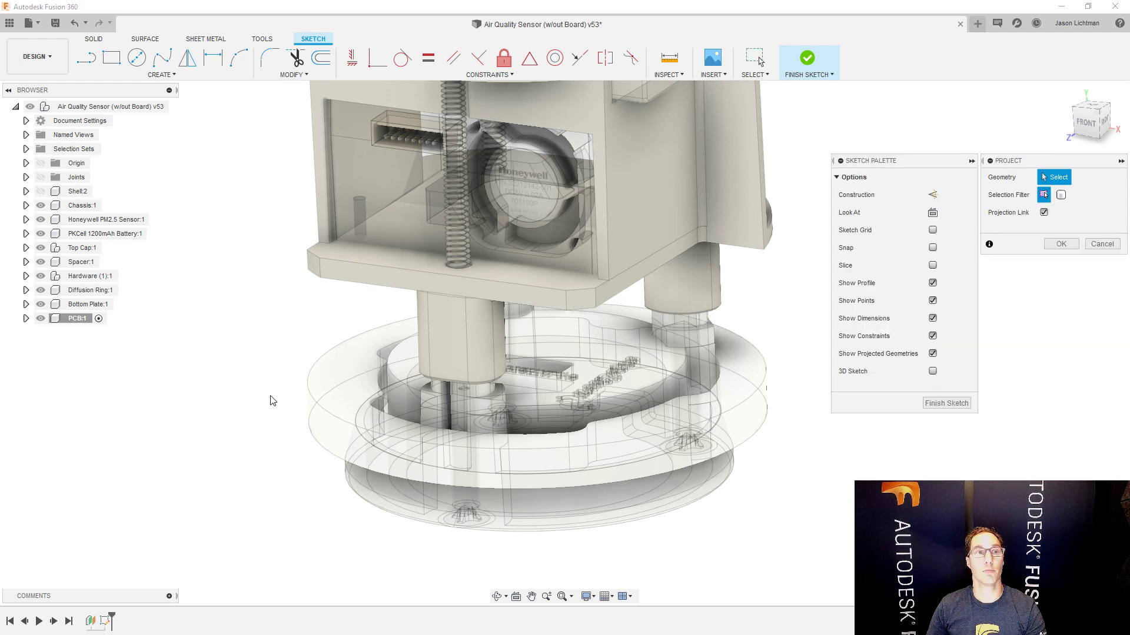
pyautogui.click(181, 76)
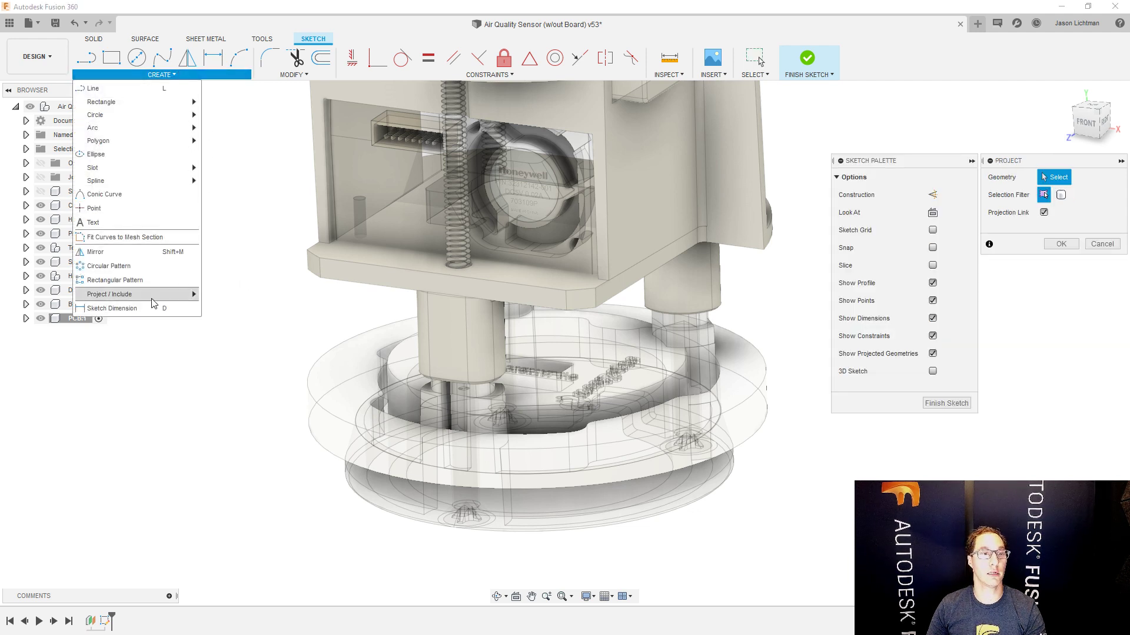
pyautogui.moveTo(188, 295)
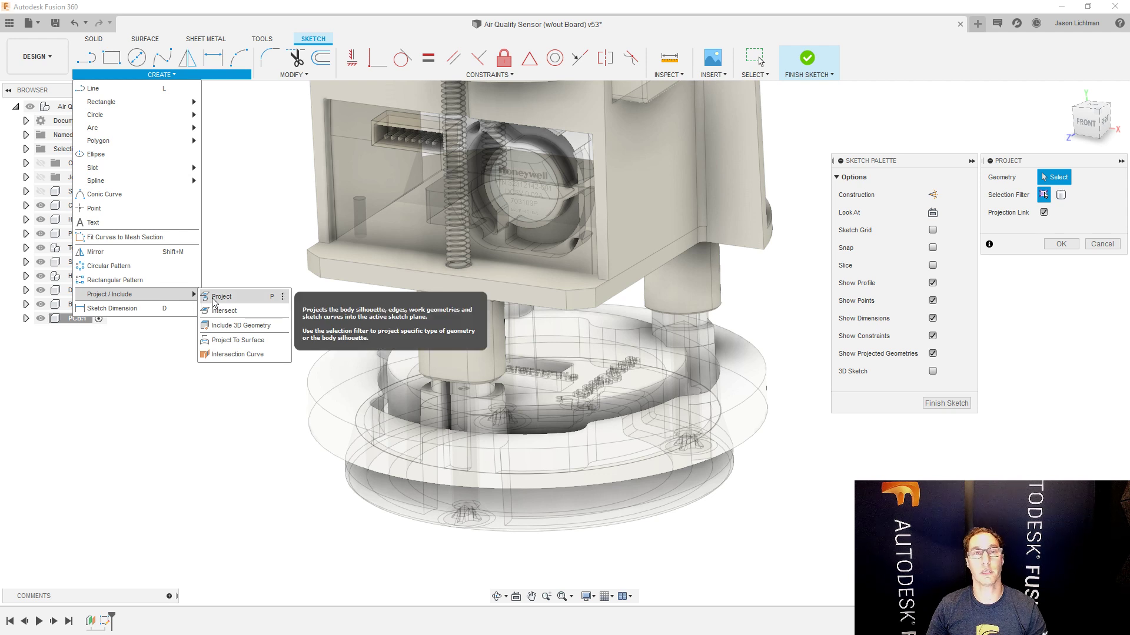
pyautogui.click(212, 402)
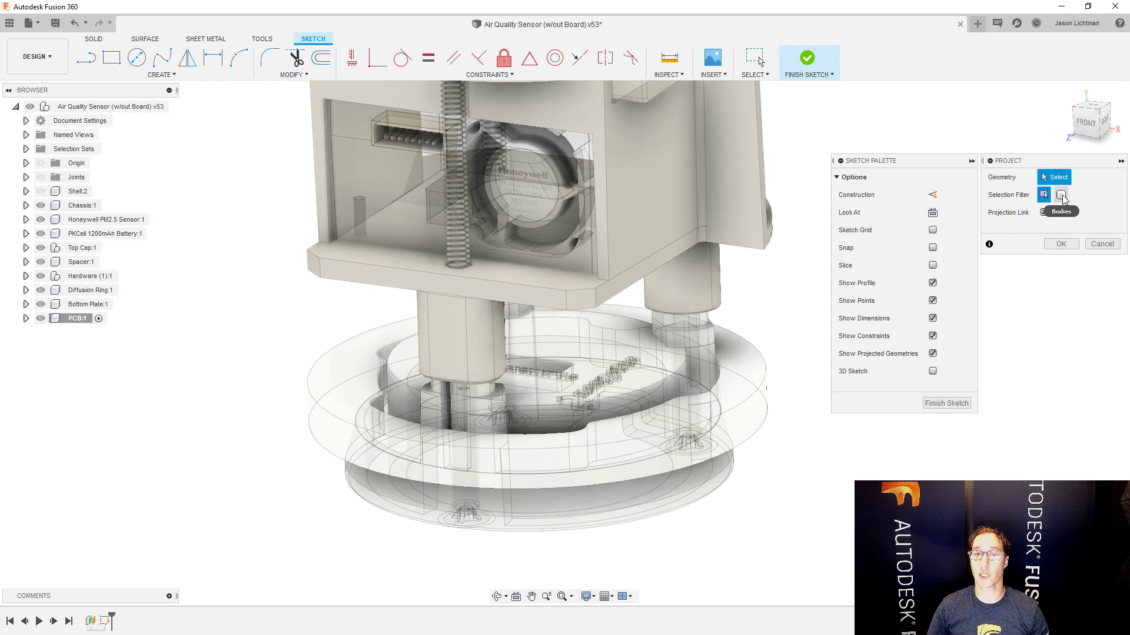
pyautogui.click(1062, 197)
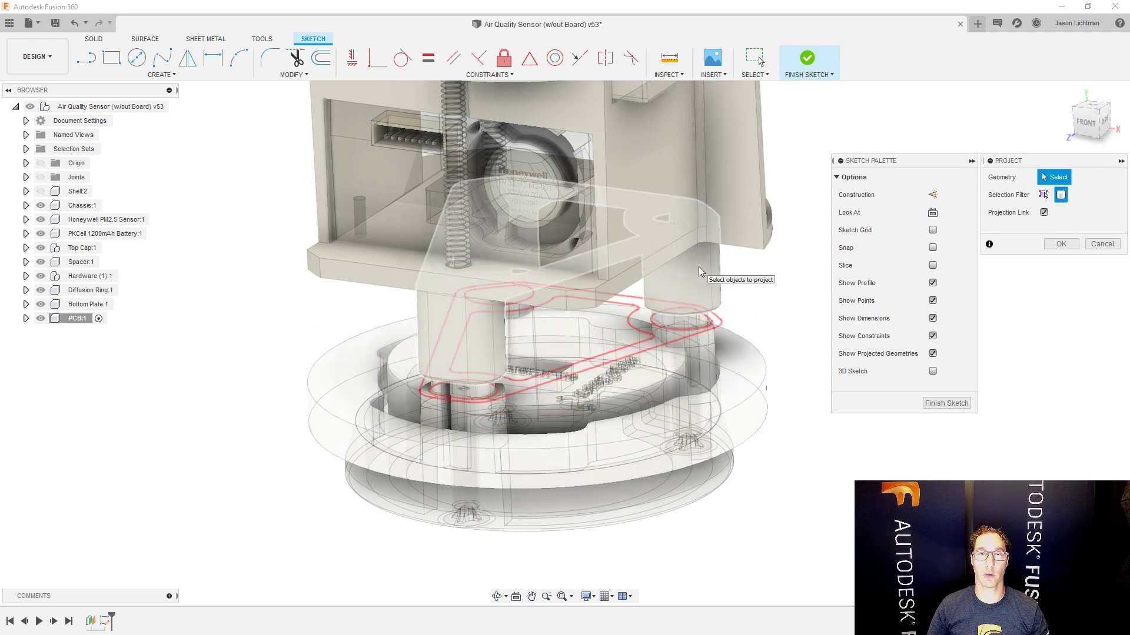
pyautogui.click(704, 301)
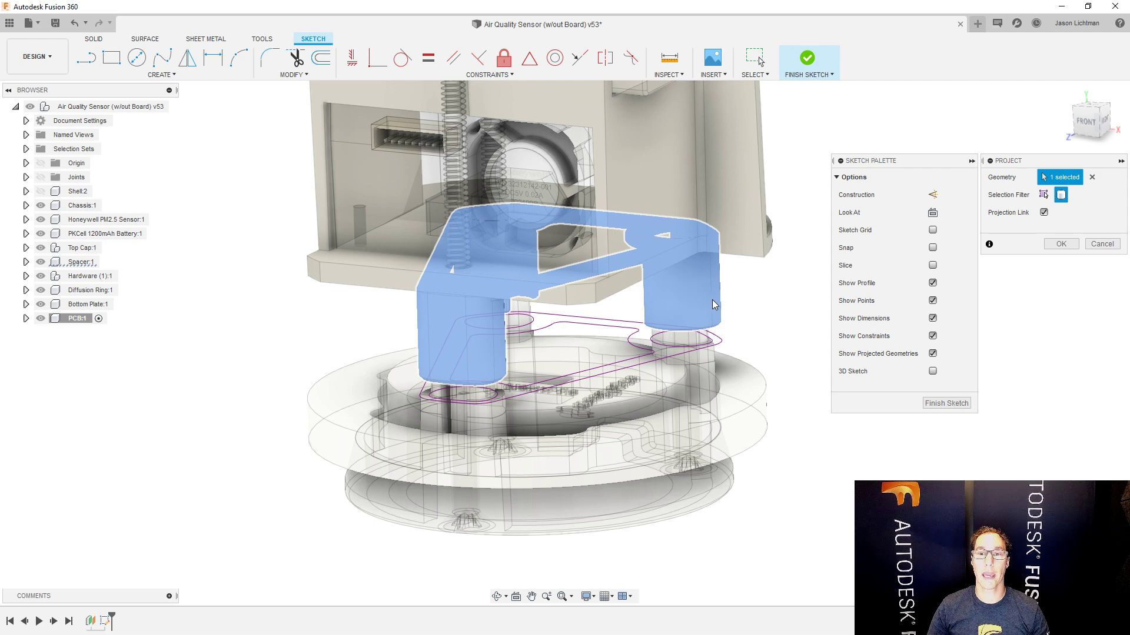
pyautogui.click(1061, 244)
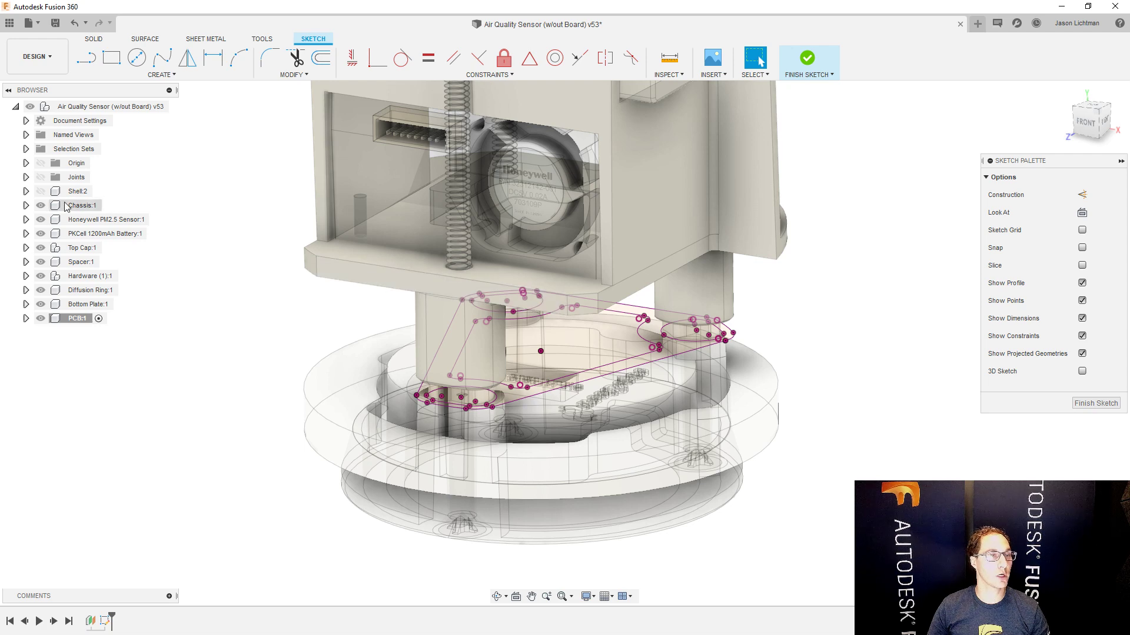
# - Show the hidden Shell component and isolate it for access to its lower rim
pyautogui.click(41, 191)
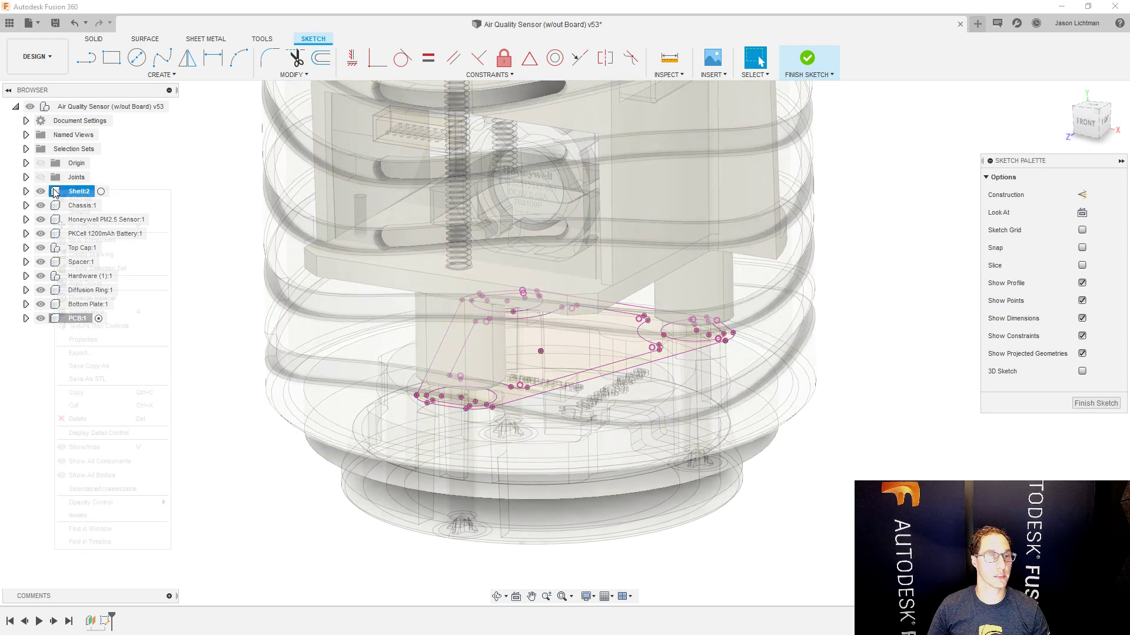
pyautogui.rightClick(54, 192)
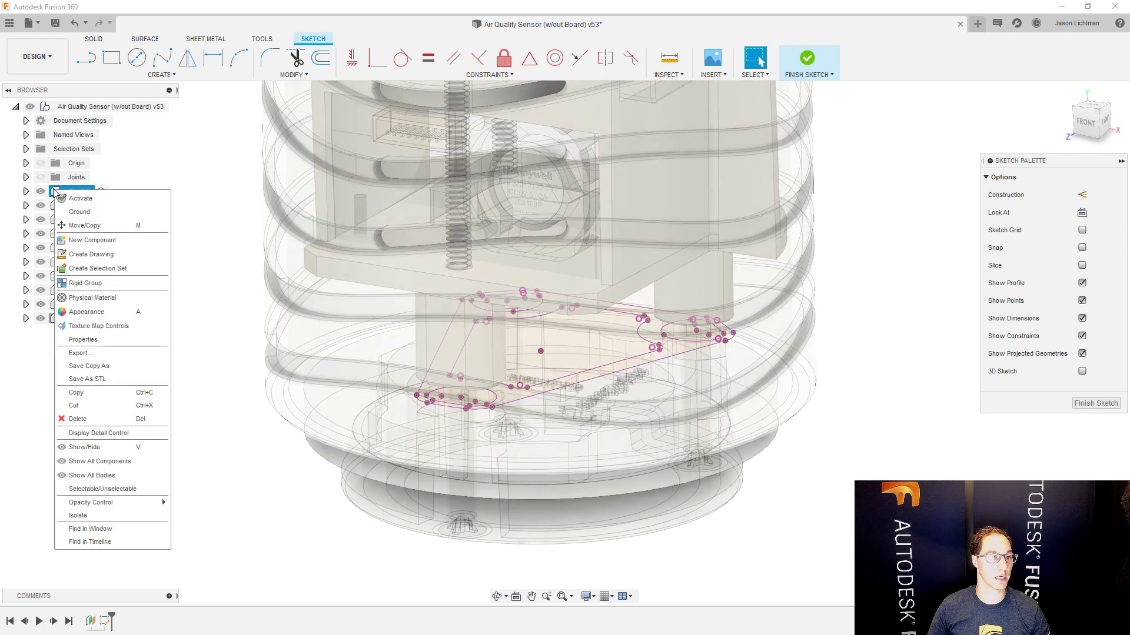
pyautogui.click(82, 516)
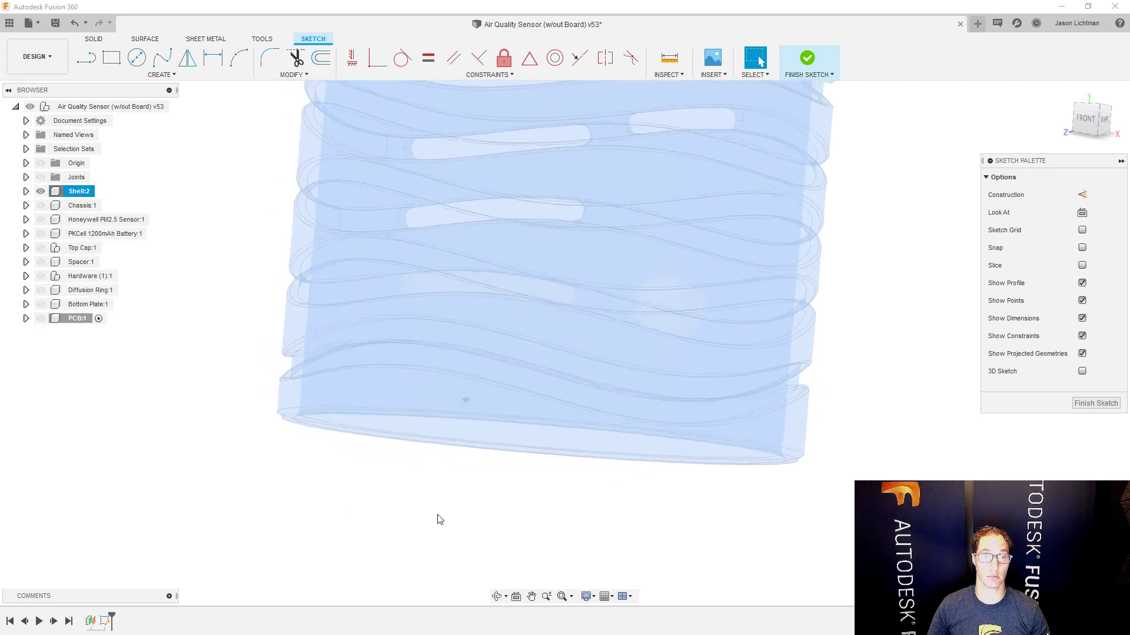
pyautogui.click(437, 519)
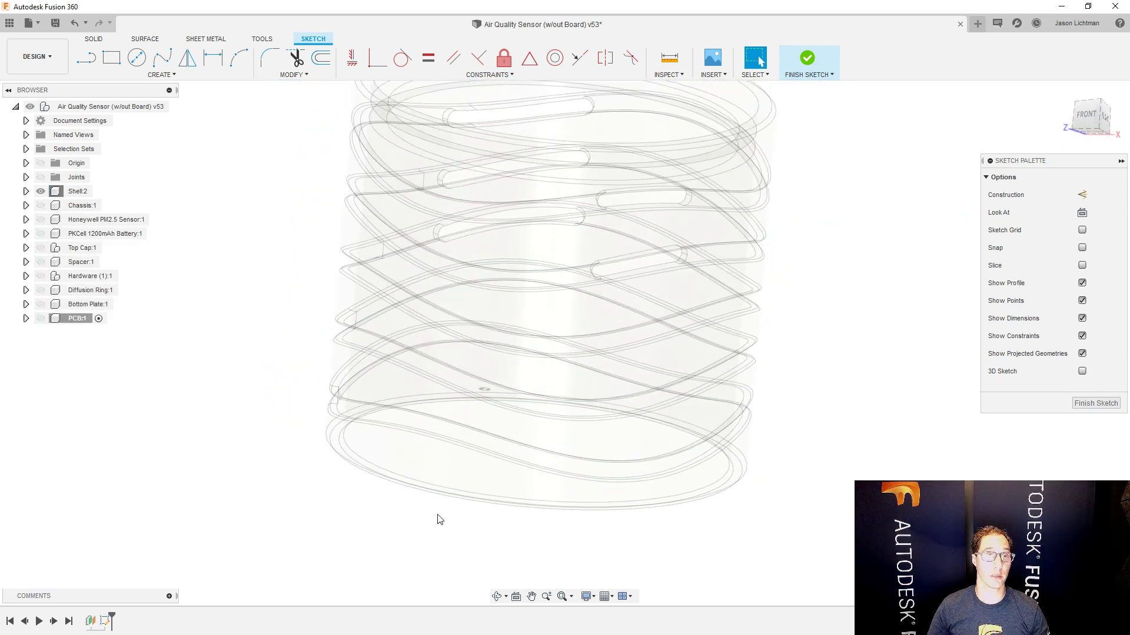
pyautogui.rightClick(85, 194)
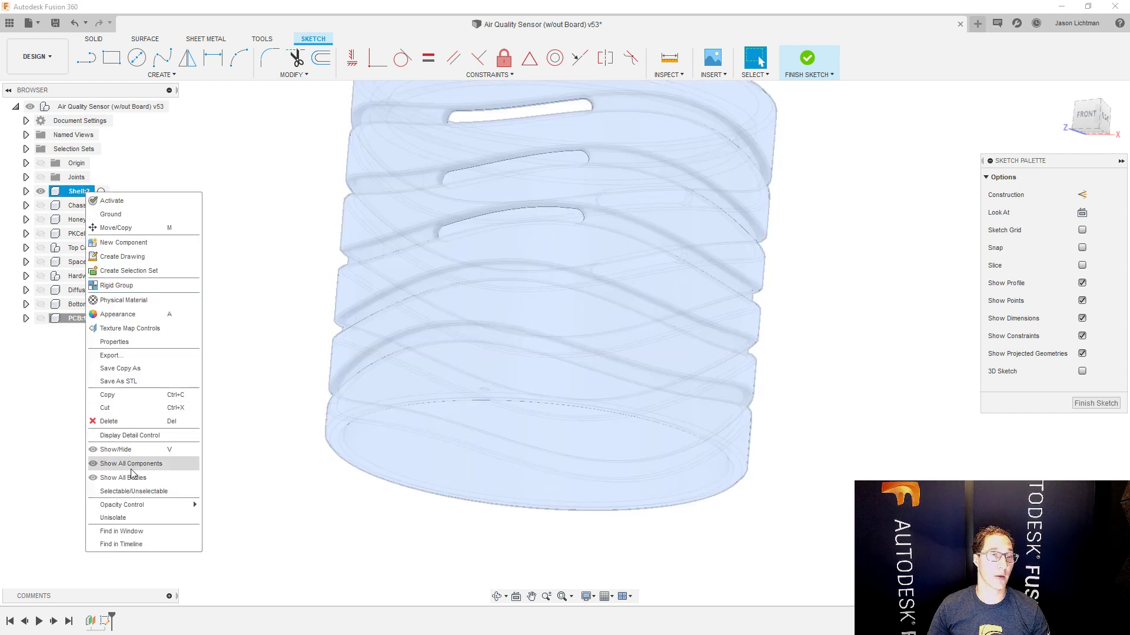
pyautogui.click(131, 517)
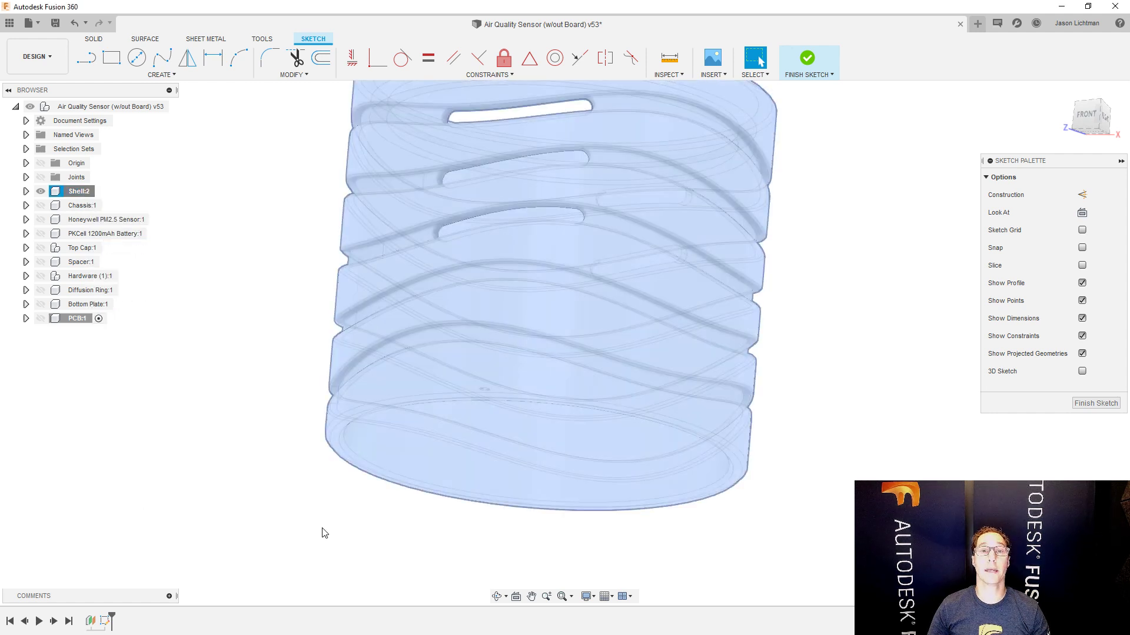
pyautogui.click(316, 507)
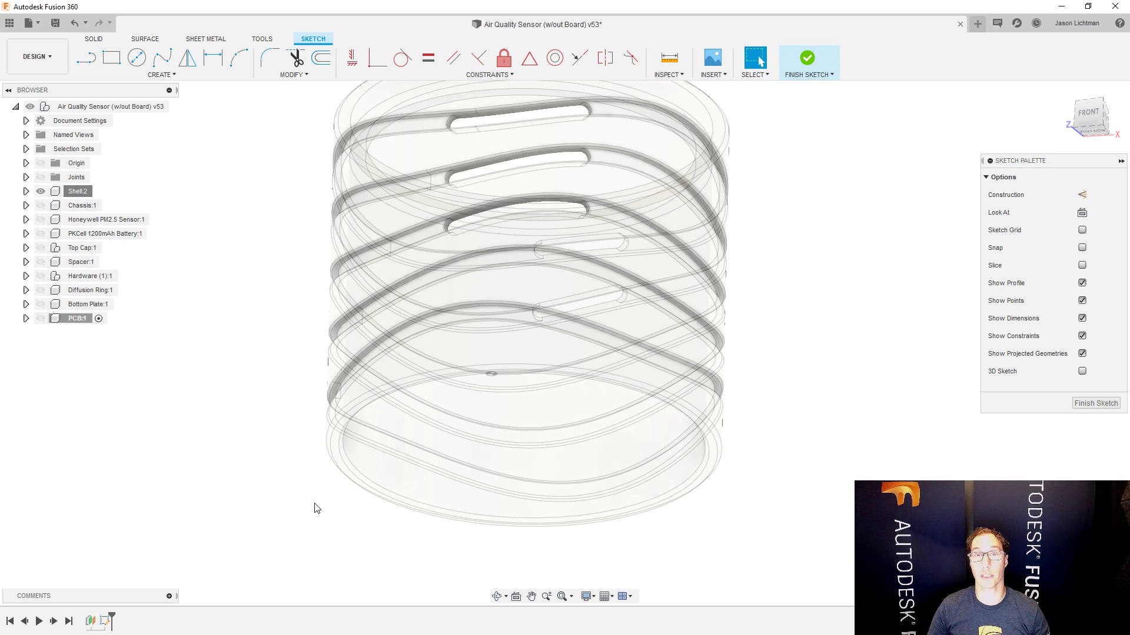
# - Project the inner circular edge of the Shell's bottom rim into the PCB sketch, filtering for individual entities instead of bodies
pyautogui.press('p')
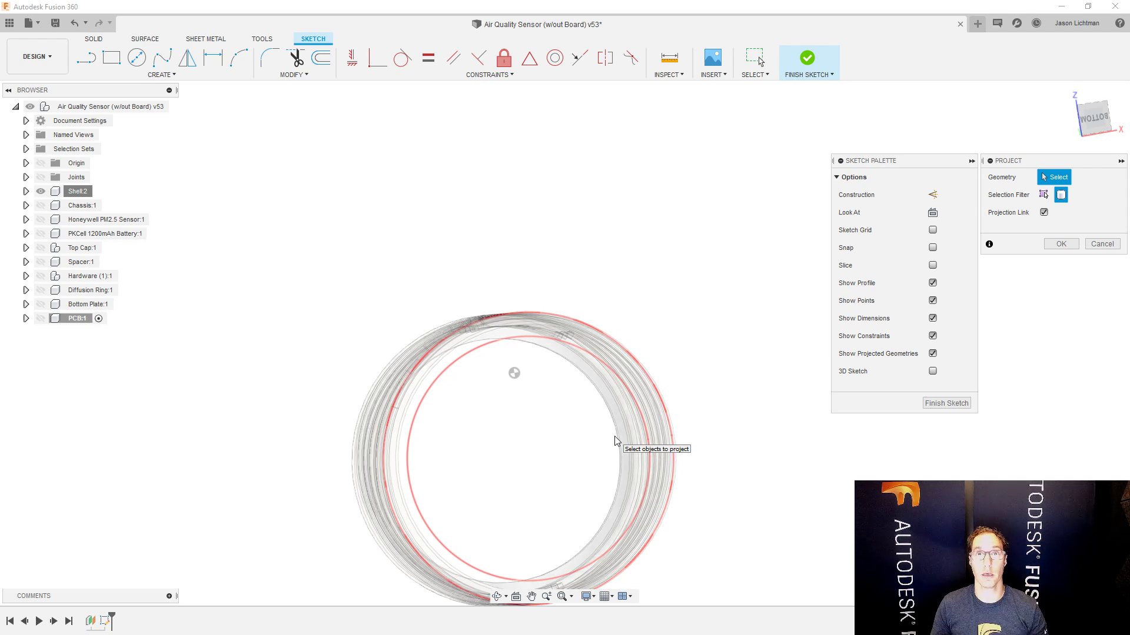
pyautogui.keyDown('shift'); pyautogui.moveTo(615, 440); pyautogui.dragTo(677, 538, button='middle'); pyautogui.keyUp('shift')
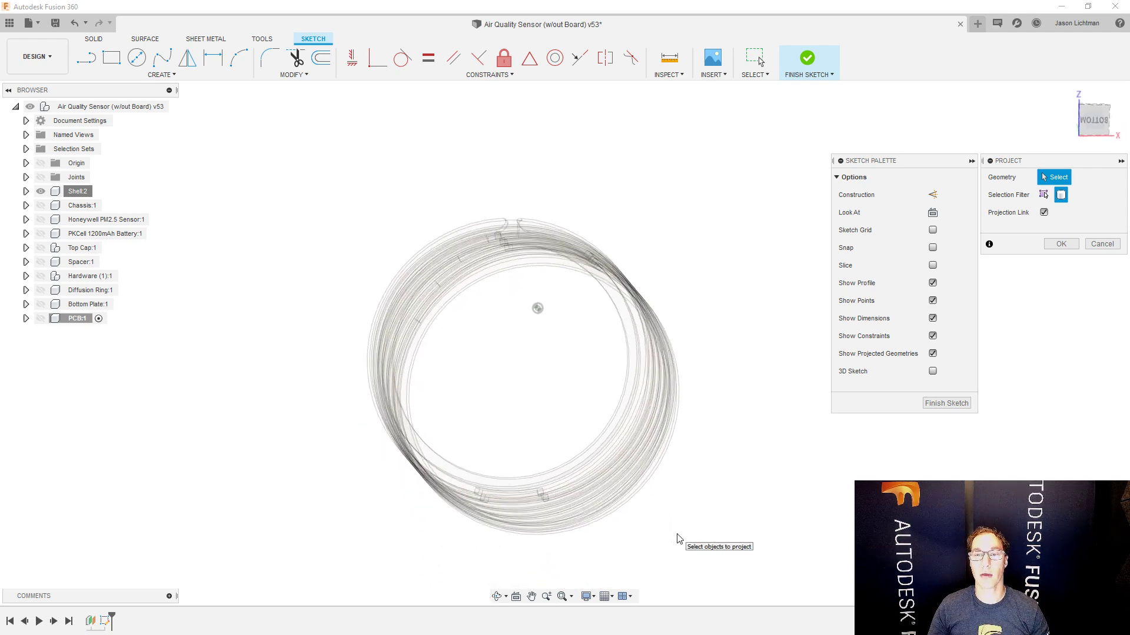
pyautogui.scroll(2, 677, 538)
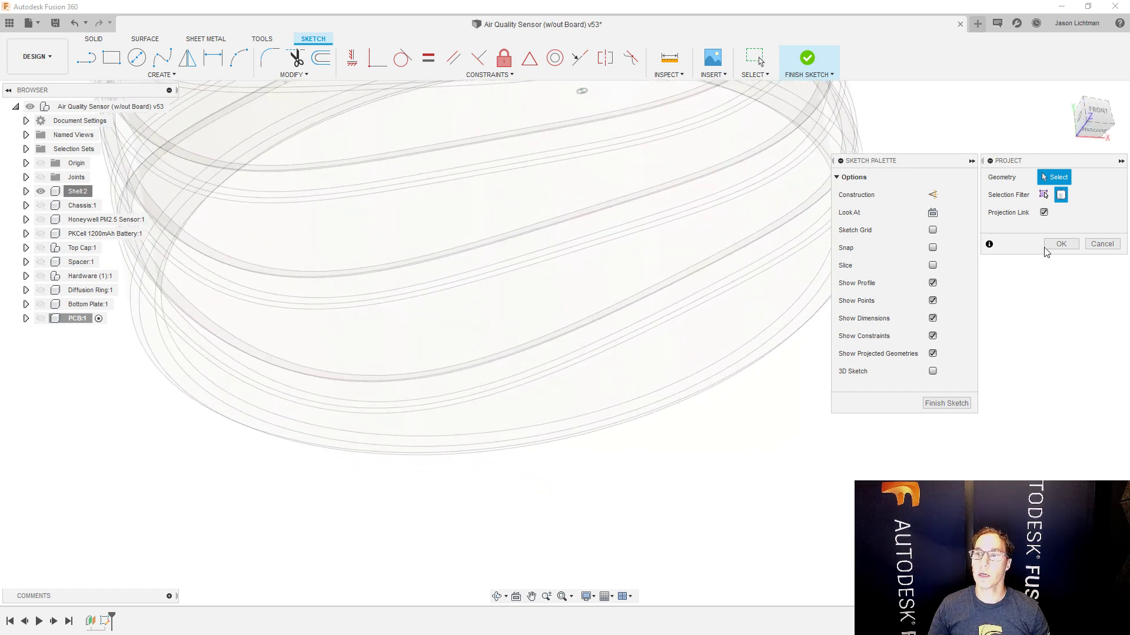
pyautogui.click(1044, 195)
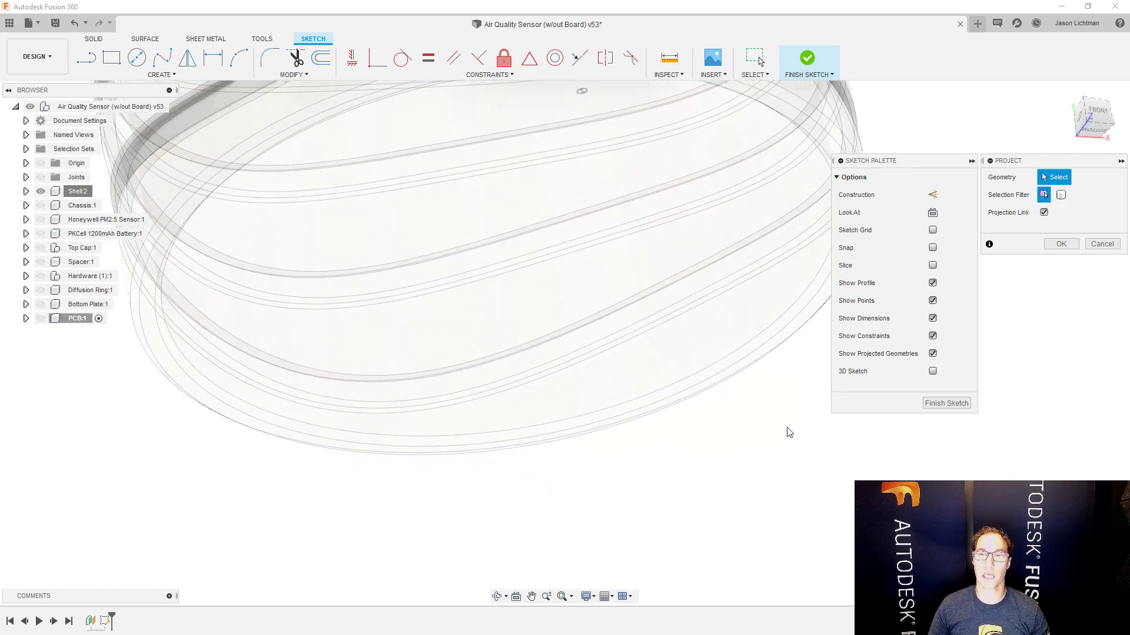
pyautogui.click(743, 354)
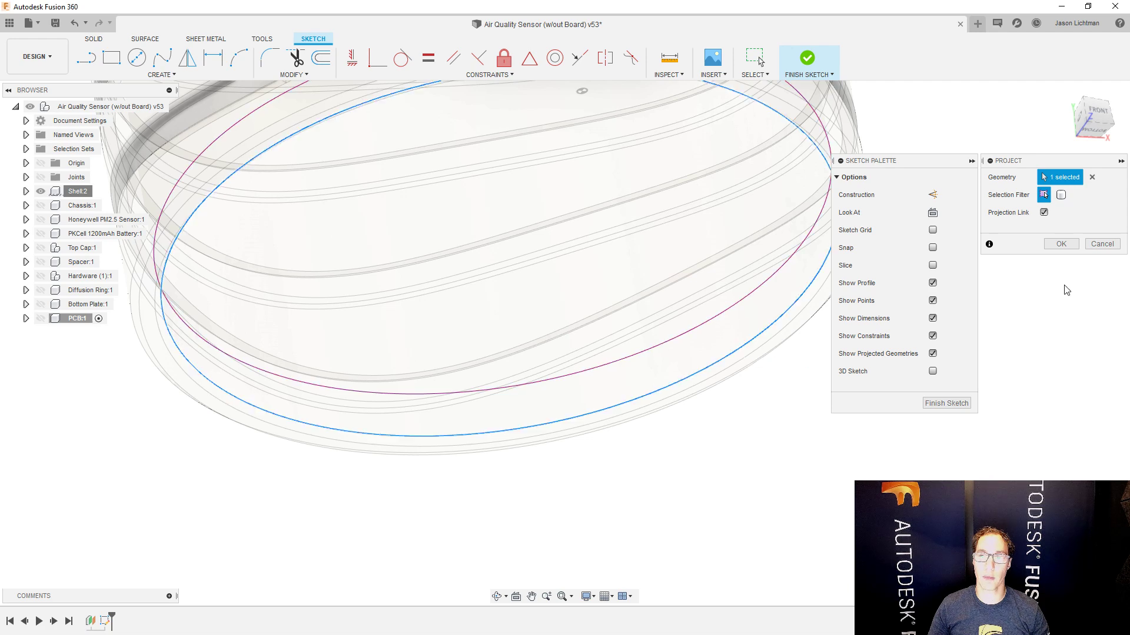
pyautogui.click(1061, 243)
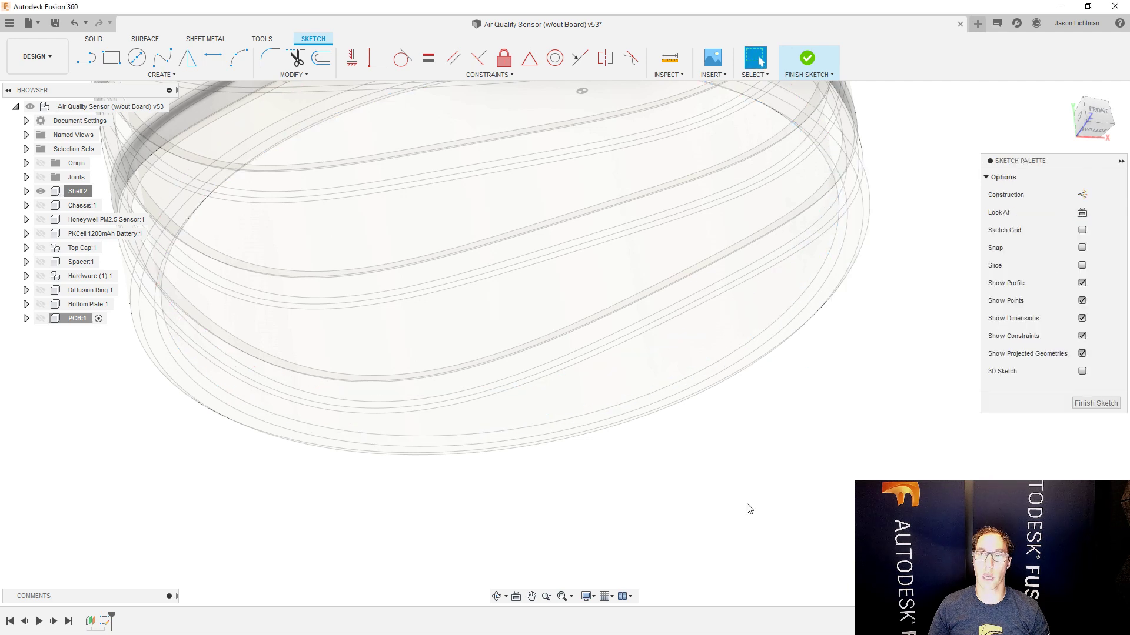
# - Unisolate and hide the Shell component, and isolate the PCB component with its sketch
pyautogui.scroll(-2, 751, 518)
pyautogui.scroll(-1, 761, 523)
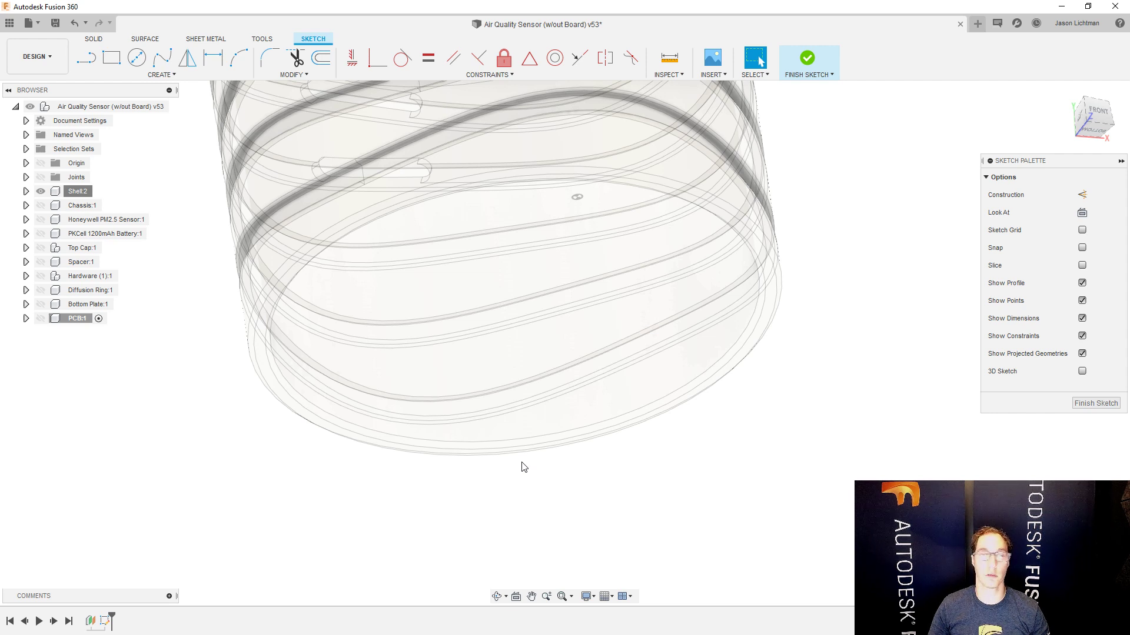
pyautogui.rightClick(89, 191)
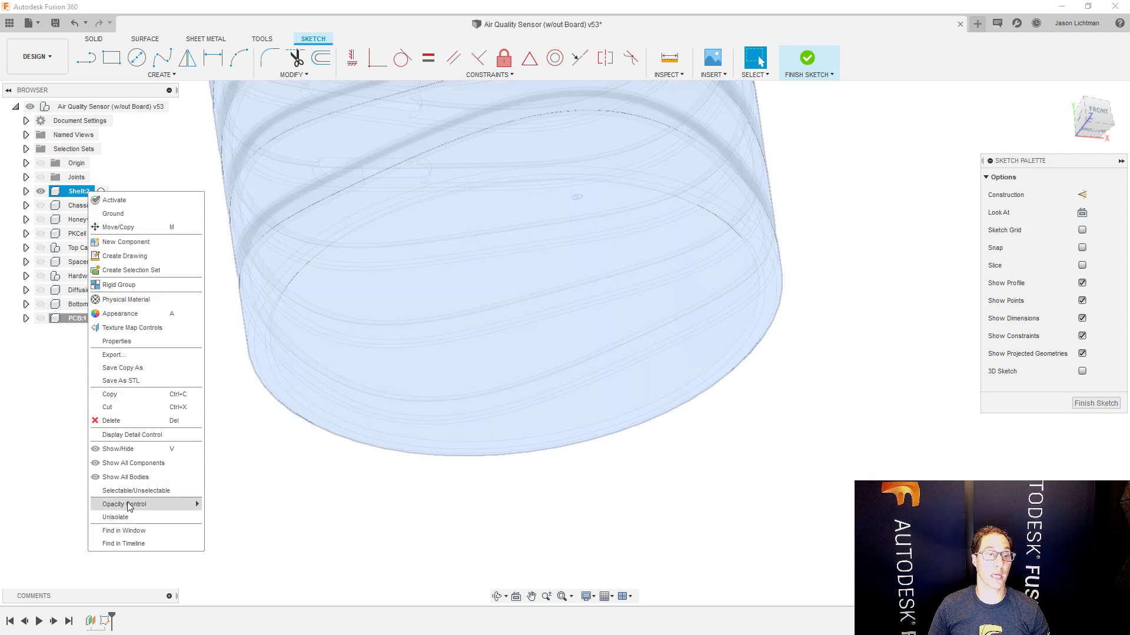
pyautogui.click(116, 518)
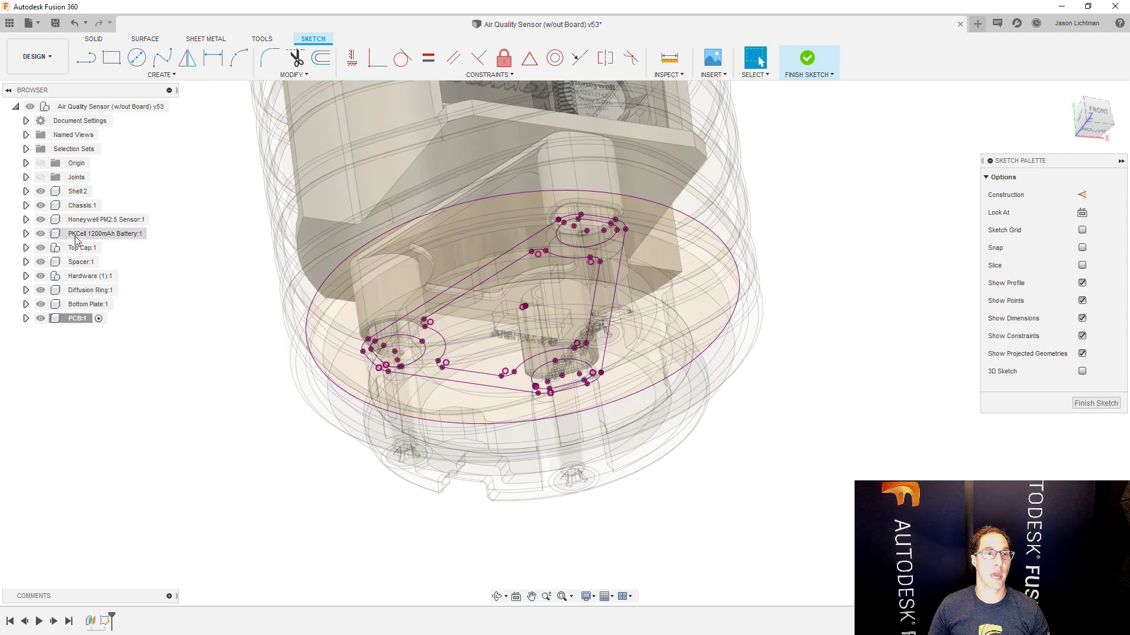
pyautogui.click(40, 192)
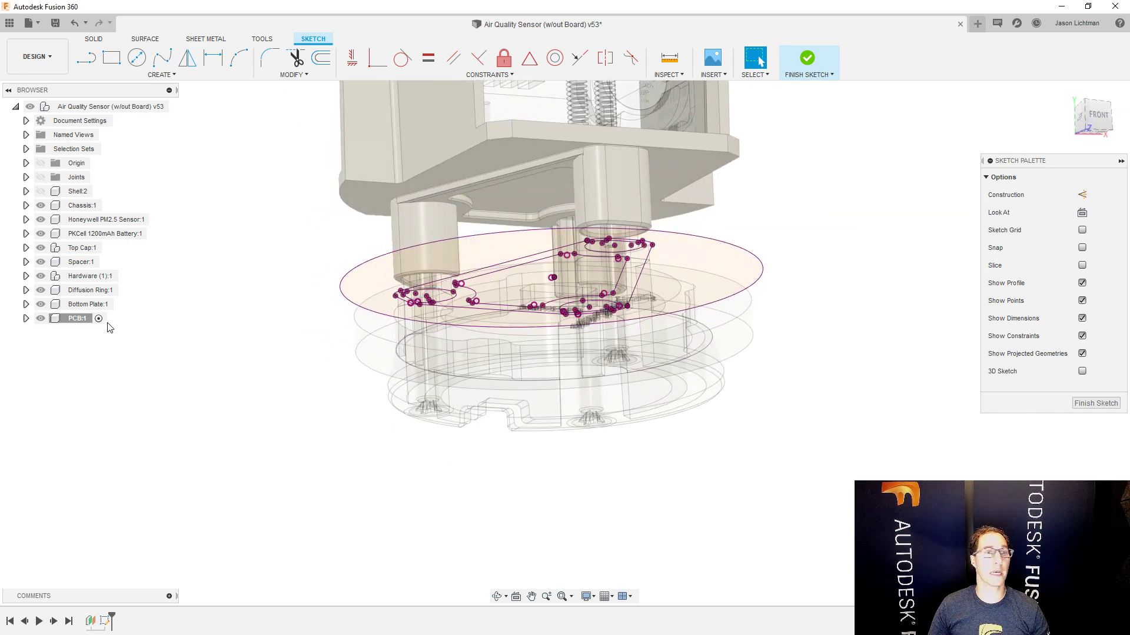
pyautogui.rightClick(87, 318)
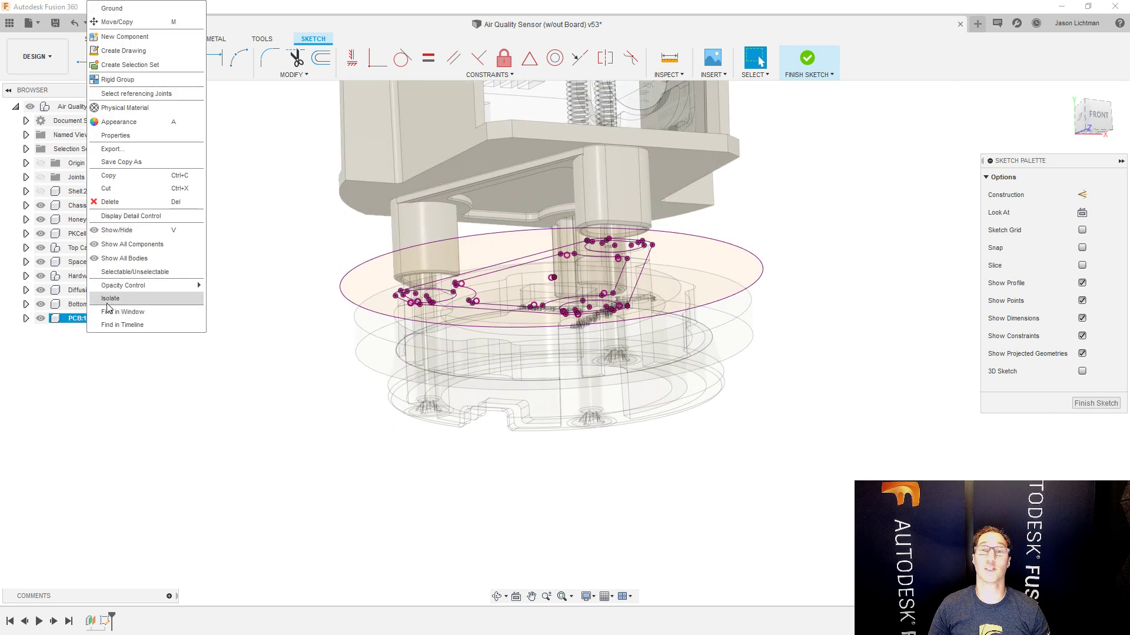
pyautogui.click(107, 303)
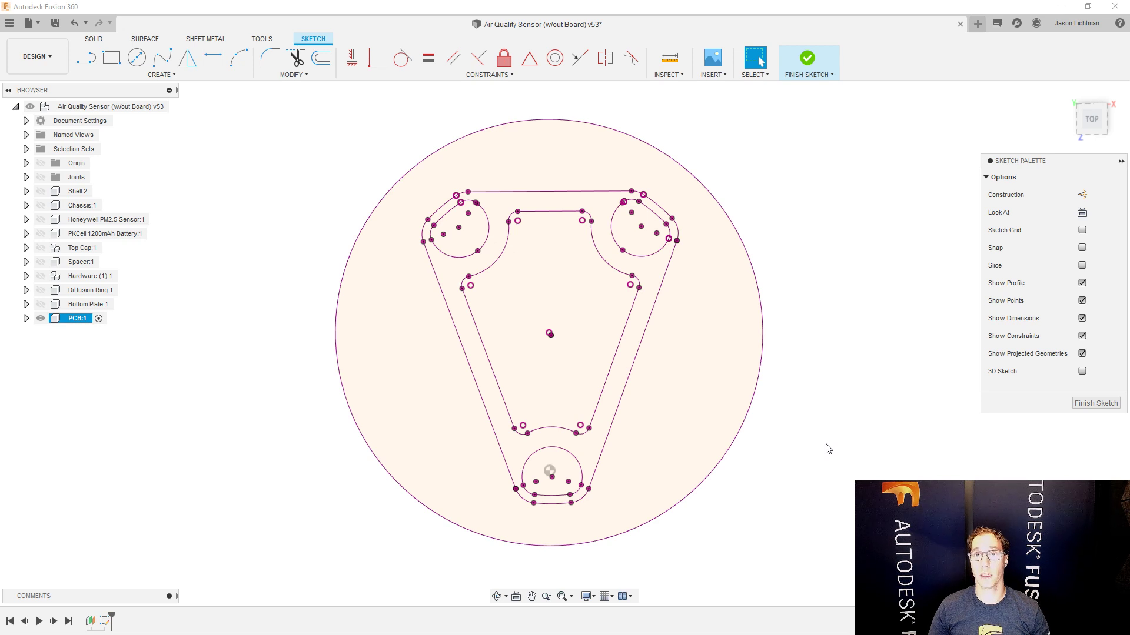
# - Convert the projected Shell rim circle to construction geometry and draw a smaller center-diameter circle inside it
pyautogui.click(764, 350)
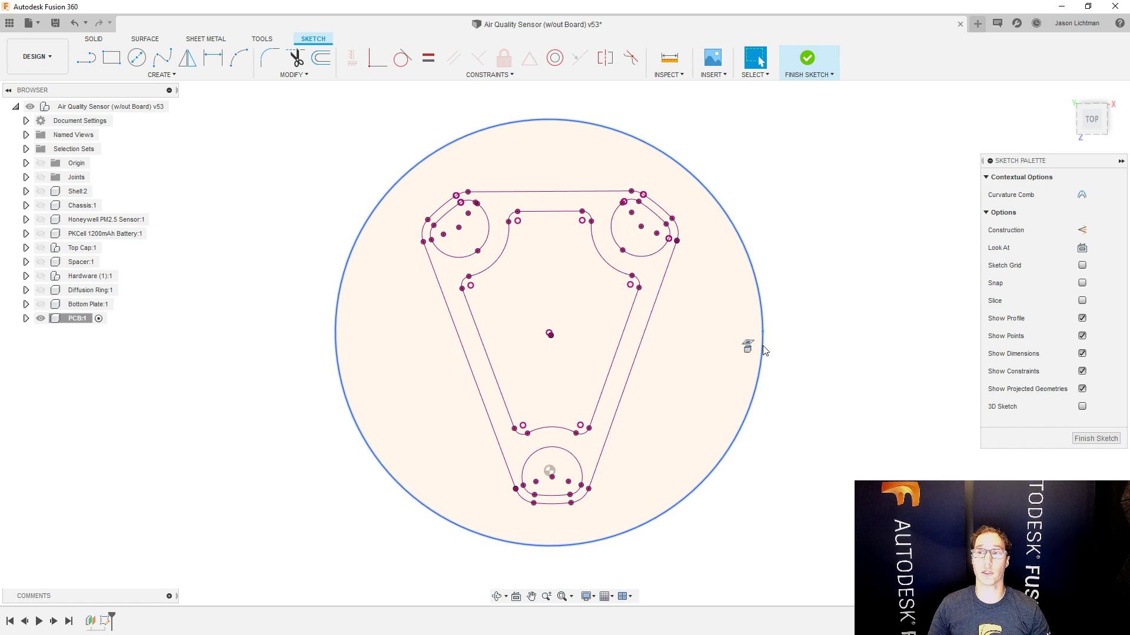
pyautogui.press('x')
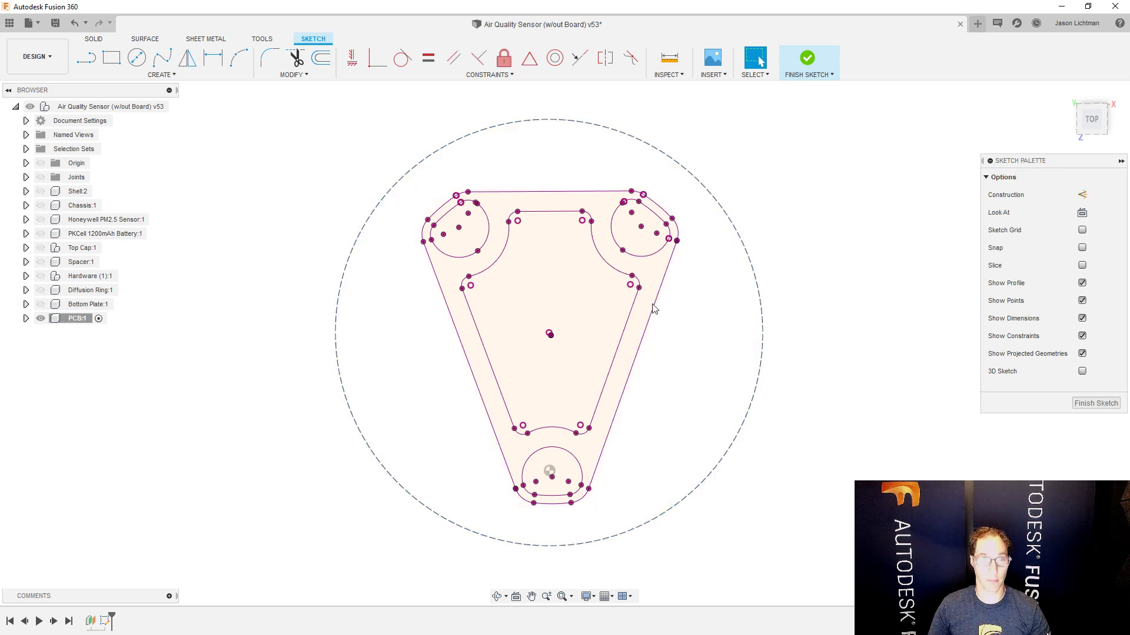
pyautogui.press('c')
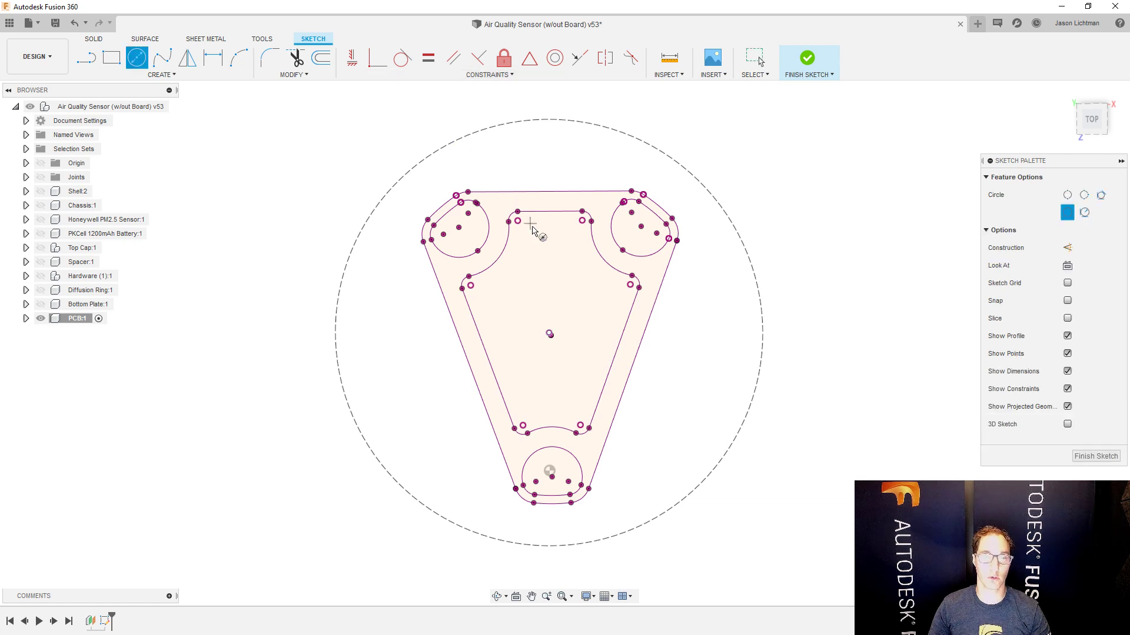
pyautogui.click(557, 319)
pyautogui.click(621, 170)
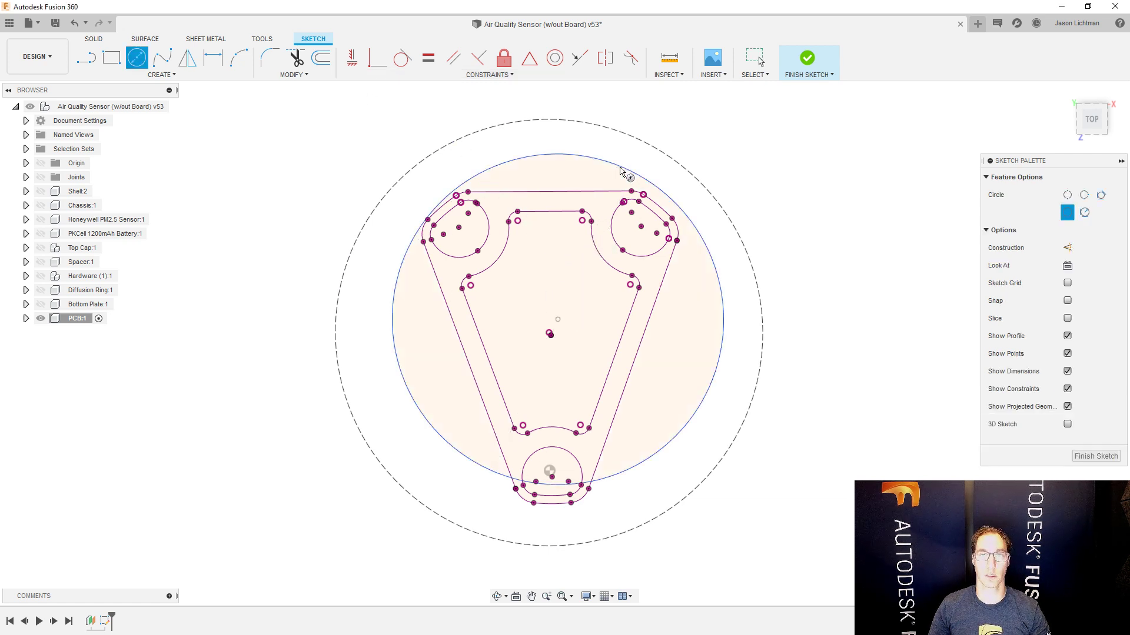
pyautogui.press('Escape')
# - Constrain the new circle to be concentric with the construction circle projected from the Shell
pyautogui.click(555, 59)
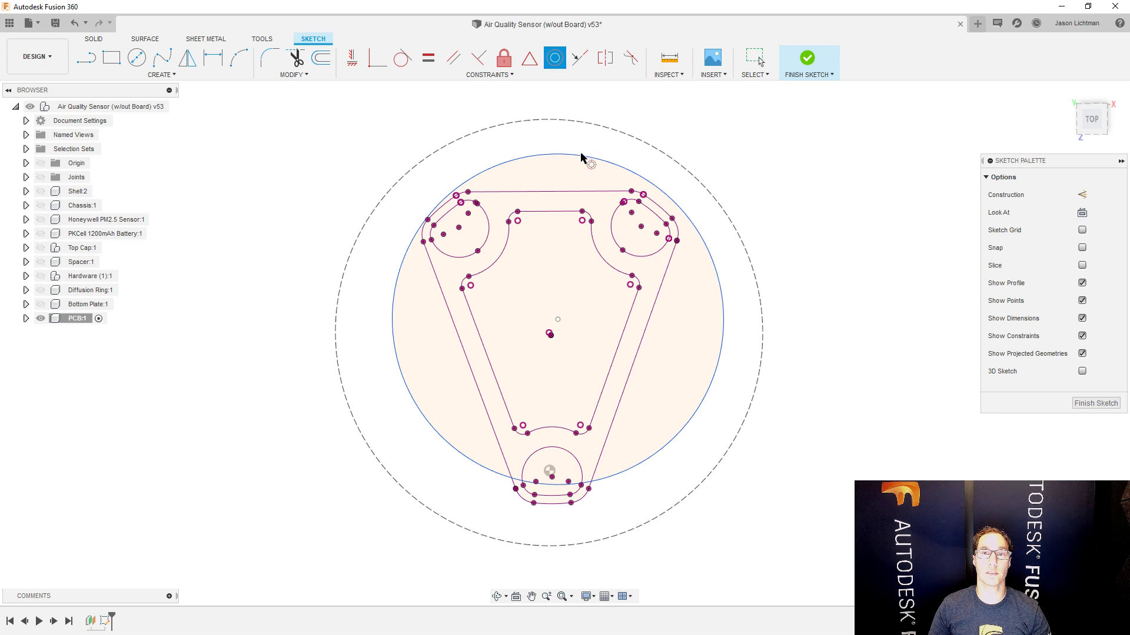
pyautogui.click(585, 156)
pyautogui.click(591, 127)
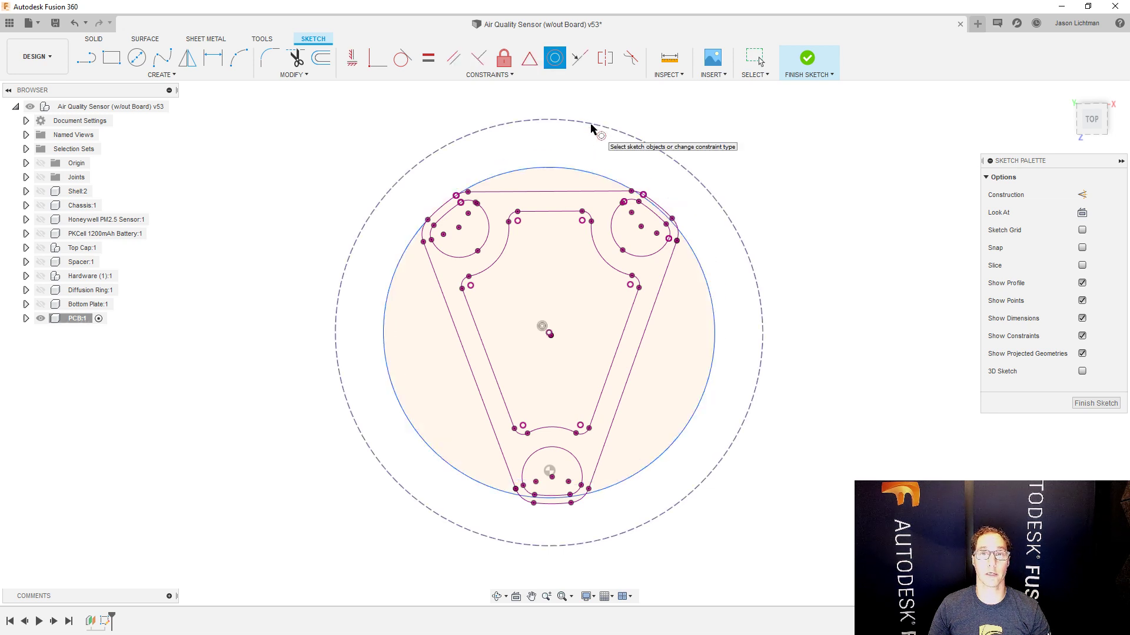
pyautogui.press('Escape')
# - Enlarge the new circle and dimension its gap to the projected construction circle as 1 mm
pyautogui.moveTo(597, 178); pyautogui.dragTo(607, 158)
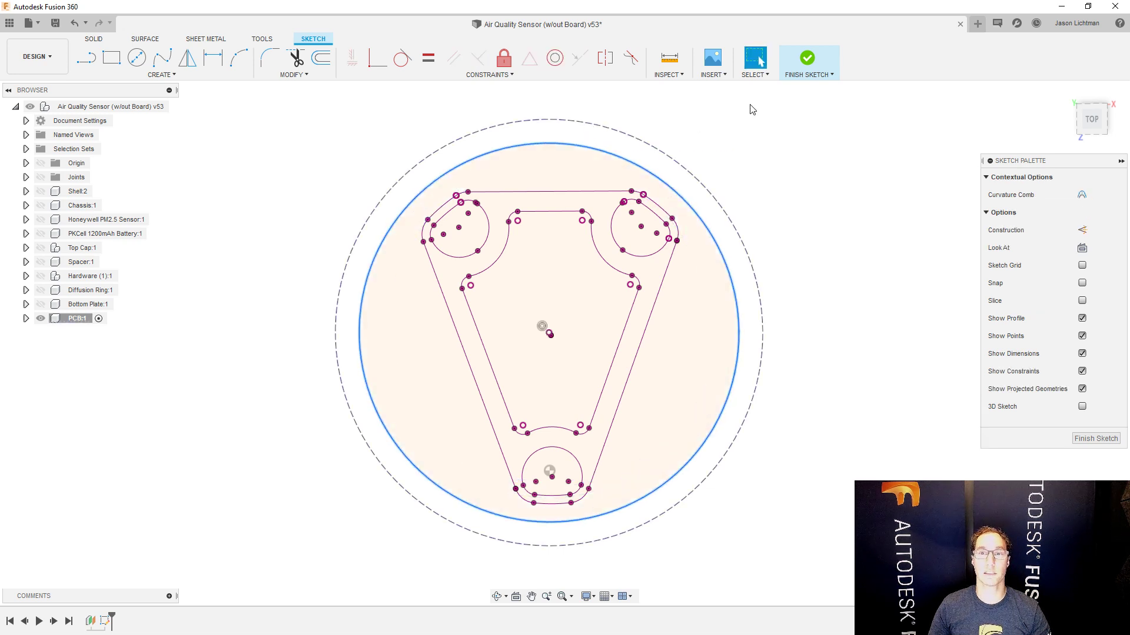
pyautogui.press('d')
pyautogui.click(716, 224)
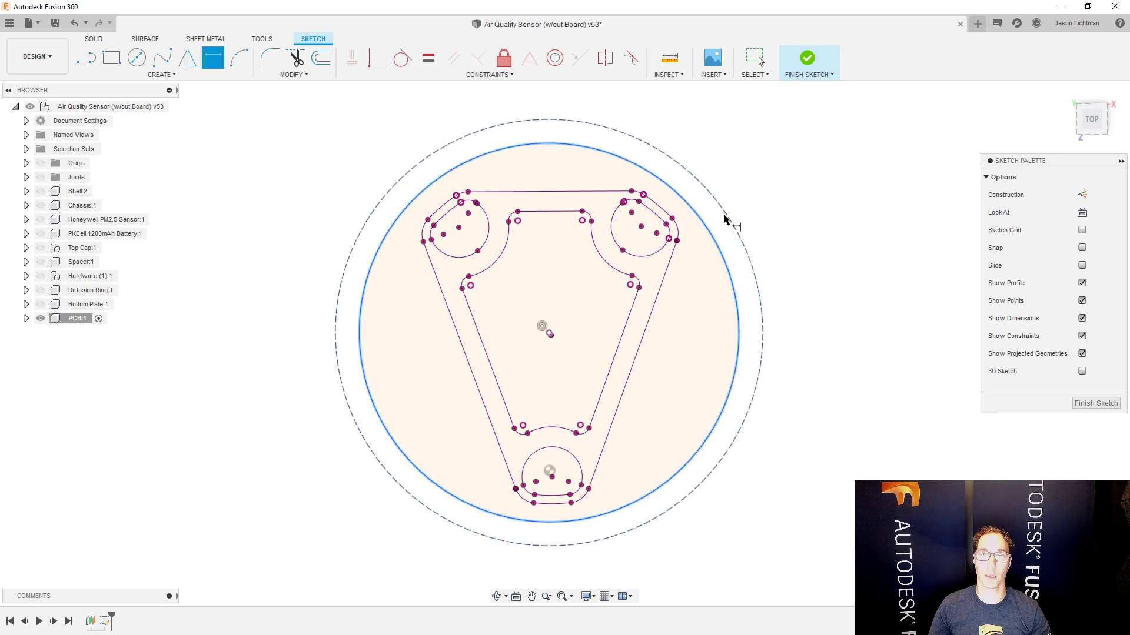
pyautogui.click(730, 217)
pyautogui.click(723, 231)
pyautogui.write('1')
pyautogui.press('Return')
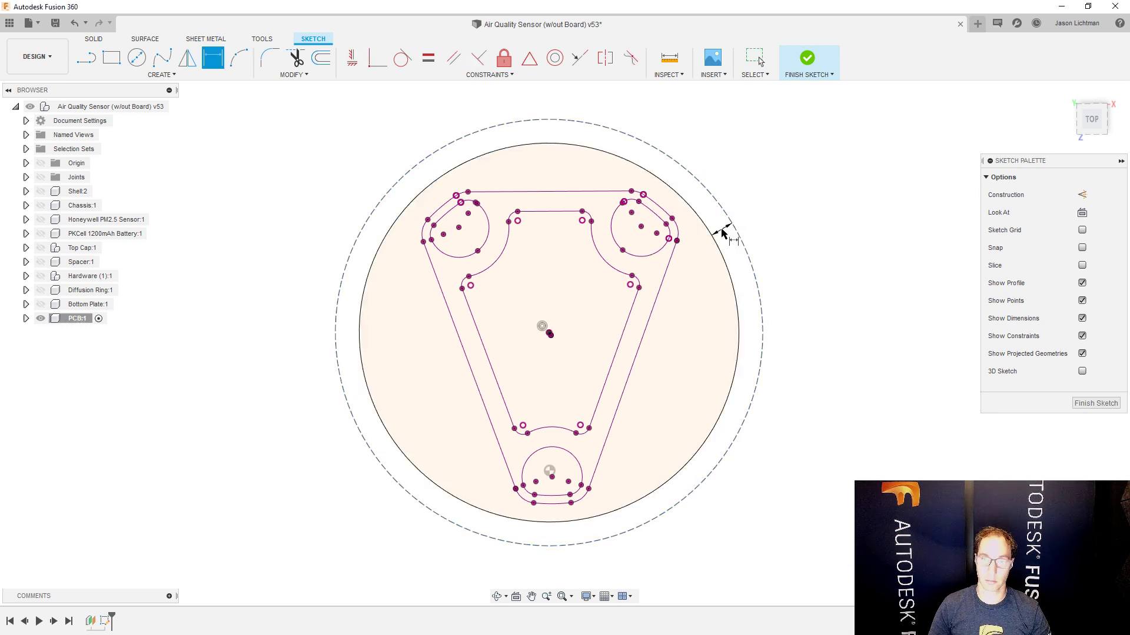
pyautogui.scroll(1, 586, 115)
pyautogui.scroll(1, 586, 115)
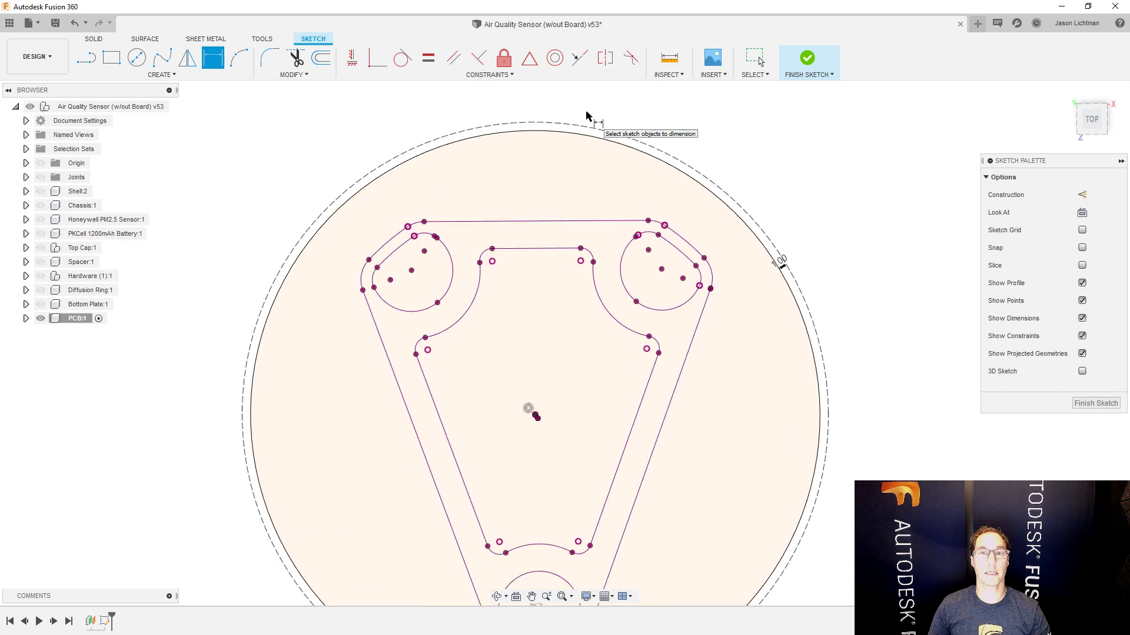
pyautogui.press('Escape')
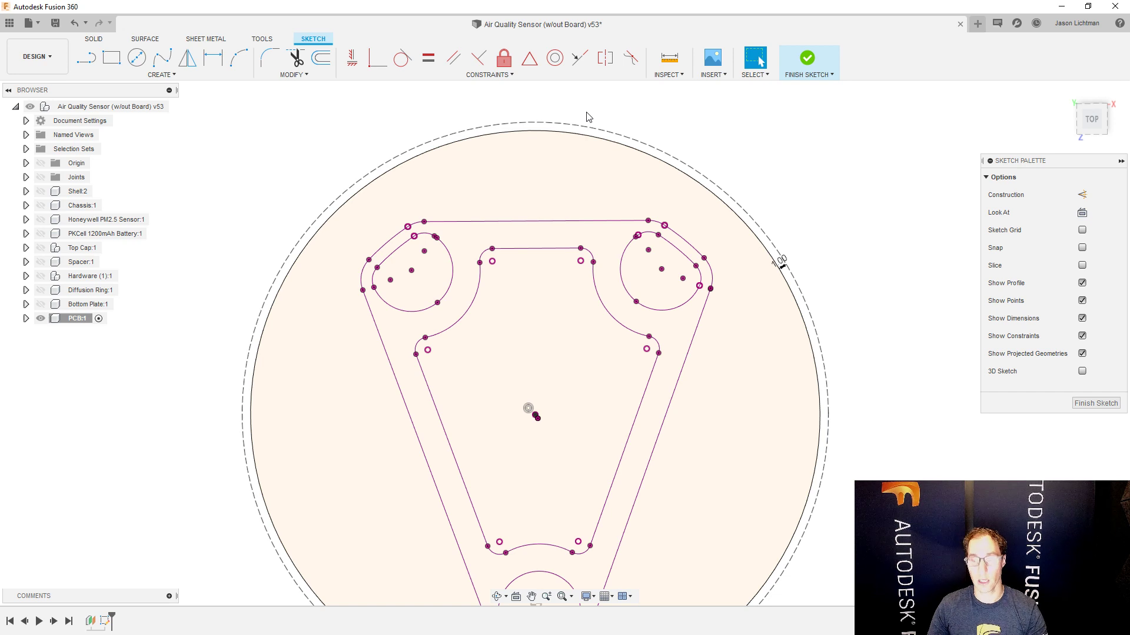
pyautogui.press('l')
pyautogui.click(468, 137)
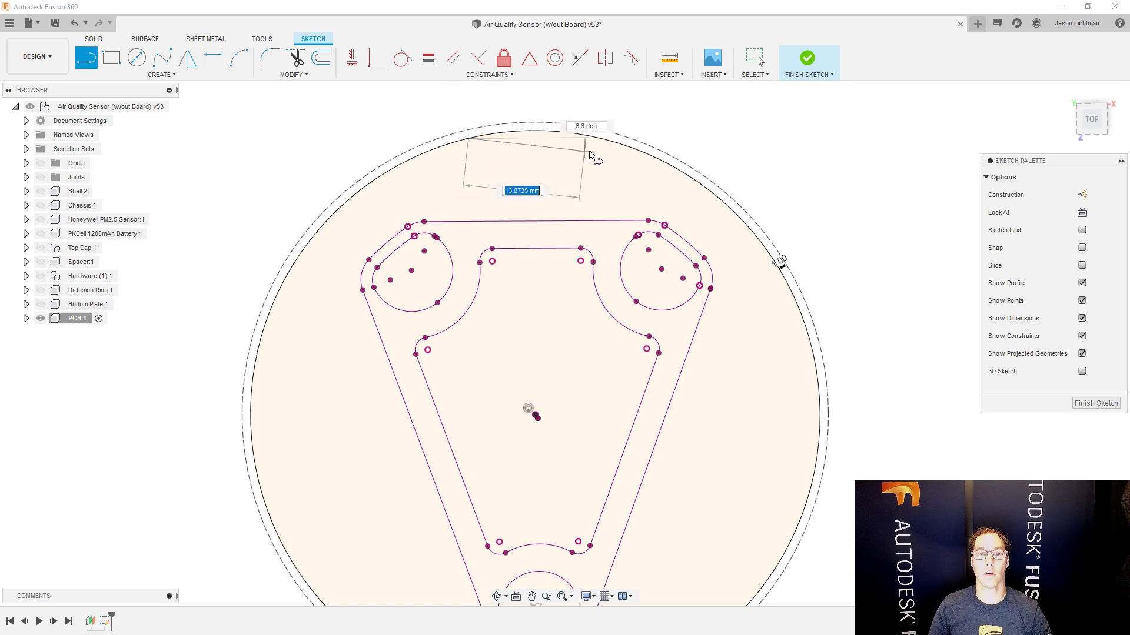
pyautogui.doubleClick(642, 151)
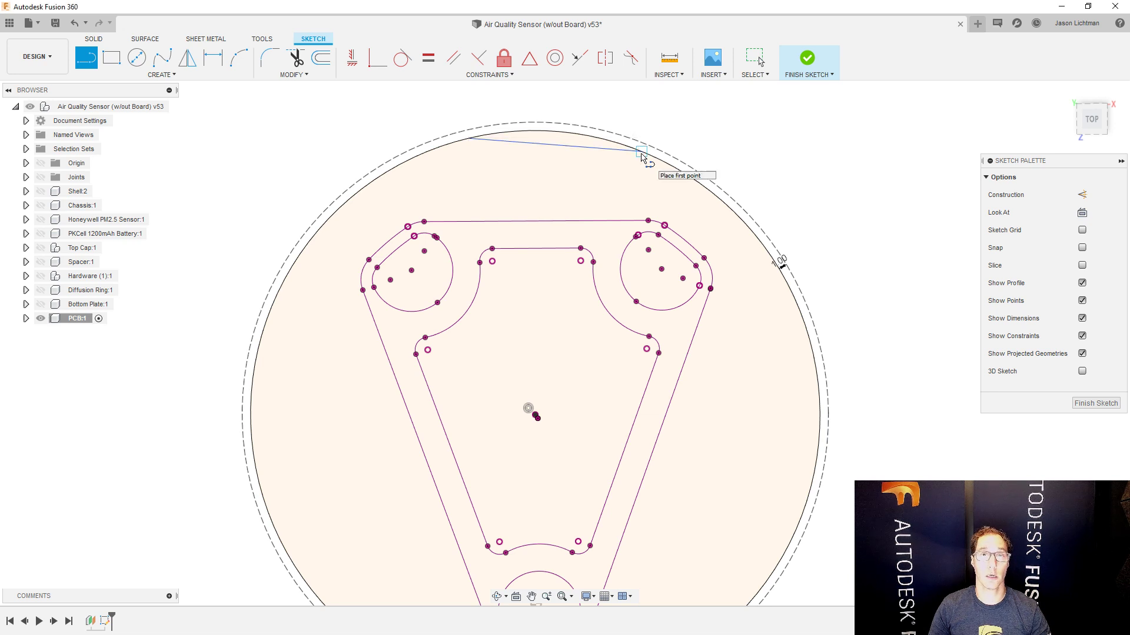
pyautogui.click(352, 57)
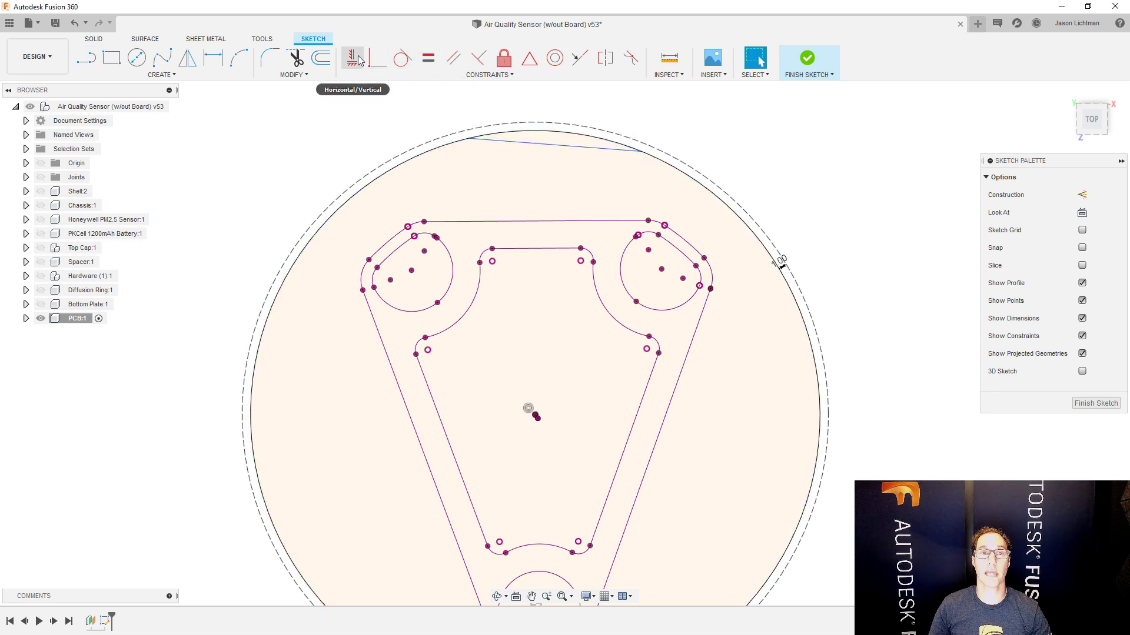
pyautogui.click(521, 144)
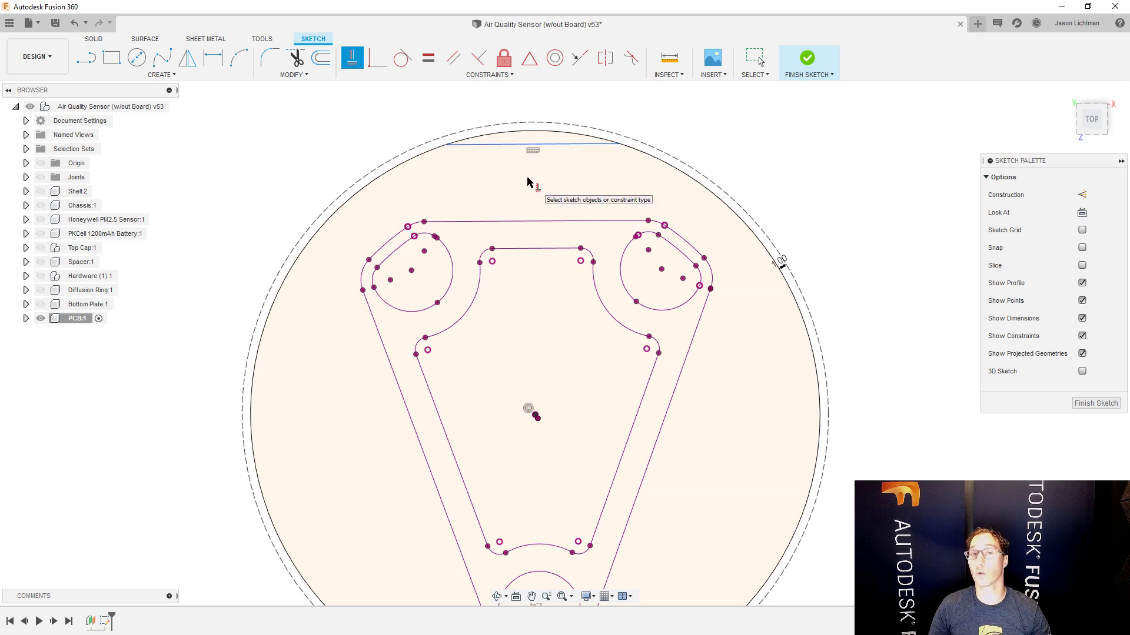
pyautogui.press('Escape')
pyautogui.click(546, 147)
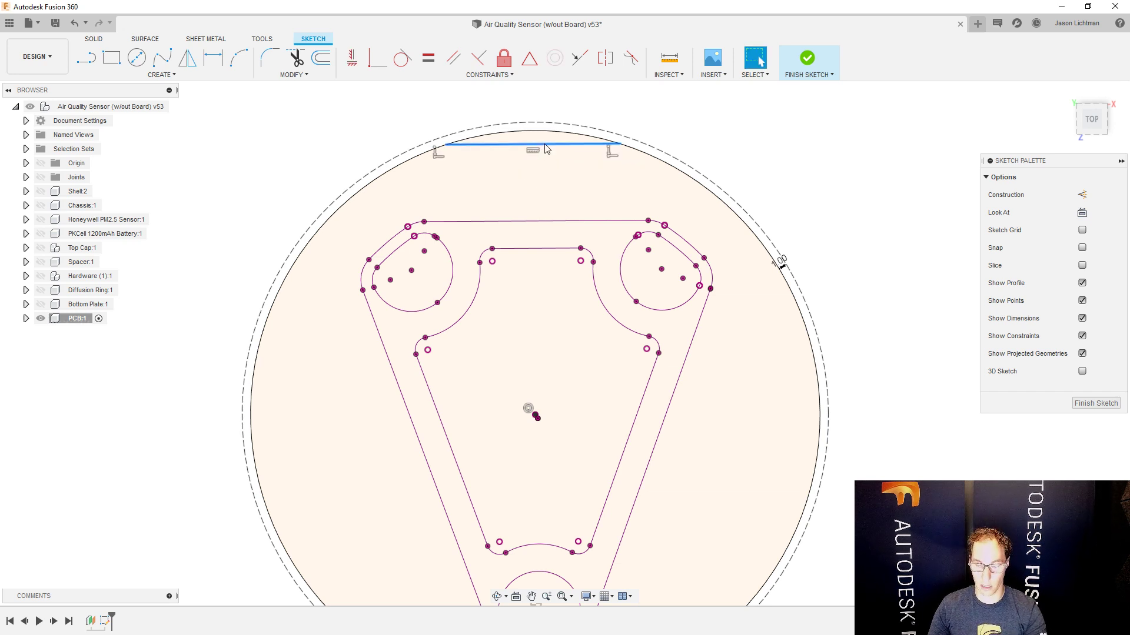
pyautogui.press('Delete')
# - Draw a horizontal line about 19 mm long across the upper part of the inner circle, with both ends on it
pyautogui.press('l')
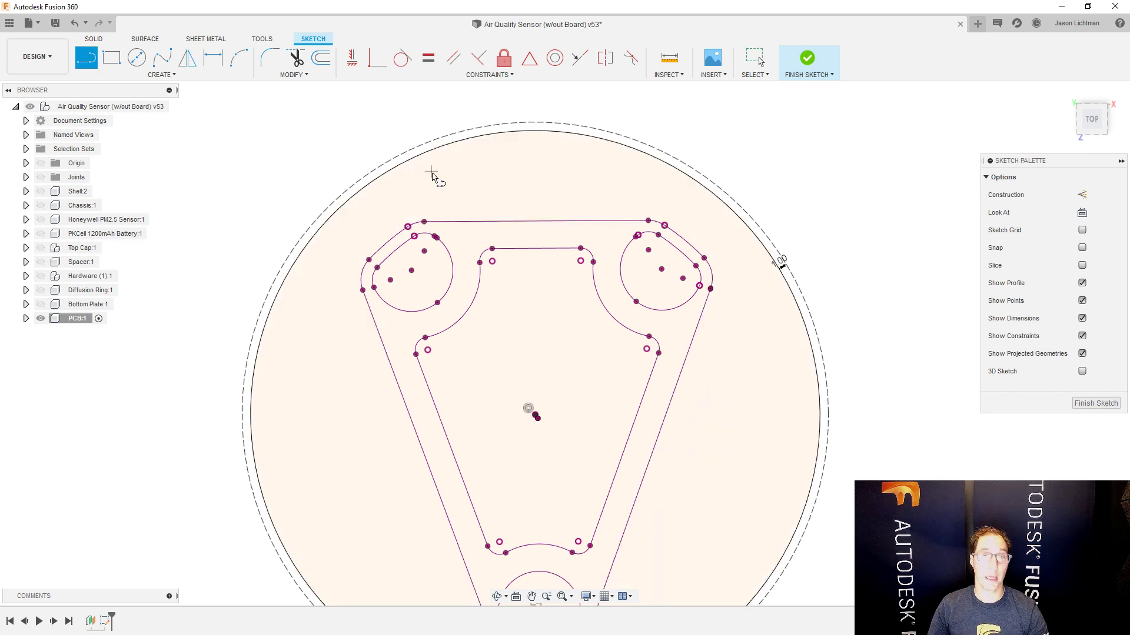
pyautogui.click(452, 142)
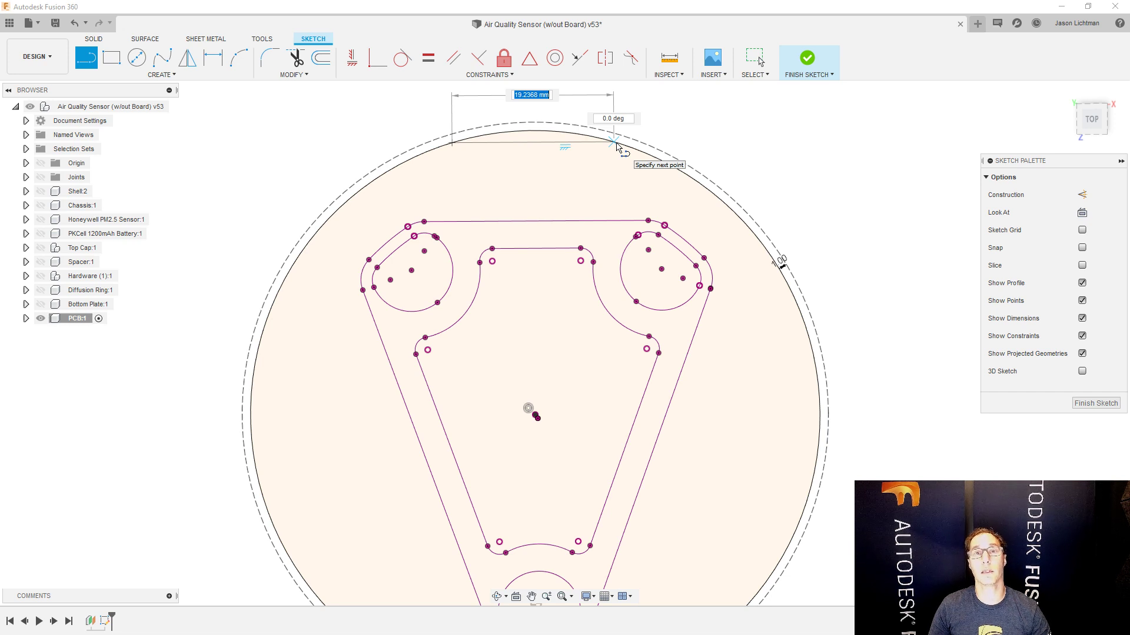
pyautogui.doubleClick(616, 144)
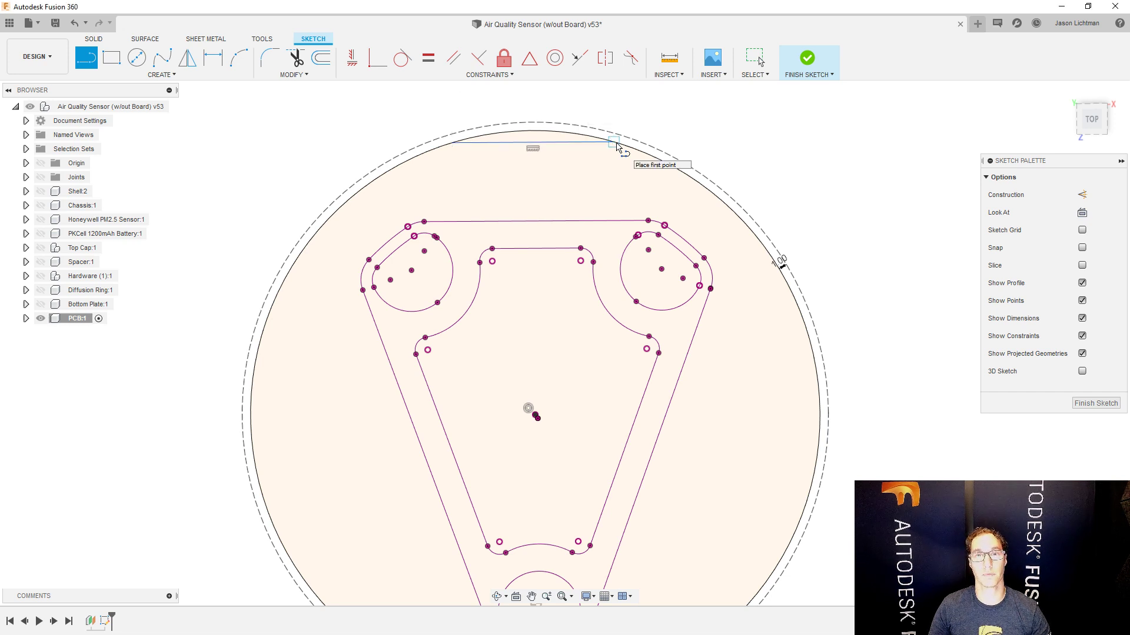
pyautogui.press('Escape')
# - Dimension the horizontal line's length as 10 mm
pyautogui.press('d')
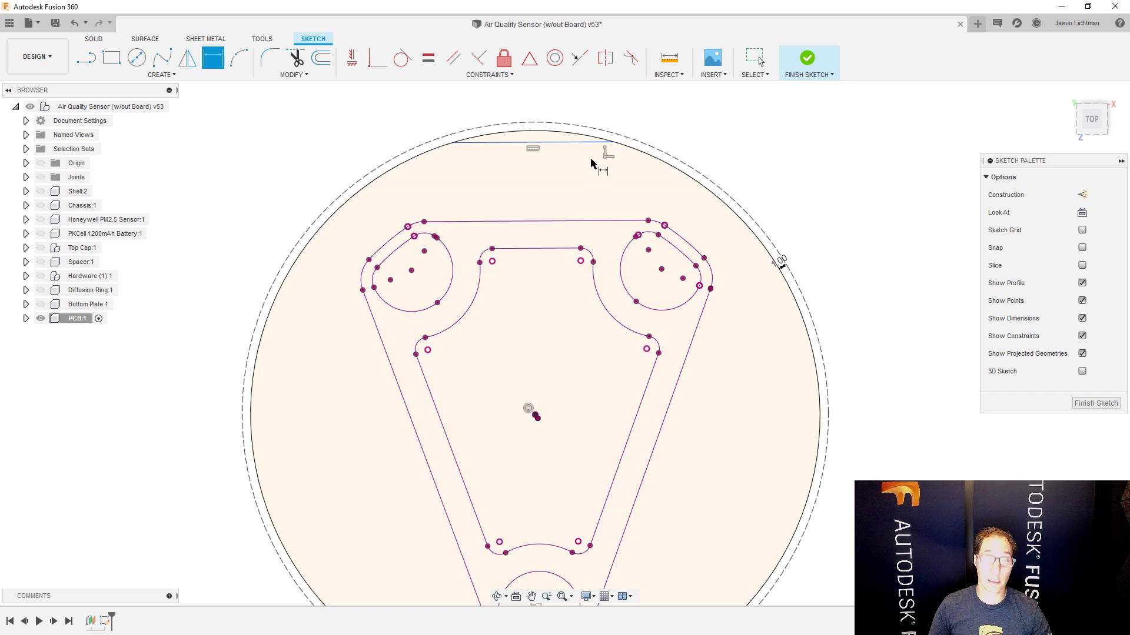
pyautogui.click(560, 143)
pyautogui.click(559, 95)
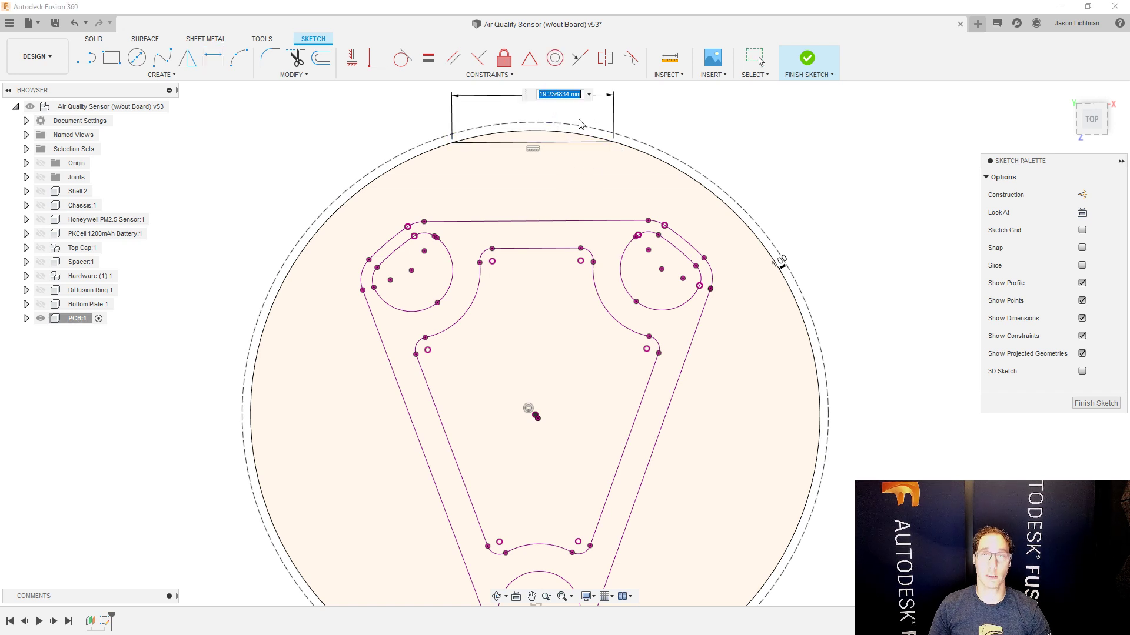
pyautogui.write('10')
pyautogui.press('Return')
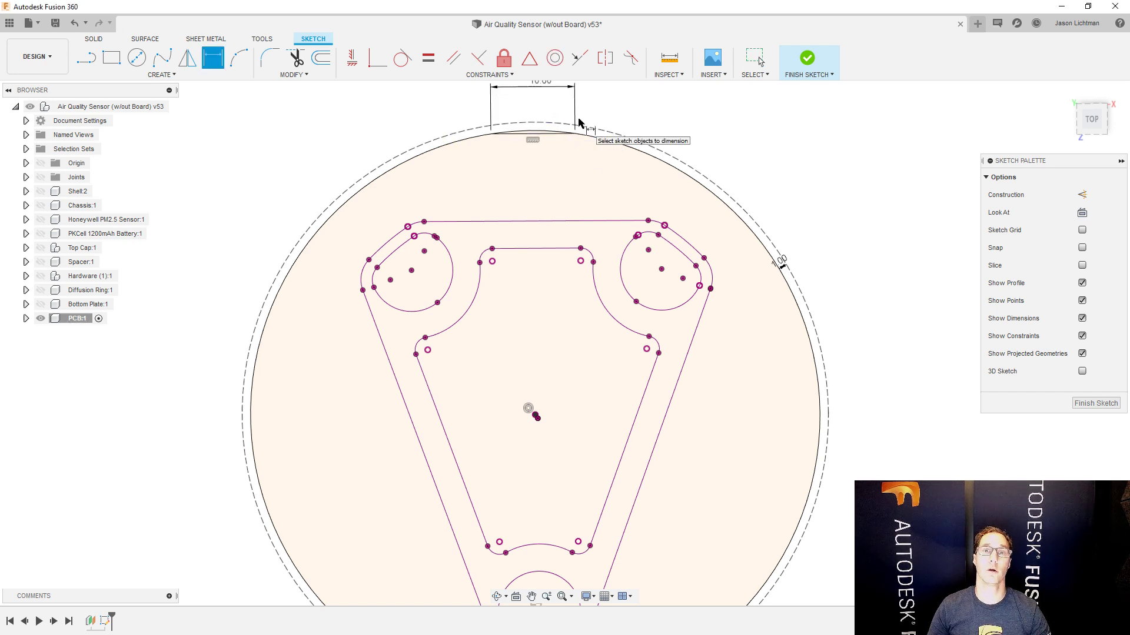
pyautogui.scroll(5, 575, 122)
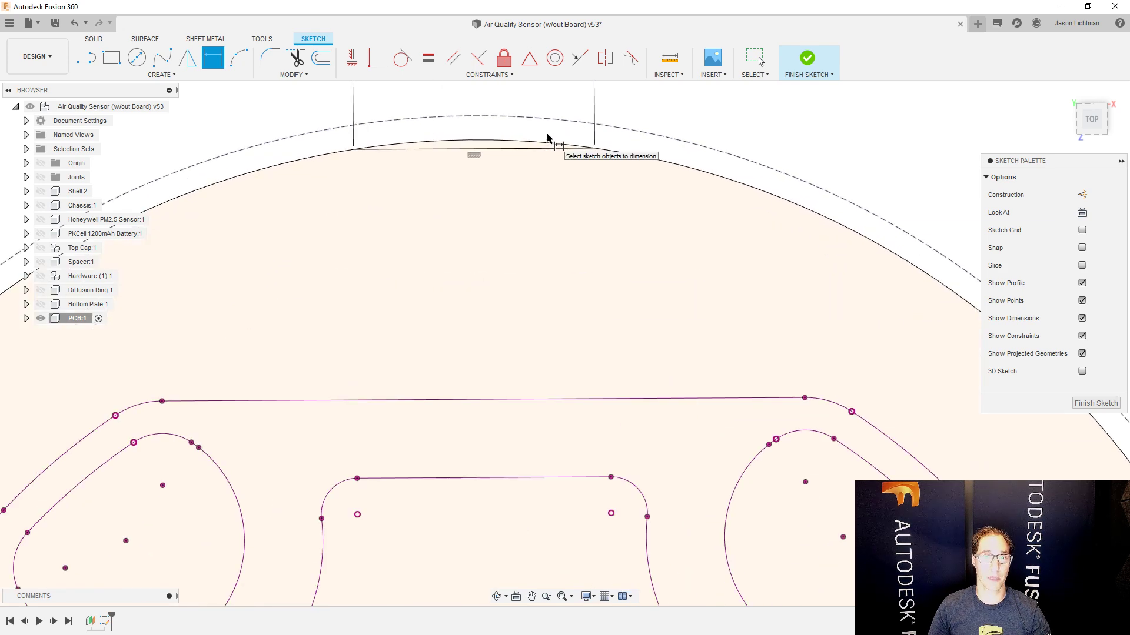
pyautogui.press('Escape')
# - Trim the short arc above the horizontal line to leave a flat edge on the outline, and finish the sketch
pyautogui.press('t')
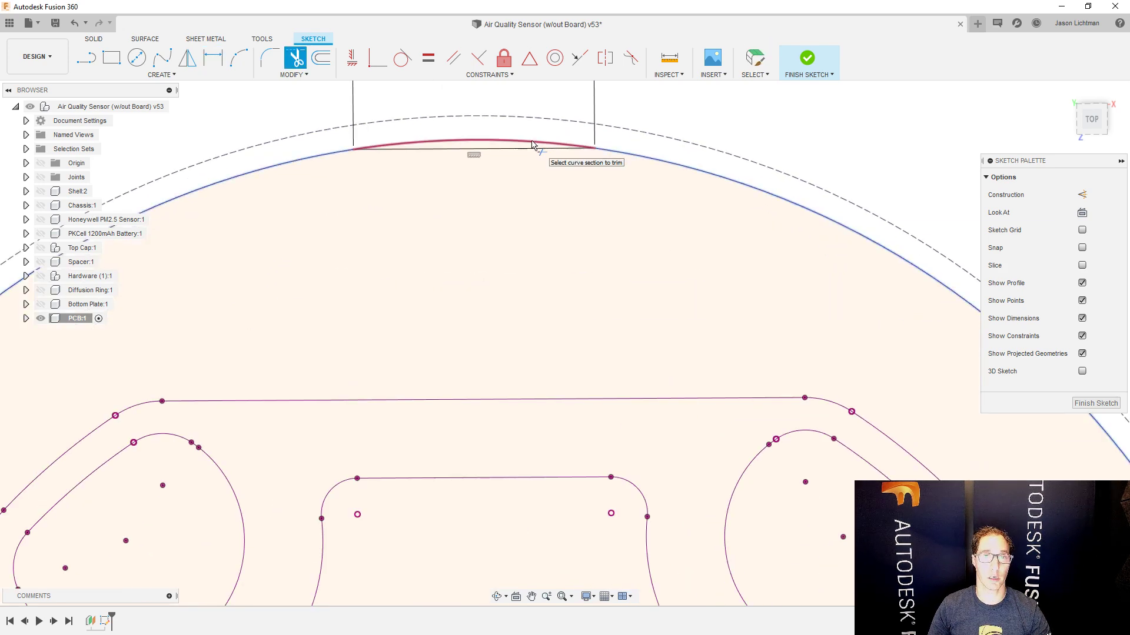
pyautogui.click(535, 142)
pyautogui.scroll(-5, 534, 136)
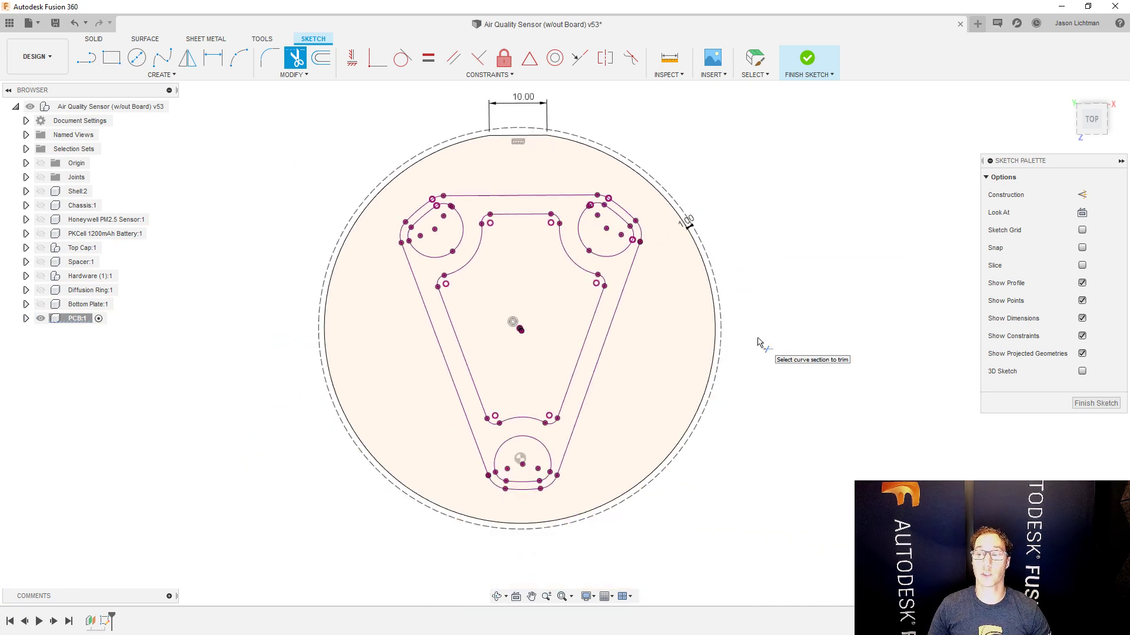
pyautogui.click(1103, 404)
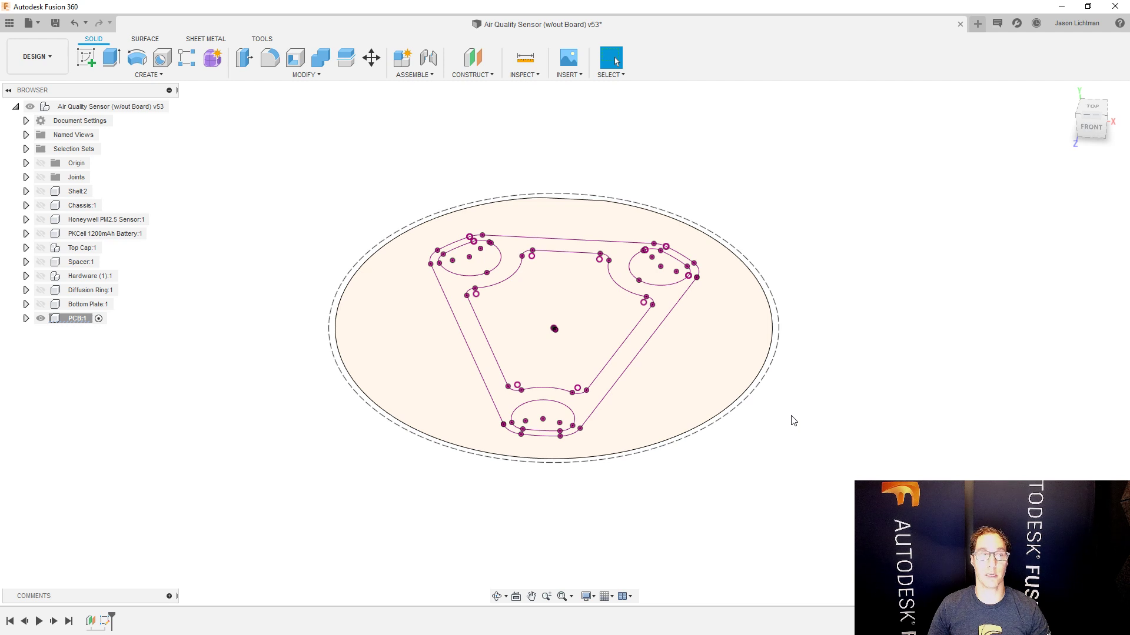
# - Review the Preview functionality options in Preferences and close the dialog
pyautogui.click(151, 76)
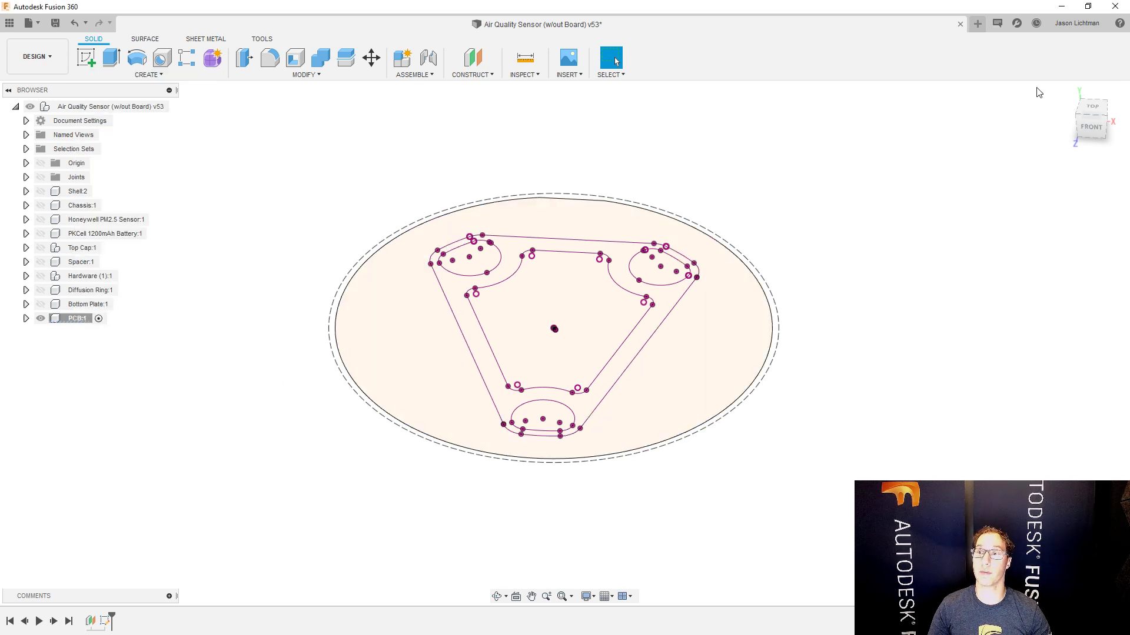
pyautogui.click(1067, 25)
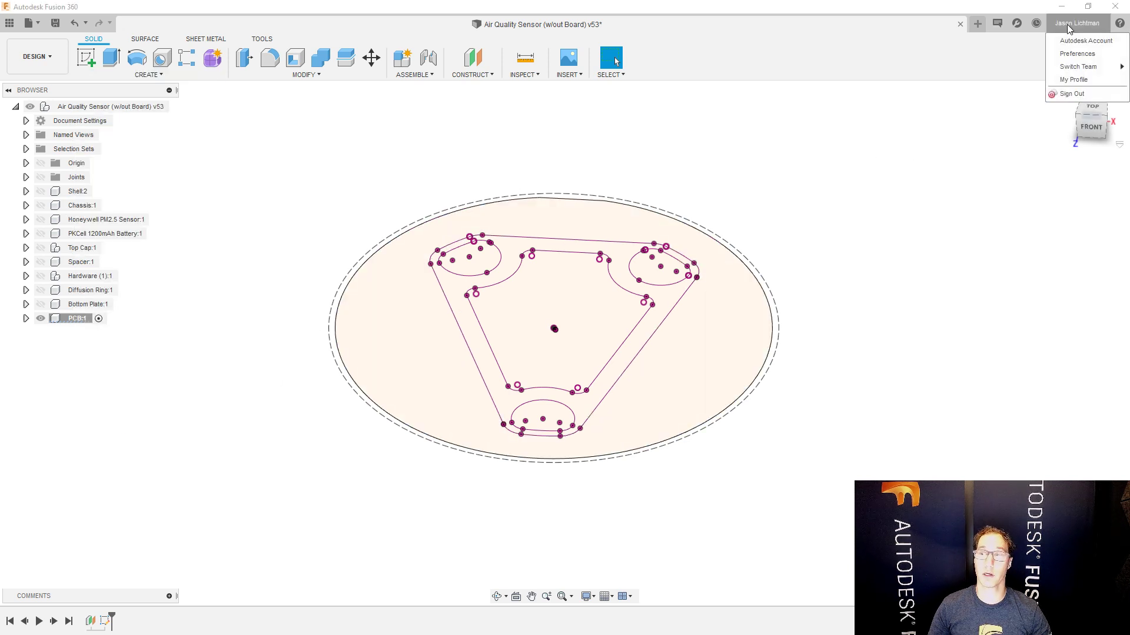
pyautogui.click(1074, 54)
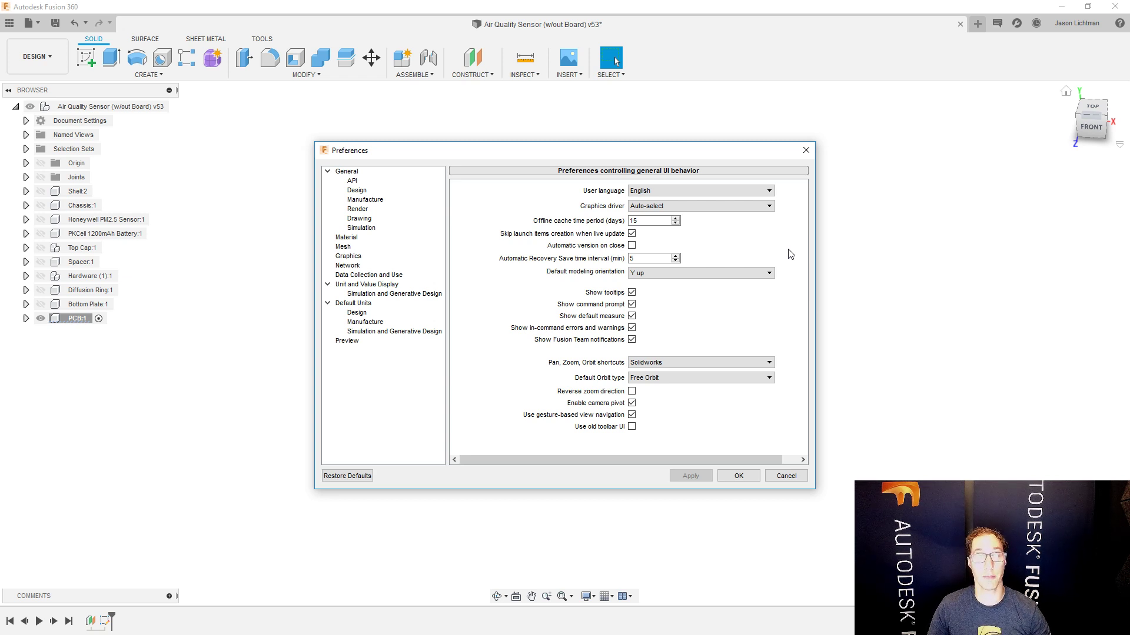
pyautogui.click(368, 343)
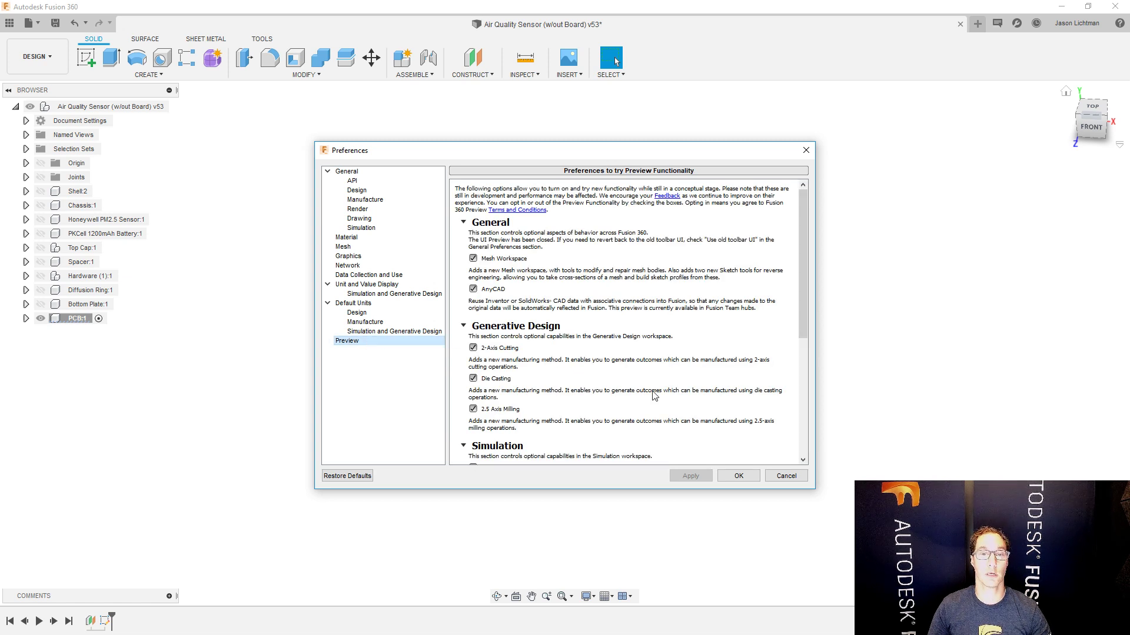
pyautogui.moveTo(804, 268)
pyautogui.mouseDown()
pyautogui.moveTo(802, 346)
pyautogui.moveTo(809, 263)
pyautogui.mouseUp()
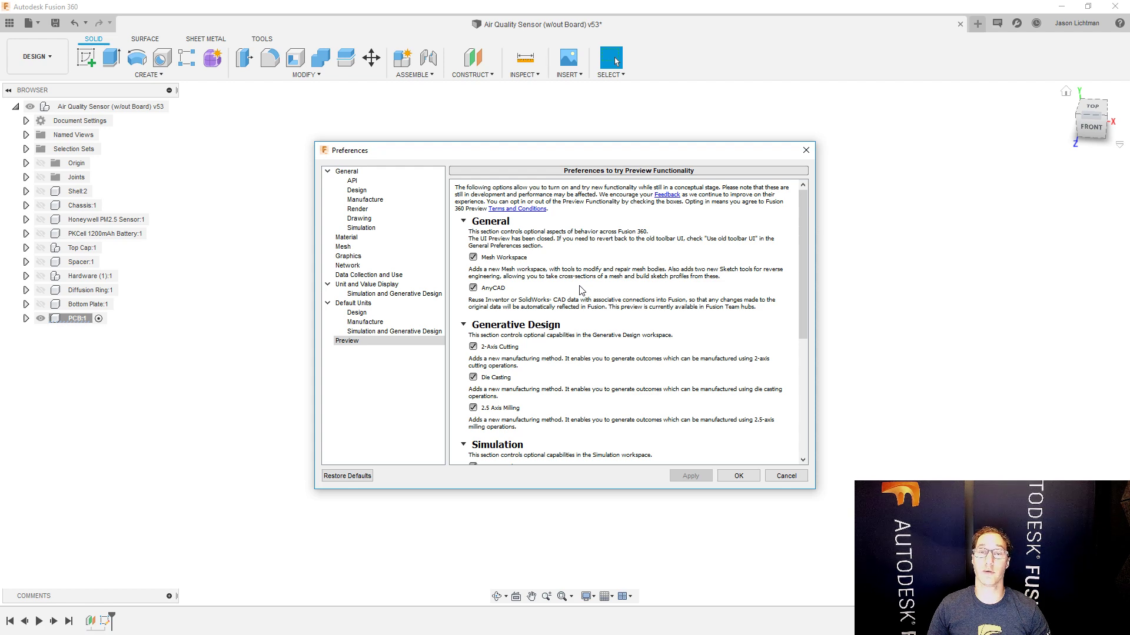
pyautogui.scroll(-3, 581, 290)
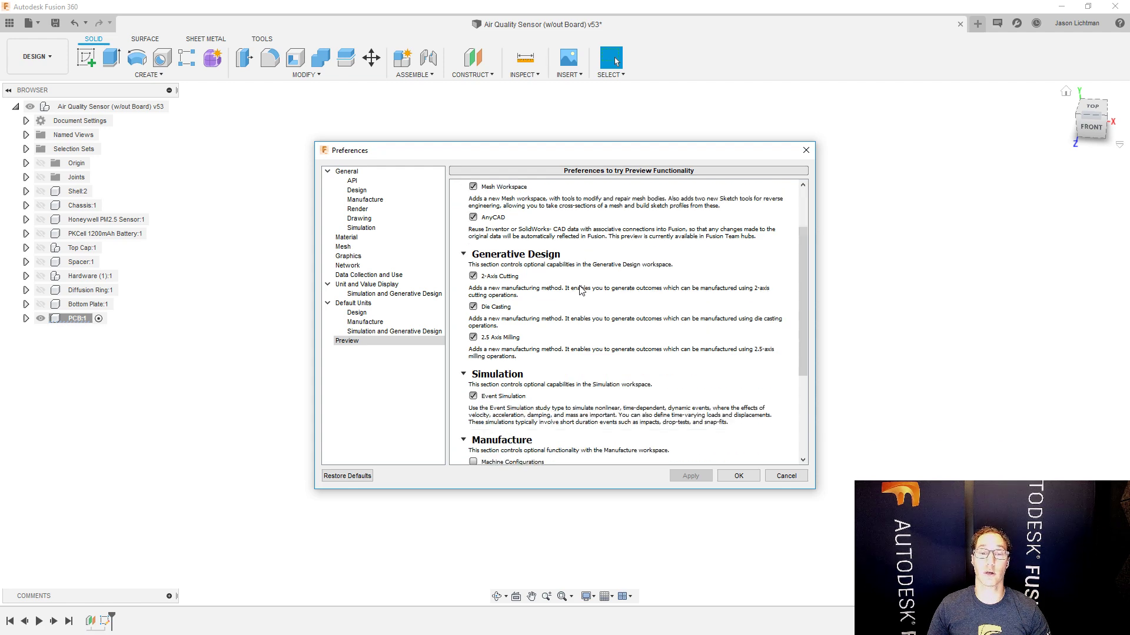
pyautogui.click(725, 479)
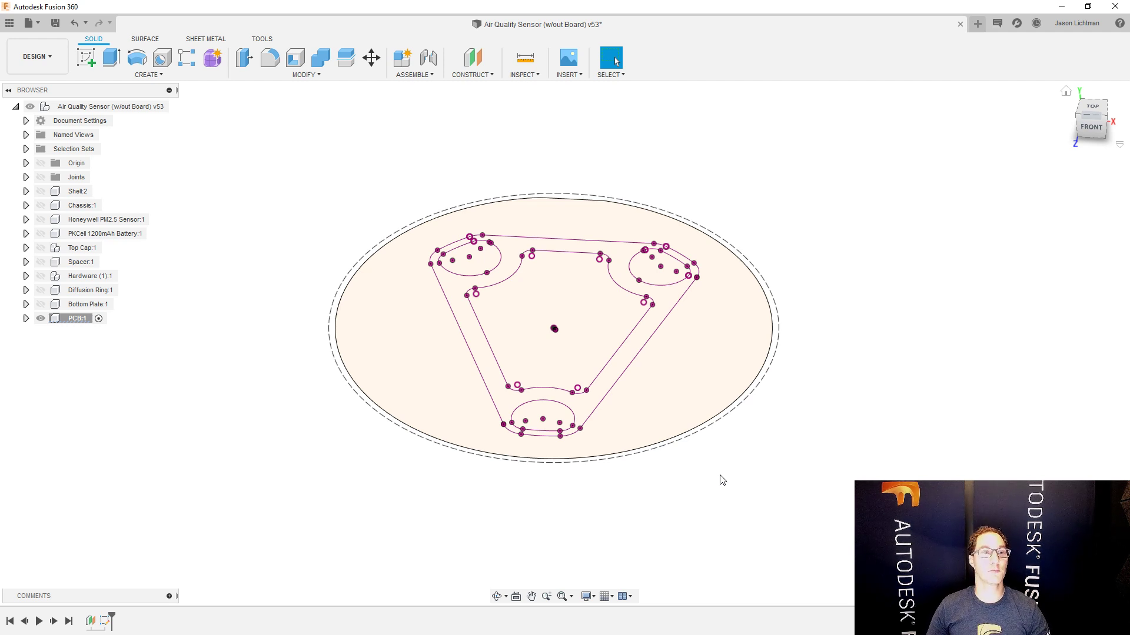
# - Start a new PCB feature in the PCB component with Create PCB
pyautogui.click(169, 74)
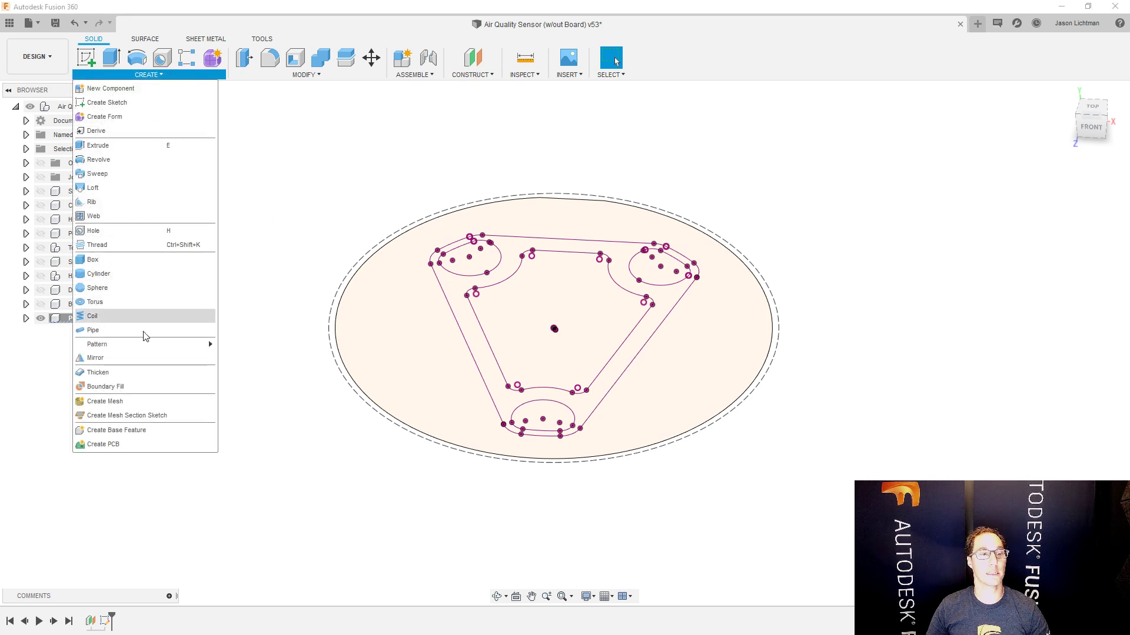
pyautogui.click(131, 445)
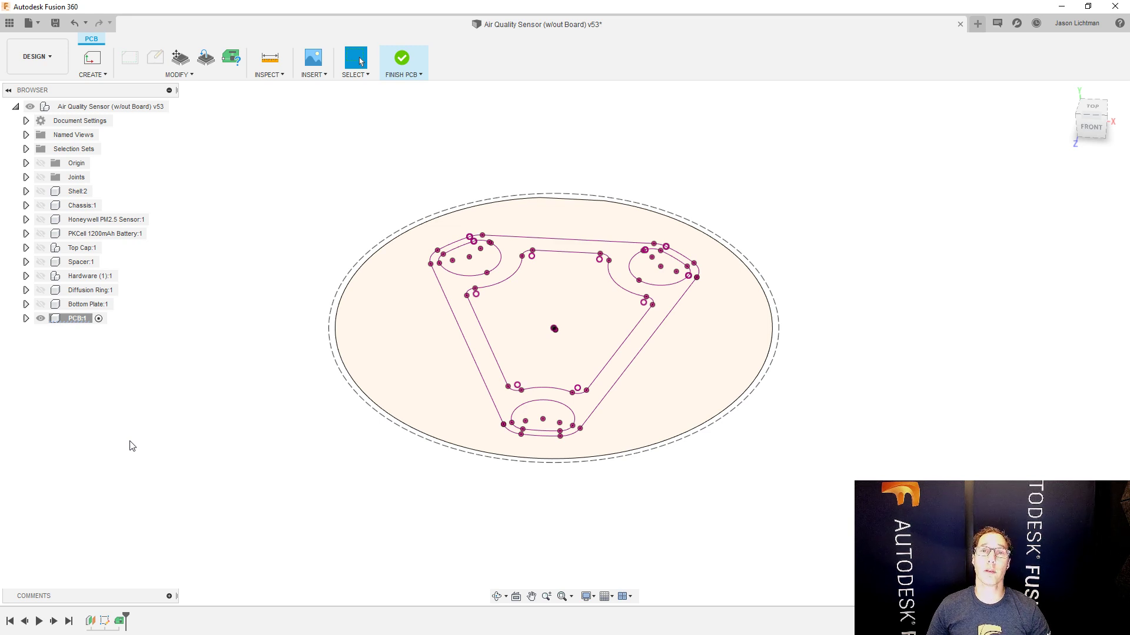
# - Create the PCB profile on the PCB Bottom Layer, 1.57 mm thick, from the sketch regions inside the outline, excluding the three post openings
pyautogui.click(104, 75)
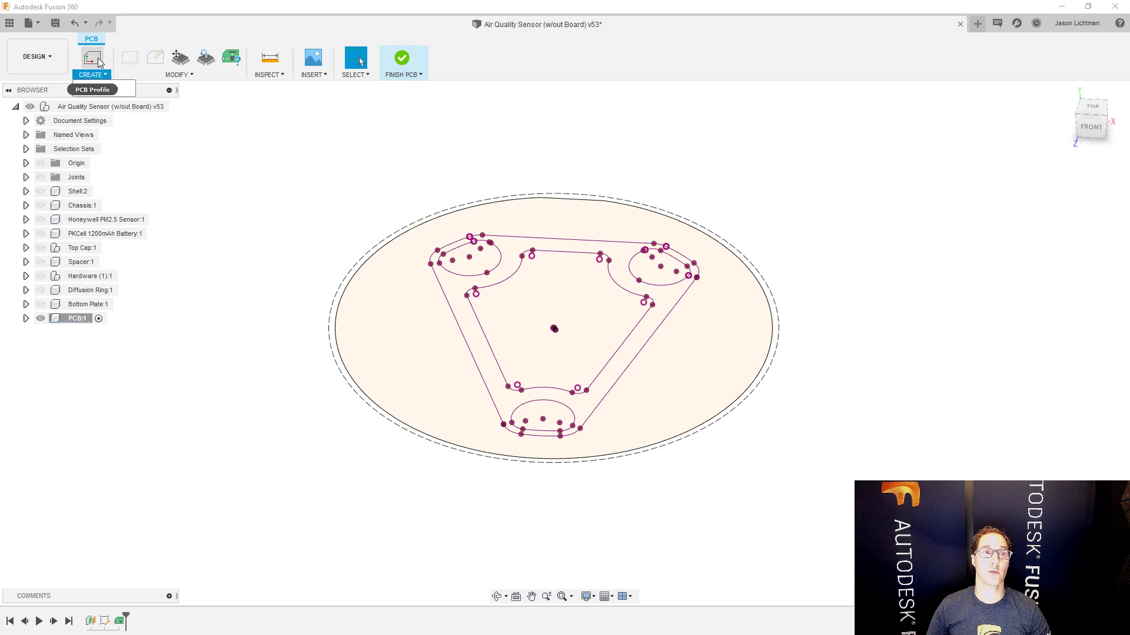
pyautogui.click(97, 62)
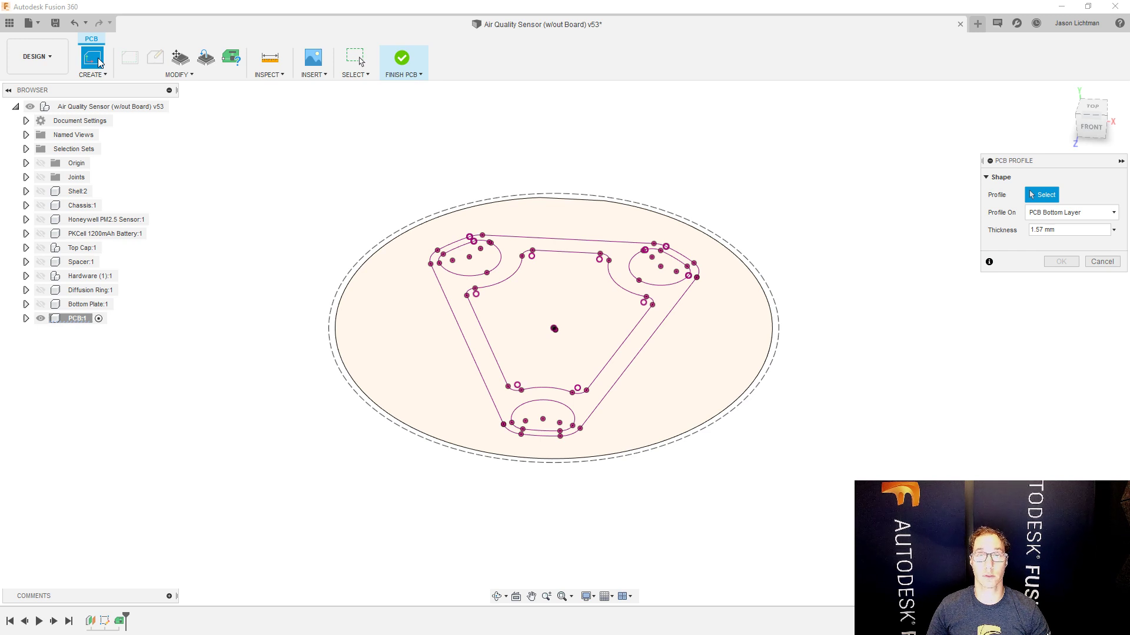
pyautogui.click(369, 305)
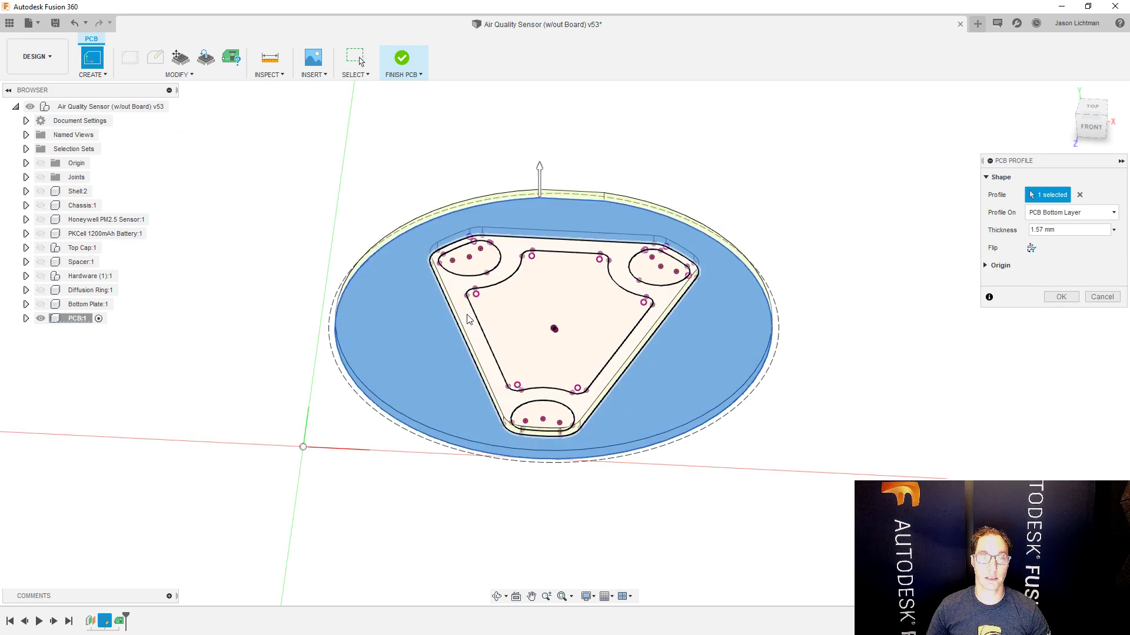
pyautogui.click(469, 320)
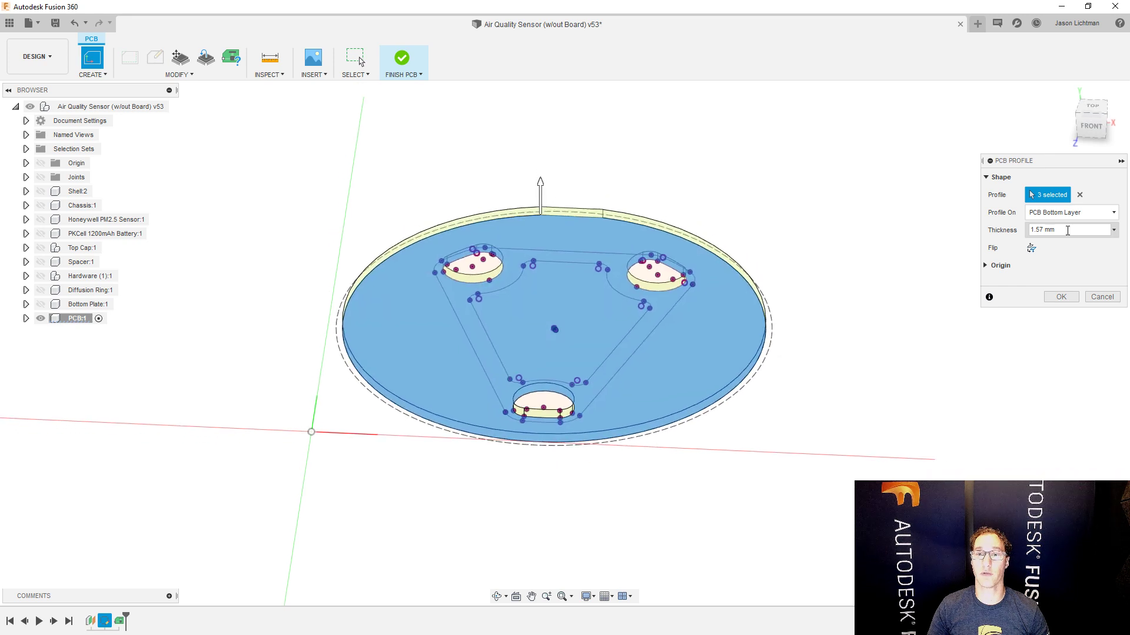
pyautogui.click(1032, 247)
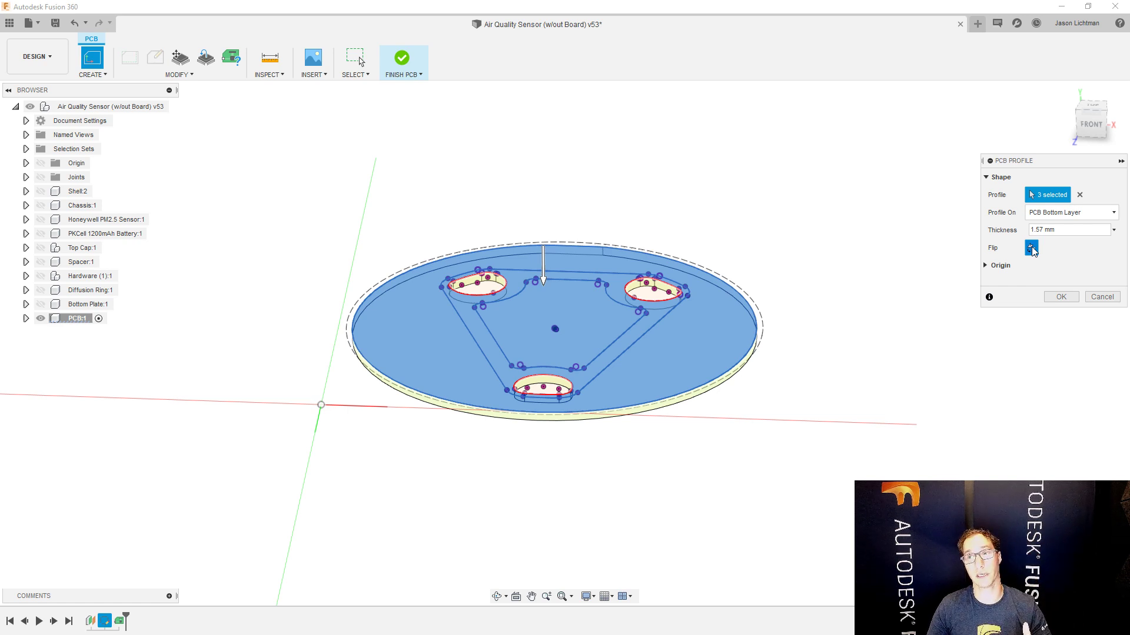
pyautogui.click(1032, 249)
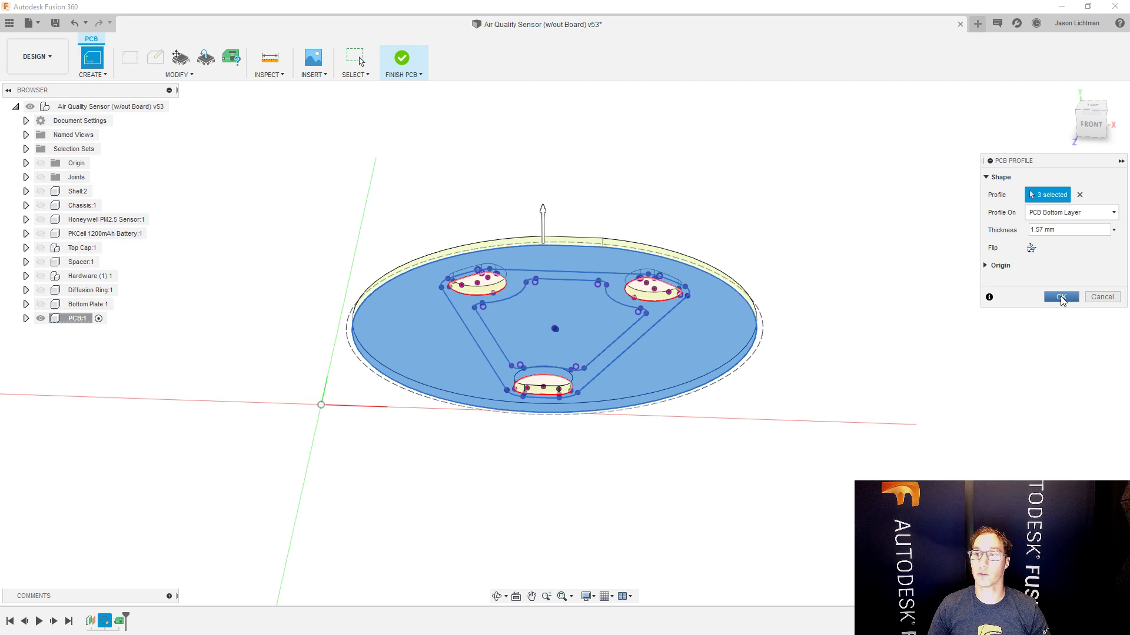
pyautogui.click(1061, 297)
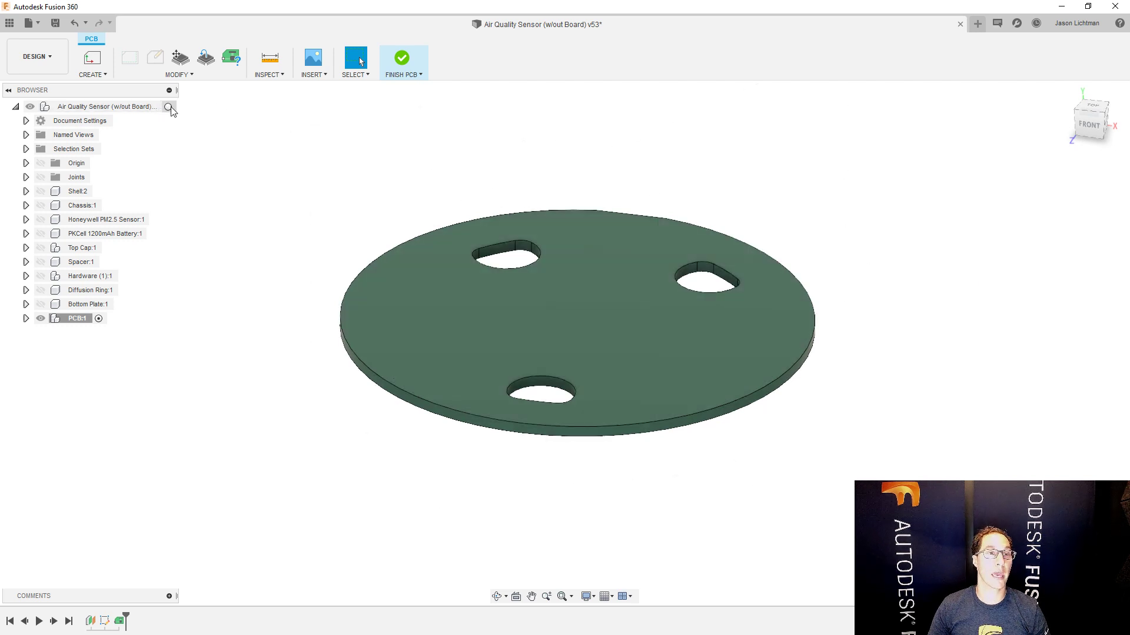
# - Activate the top-level assembly, unisolate the PCB component and inspect how the board fits around the posts
pyautogui.click(170, 107)
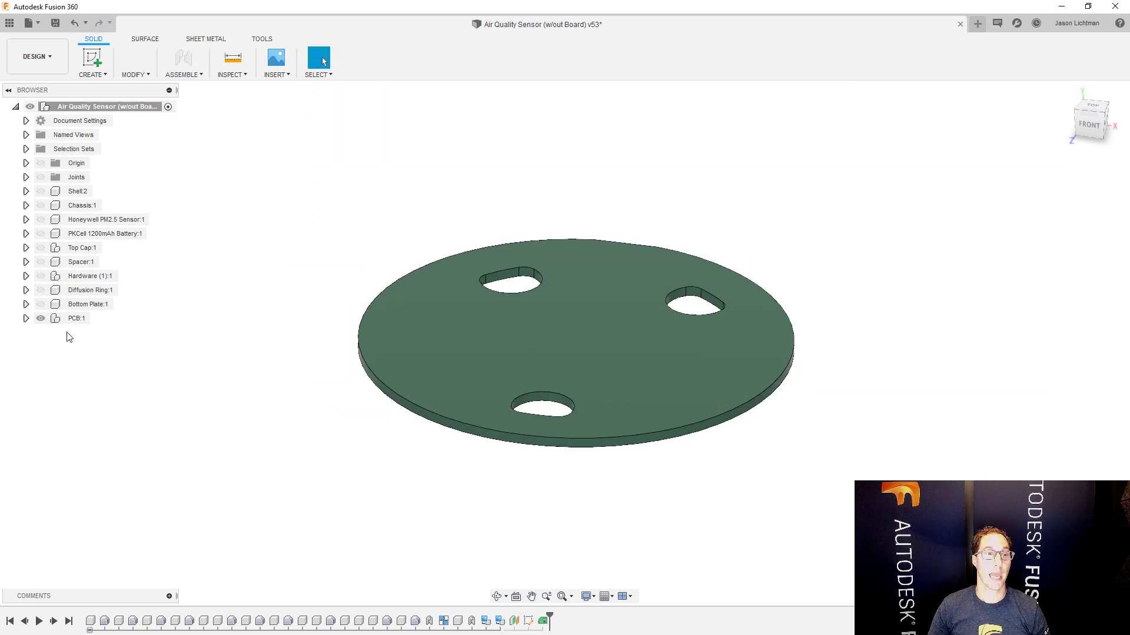
pyautogui.rightClick(74, 321)
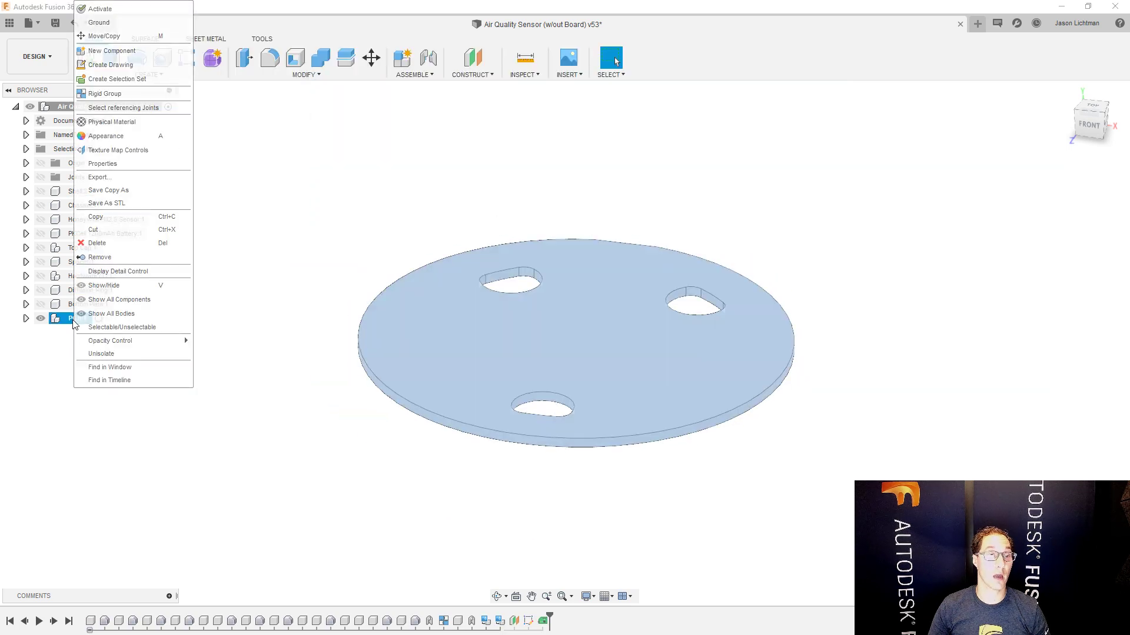
pyautogui.click(101, 354)
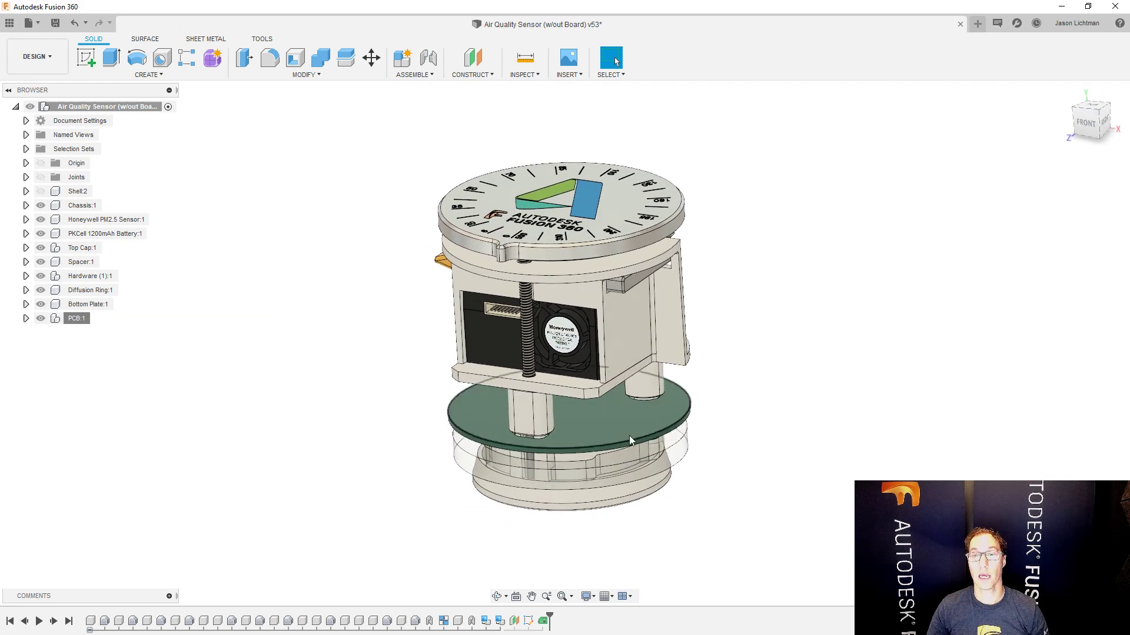
pyautogui.scroll(10, 656, 406)
pyautogui.scroll(8, 655, 405)
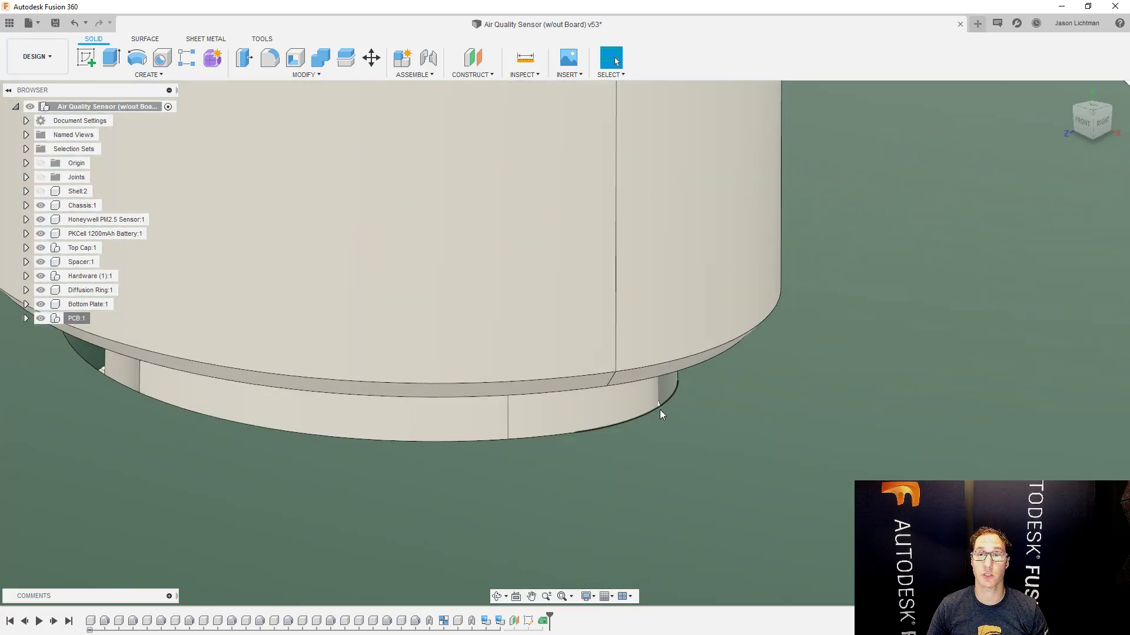
pyautogui.scroll(-3, 660, 414)
pyautogui.scroll(-6, 660, 414)
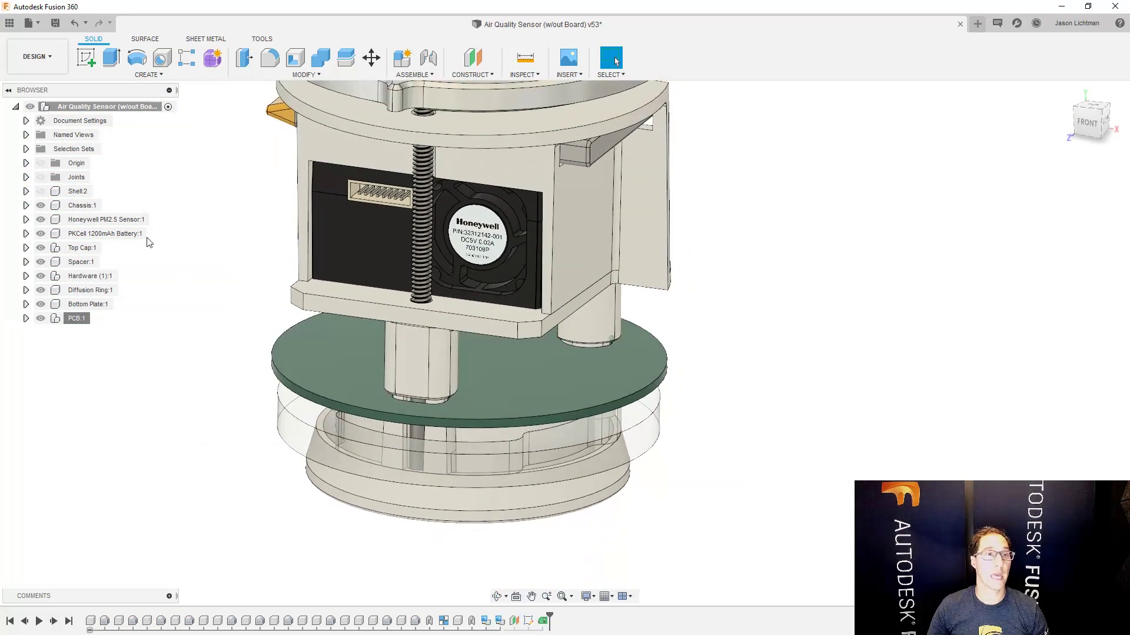
# - Show the Shell component and check the board's fit inside it from below
pyautogui.click(40, 191)
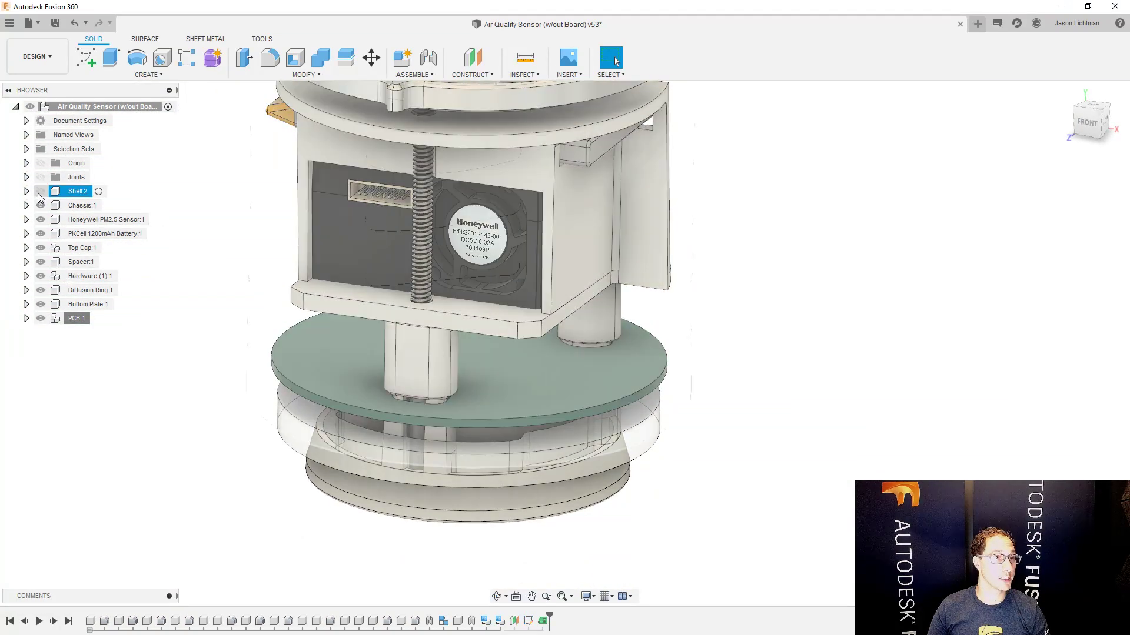
pyautogui.keyDown('shift'); pyautogui.moveTo(618, 583); pyautogui.dragTo(728, 434, button='middle'); pyautogui.keyUp('shift')
pyautogui.scroll(8, 662, 380)
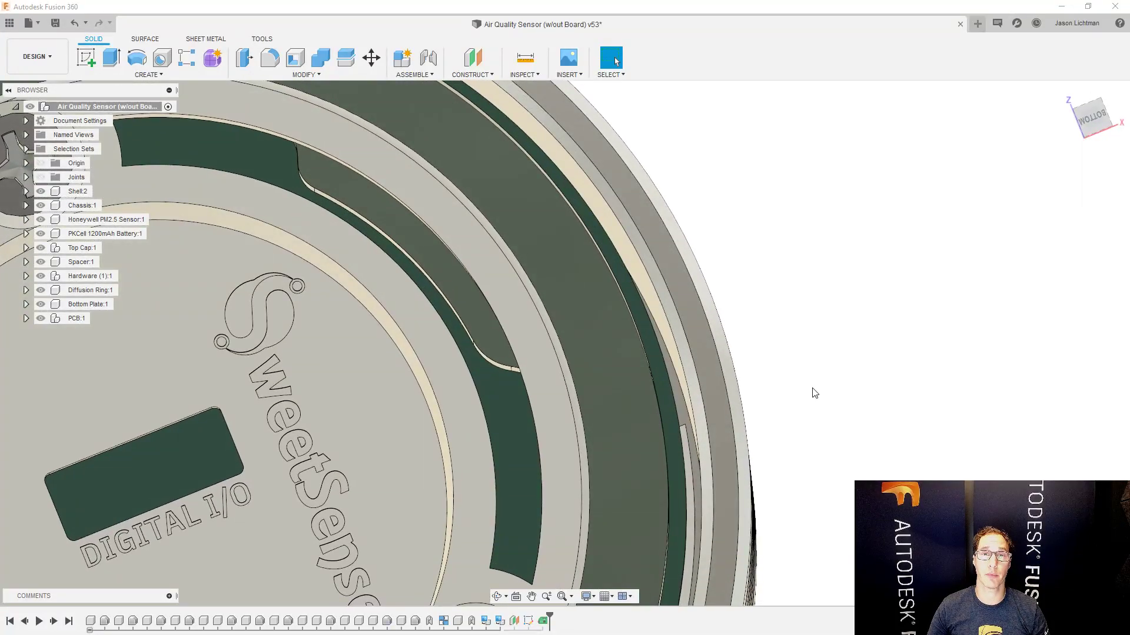
pyautogui.scroll(-10, 815, 393)
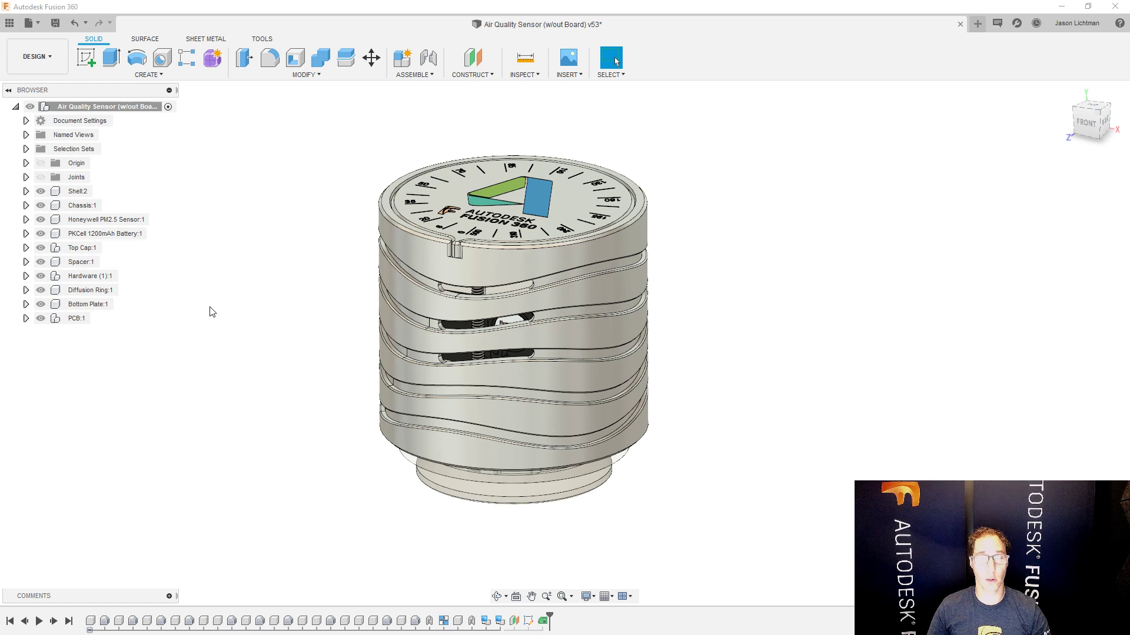
# - Save the design with the version description "Made PCB Outline"
pyautogui.hotkey('ctrl', 's')
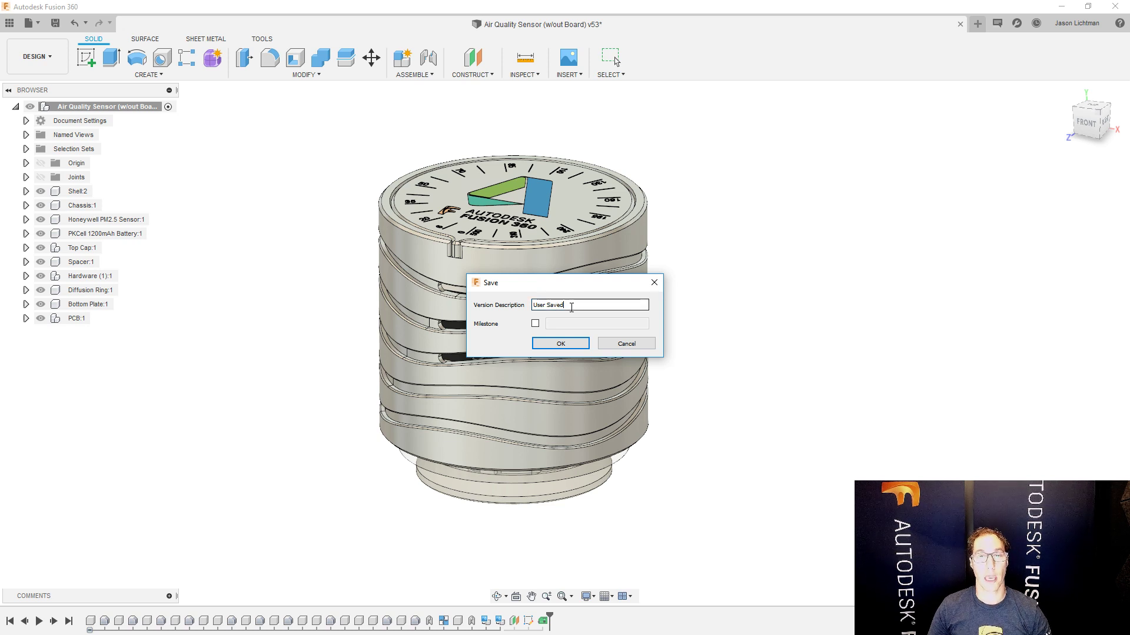
pyautogui.moveTo(575, 305); pyautogui.dragTo(514, 311)
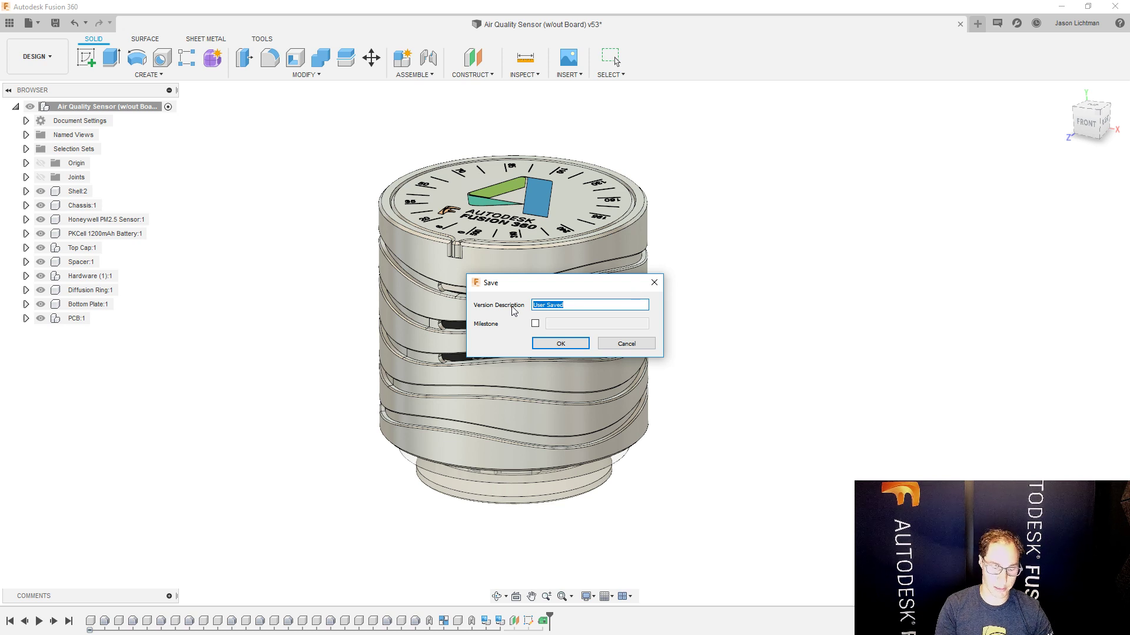
pyautogui.write('Ma')
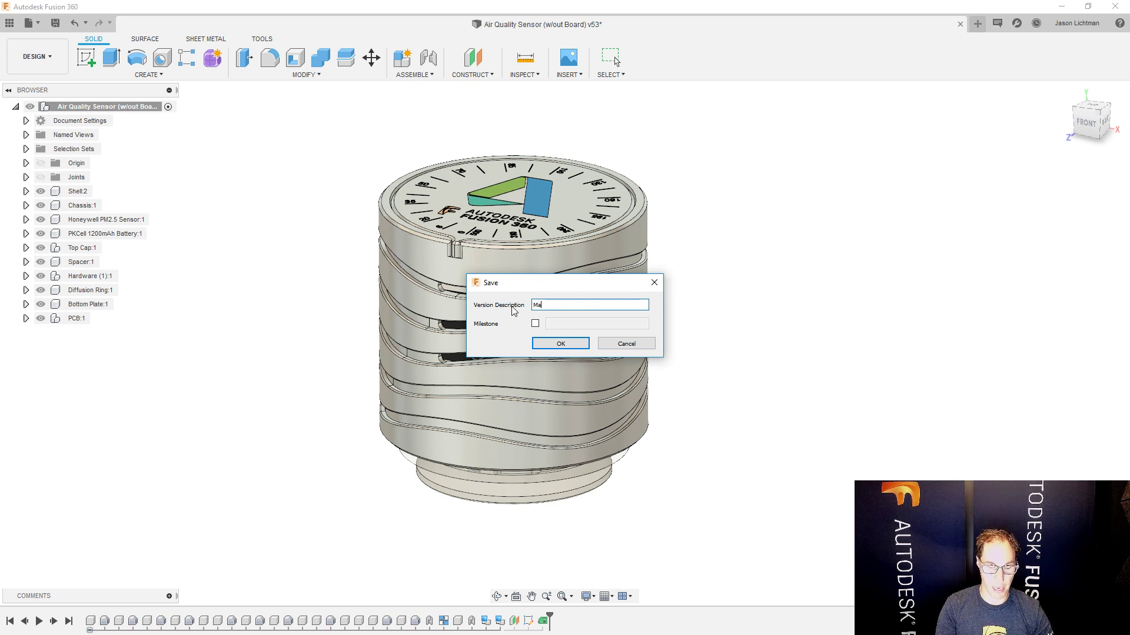
pyautogui.write('de 3D P')
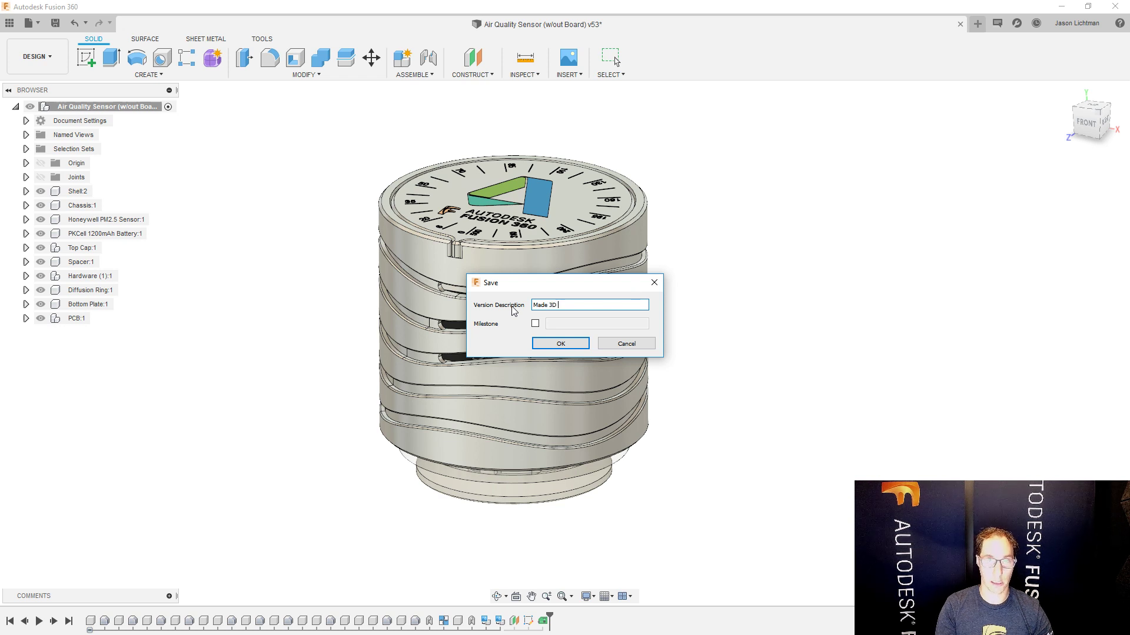
pyautogui.press('BackSpace')
pyautogui.press('BackSpace')
pyautogui.press('BackSpace')
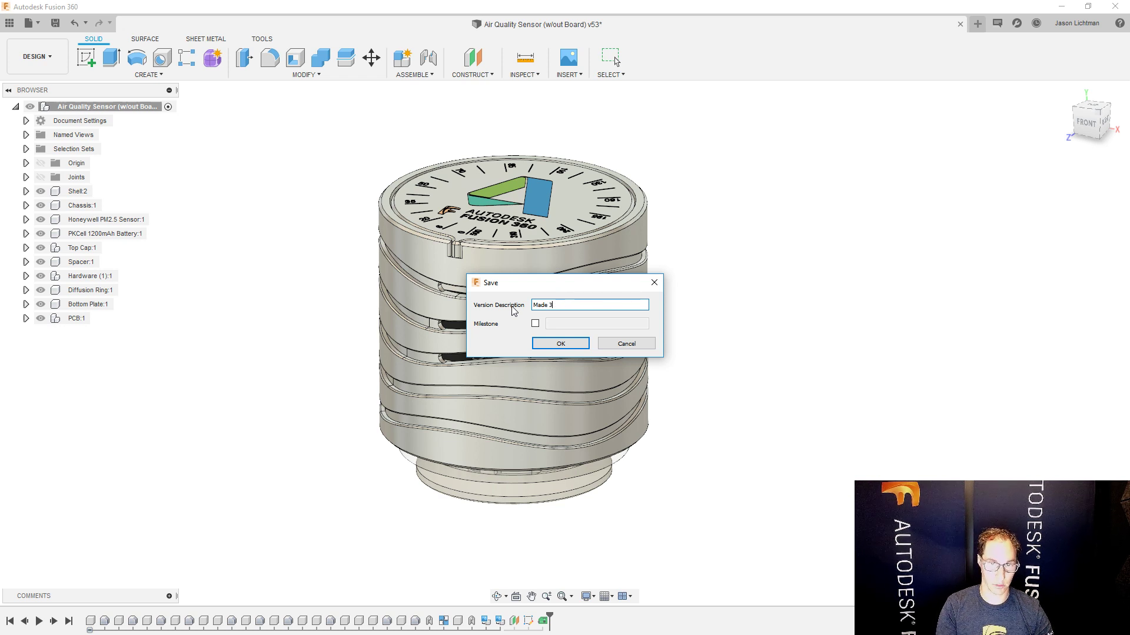
pyautogui.write('PCB Outline')
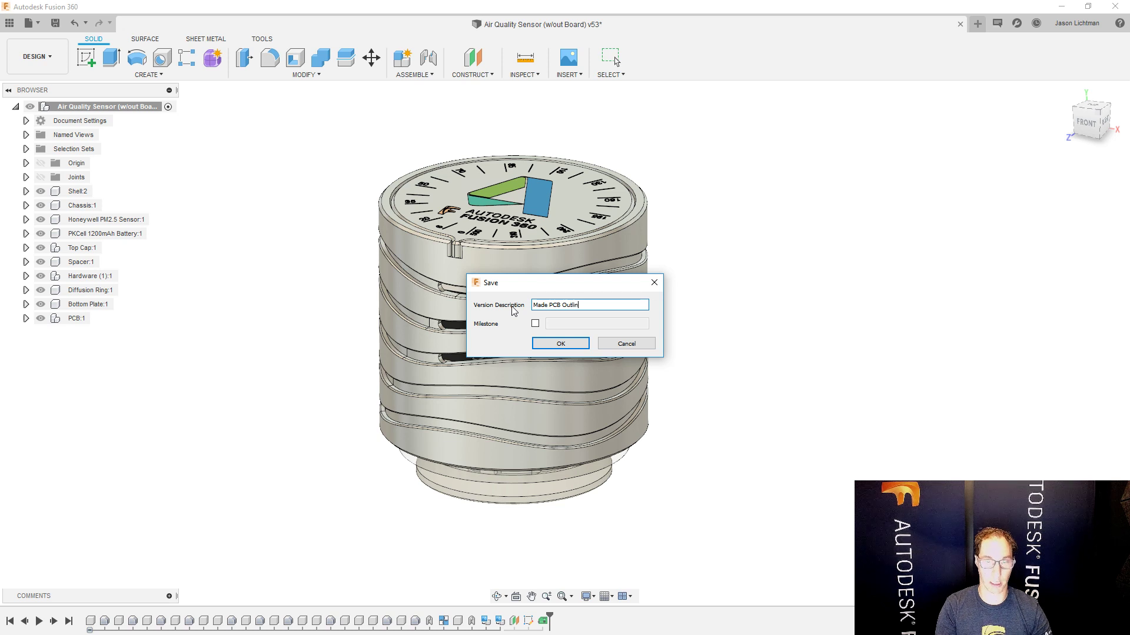
pyautogui.press('Return')
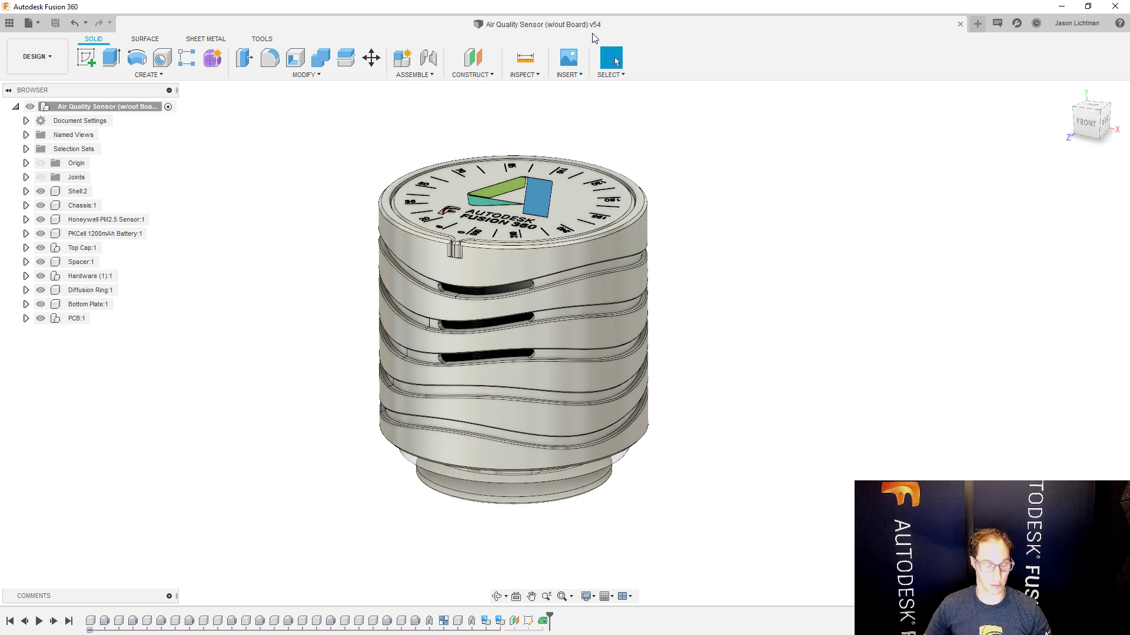
# - Switch to EAGLE and create a new schematic
pyautogui.hotkey('alt', 'Tab')
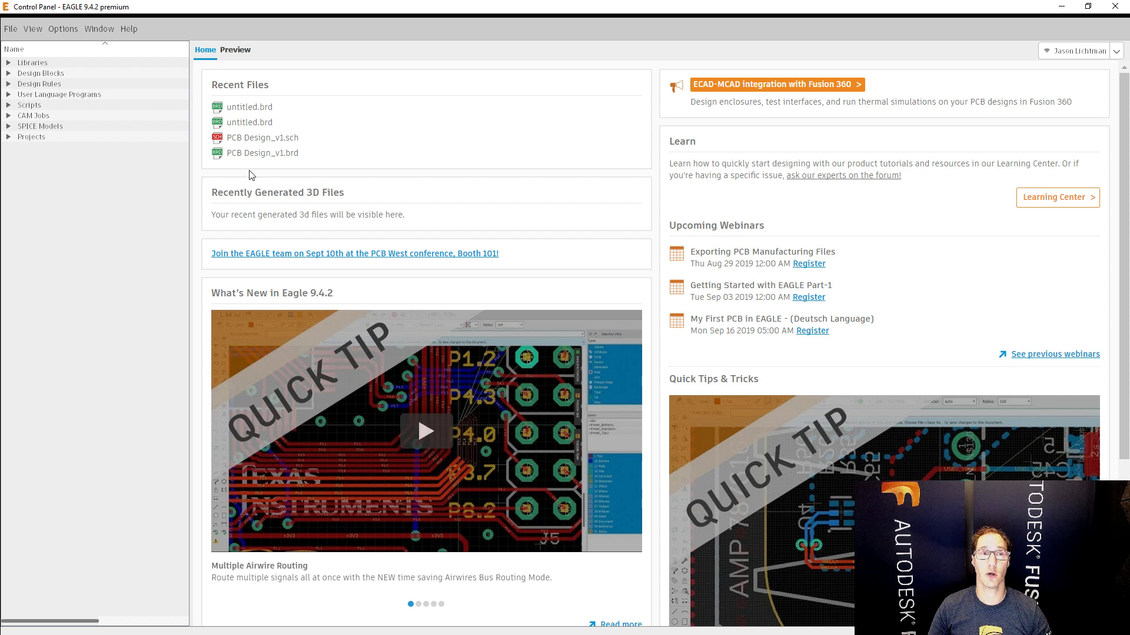
pyautogui.click(10, 28)
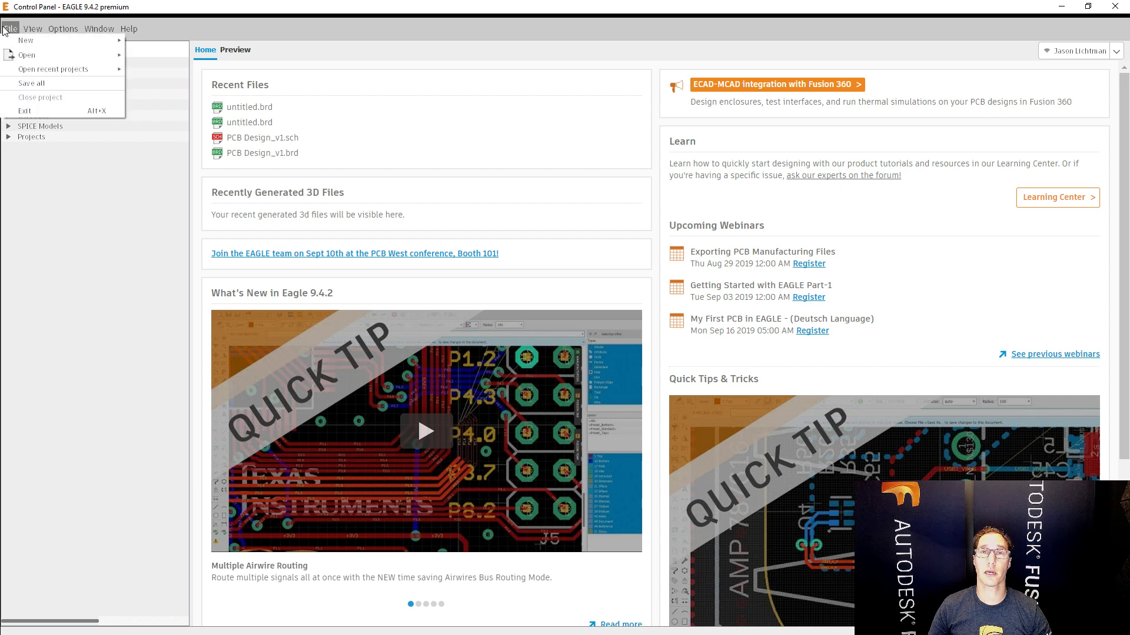
pyautogui.moveTo(19, 41)
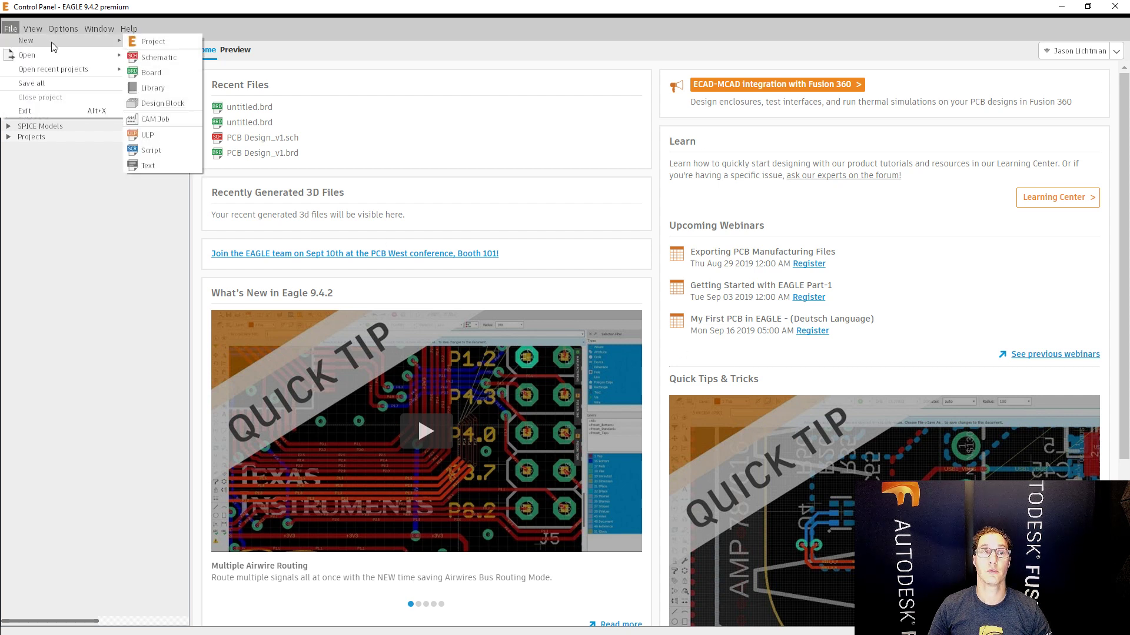
pyautogui.click(175, 57)
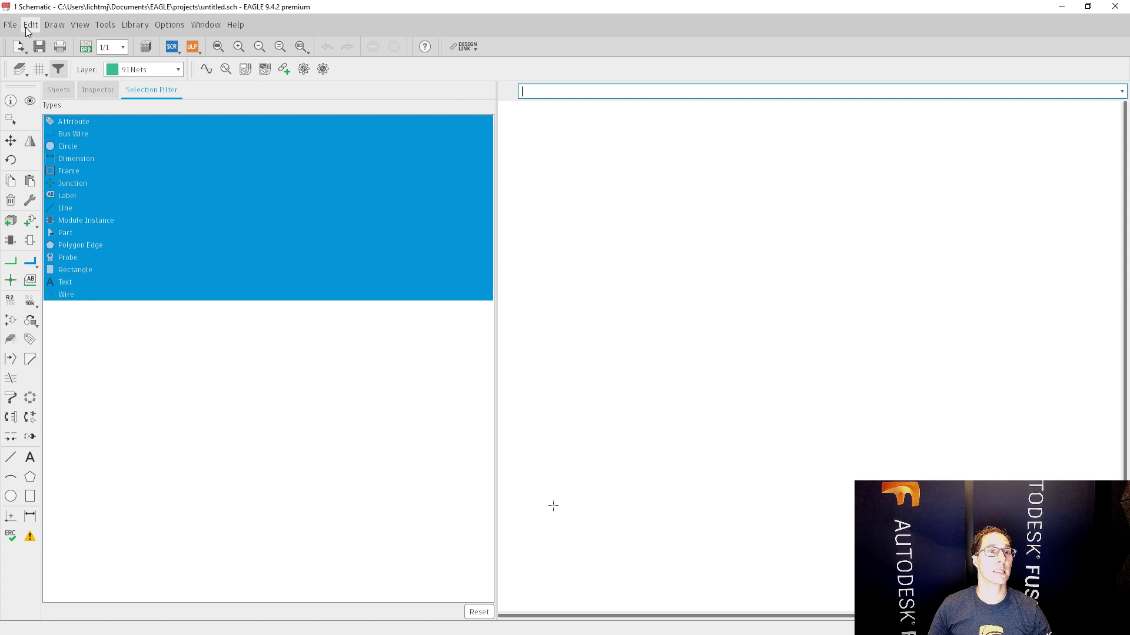
# - Generate a new board from the empty schematic
pyautogui.click(83, 48)
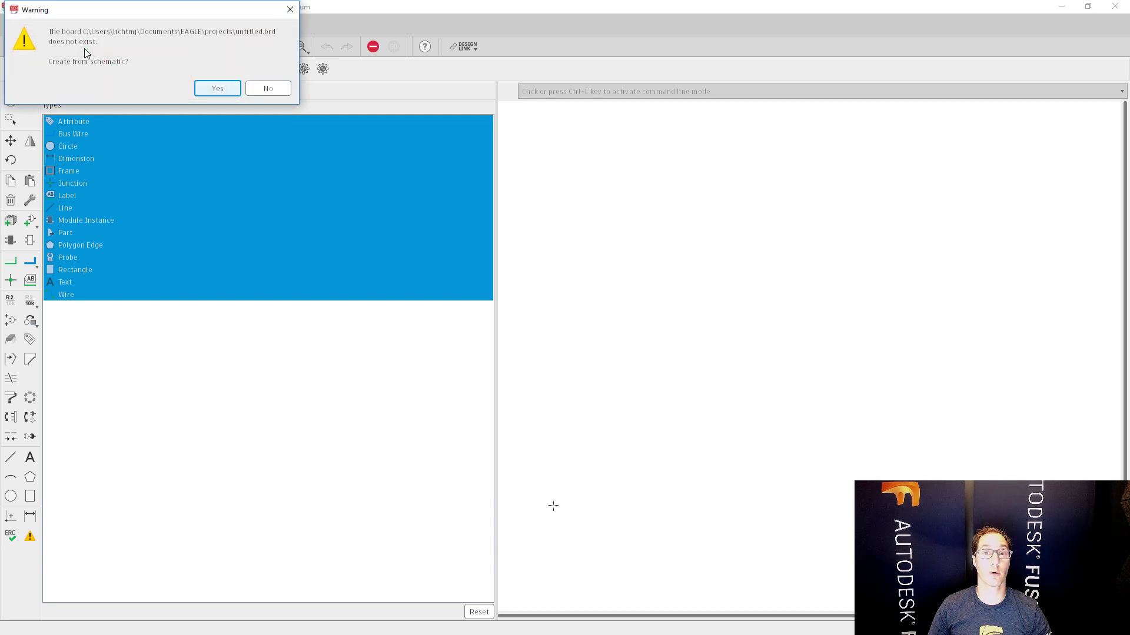
pyautogui.moveTo(90, 16); pyautogui.dragTo(380, 237)
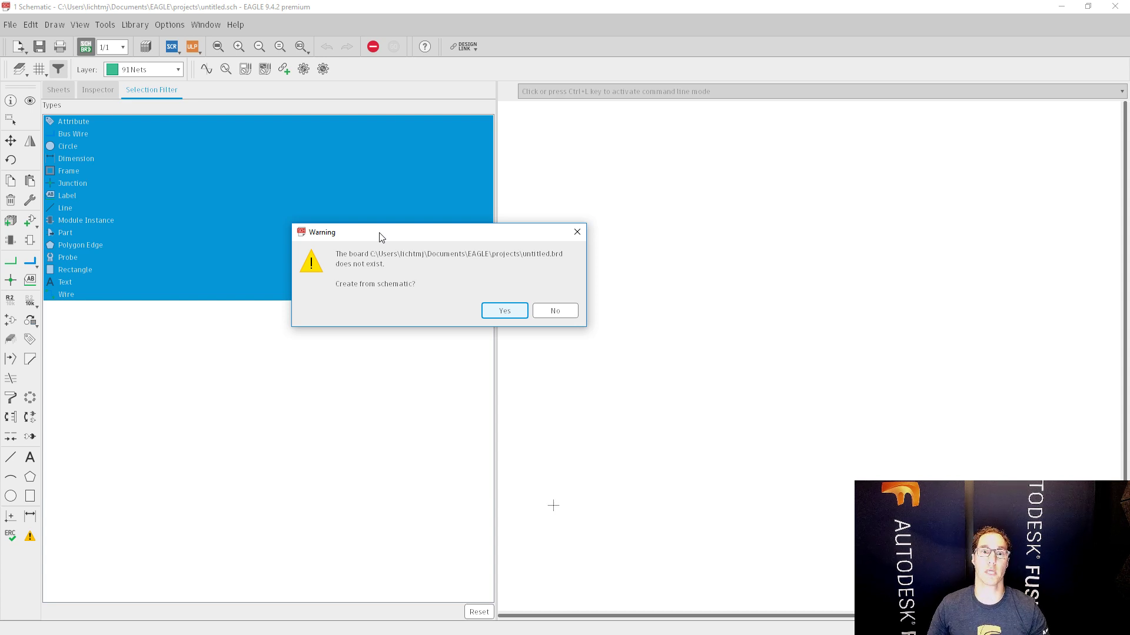
pyautogui.click(524, 308)
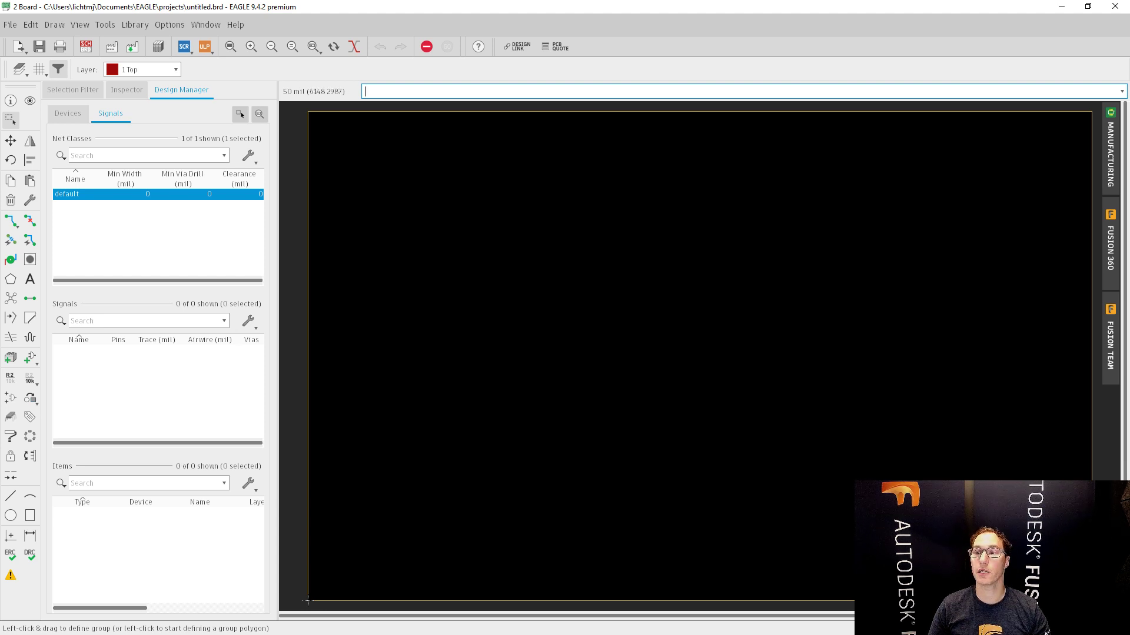
# - Start a Fusion 360 sync linking the board to an existing design, with Team Tech Specialists - Shared Data as the source team
pyautogui.click(1111, 250)
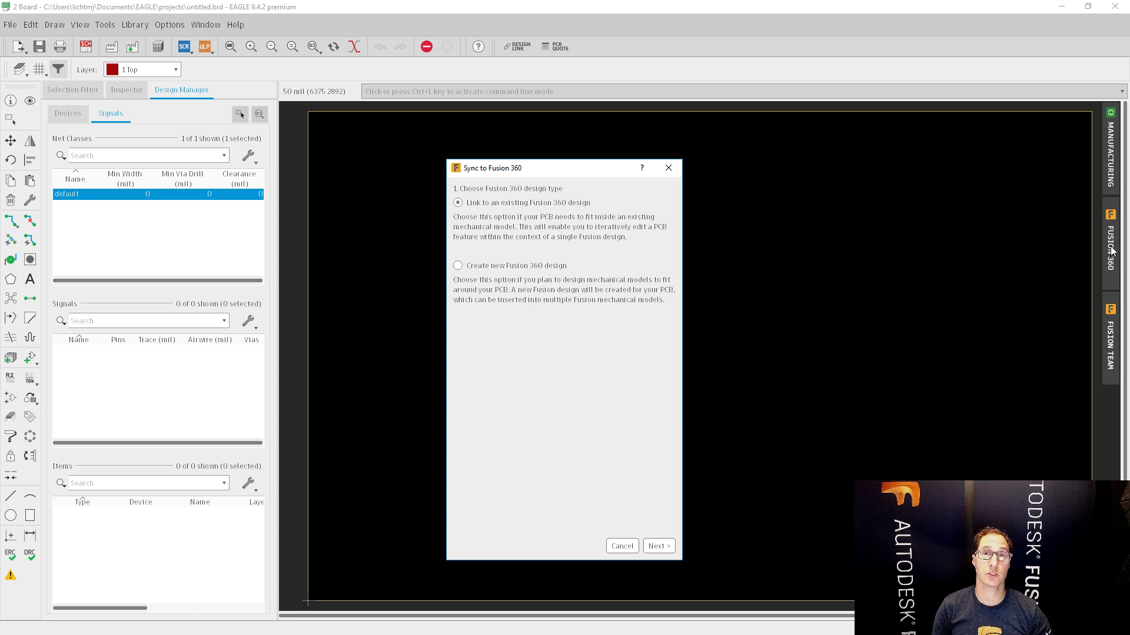
pyautogui.click(658, 547)
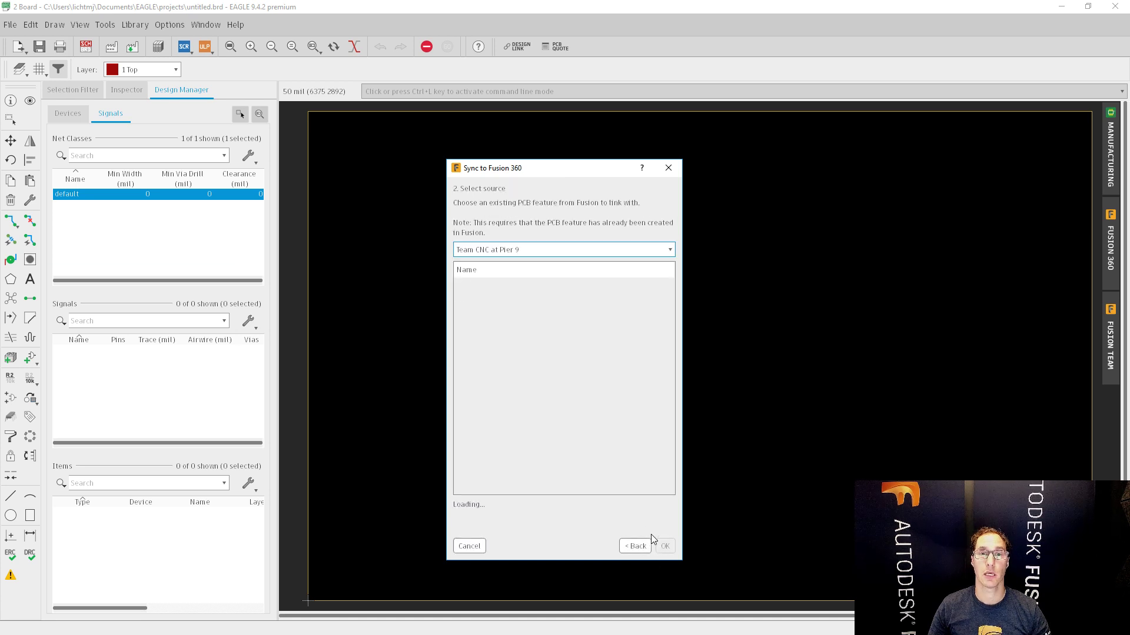
pyautogui.click(669, 250)
pyautogui.click(574, 323)
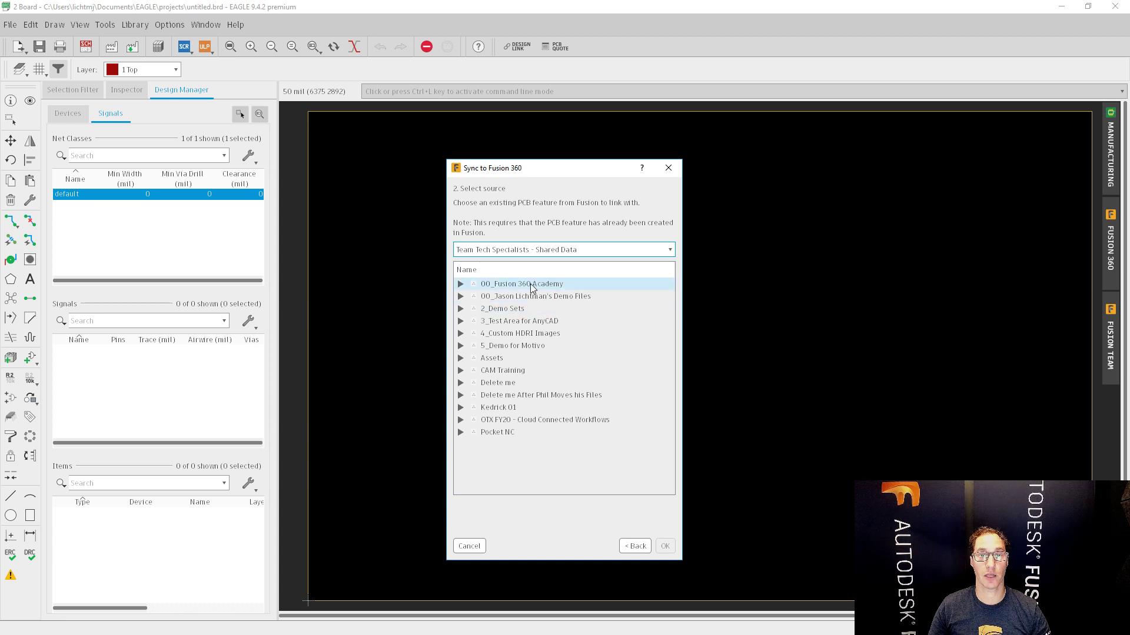
# - Link the board to the PCB12 feature of Air Quality Sensor (w/out Board) in 00_Fusion 360 Academy's ECAD MCAD folder
pyautogui.click(461, 284)
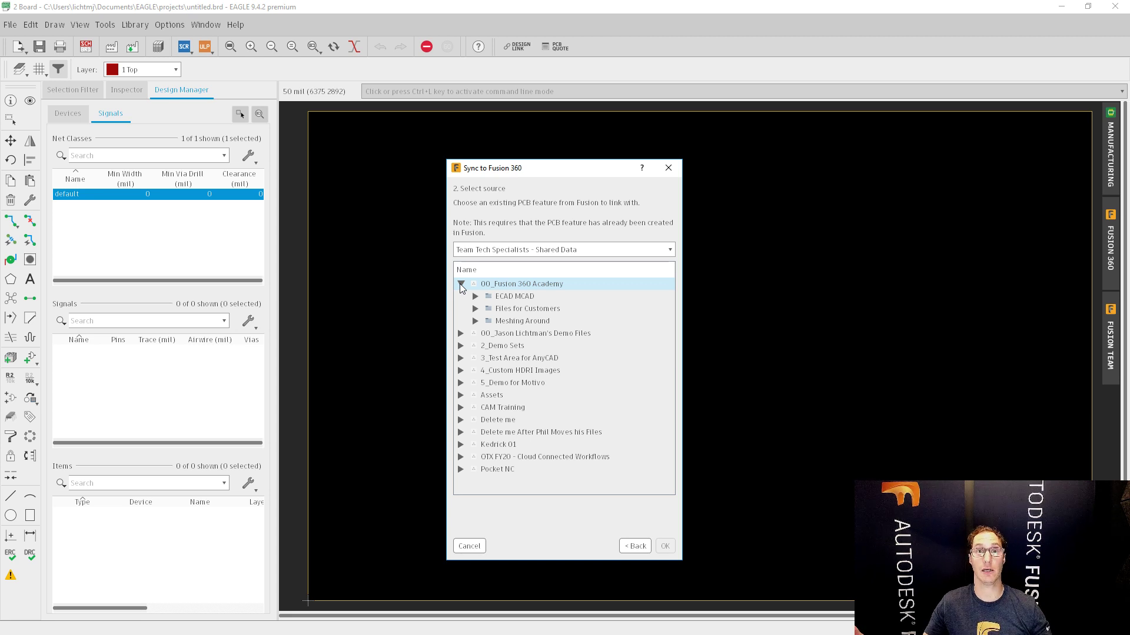
pyautogui.click(476, 296)
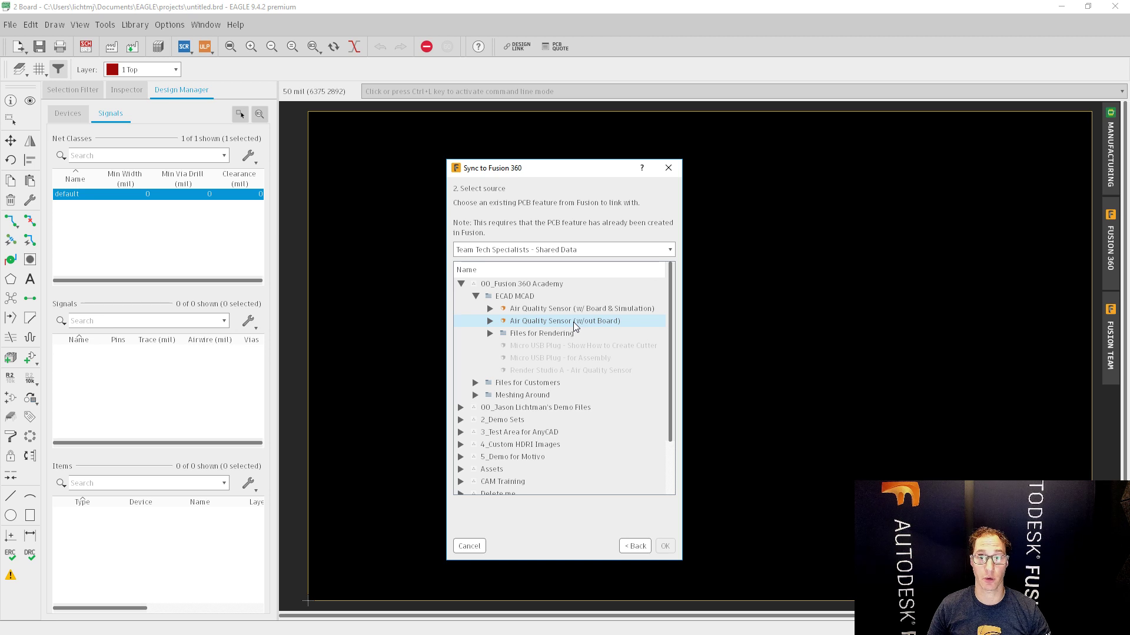
pyautogui.click(490, 321)
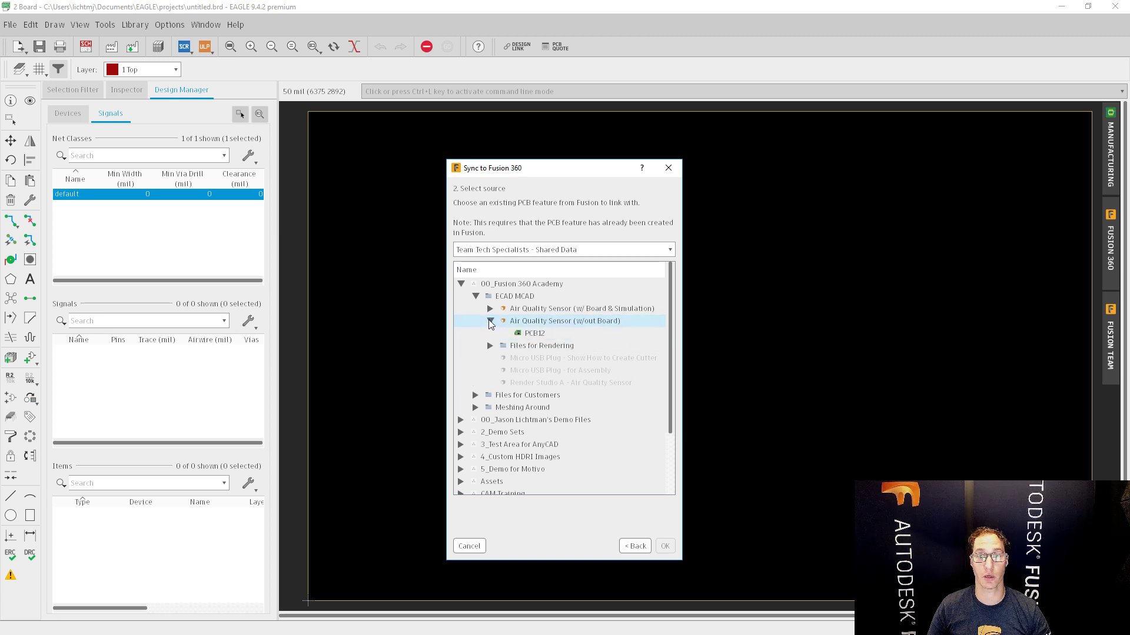
pyautogui.click(536, 337)
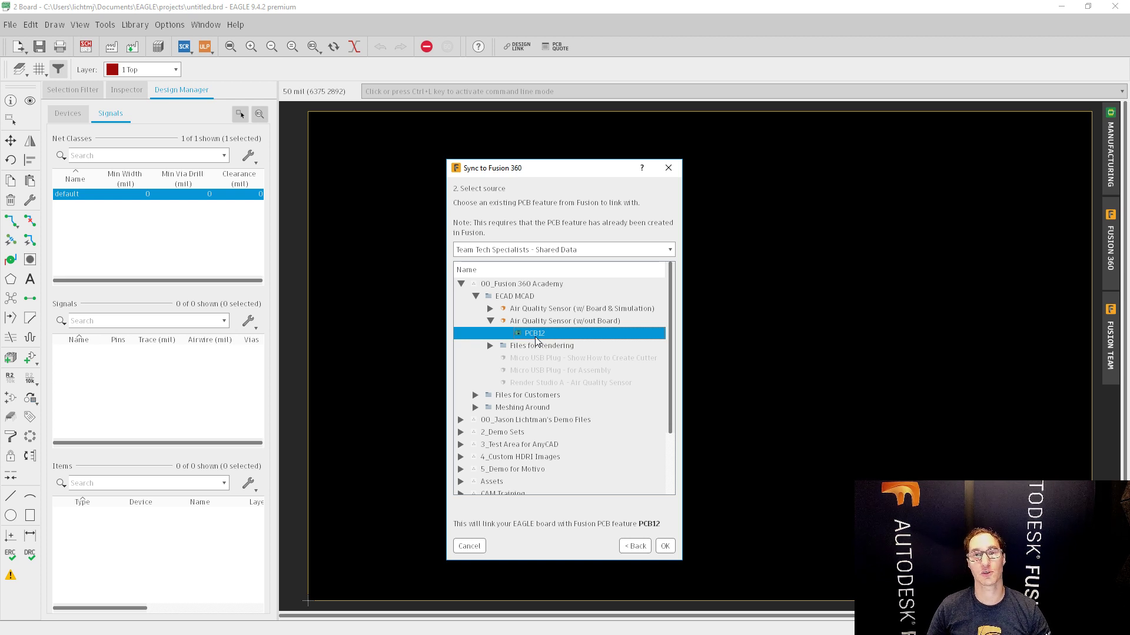
pyautogui.click(665, 546)
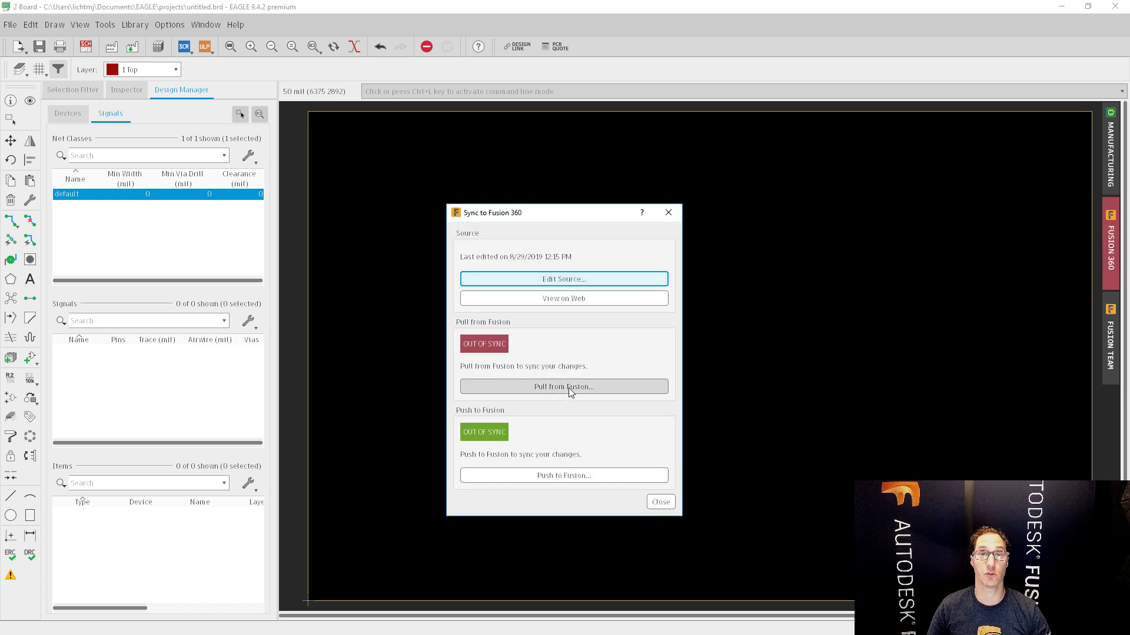
# - Pull the "Made PCB Outline" version from Fusion into the board and close the sync dialog
pyautogui.click(568, 388)
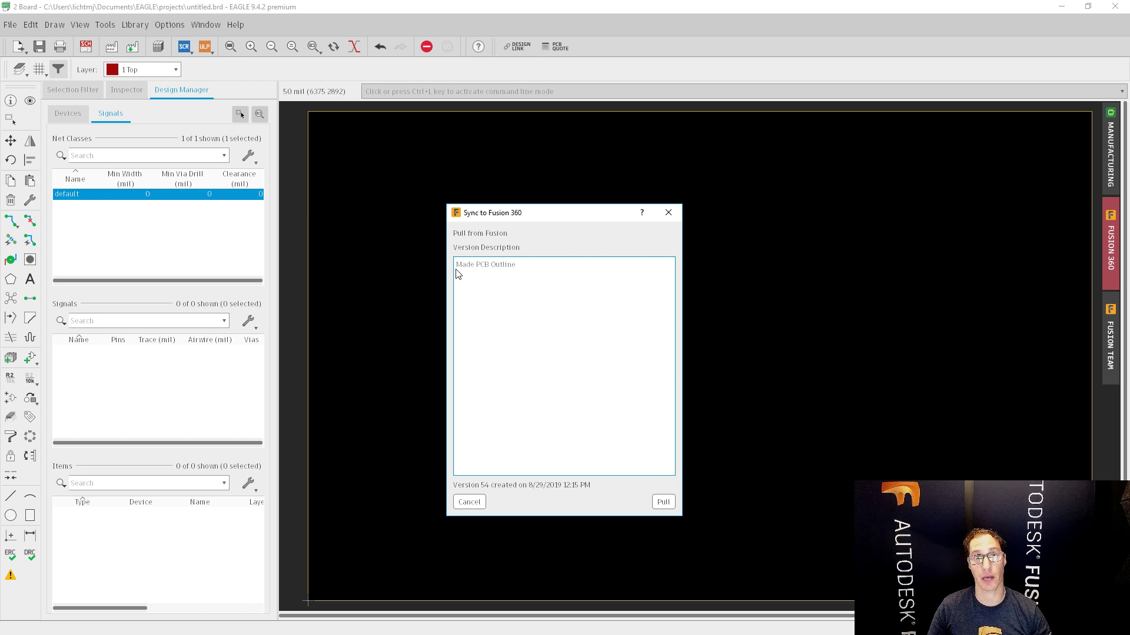
pyautogui.click(666, 501)
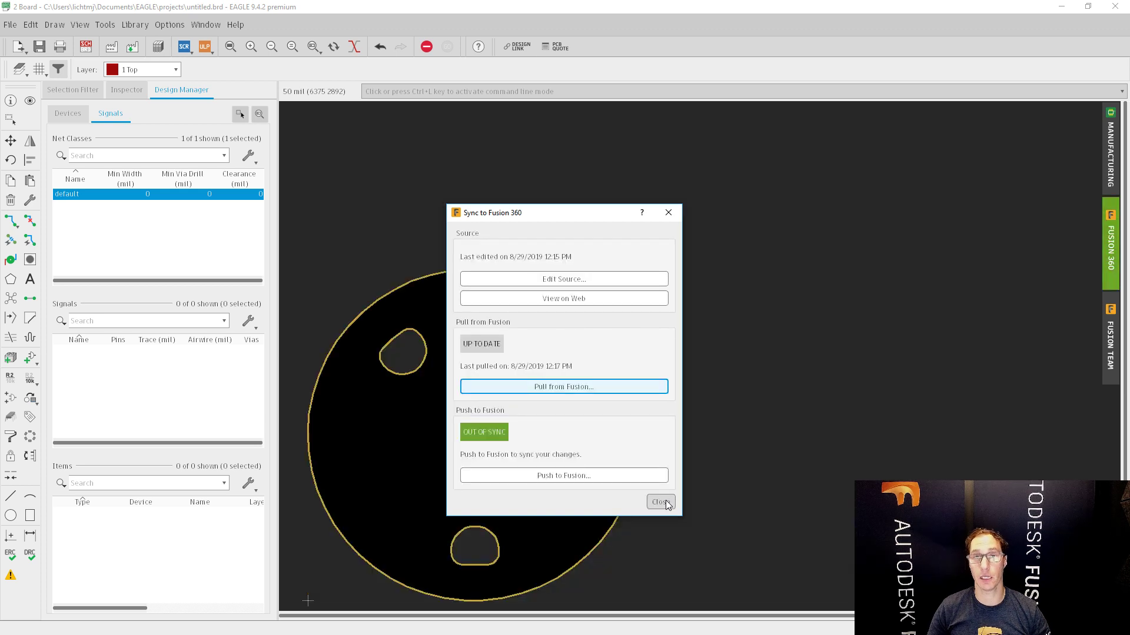
pyautogui.click(660, 502)
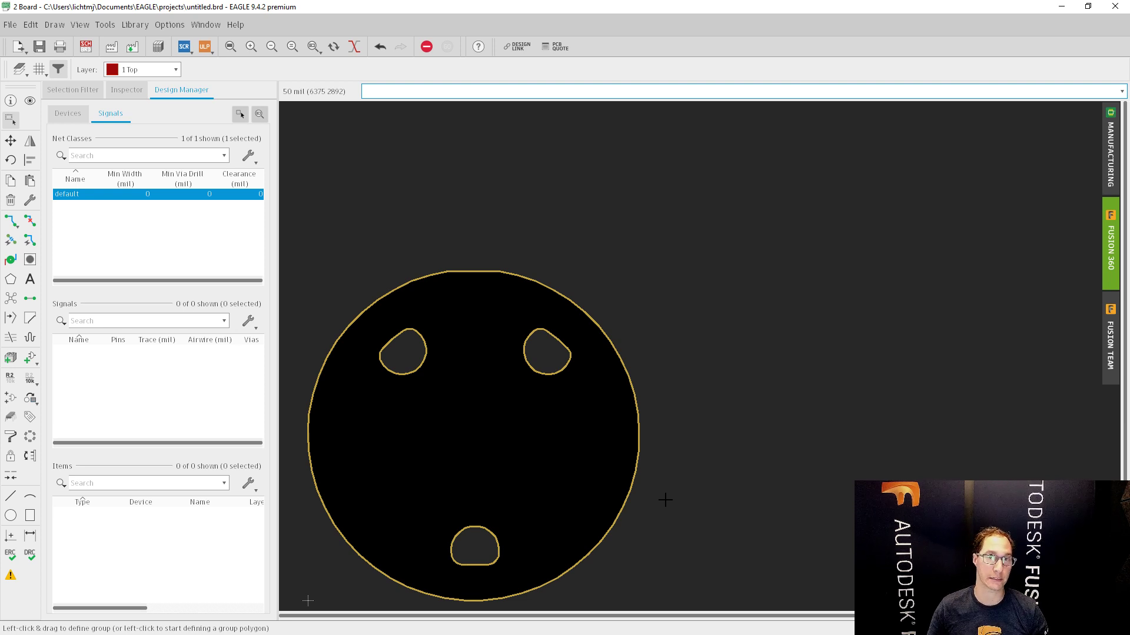
# - Examine the pulled circular board outline and its three cutouts
pyautogui.scroll(3, 665, 501)
pyautogui.scroll(-2, 729, 429)
pyautogui.scroll(6, 592, 433)
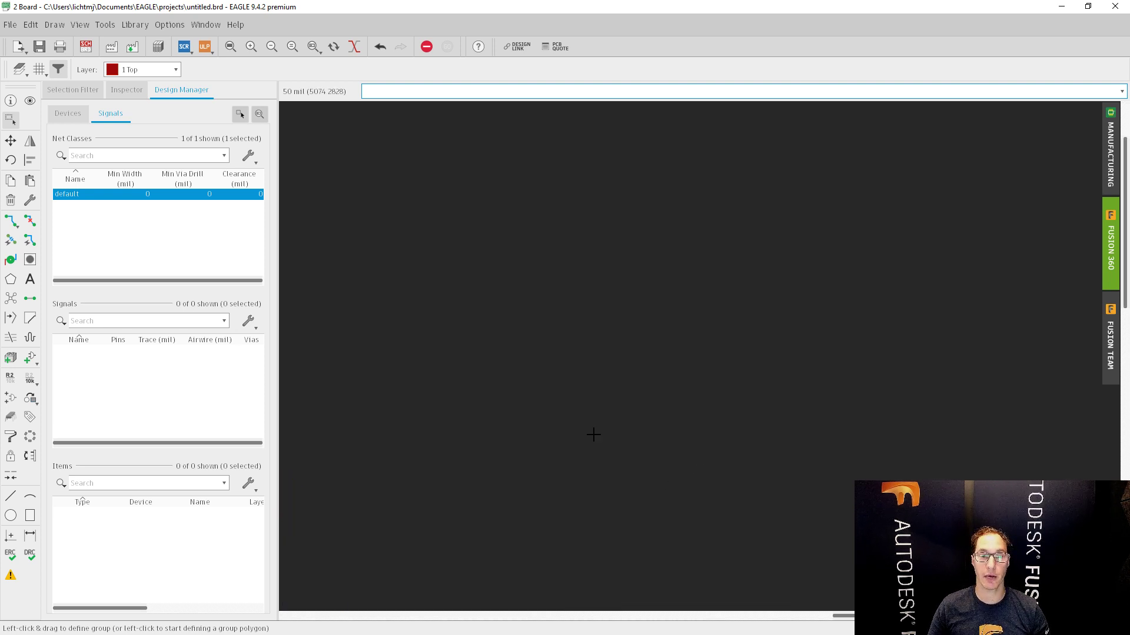
pyautogui.scroll(-8, 502, 480)
pyautogui.scroll(-4, 501, 480)
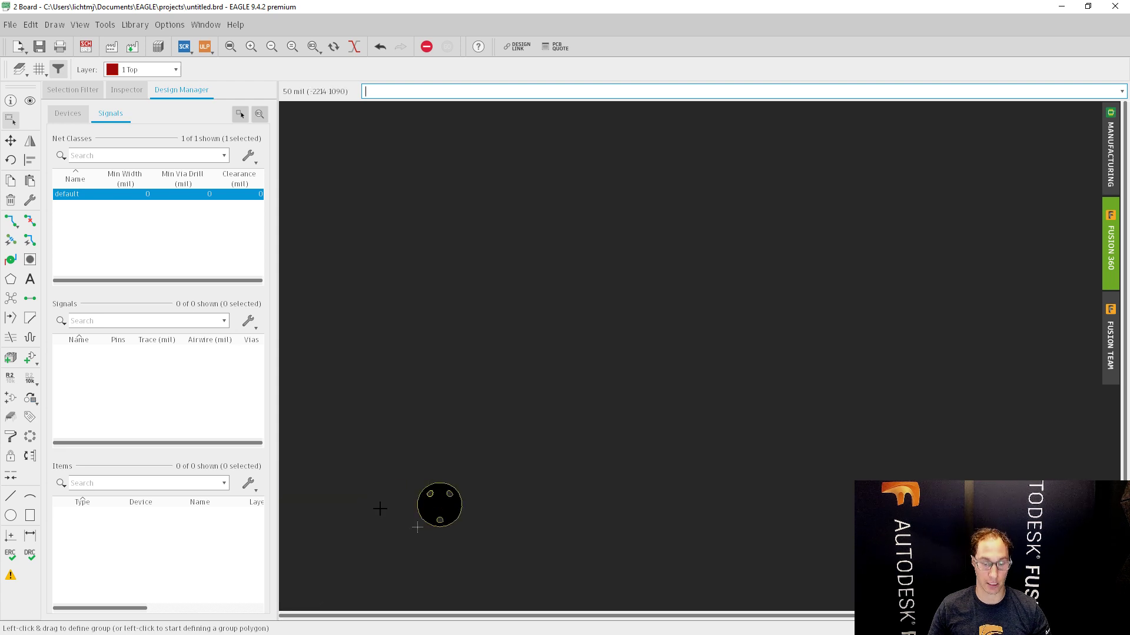
pyautogui.click(386, 504)
pyautogui.moveTo(386, 504); pyautogui.dragTo(436, 475)
pyautogui.moveTo(408, 519); pyautogui.dragTo(538, 356, button='middle')
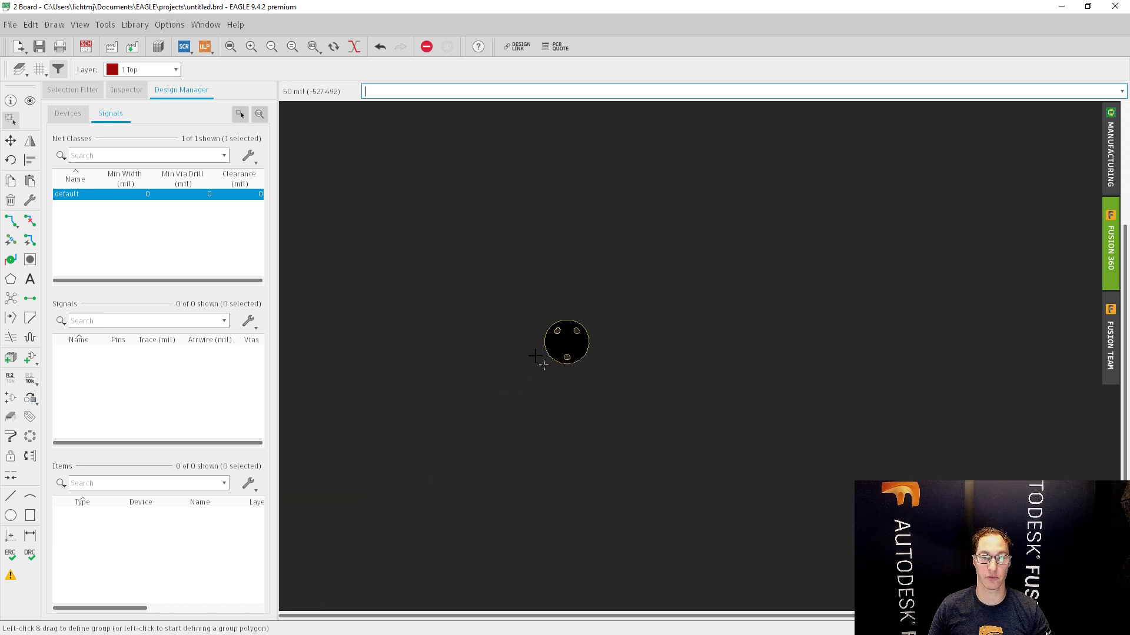
pyautogui.scroll(7, 545, 348)
pyautogui.scroll(4, 542, 405)
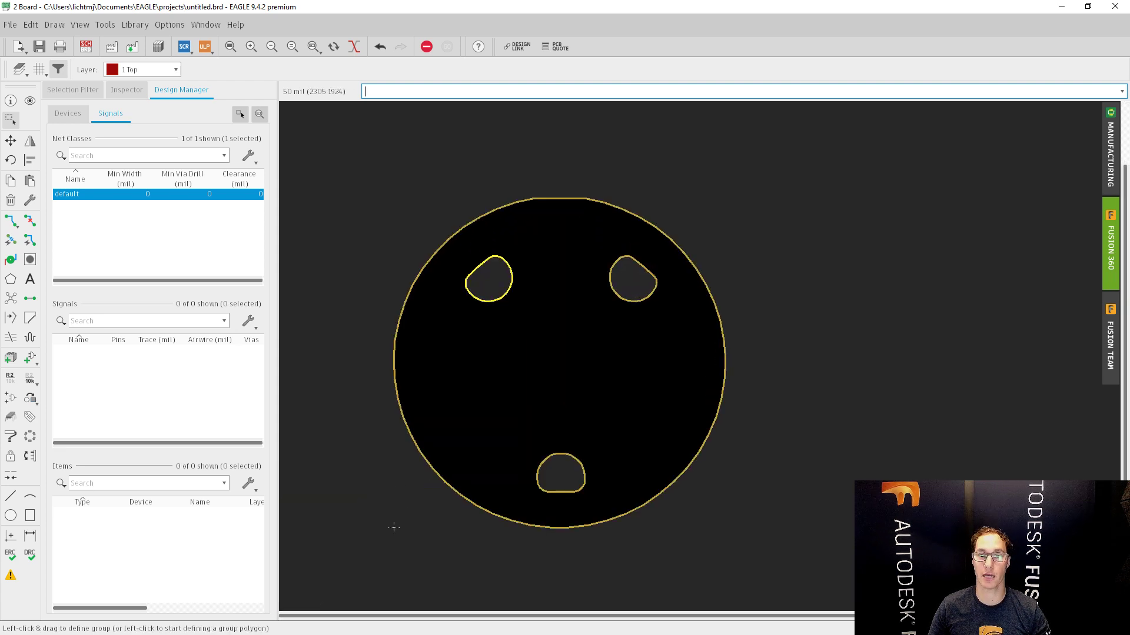
pyautogui.click(401, 244)
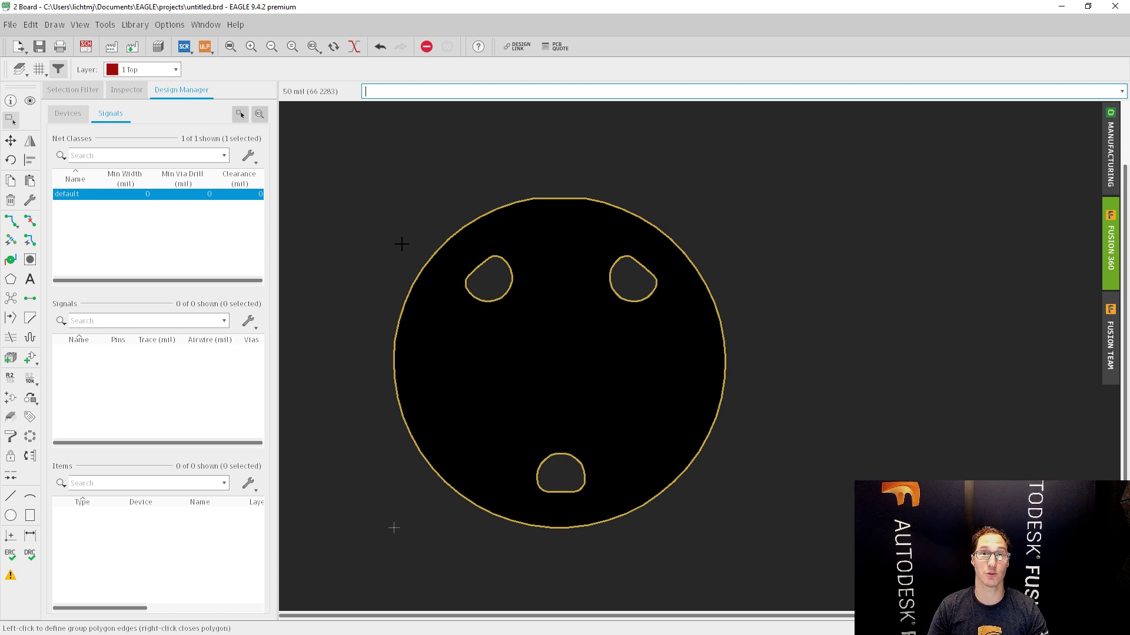
pyautogui.click(402, 243)
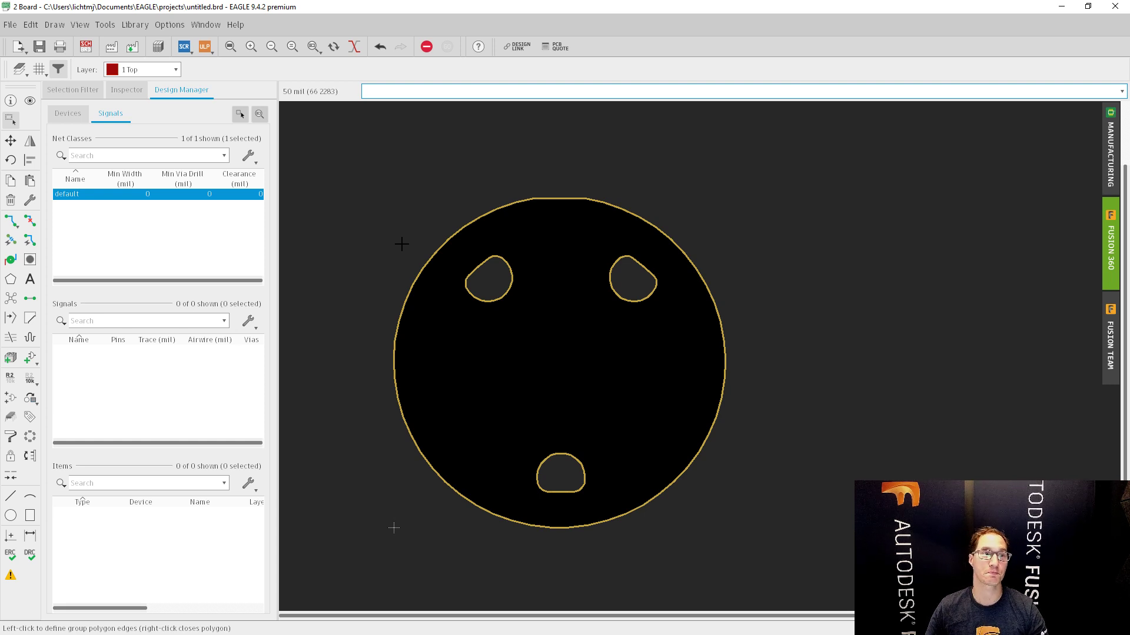
# - Insert the design block "LEDs for PDES_r02" into the schematic, placing it in the empty sheet area
pyautogui.click(85, 46)
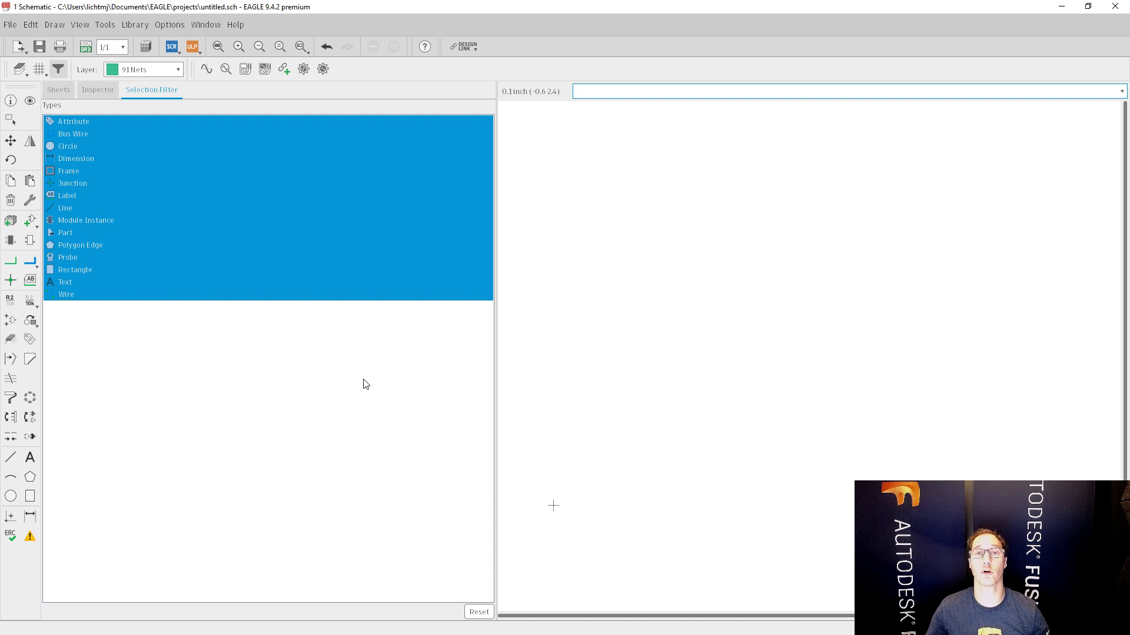
pyautogui.click(11, 222)
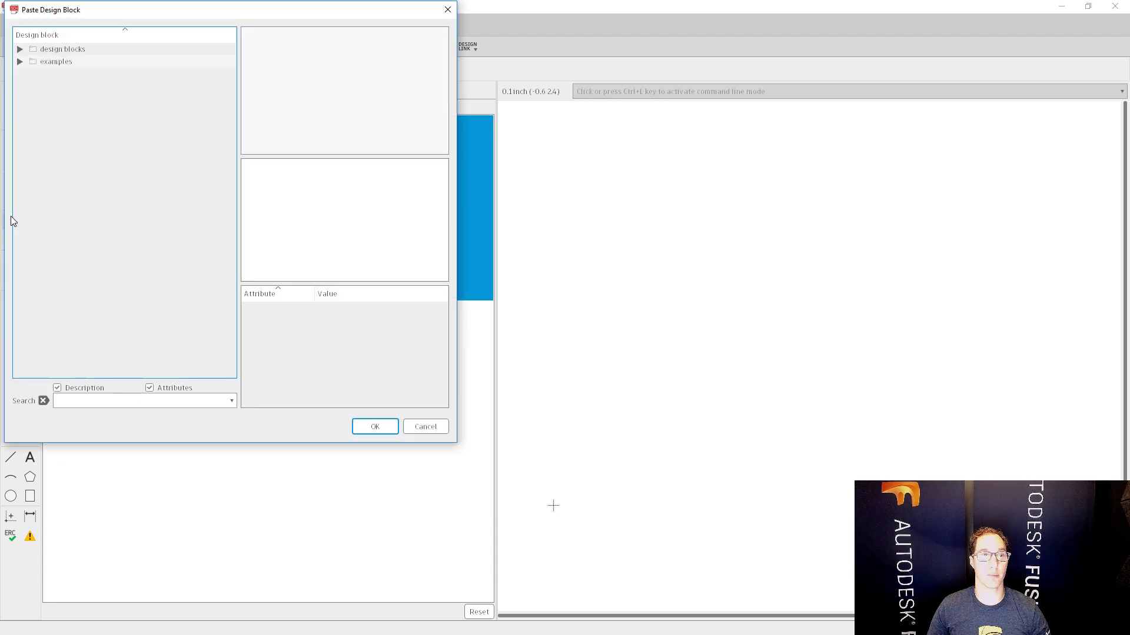
pyautogui.click(18, 52)
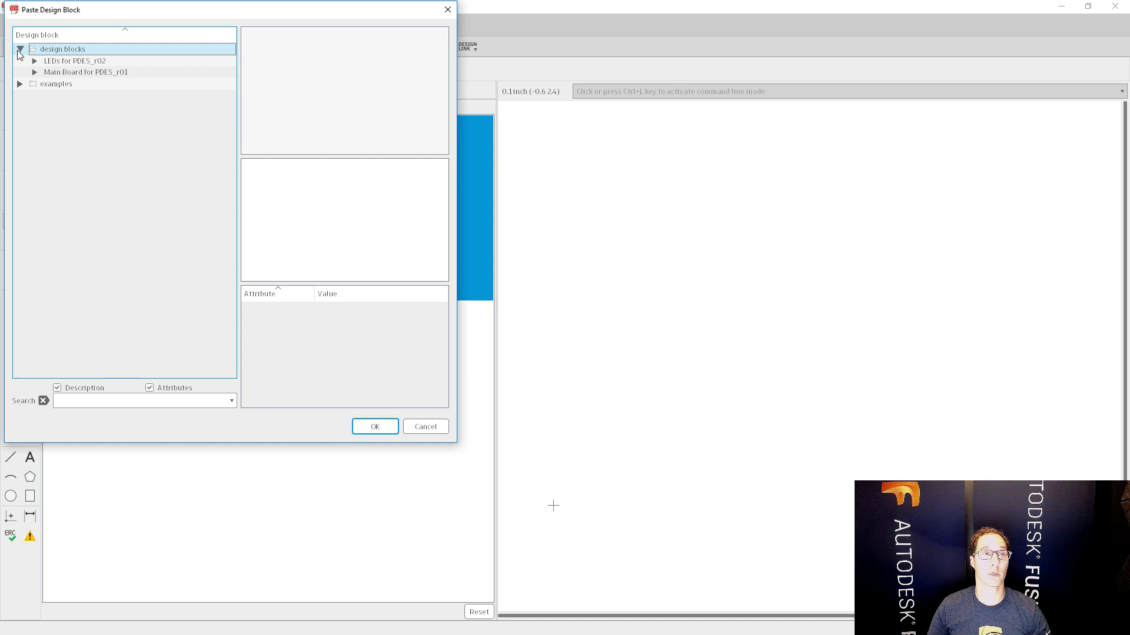
pyautogui.click(52, 63)
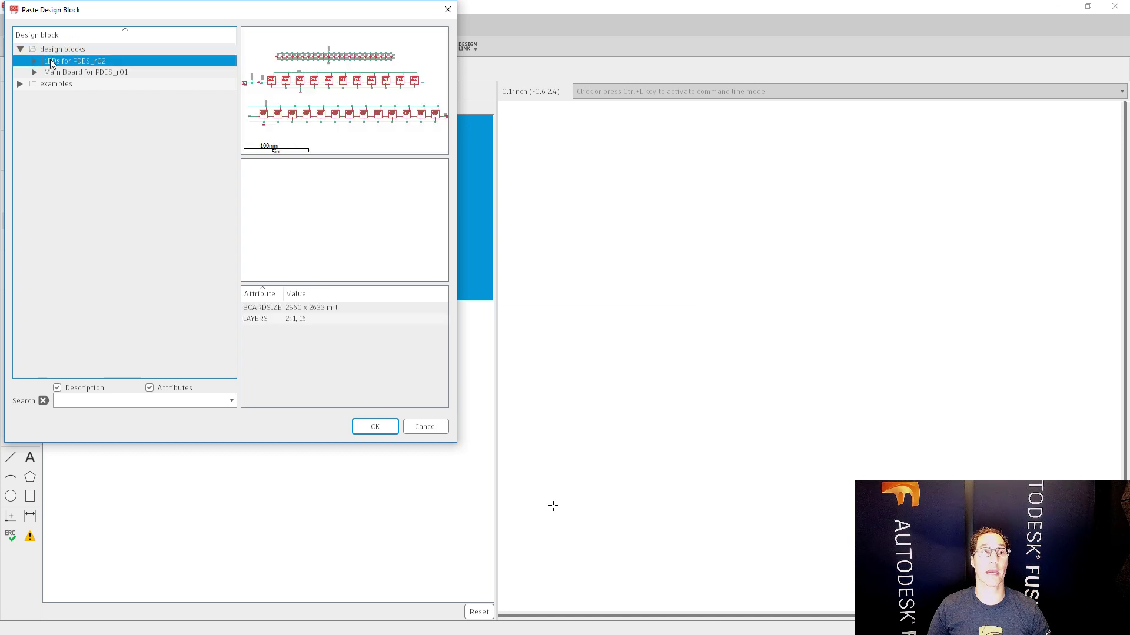
pyautogui.click(368, 427)
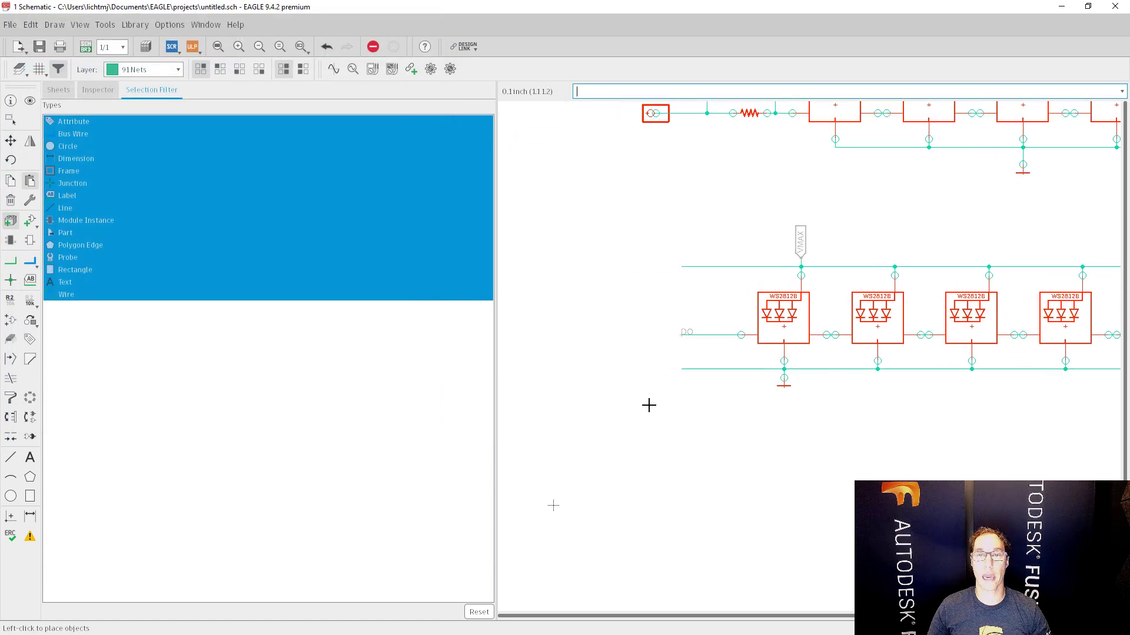
pyautogui.scroll(-4, 622, 477)
pyautogui.click(606, 341)
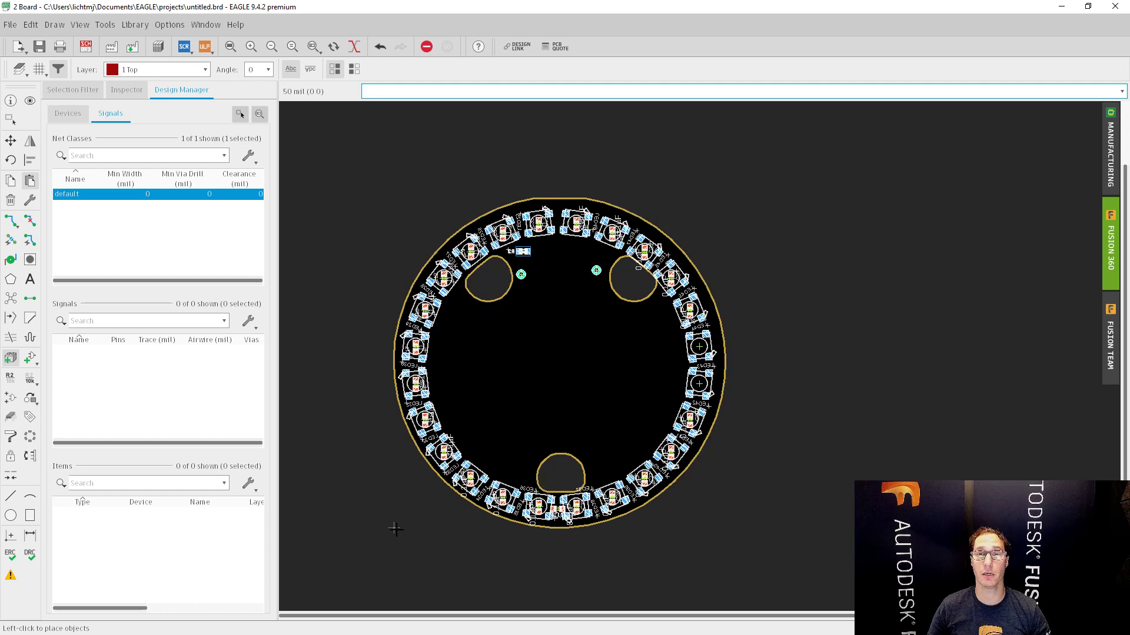
# - Place the LED ring at a 90° angle inside the circular board outline, using the finer alternate grid, and accept the net names
pyautogui.rightClick(406, 519)
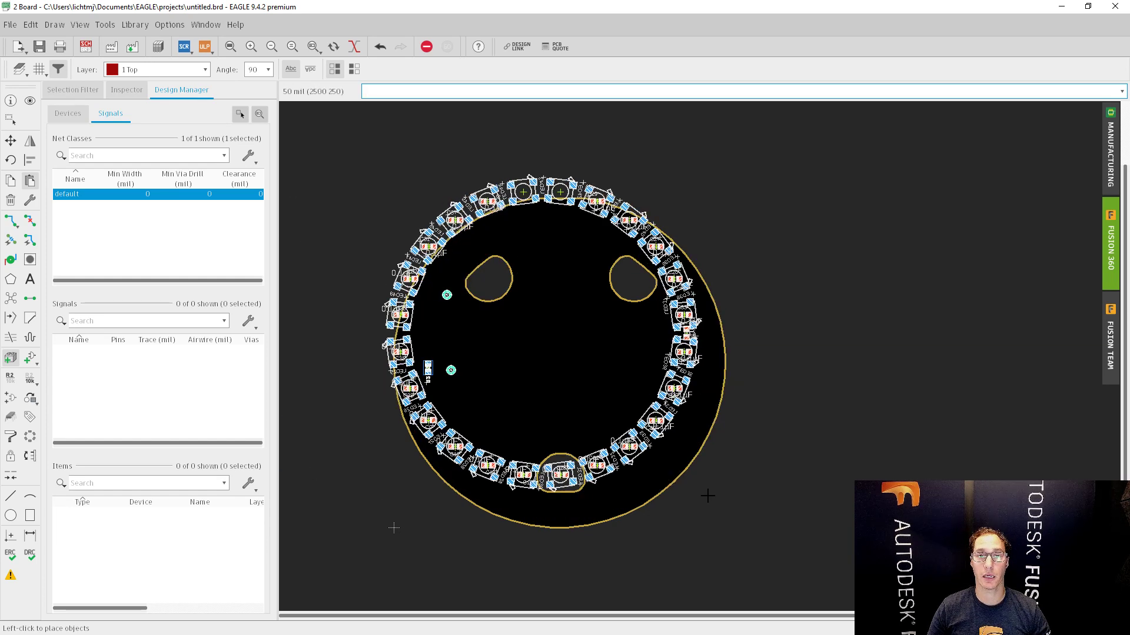
pyautogui.rightClick(690, 160)
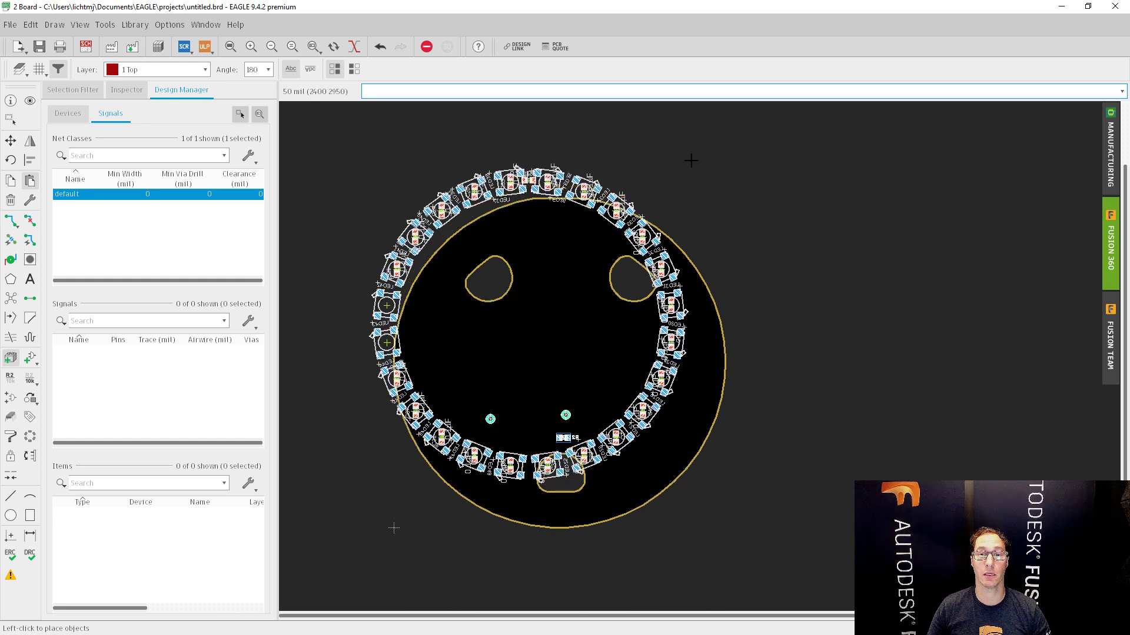
pyautogui.rightClick(691, 159)
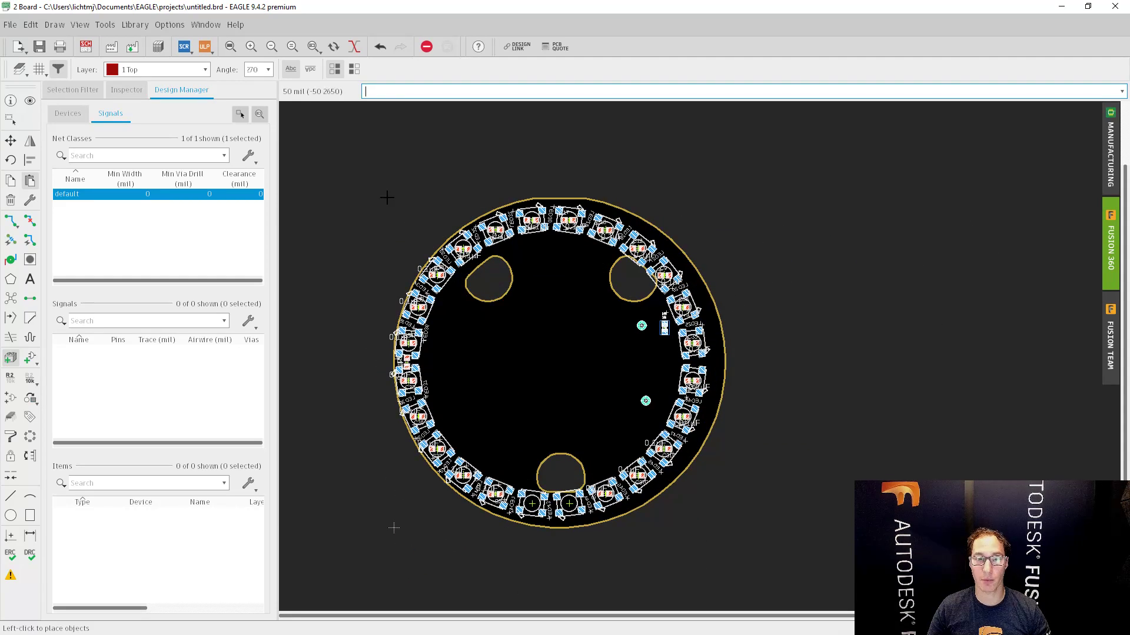
pyautogui.rightClick(387, 197)
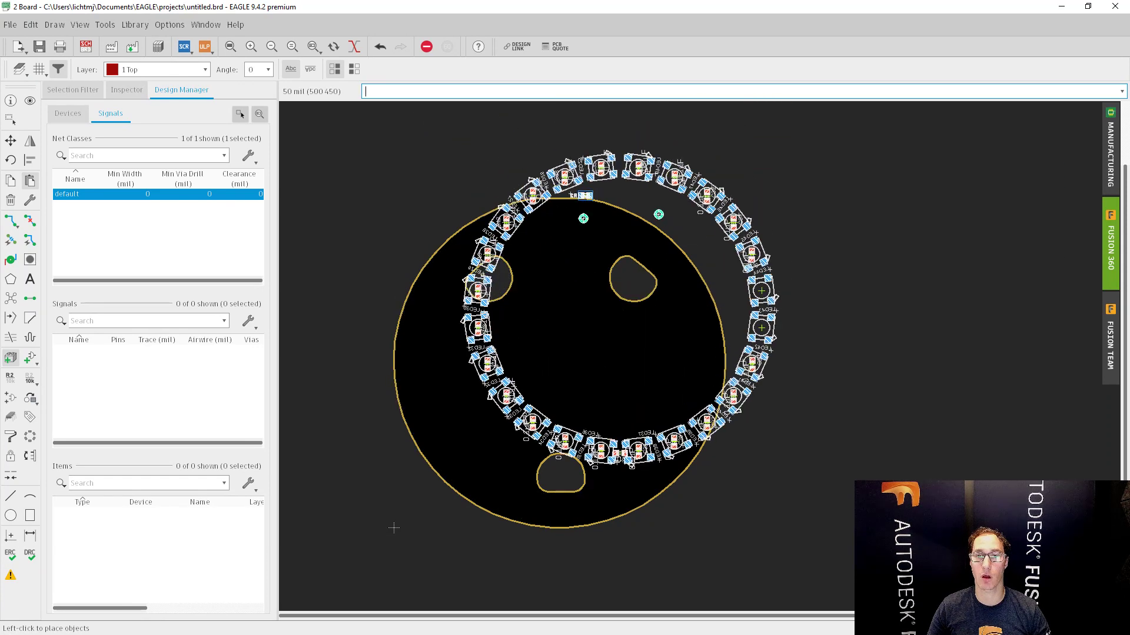
pyautogui.rightClick(456, 472)
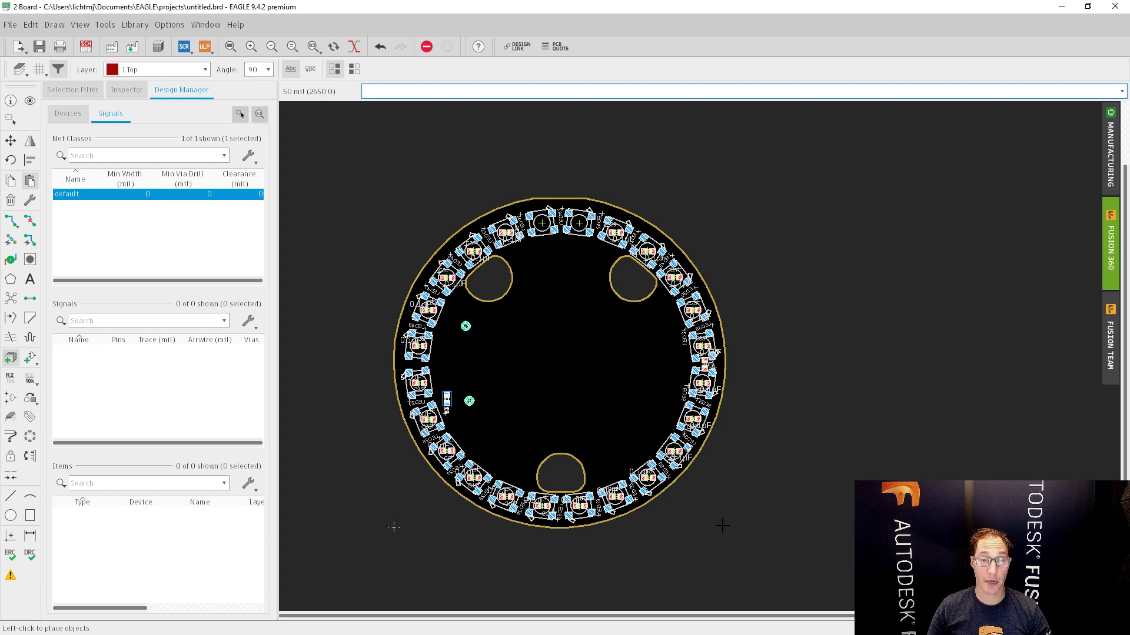
pyautogui.press('alt')
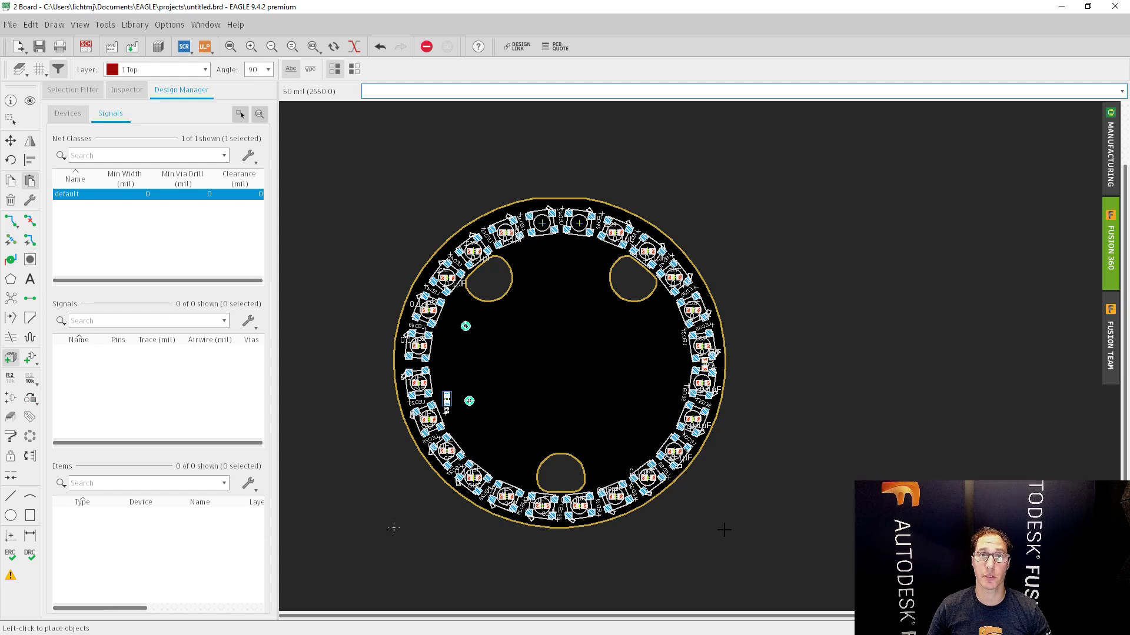
pyautogui.press('alt')
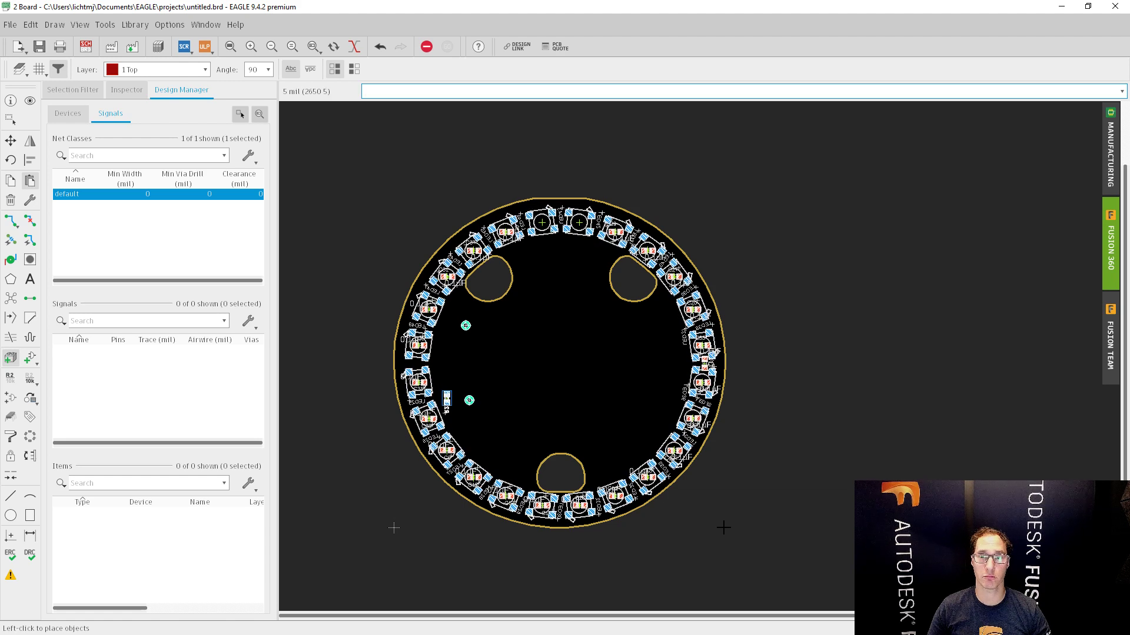
pyautogui.click(723, 528)
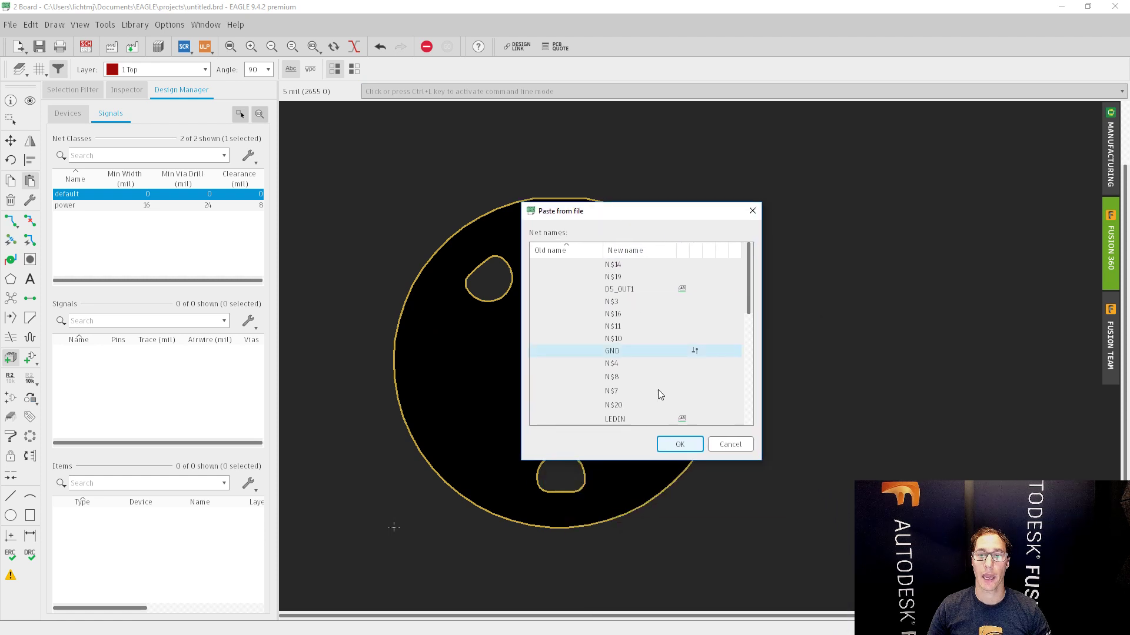
pyautogui.click(680, 444)
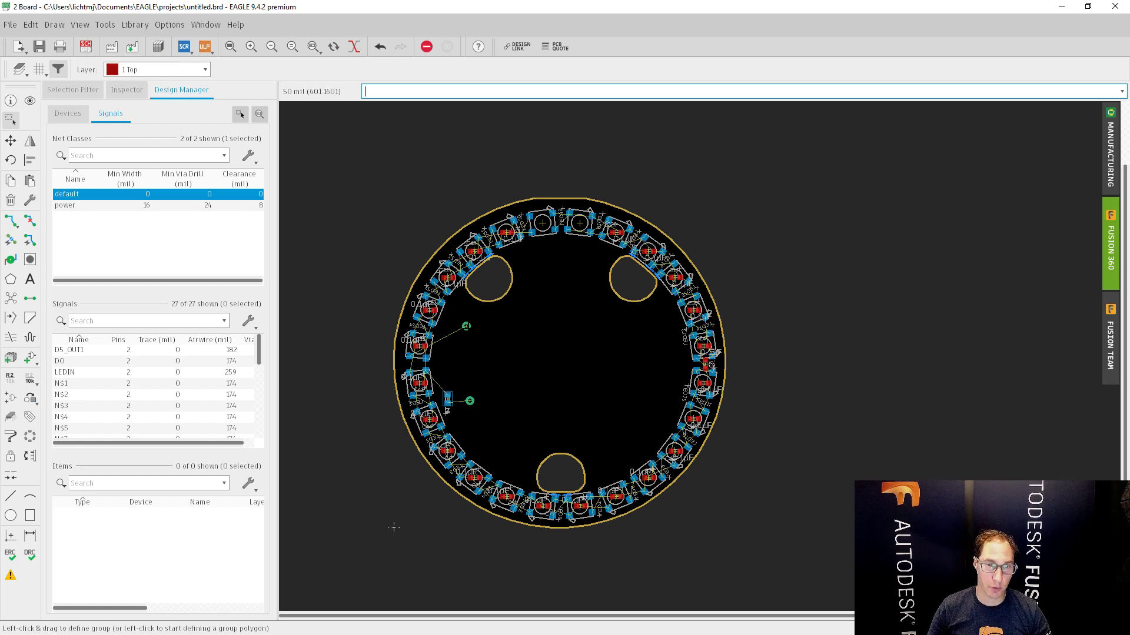
# - Move the two round green pads inside the LED ring closer to the LEDs
pyautogui.moveTo(466, 326); pyautogui.dragTo(447, 339)
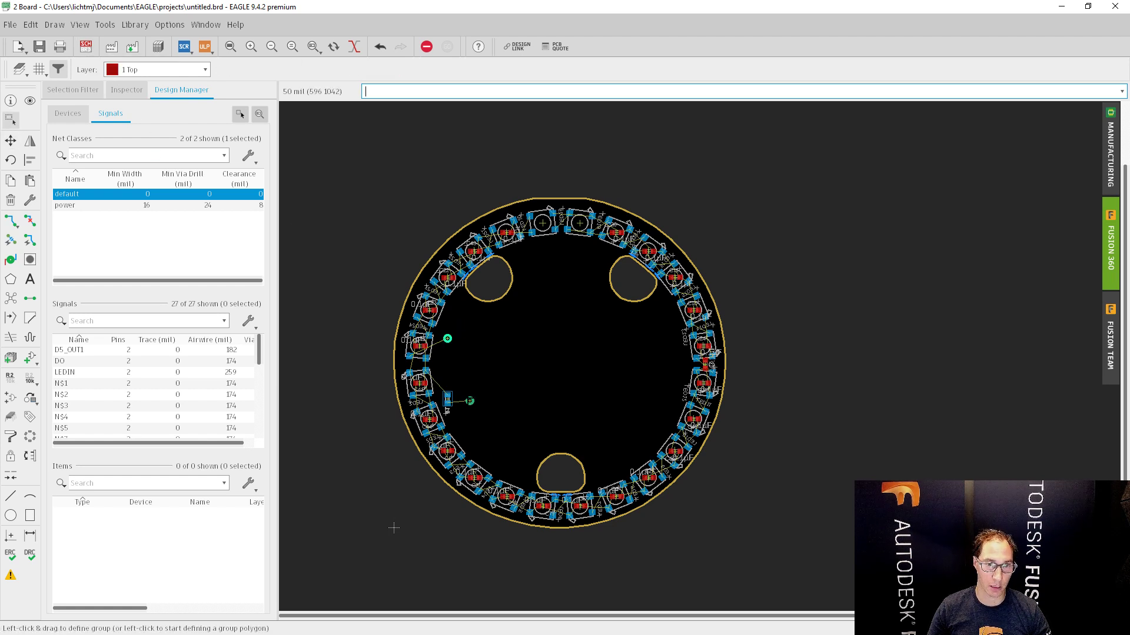
pyautogui.moveTo(469, 401); pyautogui.dragTo(457, 426)
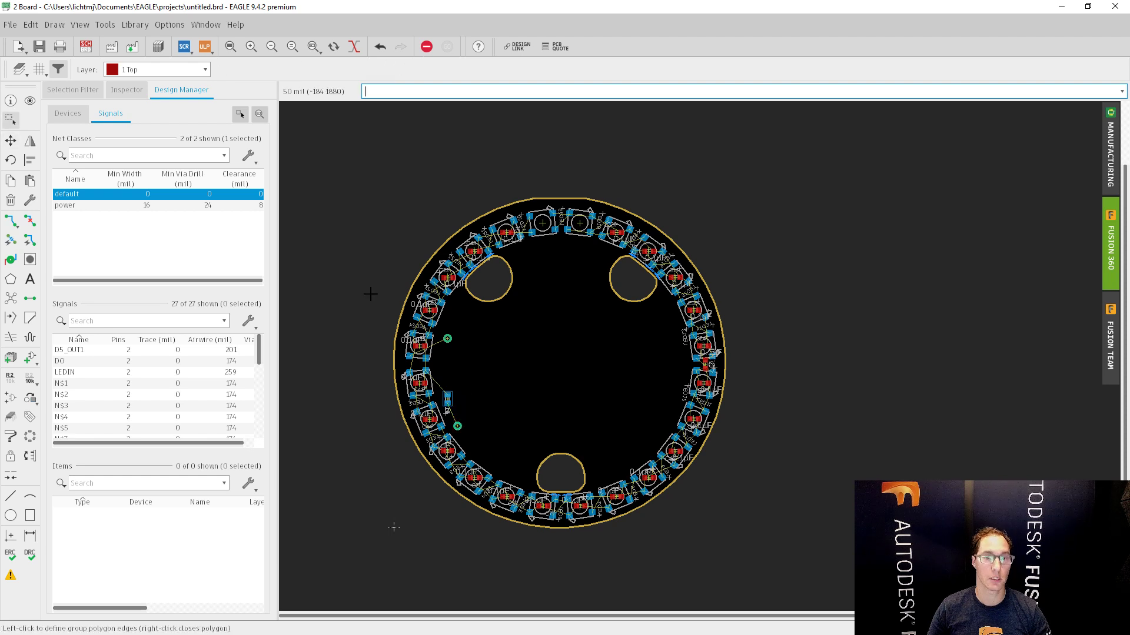
# - Insert the design block "Main board for PDES_r01" into the schematic, placing it below the LED rows
pyautogui.click(86, 47)
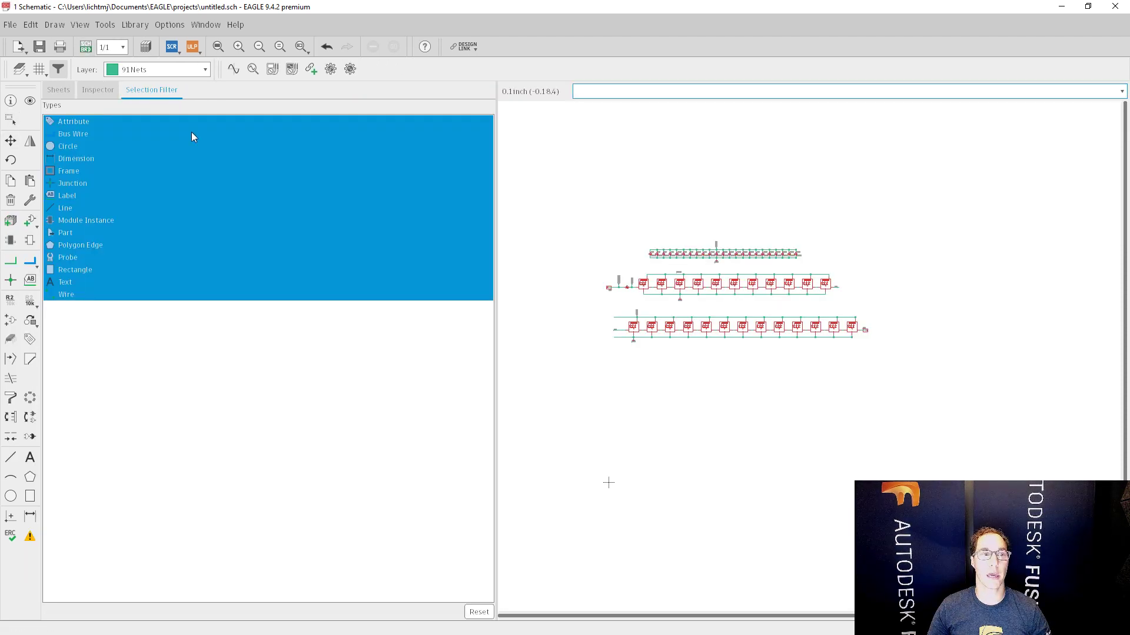
pyautogui.click(11, 221)
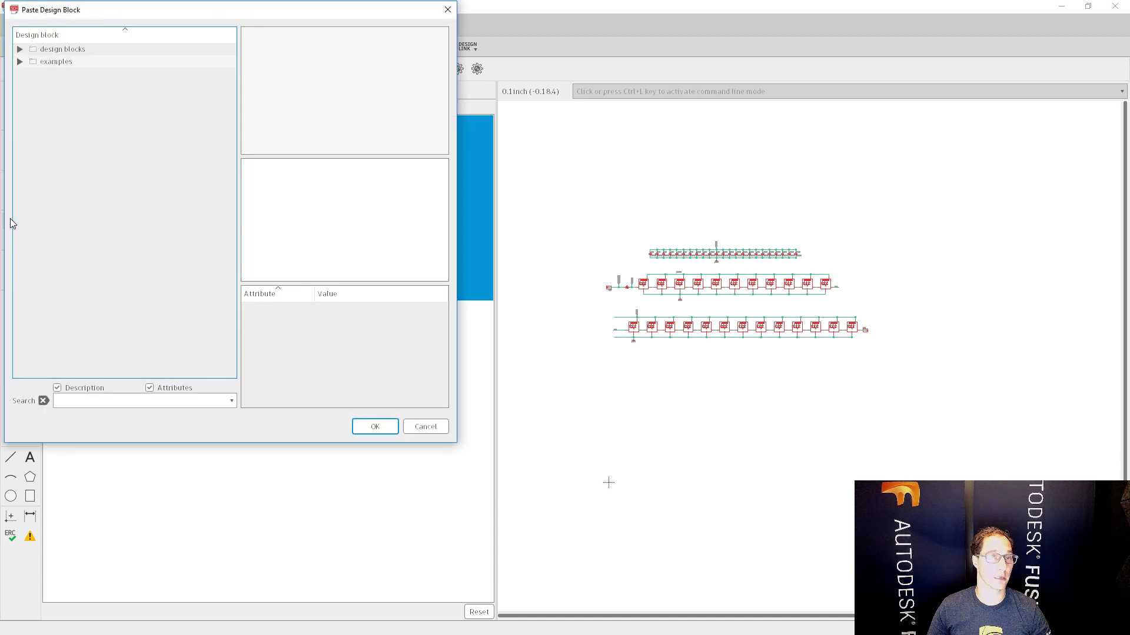
pyautogui.doubleClick(52, 49)
pyautogui.click(62, 72)
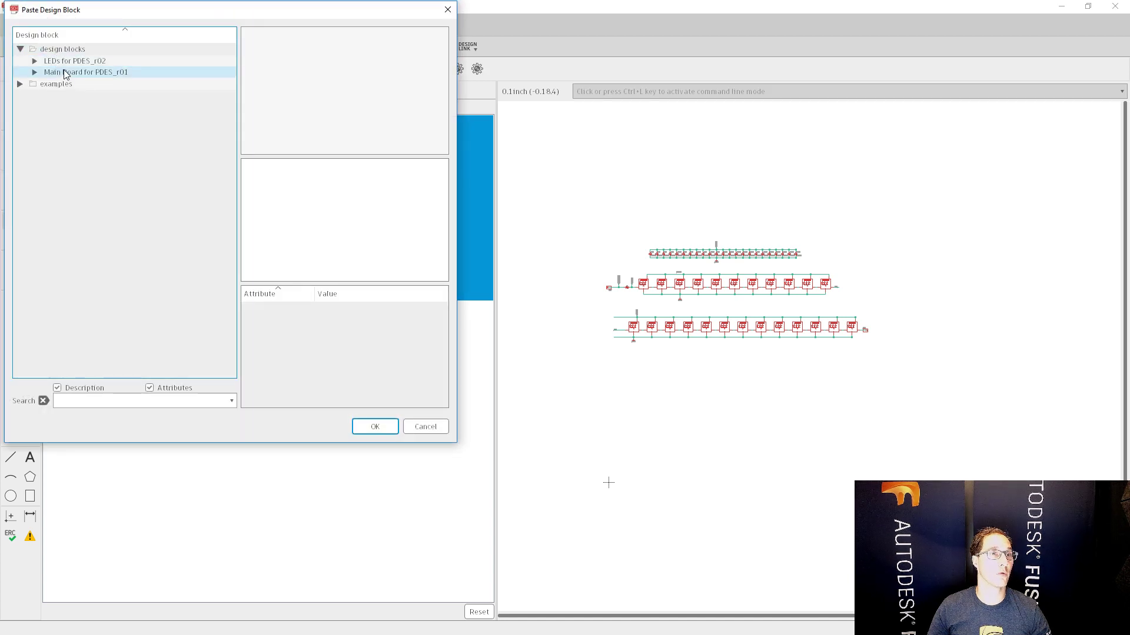
pyautogui.click(375, 427)
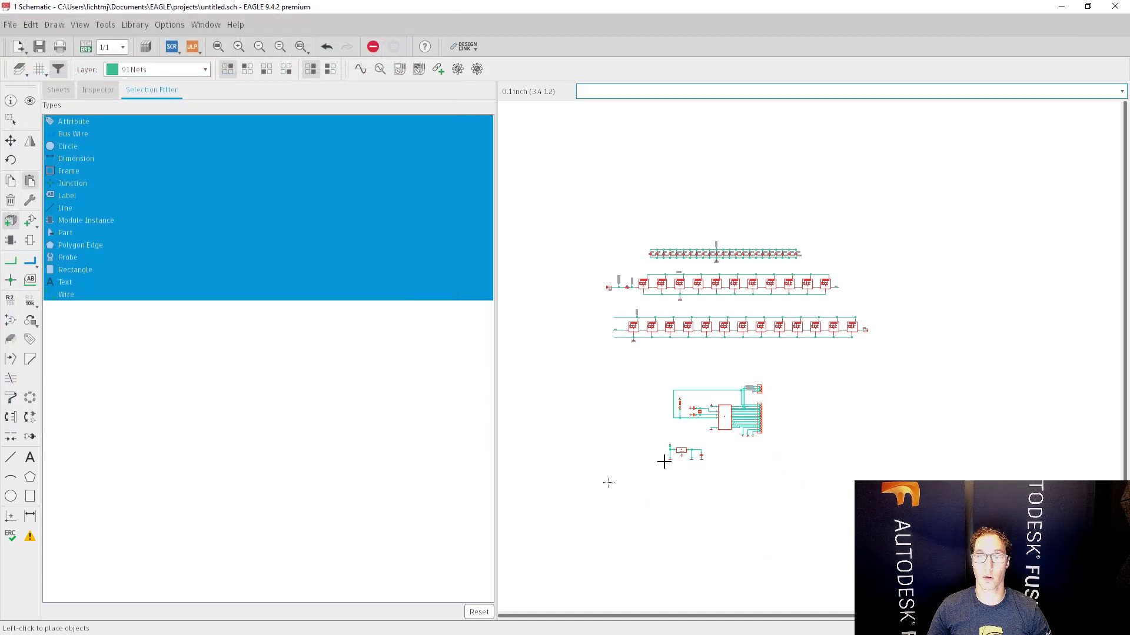
pyautogui.click(651, 444)
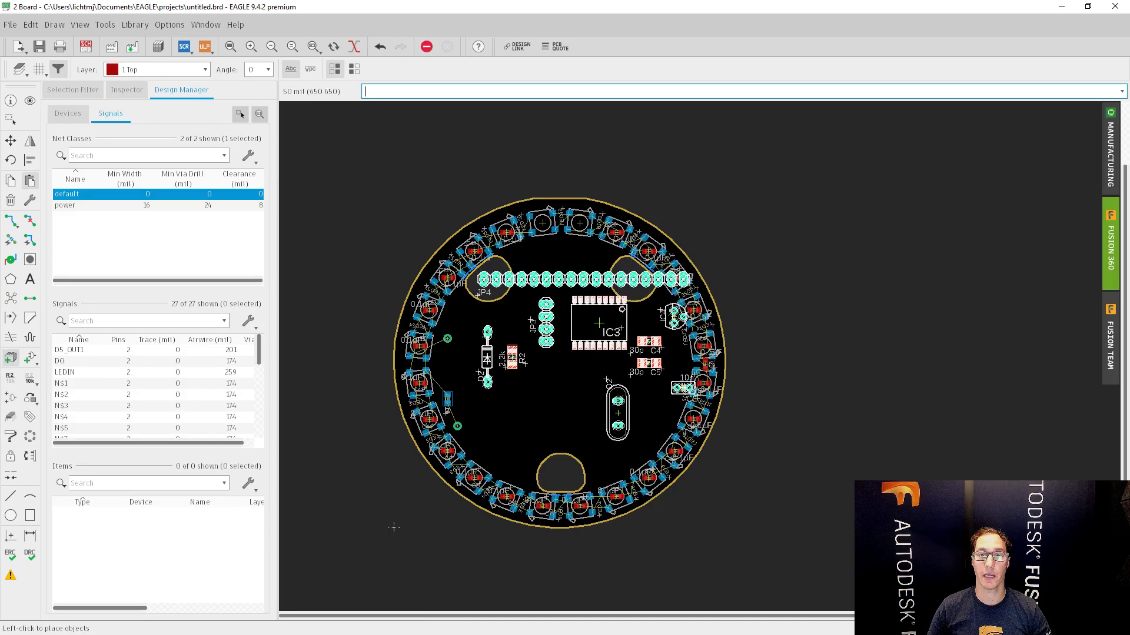
# - Place the main board parts at a 0° angle inside the LED ring, with the long pin header just below the two upper cutouts
pyautogui.rightClick(482, 442)
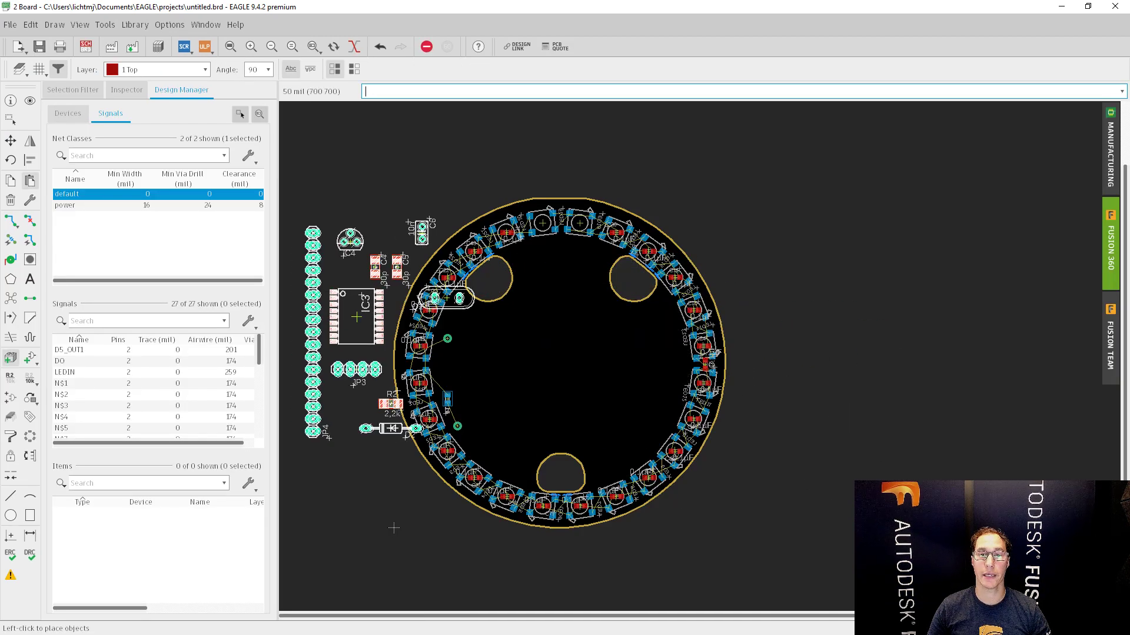
pyautogui.rightClick(677, 460)
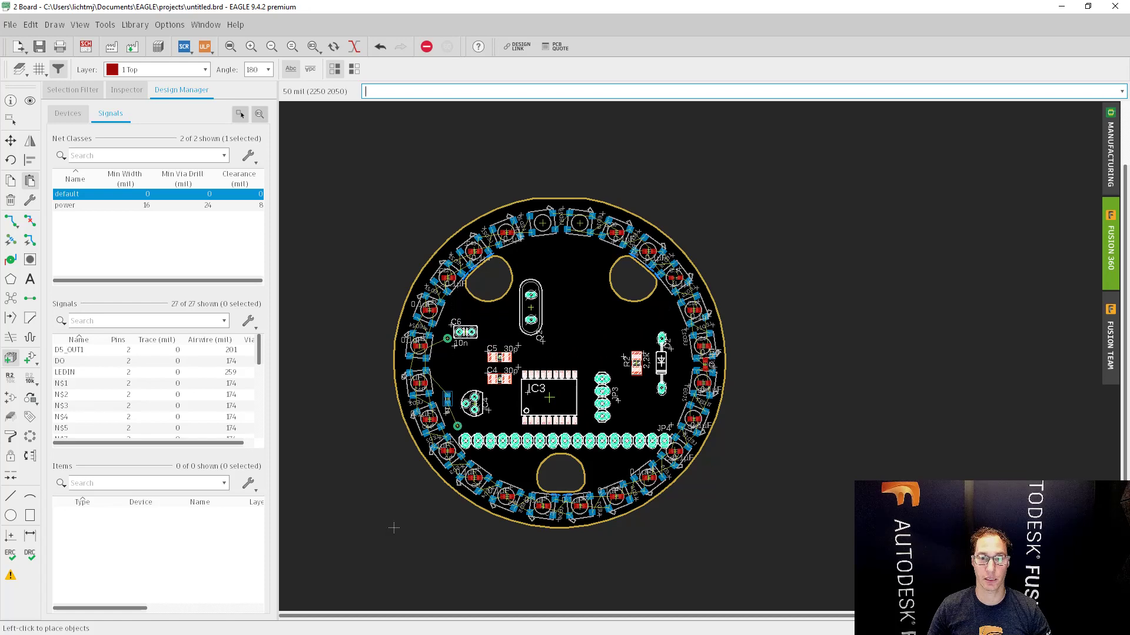
pyautogui.rightClick(611, 367)
pyautogui.rightClick(492, 237)
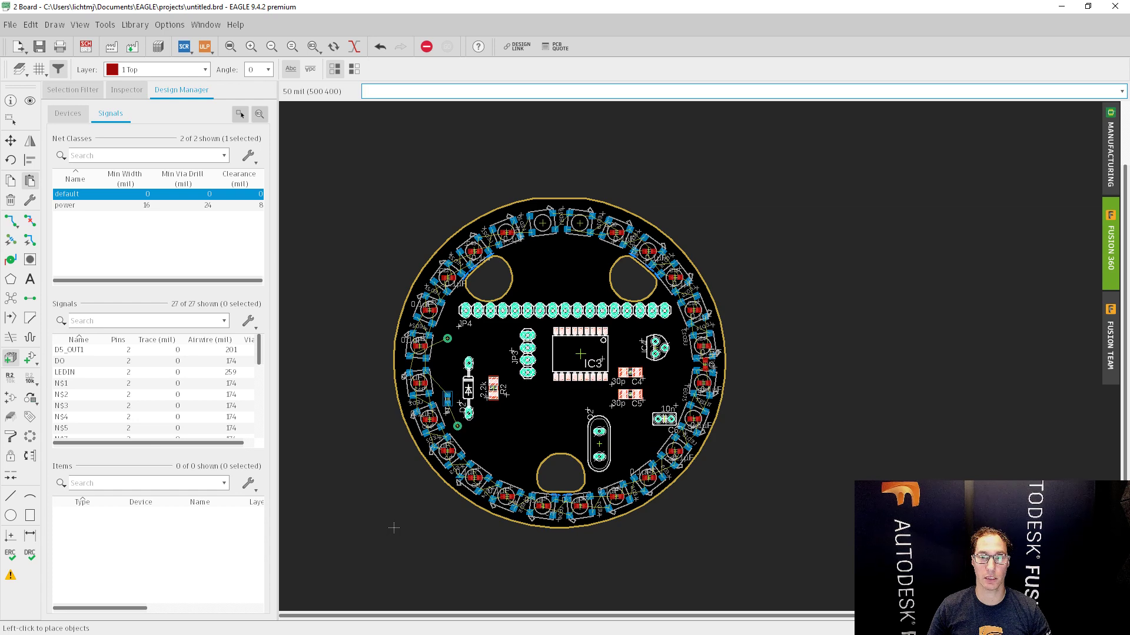
pyautogui.click(456, 479)
pyautogui.click(494, 589)
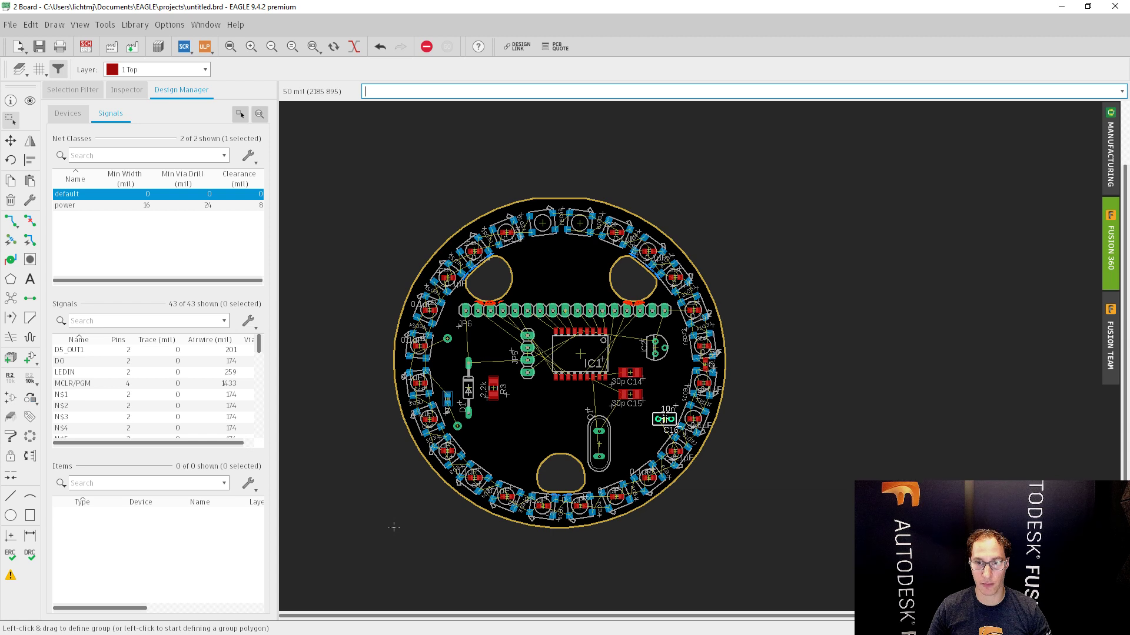
# - Move capacitor C16 inward beside the crystal and shift header JP6 down, clear of the two upper cutouts
pyautogui.moveTo(664, 417); pyautogui.dragTo(640, 430)
pyautogui.click(640, 430)
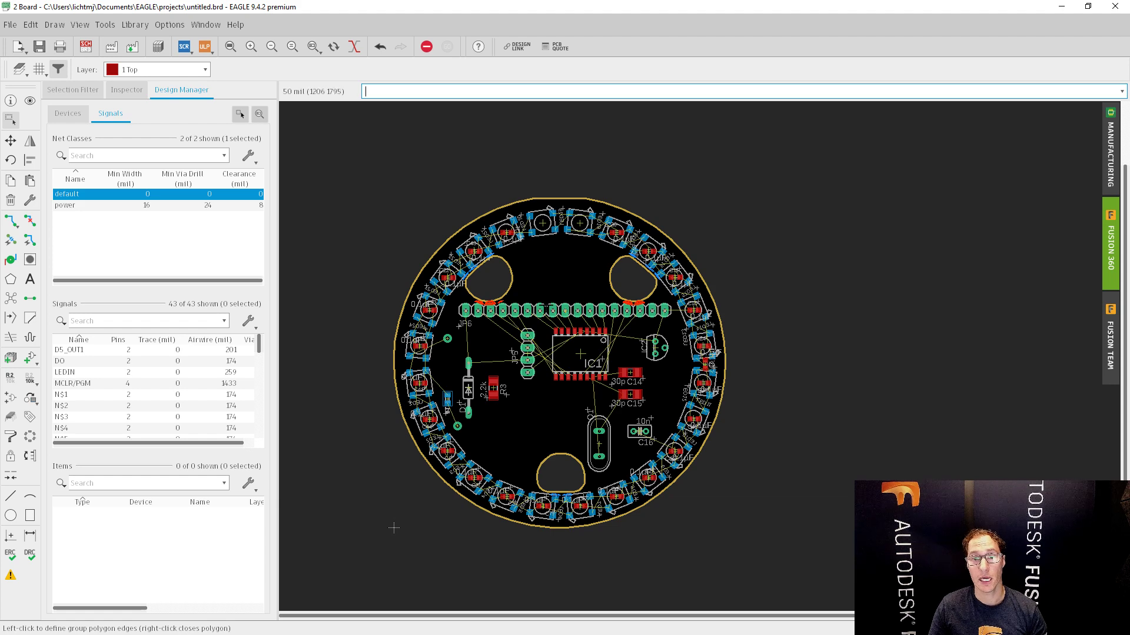
pyautogui.click(562, 310)
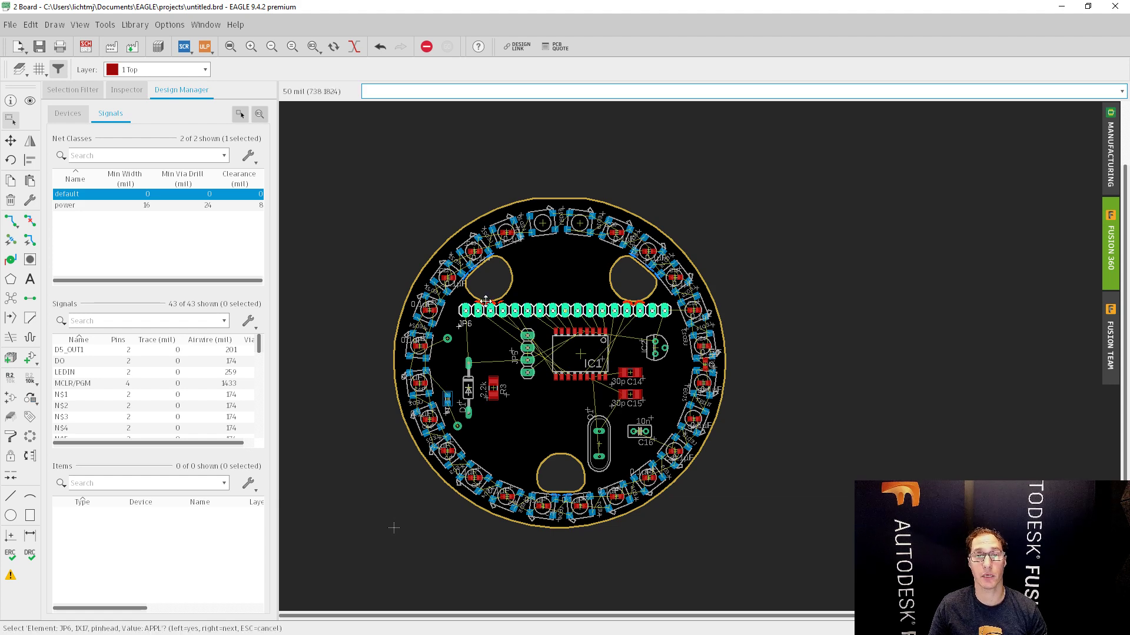
pyautogui.scroll(9, 486, 302)
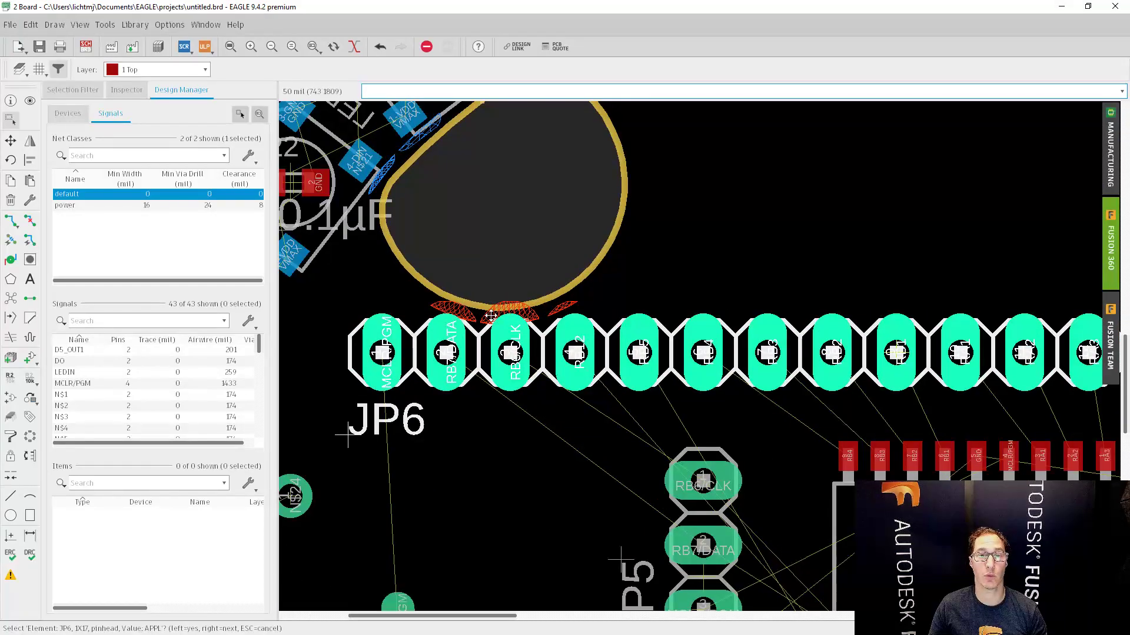
pyautogui.scroll(-6, 872, 374)
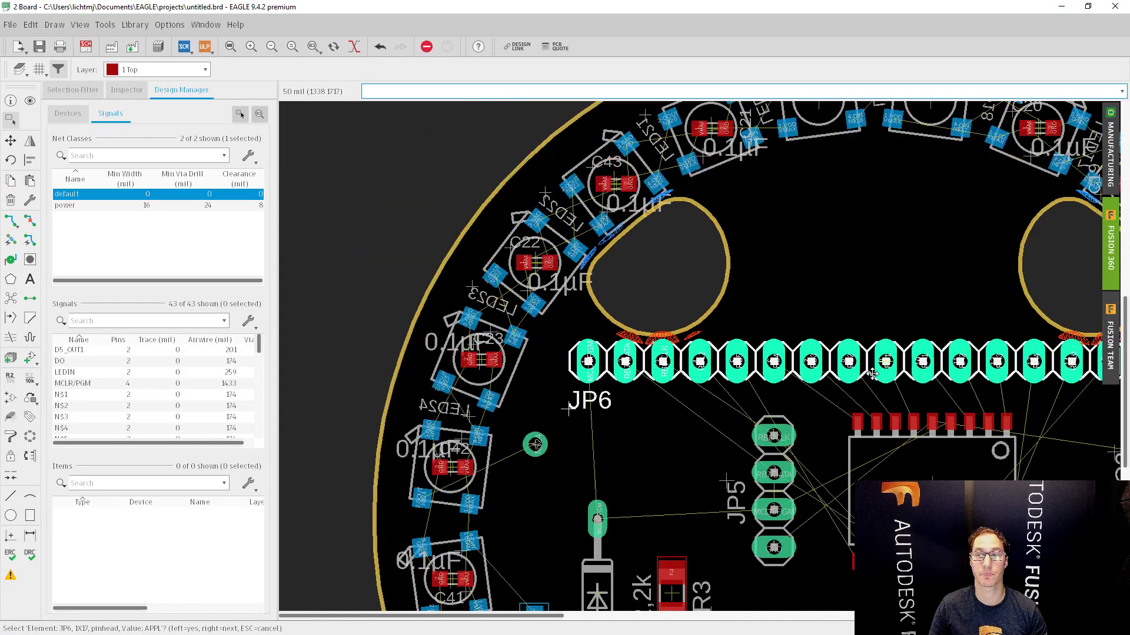
pyautogui.click(879, 368)
pyautogui.press('F7')
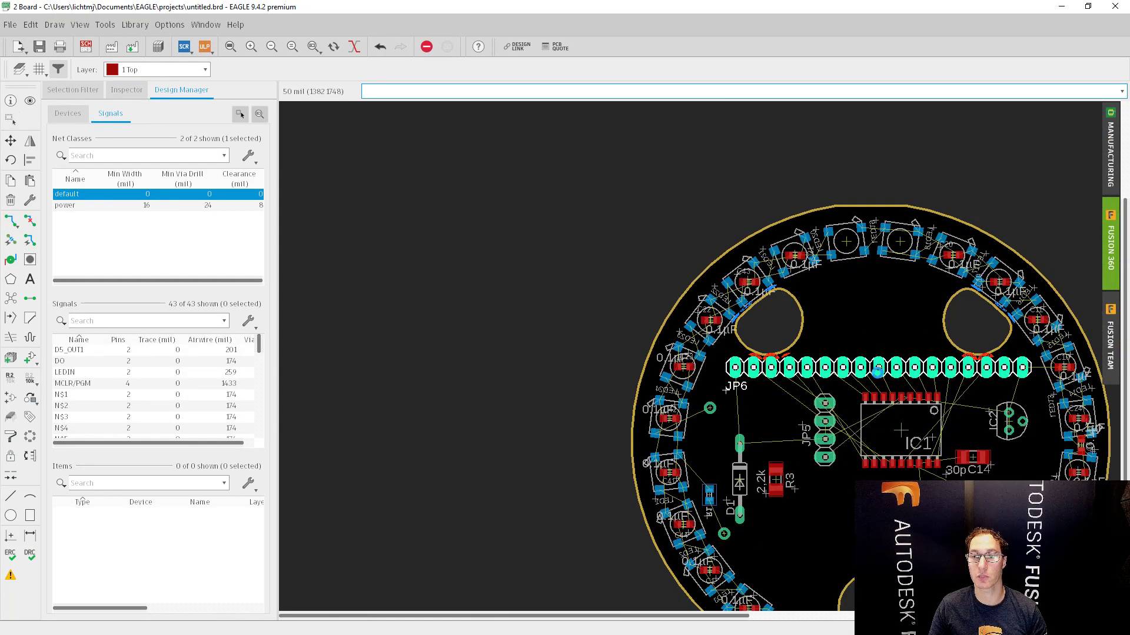
pyautogui.click(887, 372)
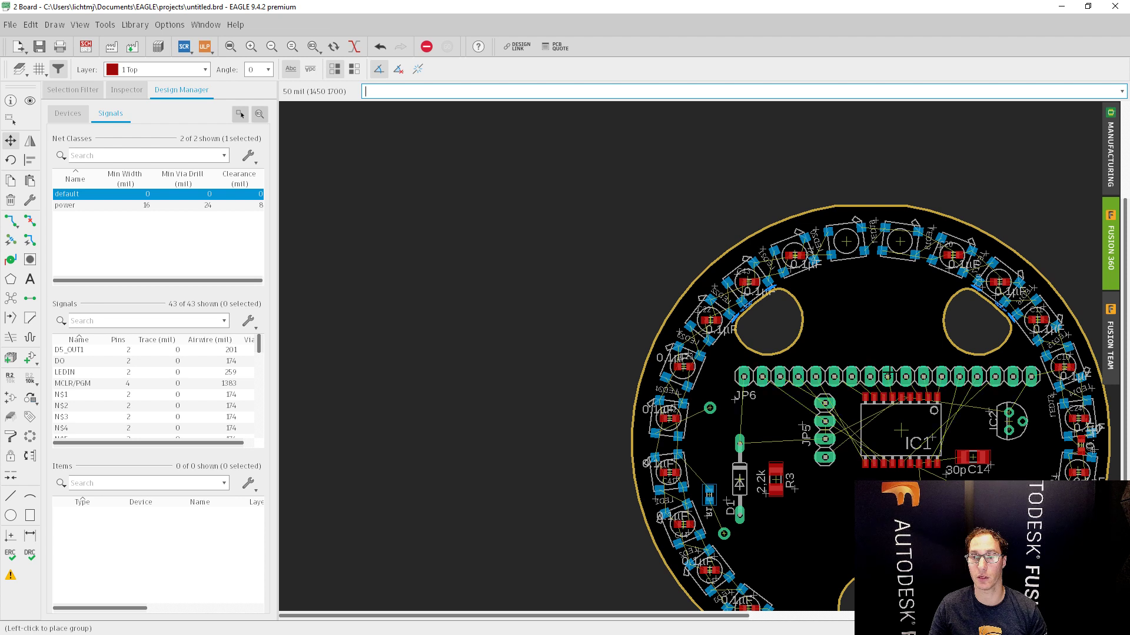
# - Shift chip IC1 and header JP5 slightly down, away from header JP6
pyautogui.moveTo(901, 431); pyautogui.dragTo(901, 440)
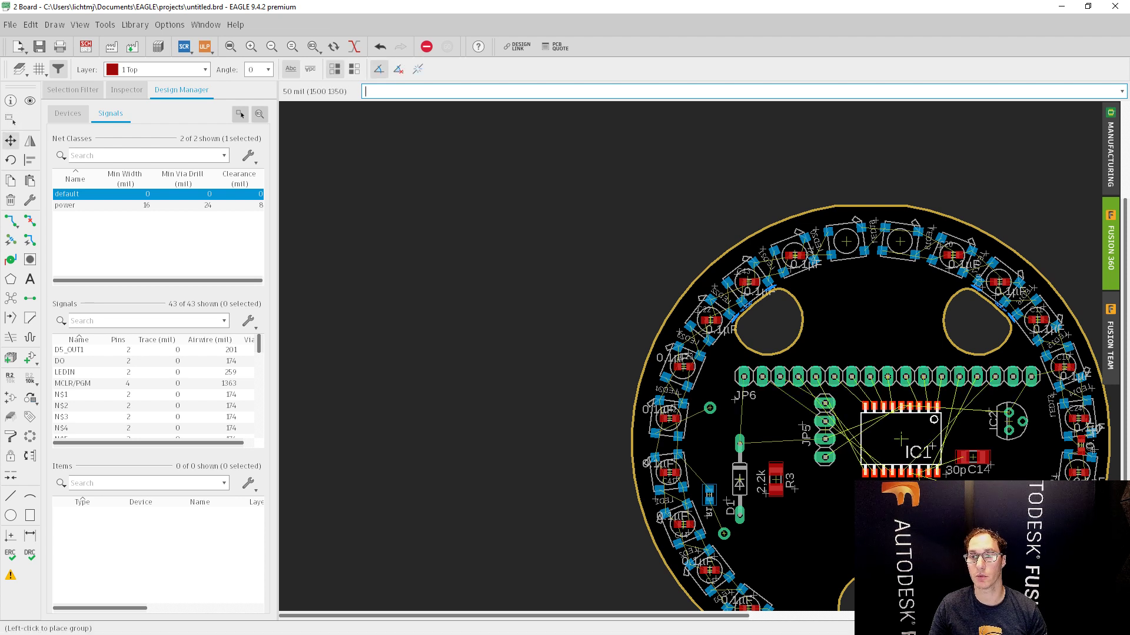
pyautogui.moveTo(821, 429); pyautogui.dragTo(821, 447)
pyautogui.click(820, 448)
pyautogui.moveTo(819, 445); pyautogui.dragTo(616, 370, button='middle')
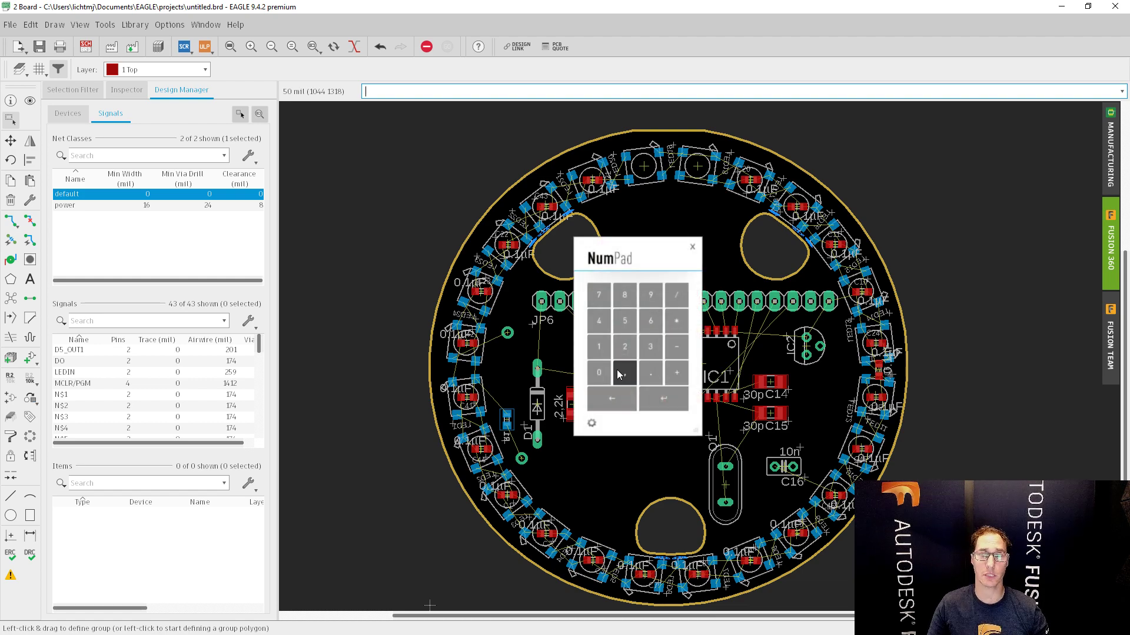
pyautogui.click(693, 245)
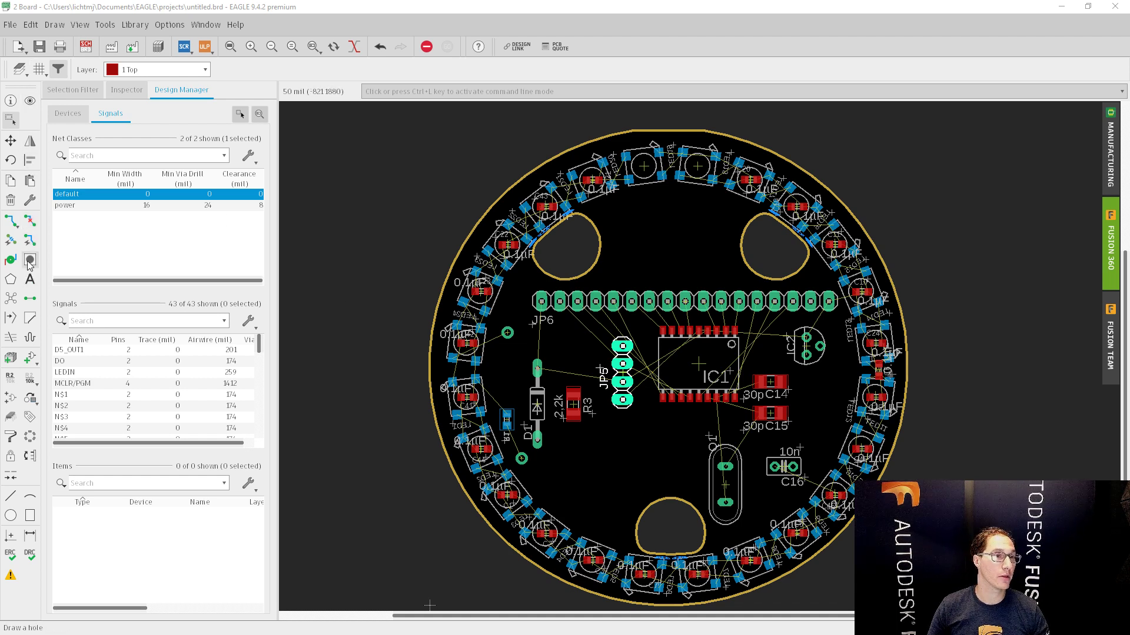
# - Examine the footprint and 3D package preview of the connector in the Micro USB library
pyautogui.hotkey('ctrl', 'l')
pyautogui.click(33, 360)
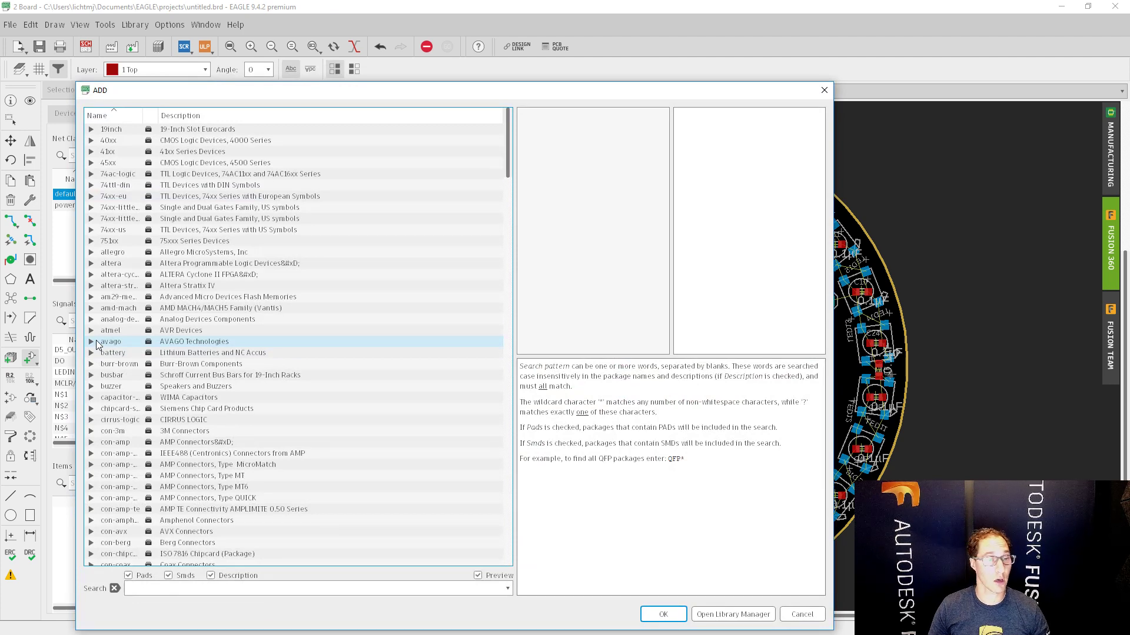
pyautogui.scroll(-20, 96, 340)
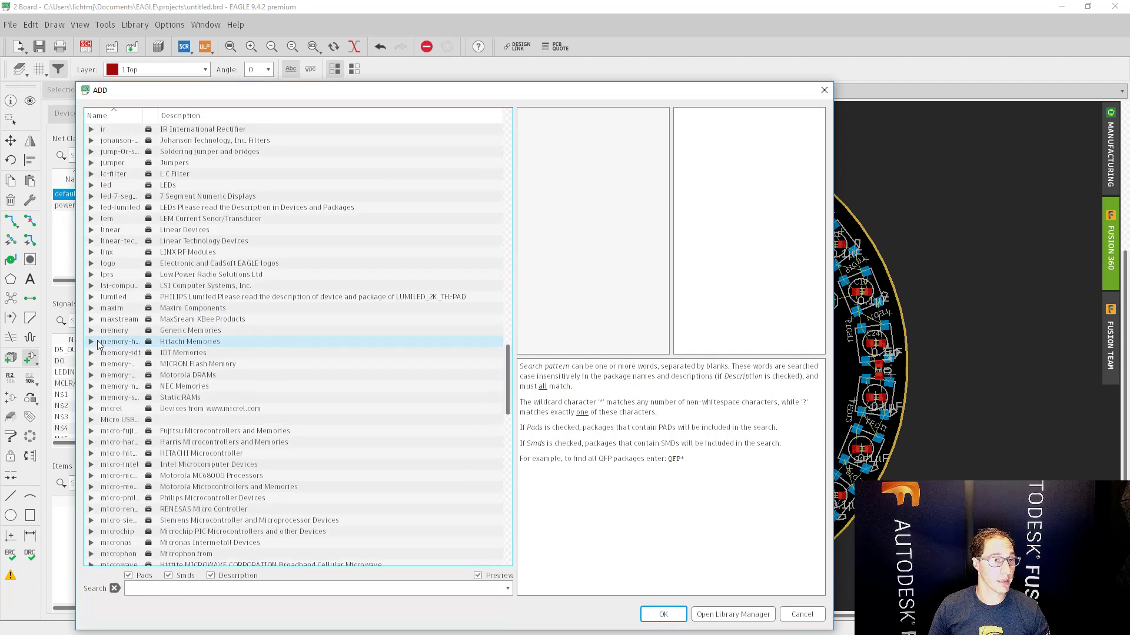
pyautogui.scroll(-2, 97, 340)
pyautogui.click(114, 355)
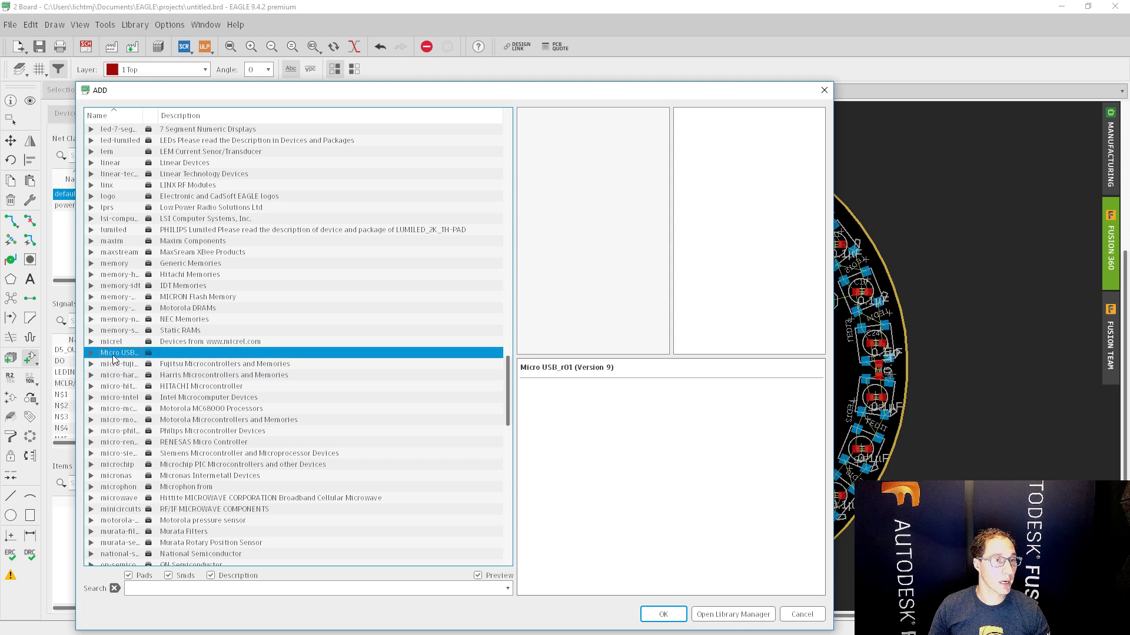
pyautogui.click(91, 353)
pyautogui.click(104, 363)
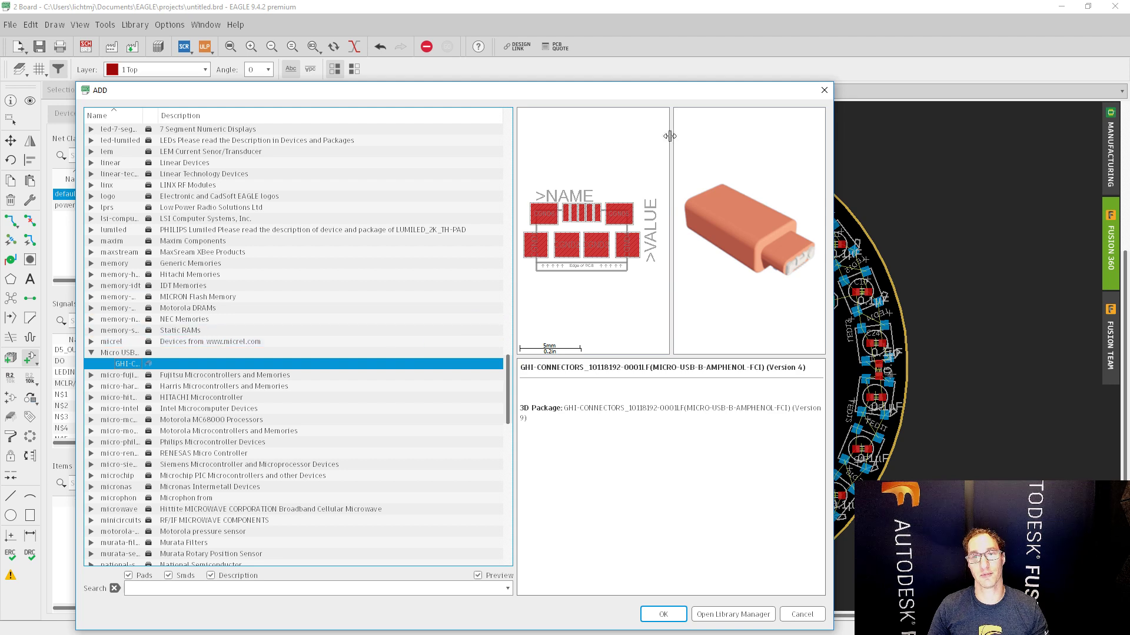
pyautogui.click(826, 89)
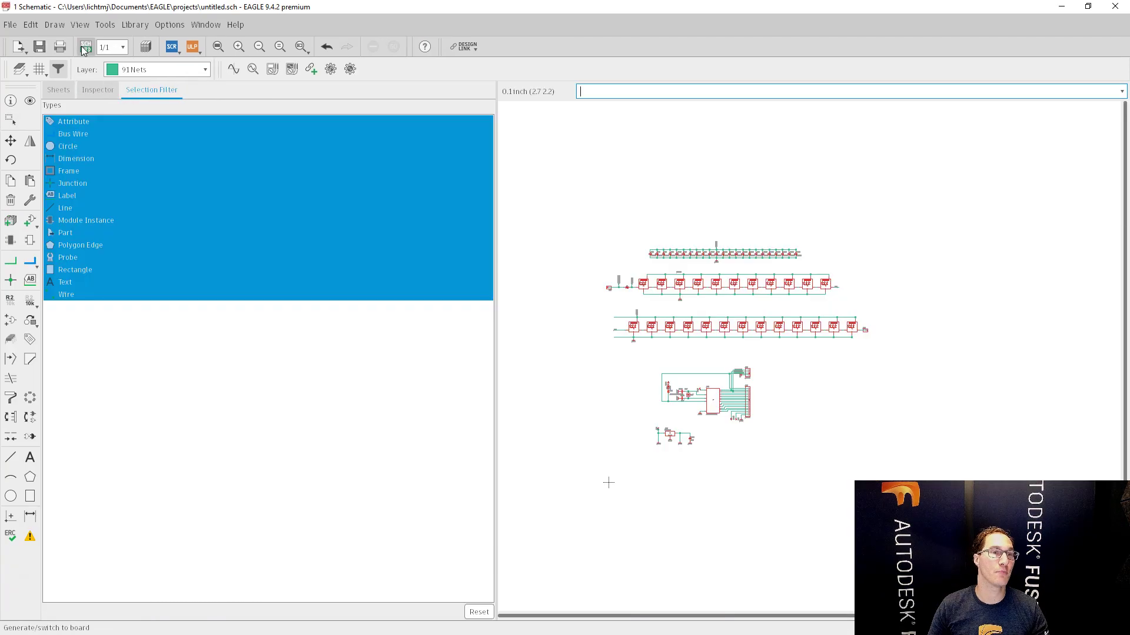
pyautogui.click(86, 47)
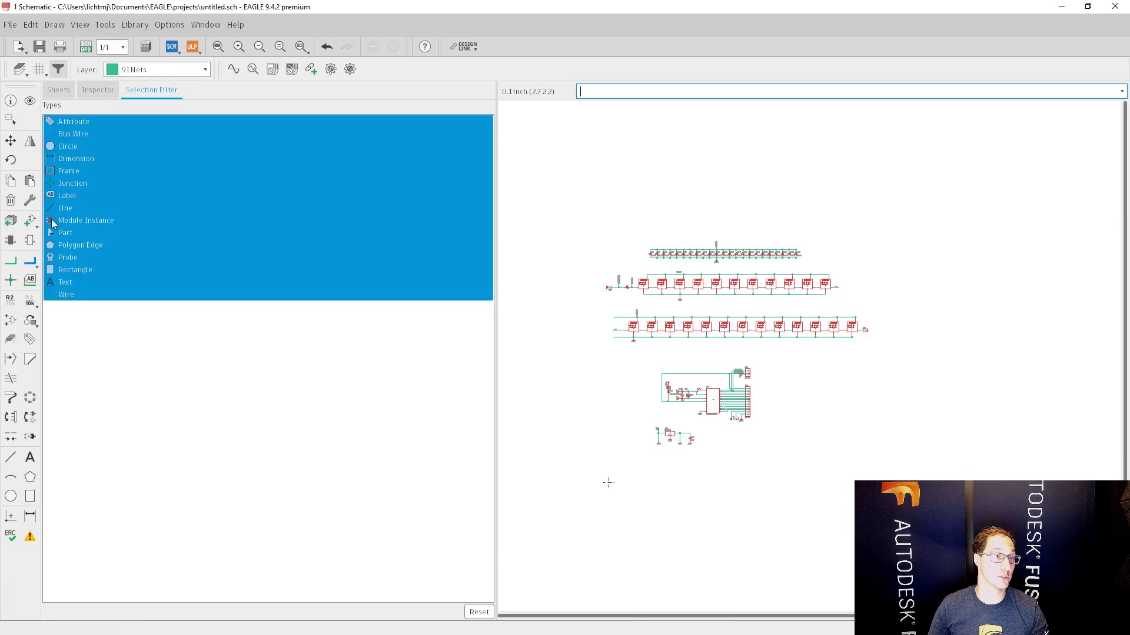
pyautogui.click(30, 220)
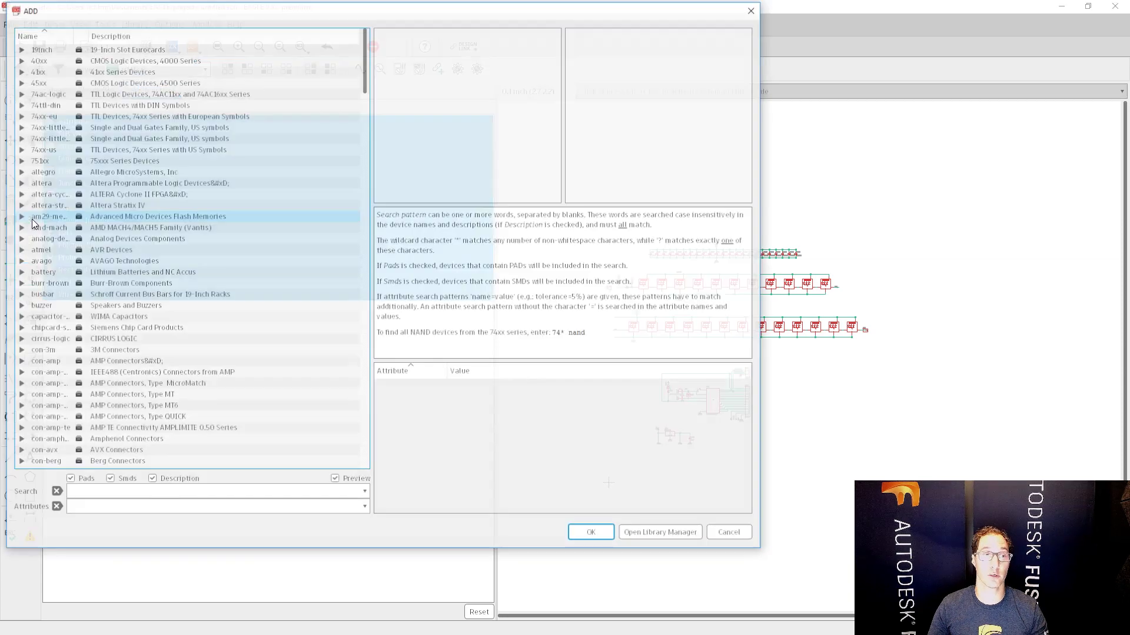
pyautogui.scroll(-15, 34, 239)
pyautogui.scroll(-16, 34, 238)
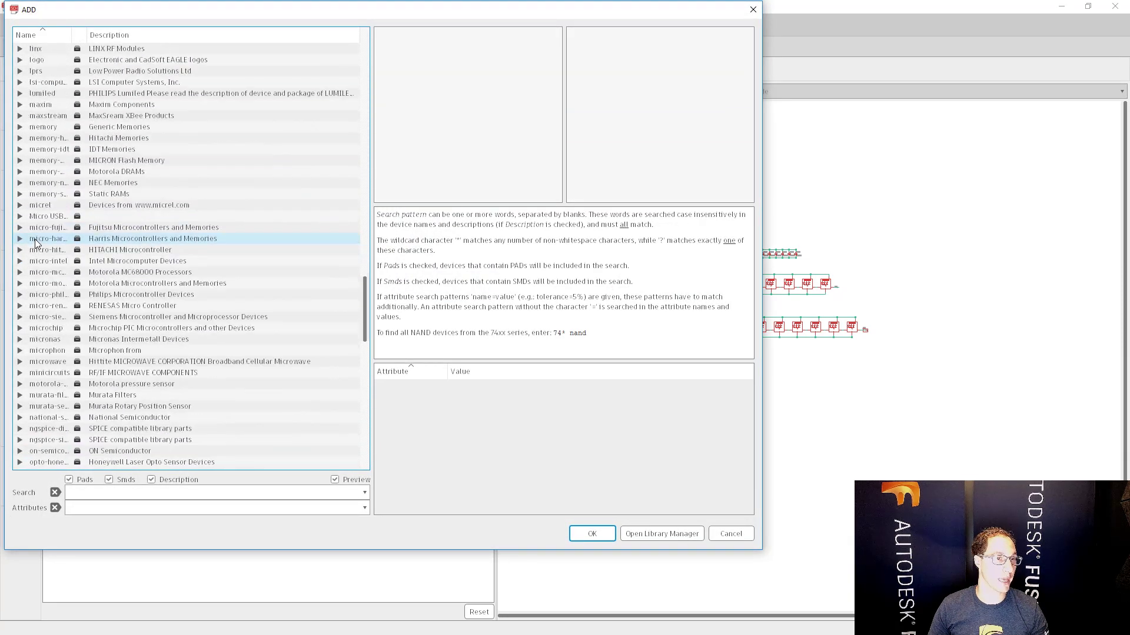
pyautogui.click(19, 185)
pyautogui.click(52, 194)
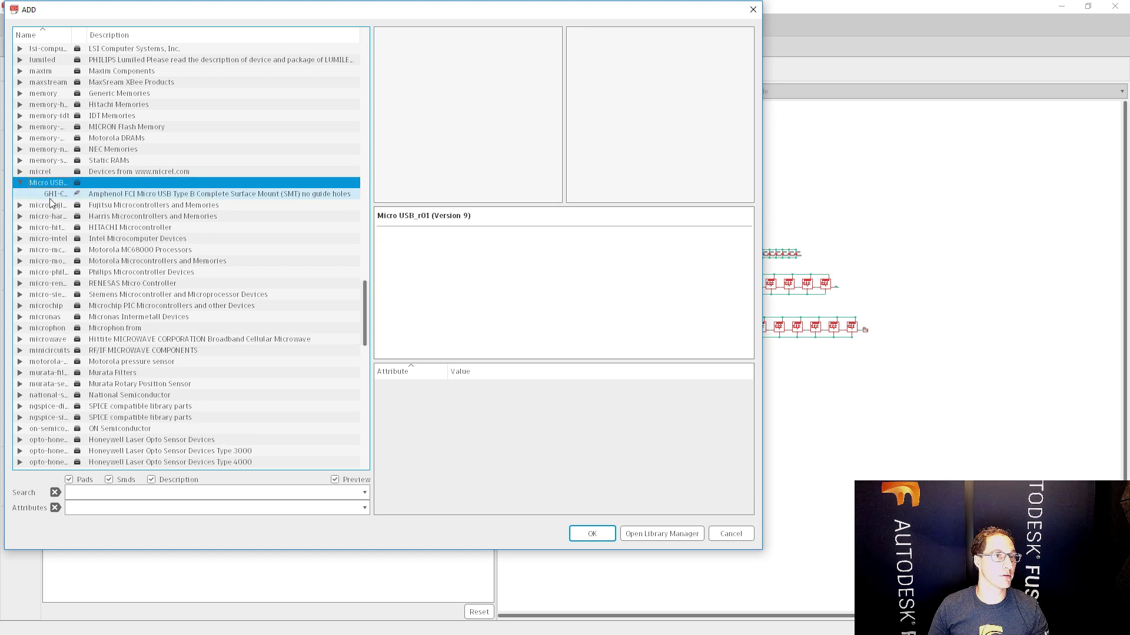
pyautogui.click(592, 534)
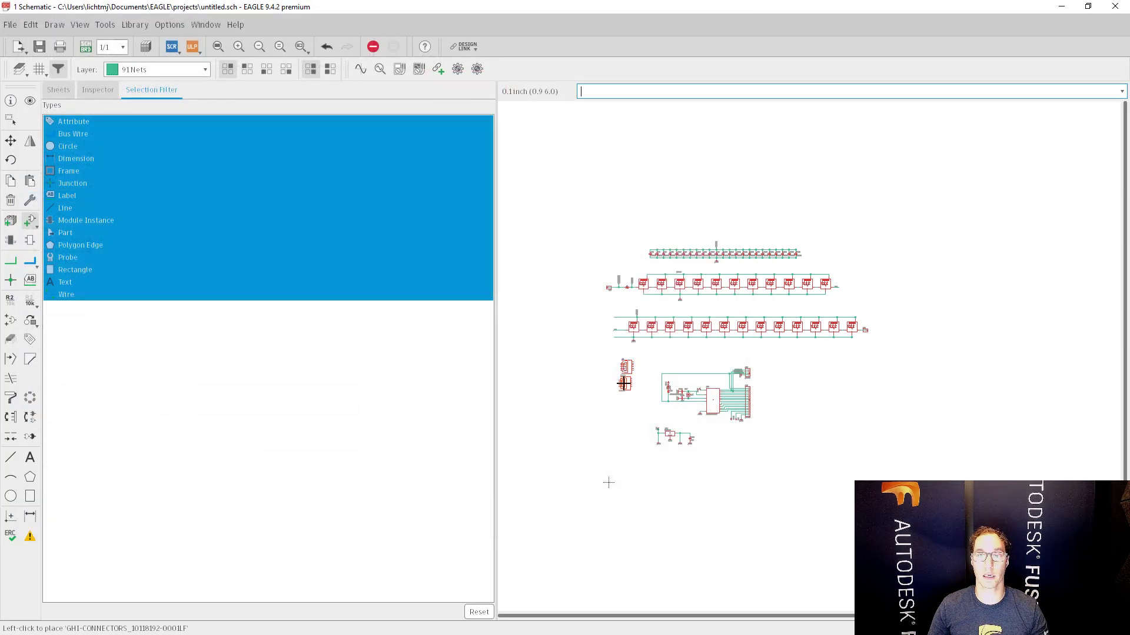
pyautogui.click(625, 376)
# - Switch to the board layout and move the Micro USB connector X1 to just above the board's flat upper edge
pyautogui.click(85, 47)
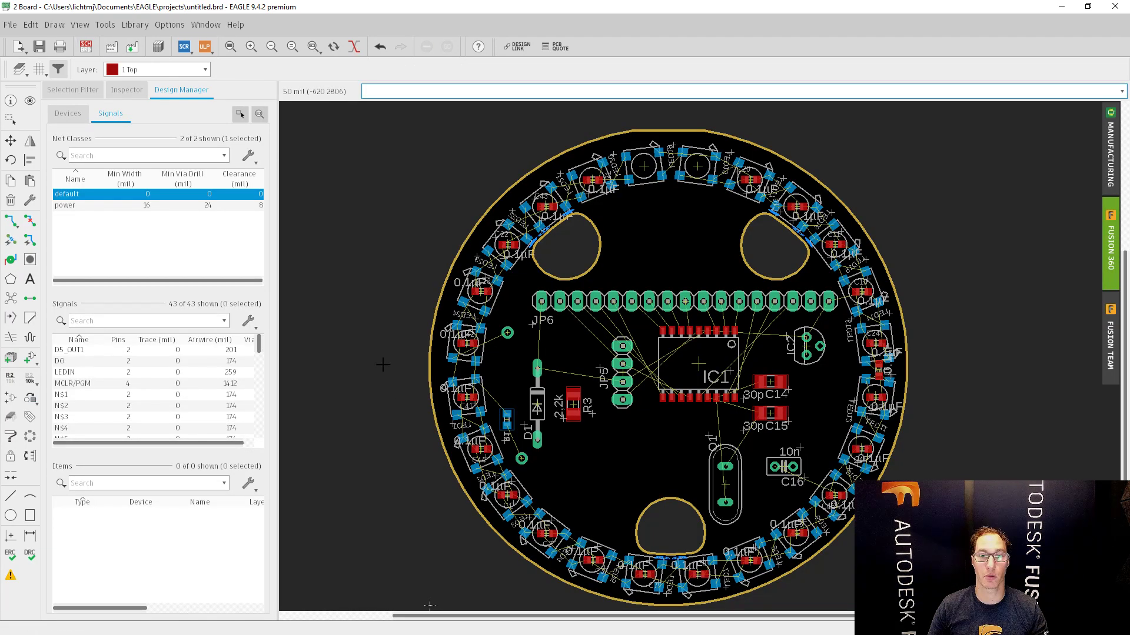
pyautogui.scroll(-5, 464, 439)
pyautogui.scroll(6, 471, 535)
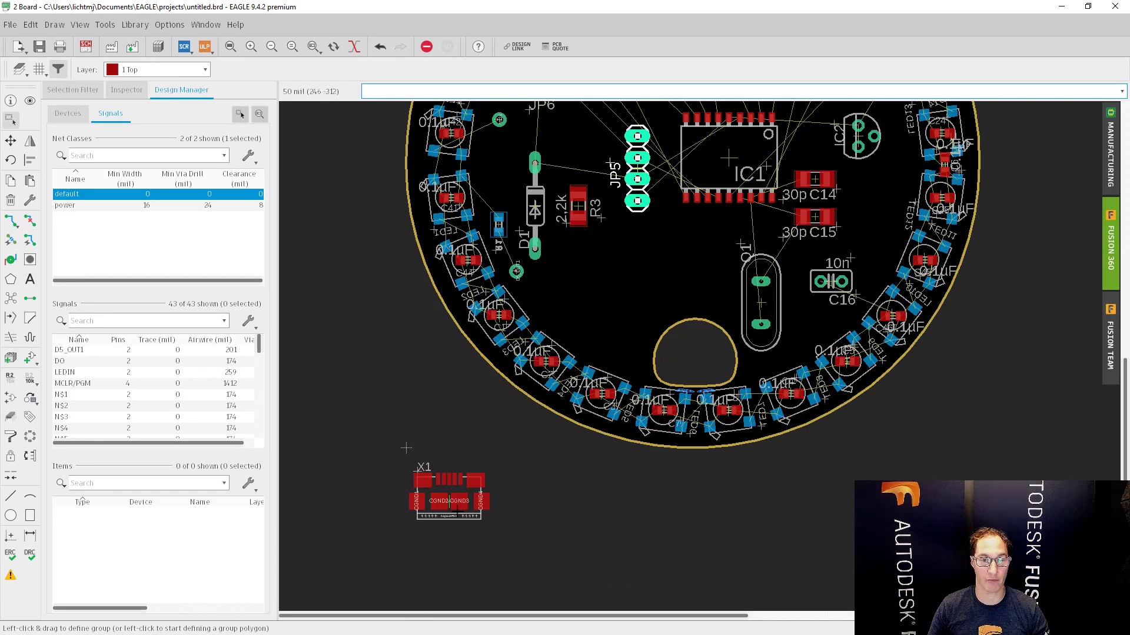
pyautogui.moveTo(450, 500); pyautogui.dragTo(462, 465)
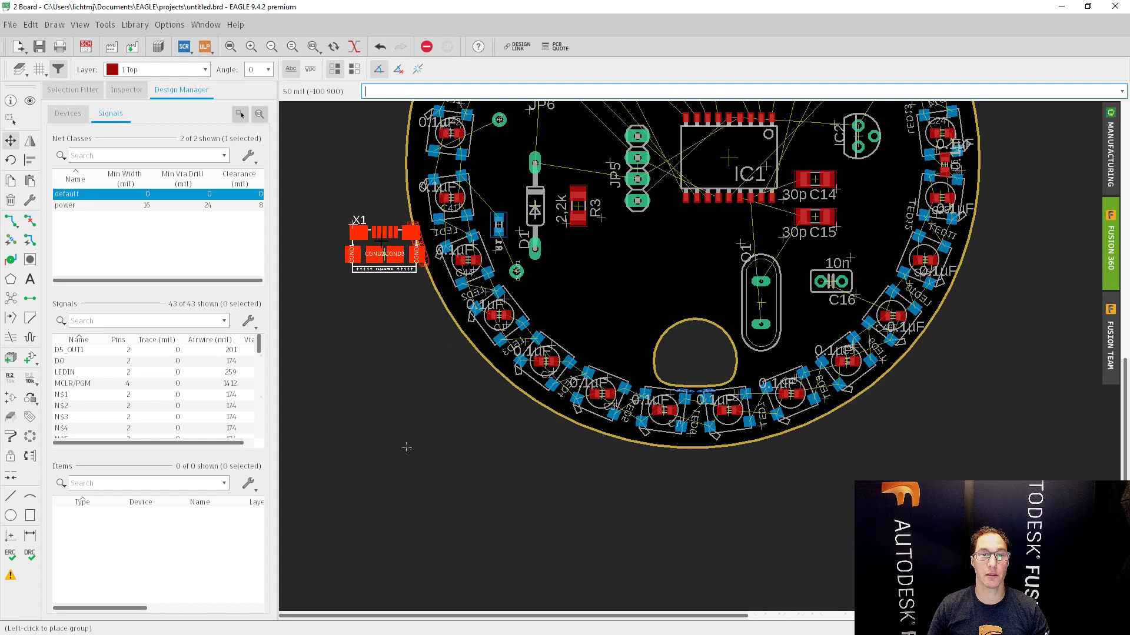
pyautogui.click(373, 158)
pyautogui.scroll(2, 403, 201)
pyautogui.scroll(-6, 403, 201)
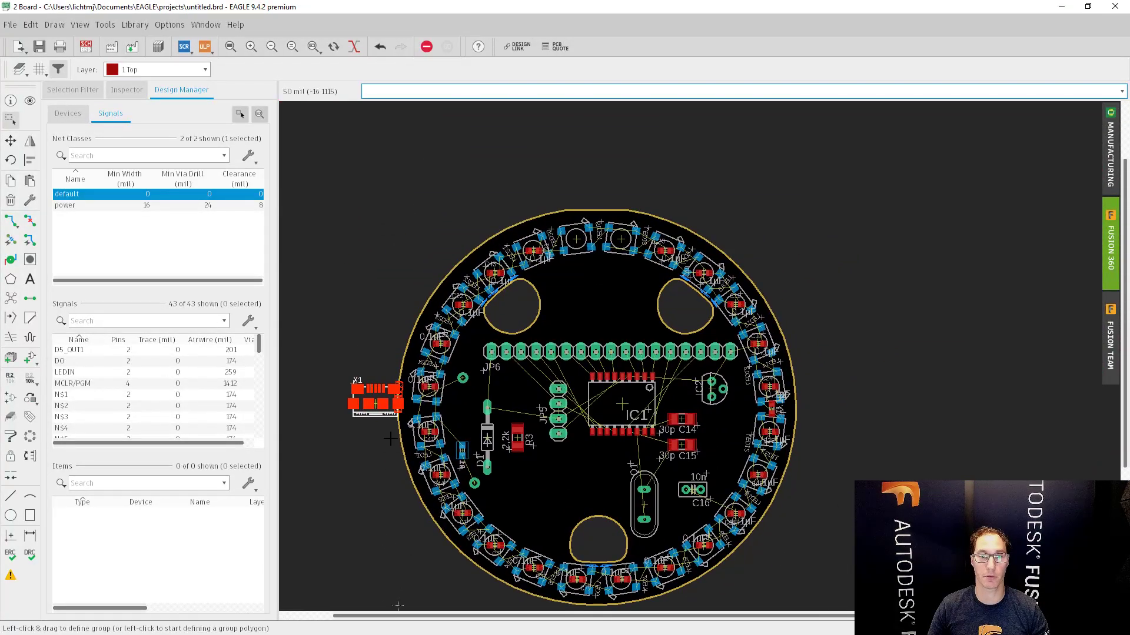
pyautogui.click(375, 404)
pyautogui.click(597, 165)
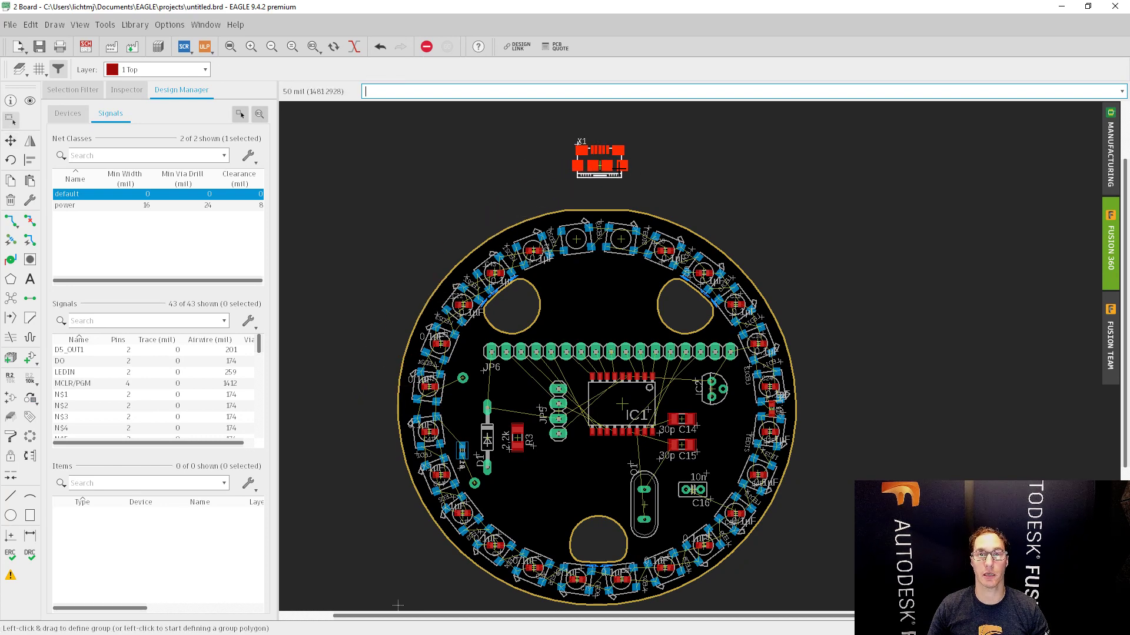
pyautogui.scroll(5, 601, 185)
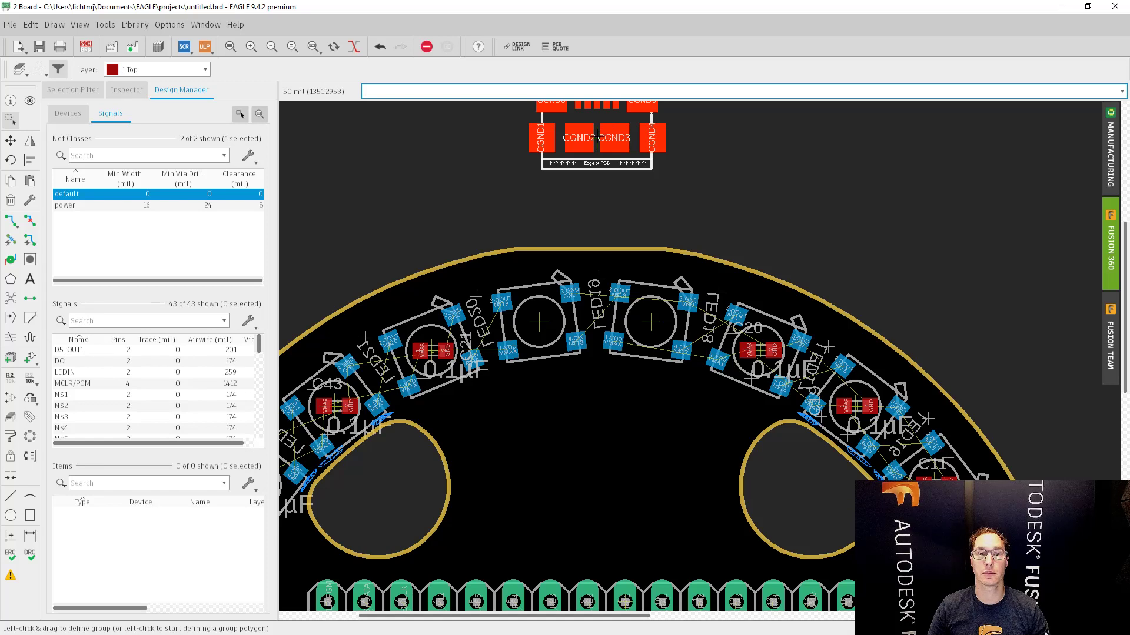
pyautogui.click(597, 136)
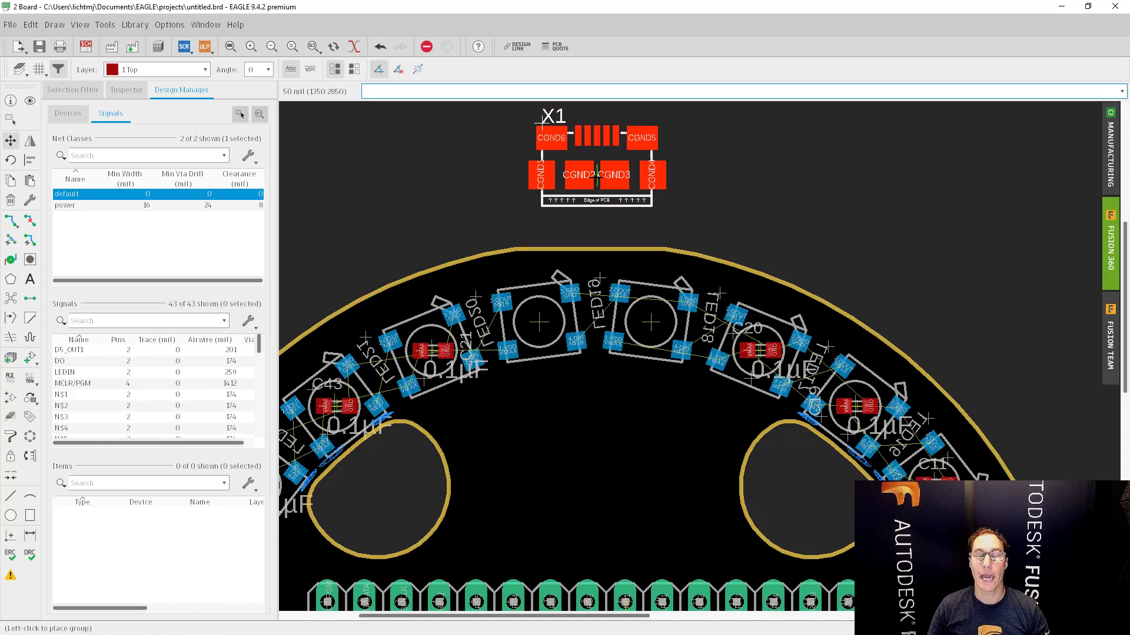
pyautogui.click(597, 175)
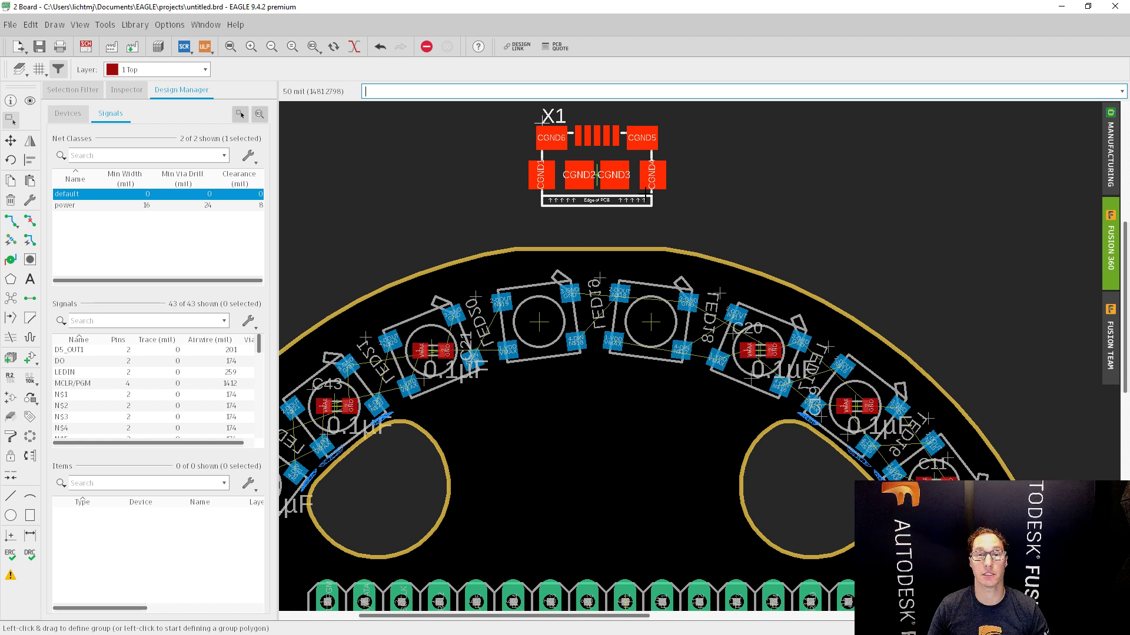
# - Rotate connector X1 by 180 degrees so its Edge of PCB marking faces away from the board
pyautogui.click(10, 159)
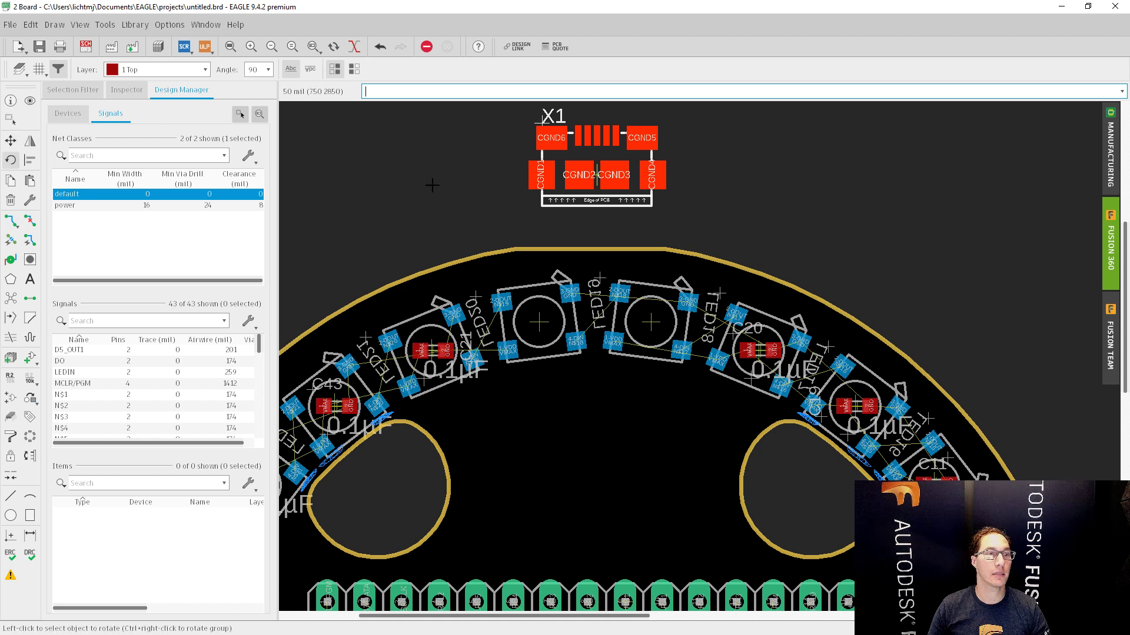
pyautogui.click(597, 175)
pyautogui.click(597, 175)
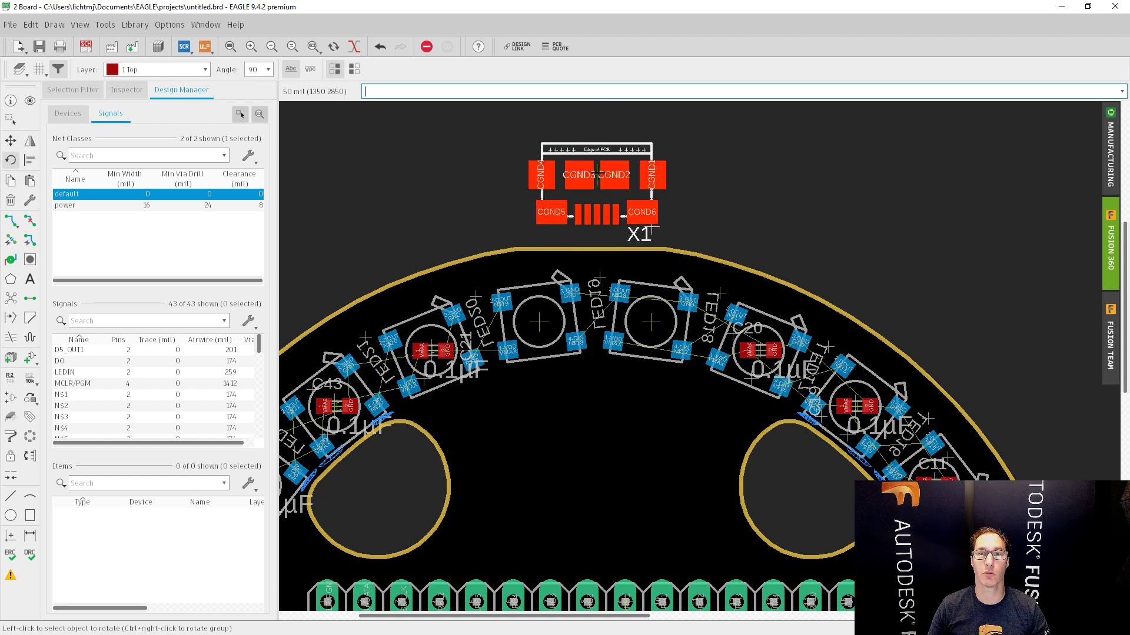
# - Move connector X1 onto the board's flat upper edge, using the finer alternate grid to align its Edge of PCB marking with the outline
pyautogui.click(10, 140)
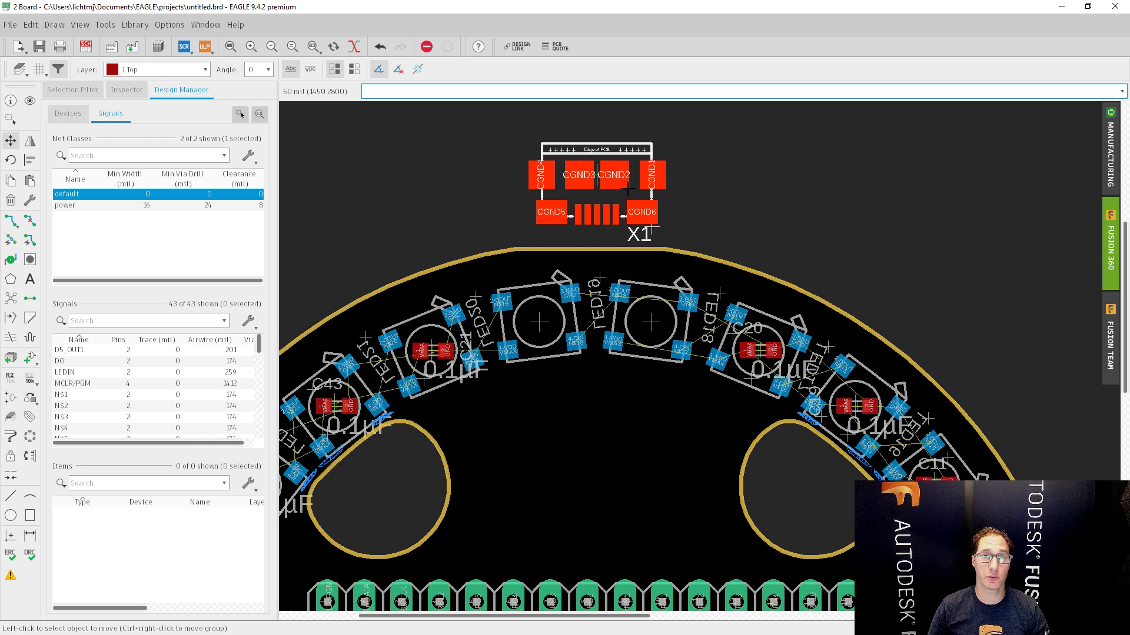
pyautogui.click(597, 175)
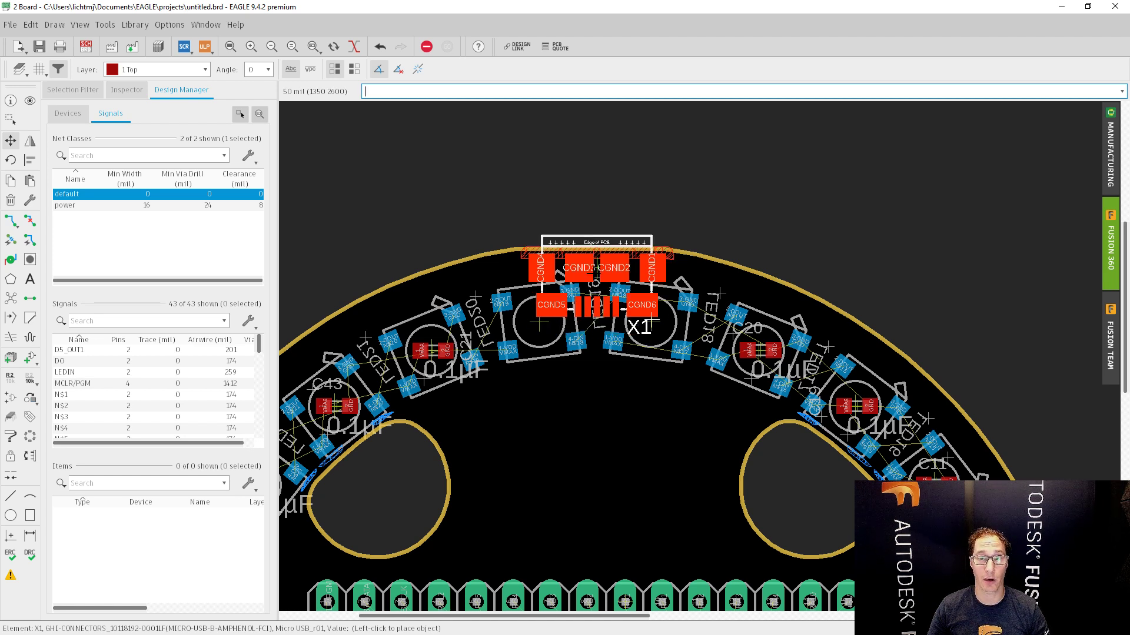
pyautogui.press('alt')
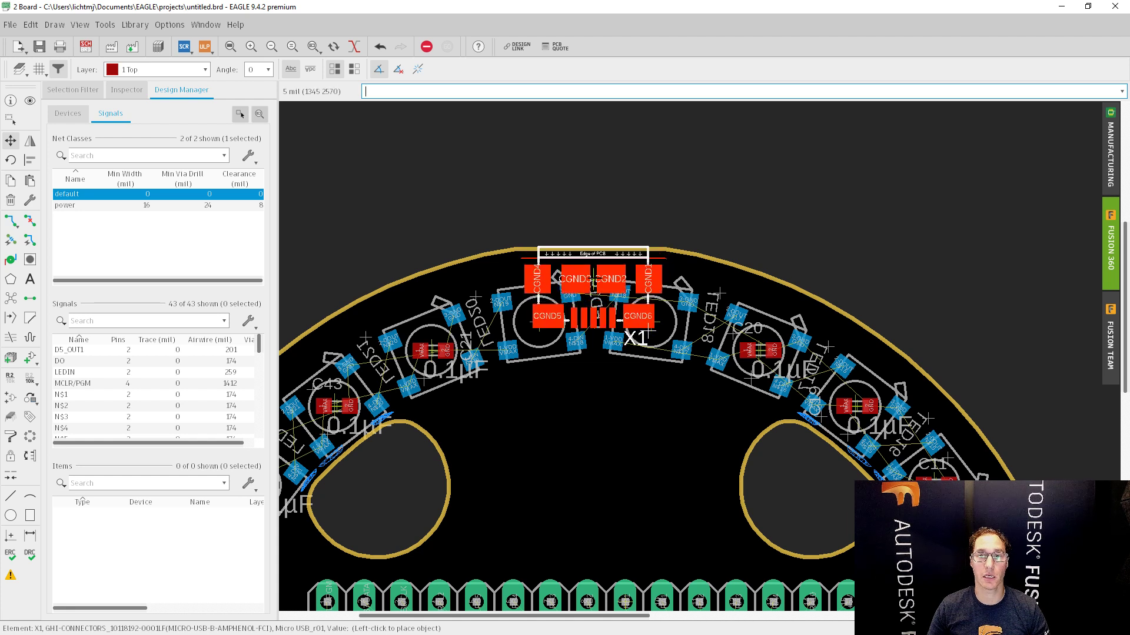
pyautogui.click(594, 300)
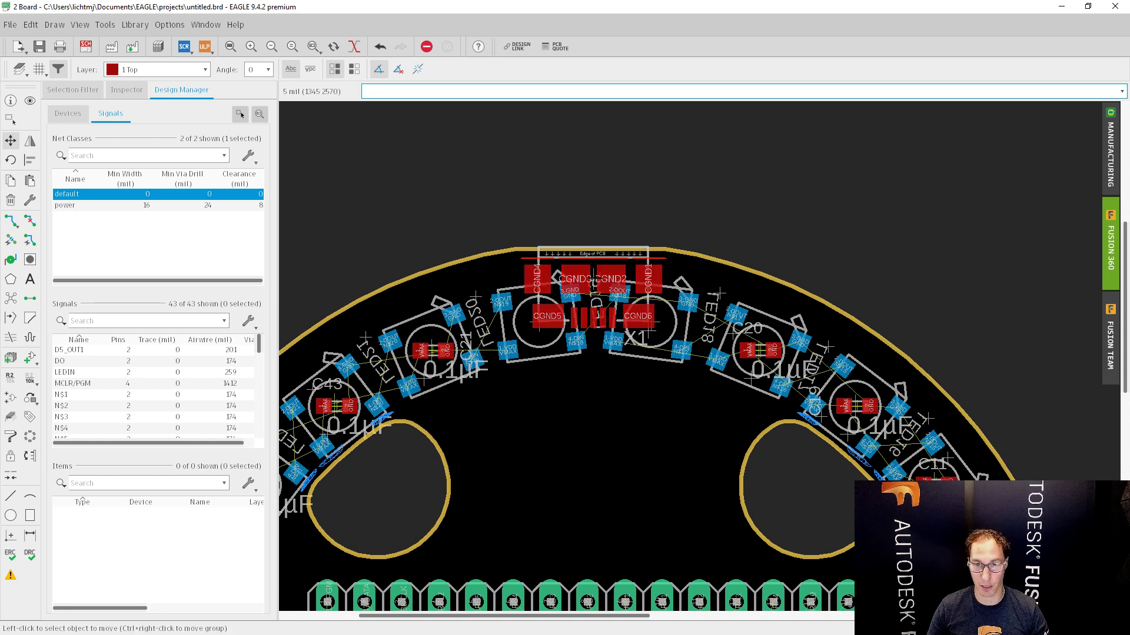
pyautogui.scroll(3, 609, 337)
pyautogui.scroll(-6, 610, 336)
pyautogui.scroll(1, 612, 401)
pyautogui.moveTo(612, 402); pyautogui.dragTo(614, 275, button='middle')
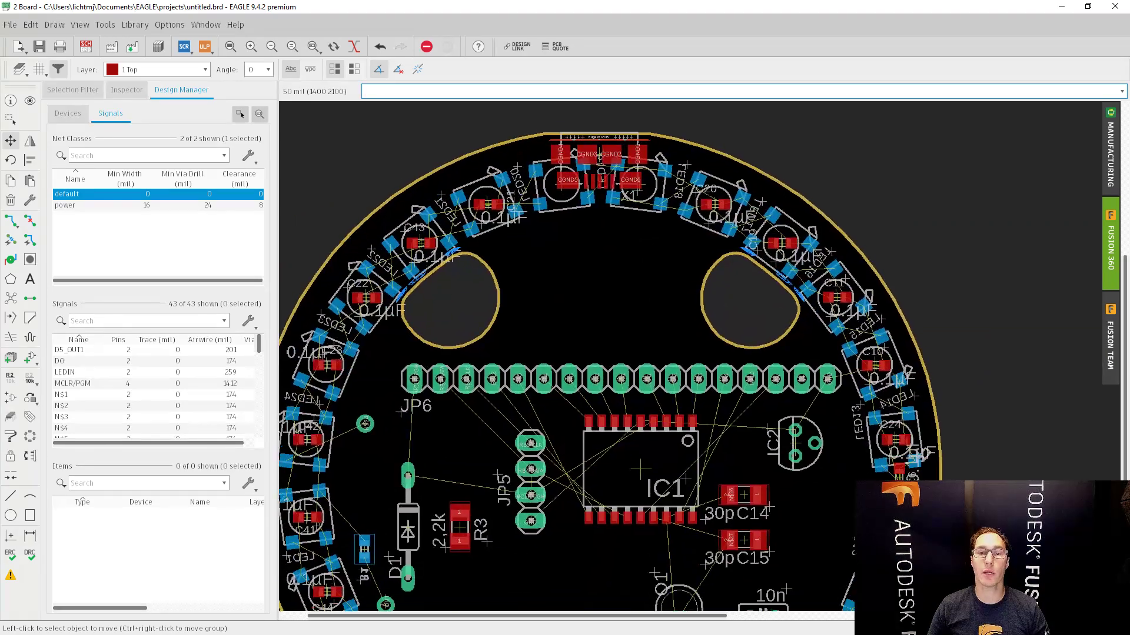
pyautogui.scroll(-5, 479, 462)
pyautogui.scroll(1, 479, 461)
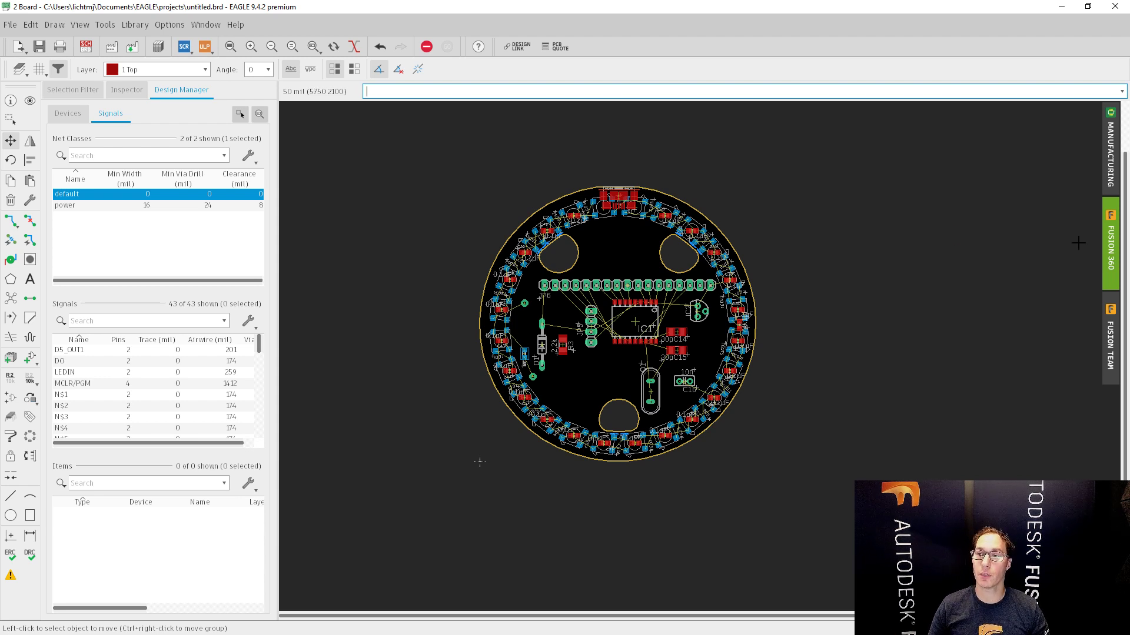
# - Start pushing the board to Fusion 360 and review the 3D package status of the listed parts
pyautogui.click(1111, 255)
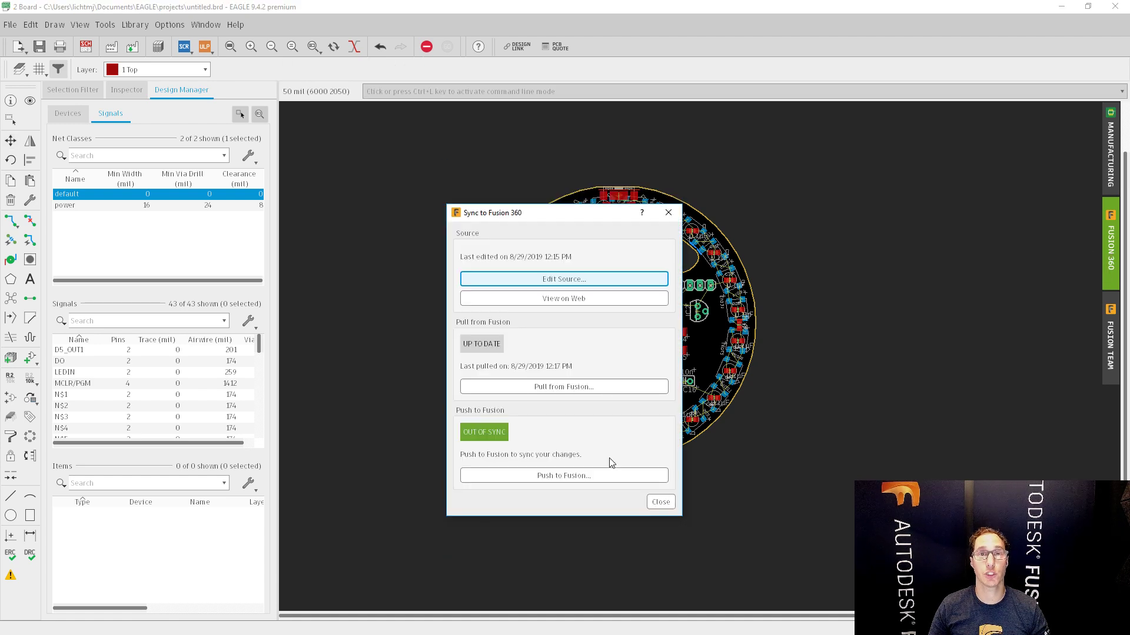
pyautogui.click(595, 474)
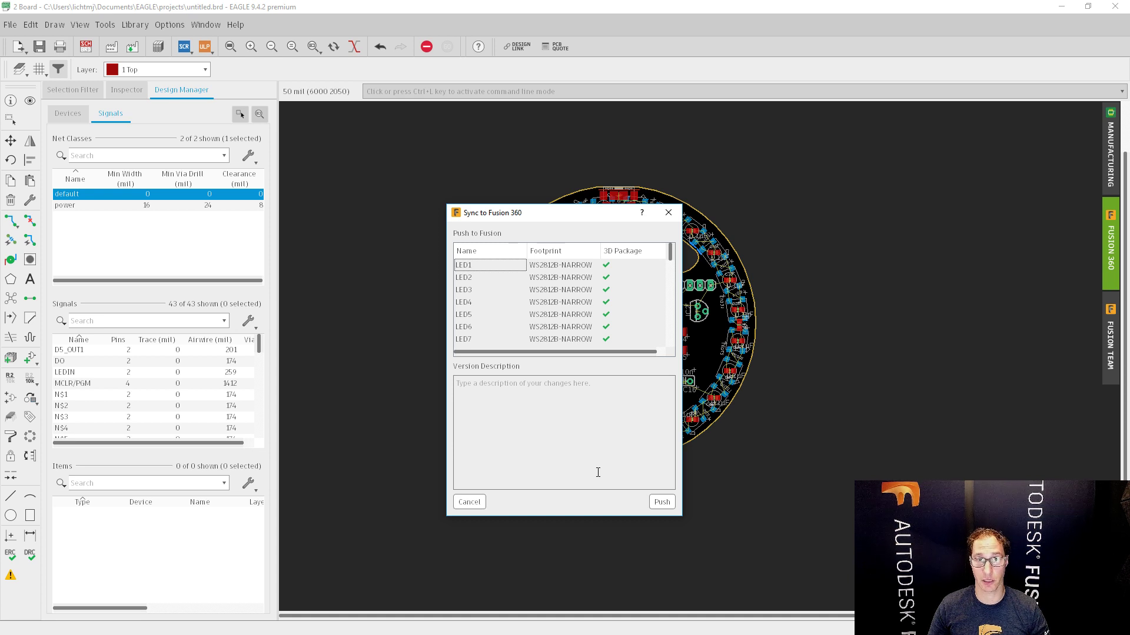
pyautogui.moveTo(669, 254); pyautogui.dragTo(665, 313)
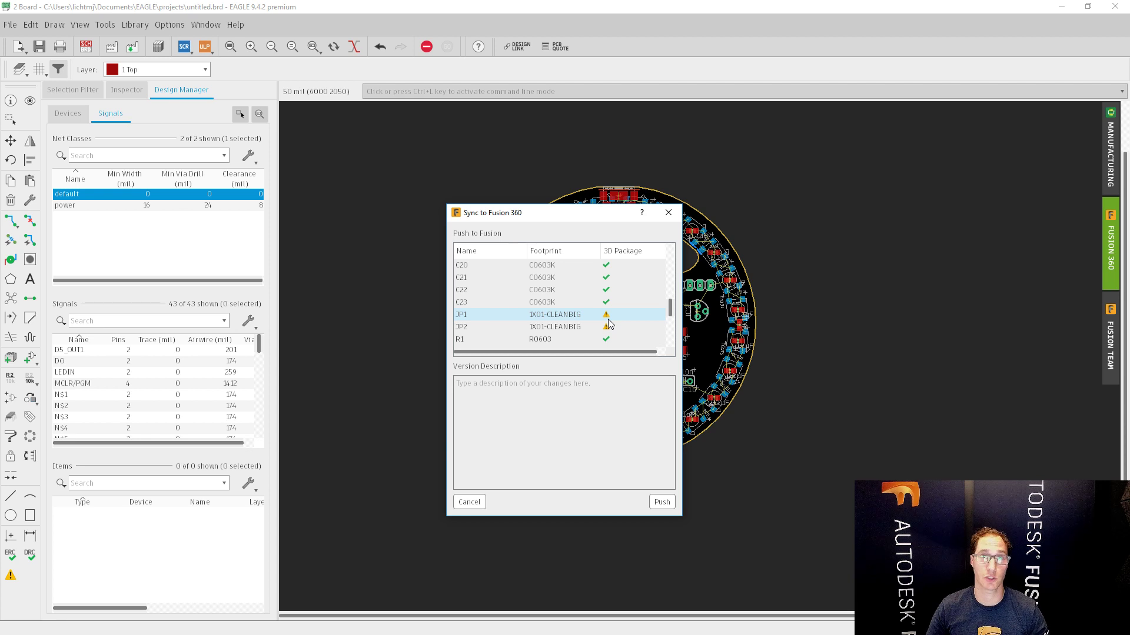
pyautogui.scroll(-5, 609, 319)
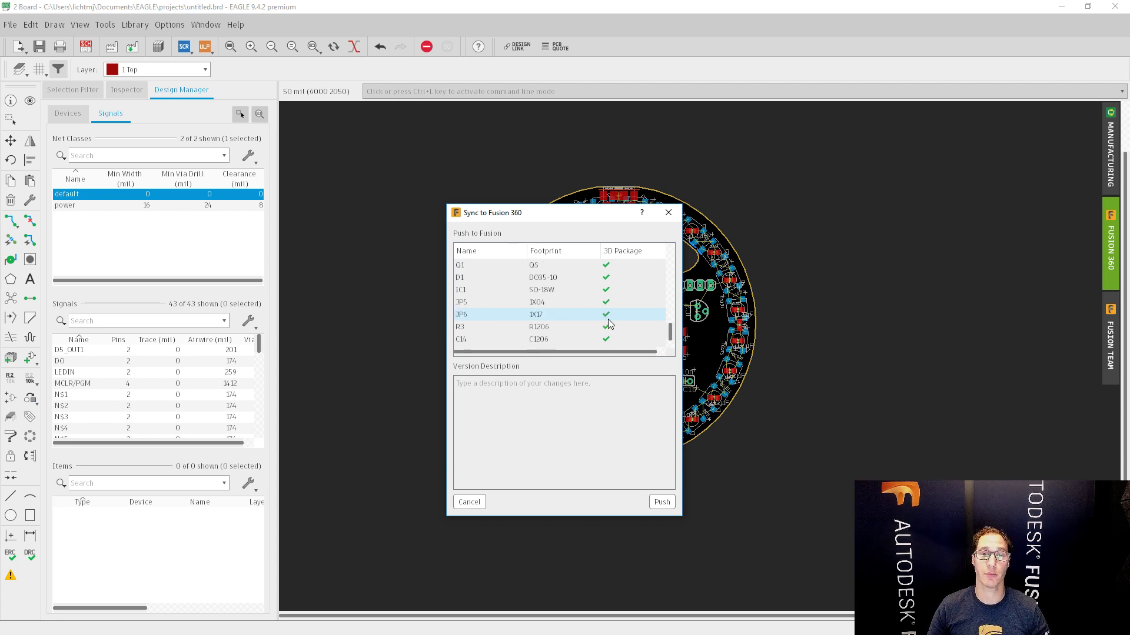
# - Push the board to Fusion 360 with the version description "First attempt at 3D. Crossing my fingers!" and dismiss the sync dialogs
pyautogui.click(538, 388)
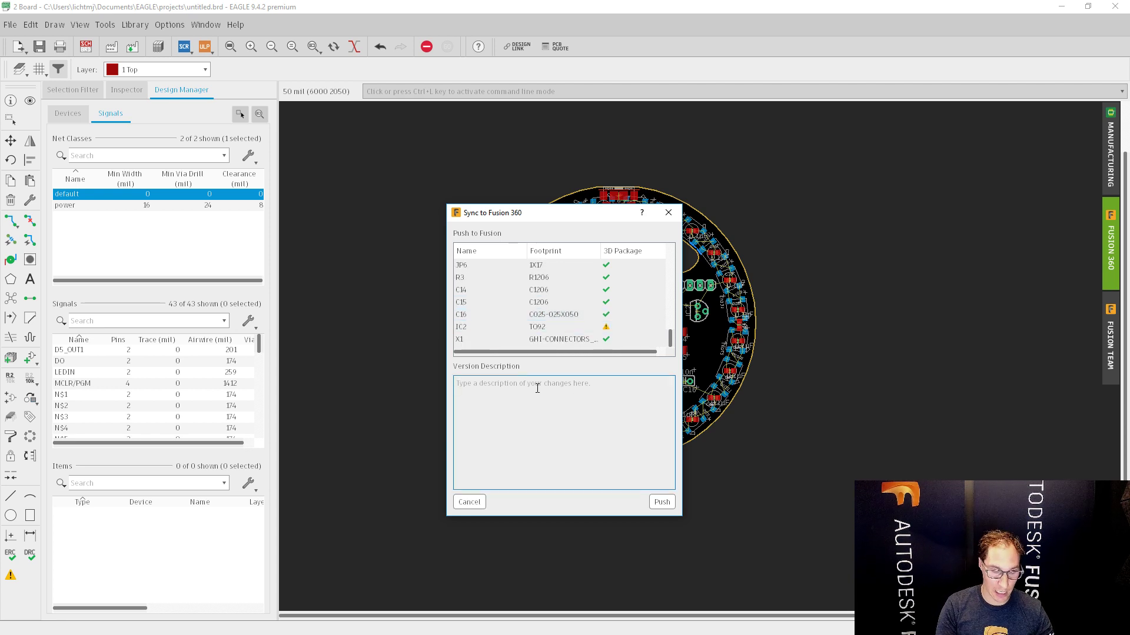
pyautogui.write('First atte')
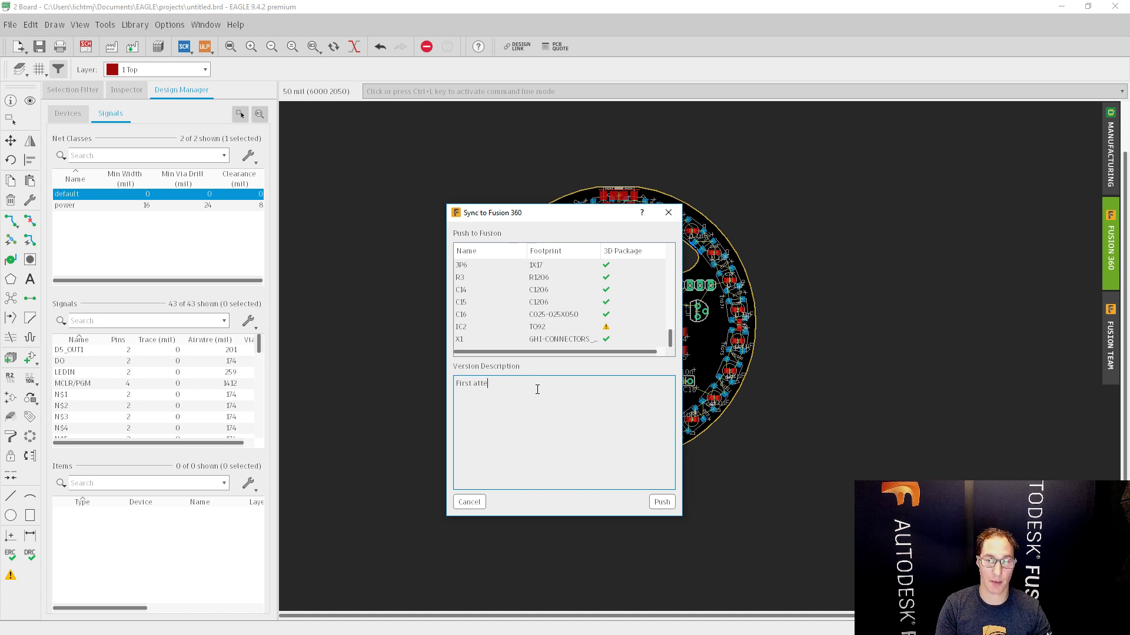
pyautogui.write('mpt at 3D. ')
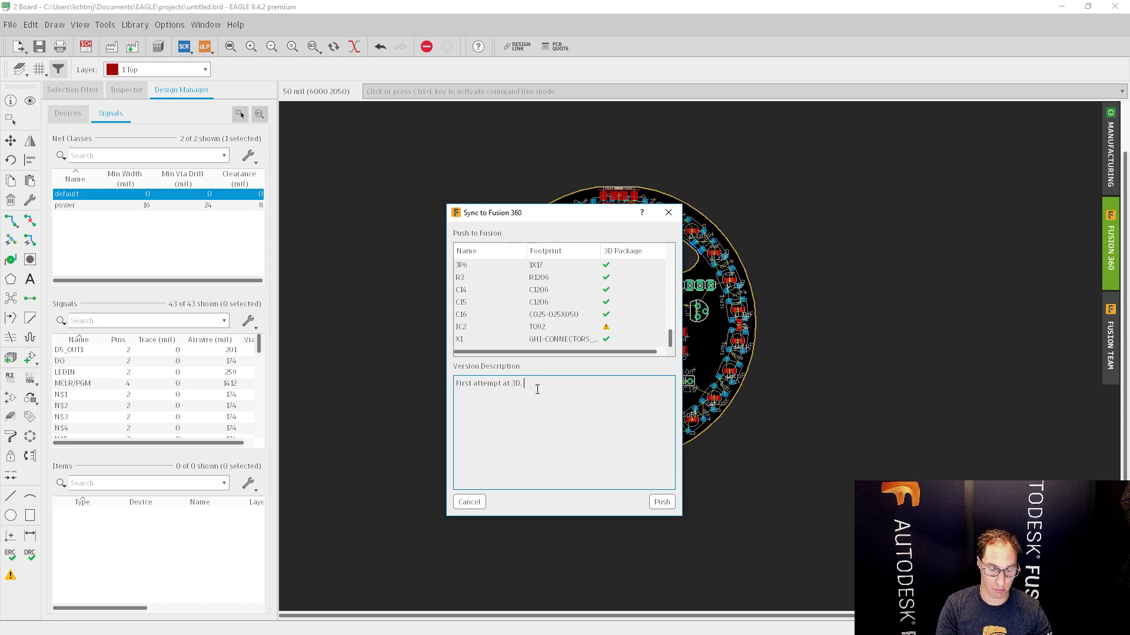
pyautogui.write('Crossing my')
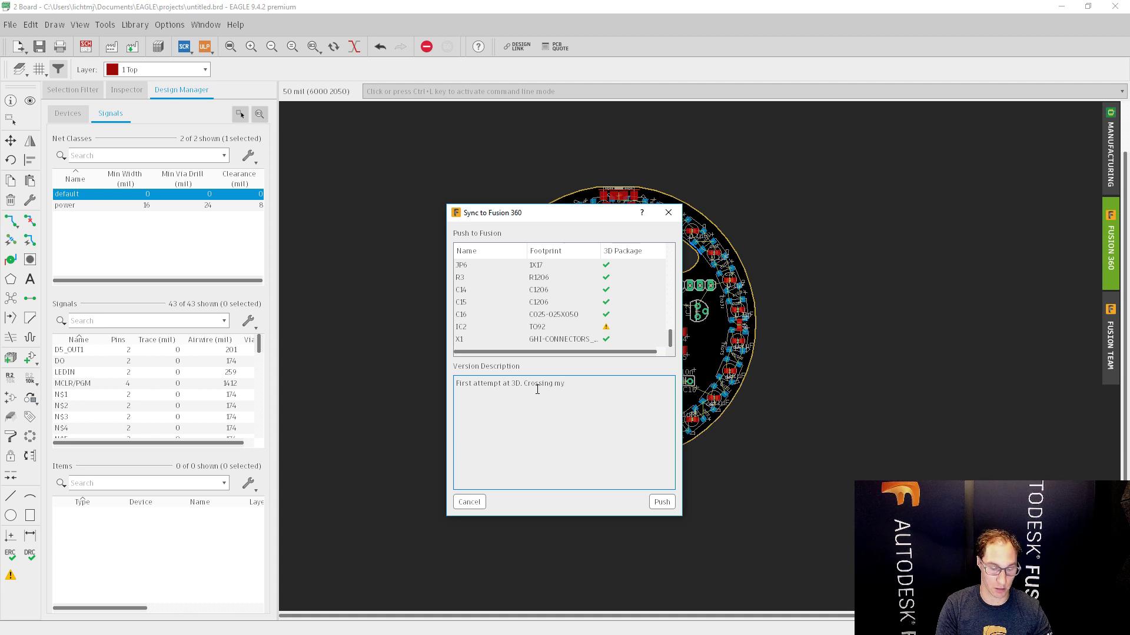
pyautogui.write(' fingers!')
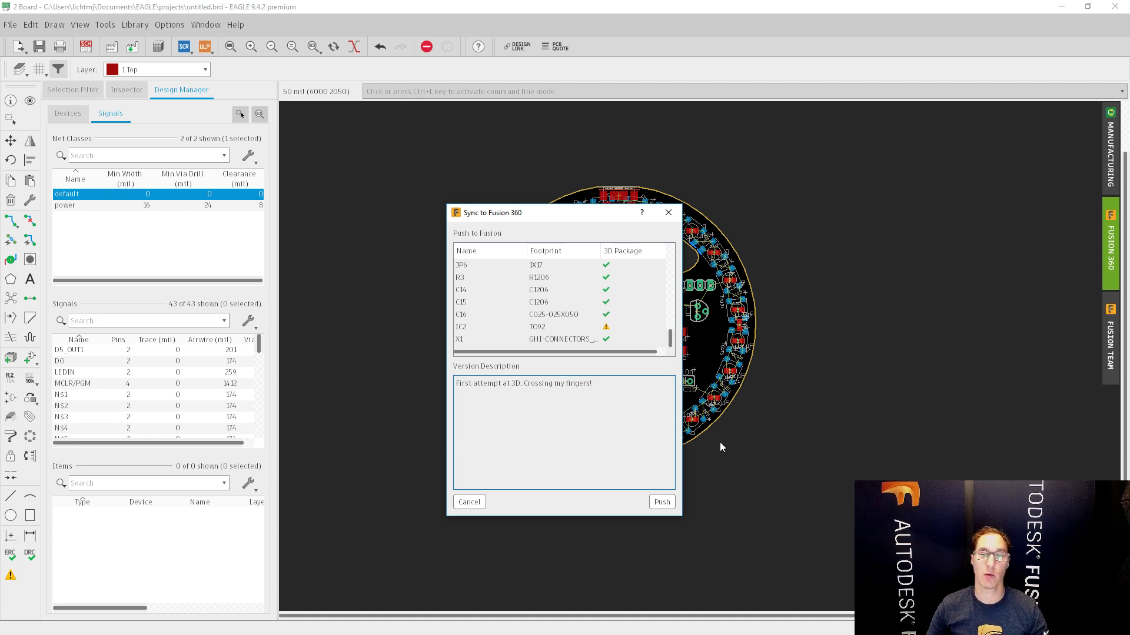
pyautogui.click(662, 501)
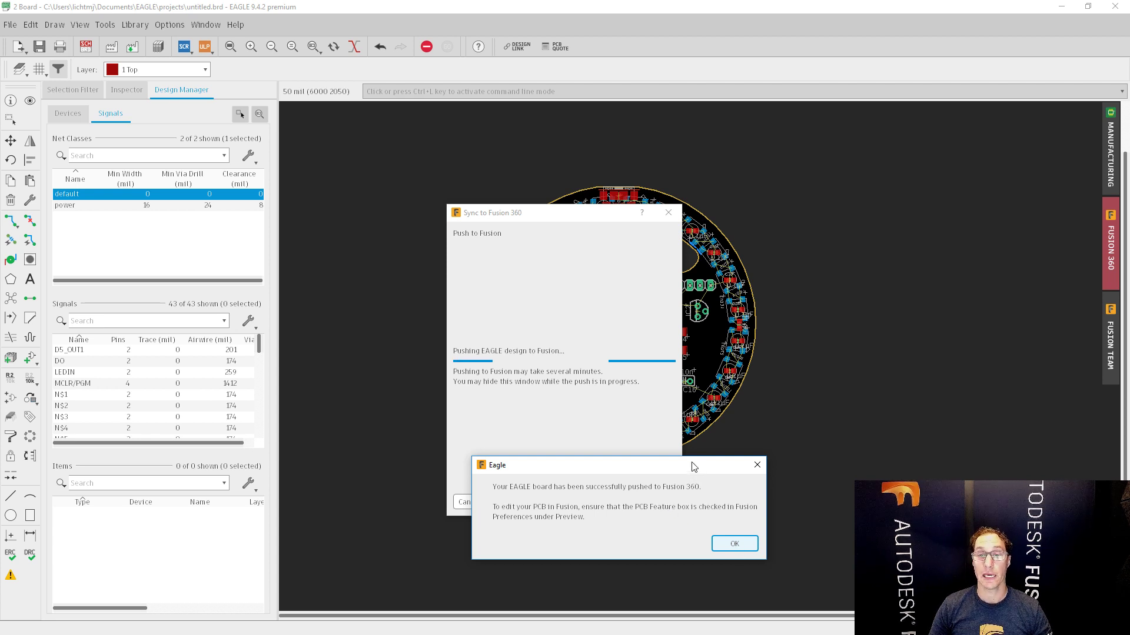
pyautogui.moveTo(686, 469); pyautogui.dragTo(674, 248)
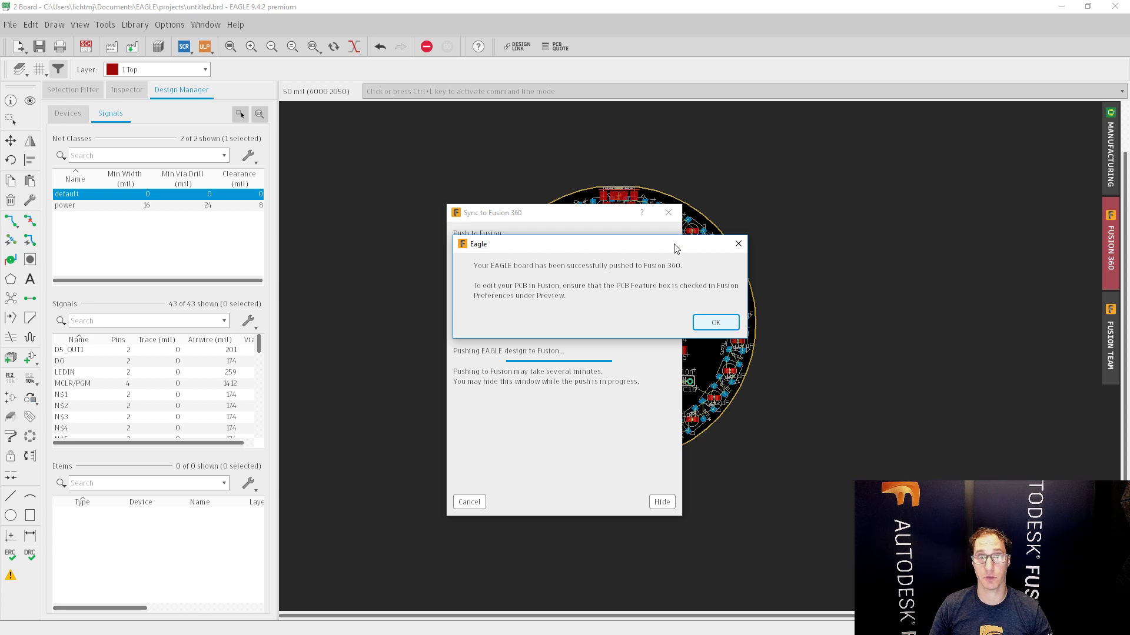
pyautogui.click(715, 322)
pyautogui.click(656, 502)
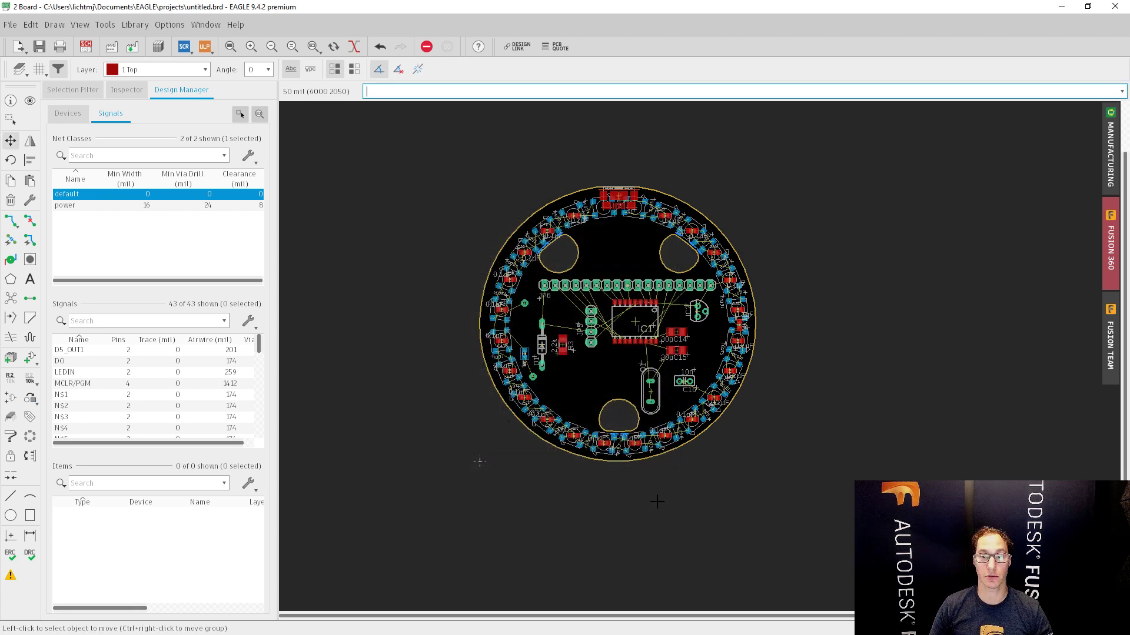
# - Switch to Fusion 360, refresh the project data, and reopen Air Quality Sensor (w/out Board) at its latest version, V55
pyautogui.hotkey('alt', 'Tab')
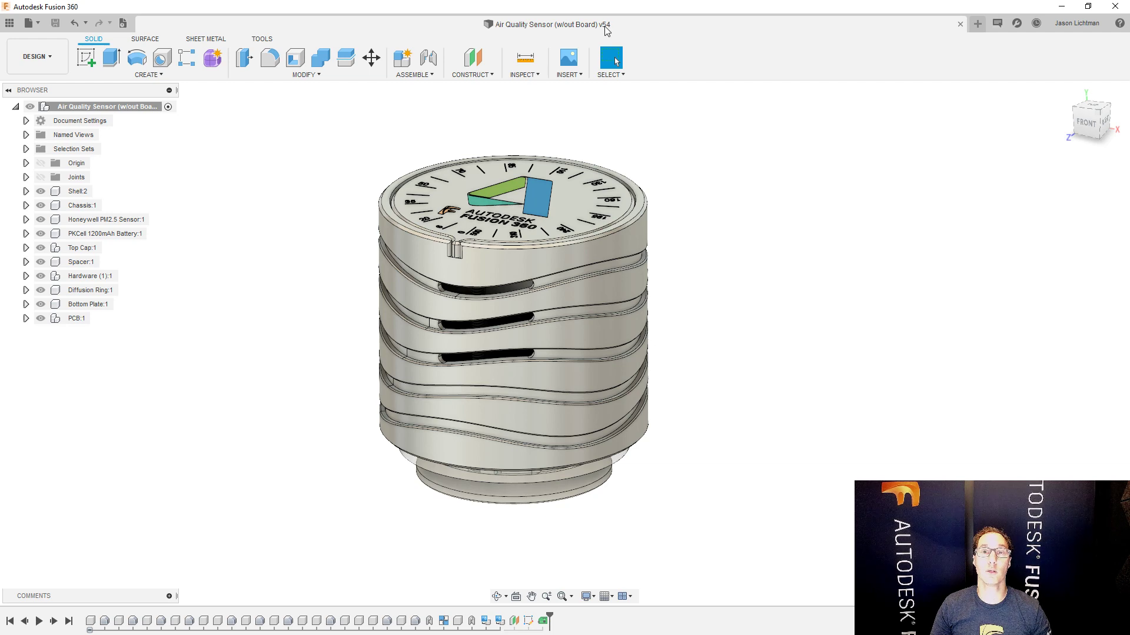
pyautogui.click(13, 24)
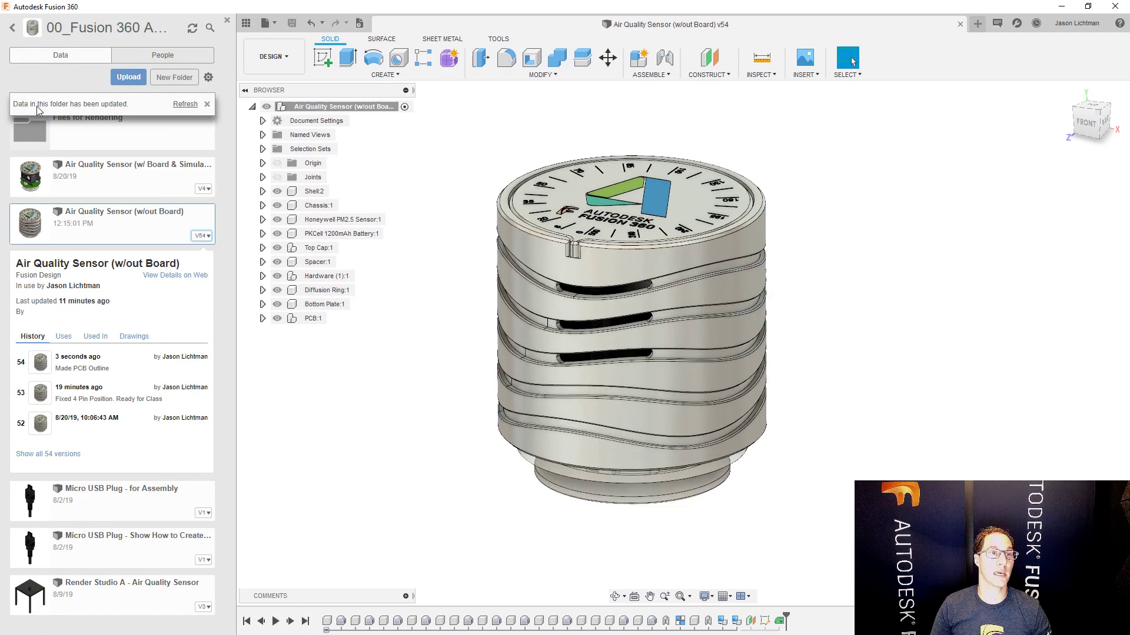
pyautogui.click(185, 104)
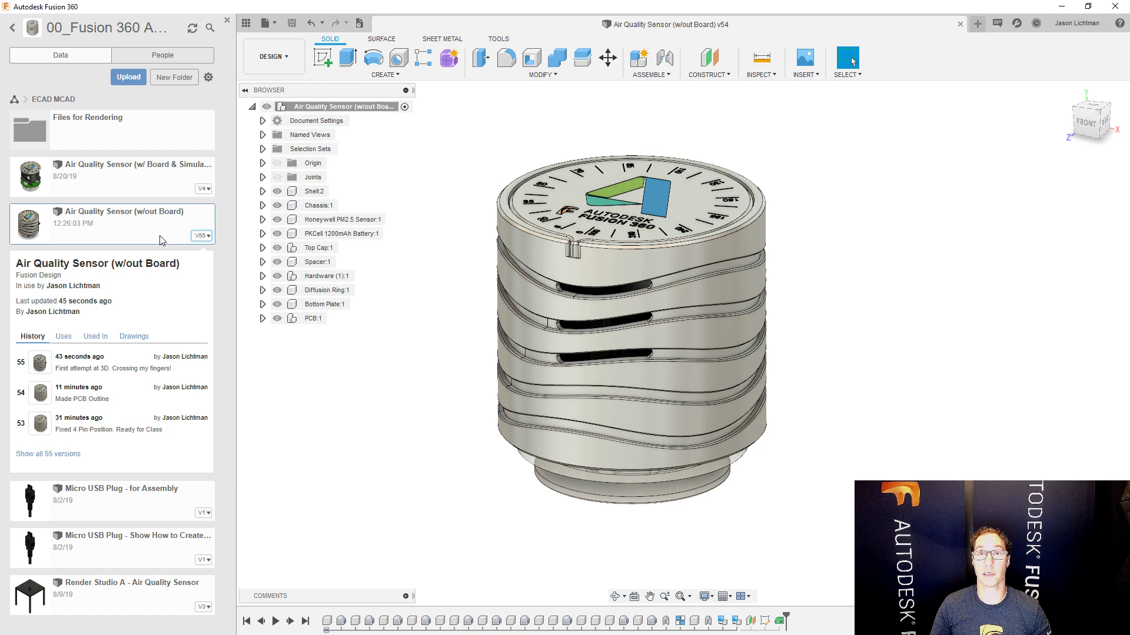
pyautogui.click(959, 24)
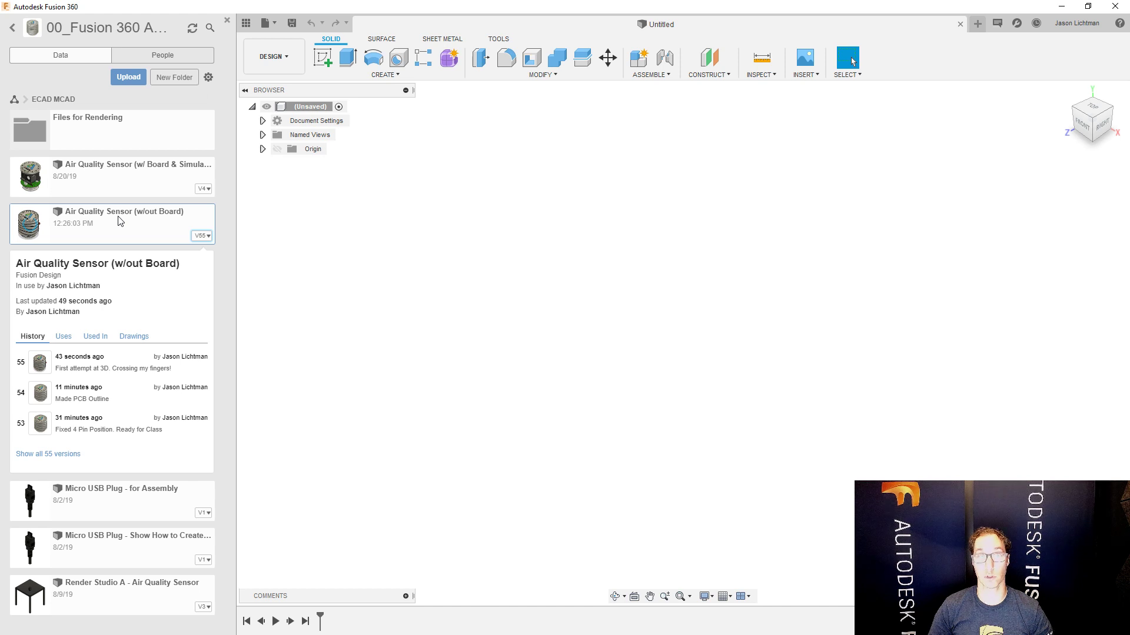
pyautogui.doubleClick(120, 221)
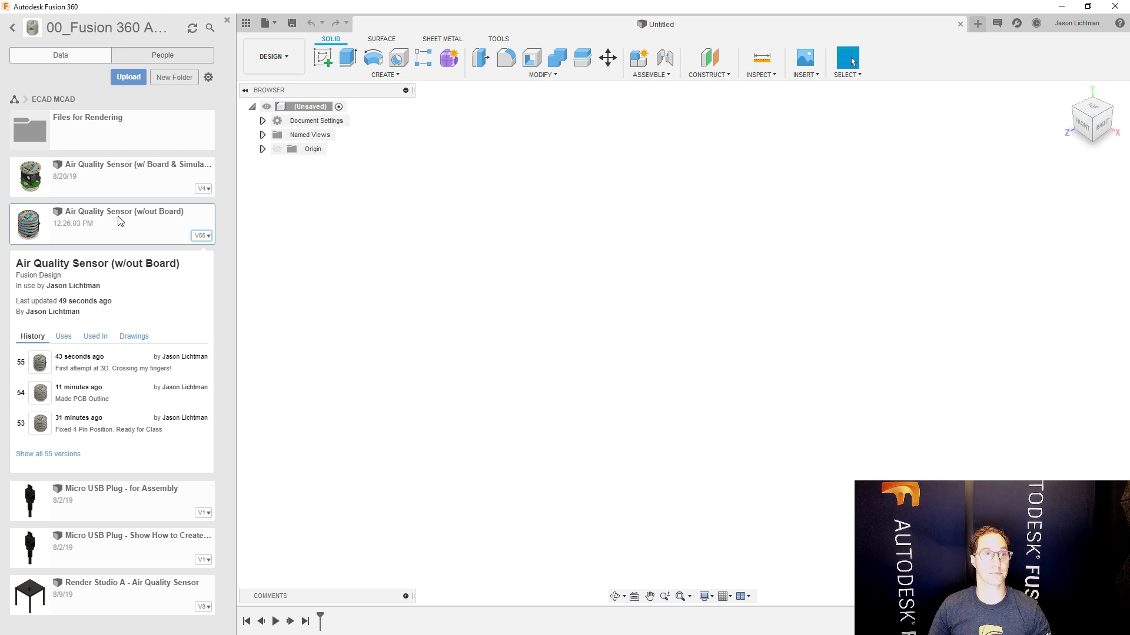
pyautogui.click(227, 20)
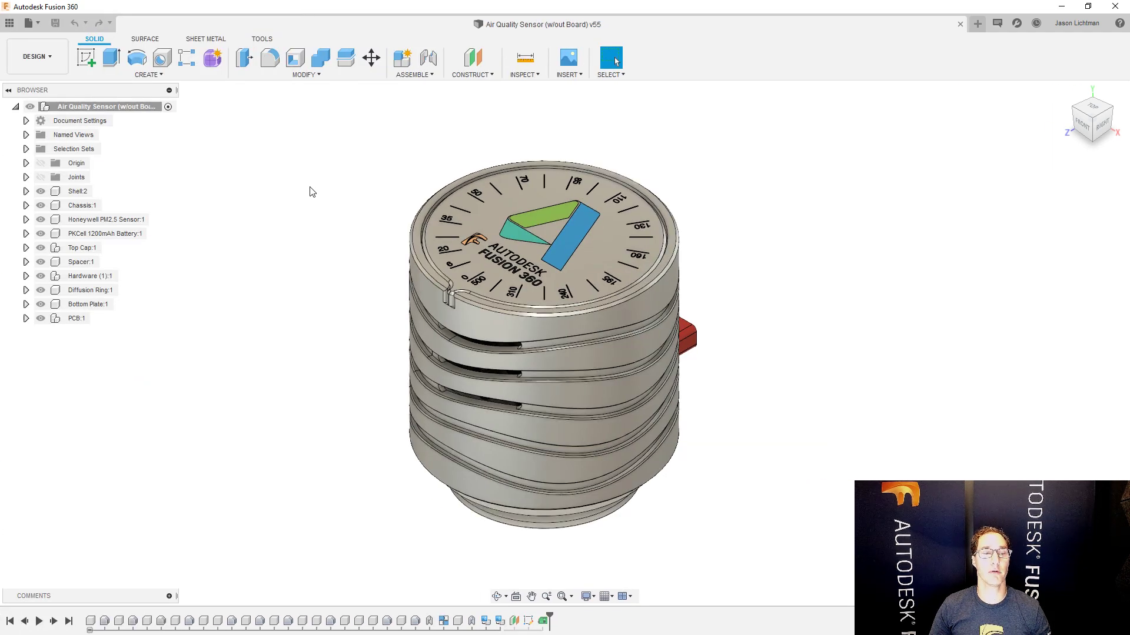
# - Hide Body4 of the Micro USB connector within the PCB component
pyautogui.click(26, 318)
pyautogui.scroll(-3, 52, 442)
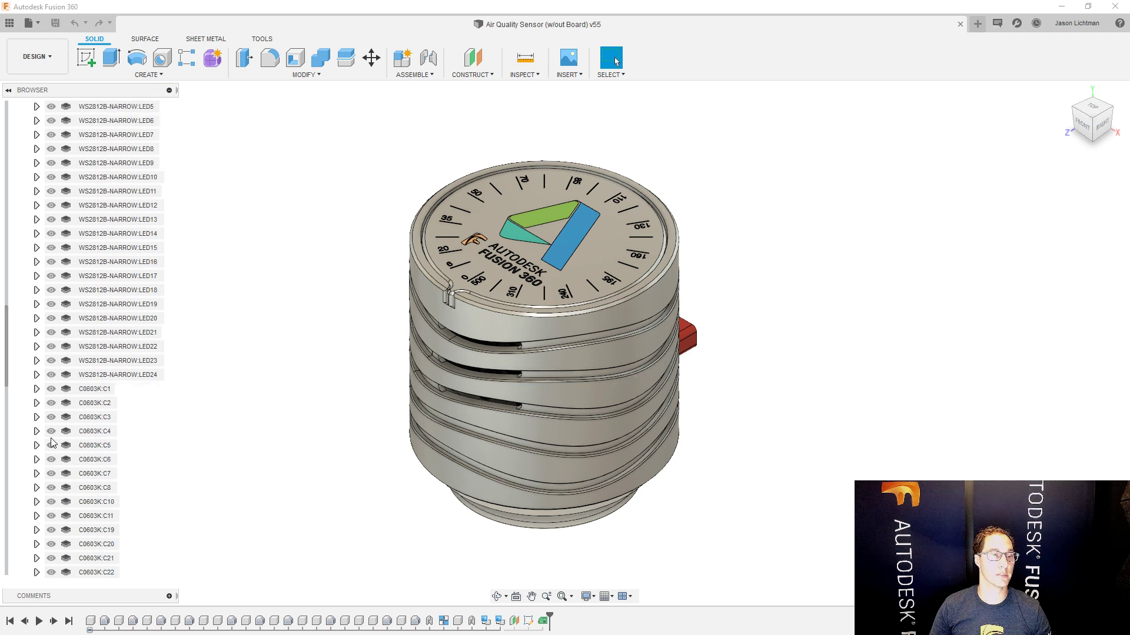
pyautogui.scroll(-6, 52, 443)
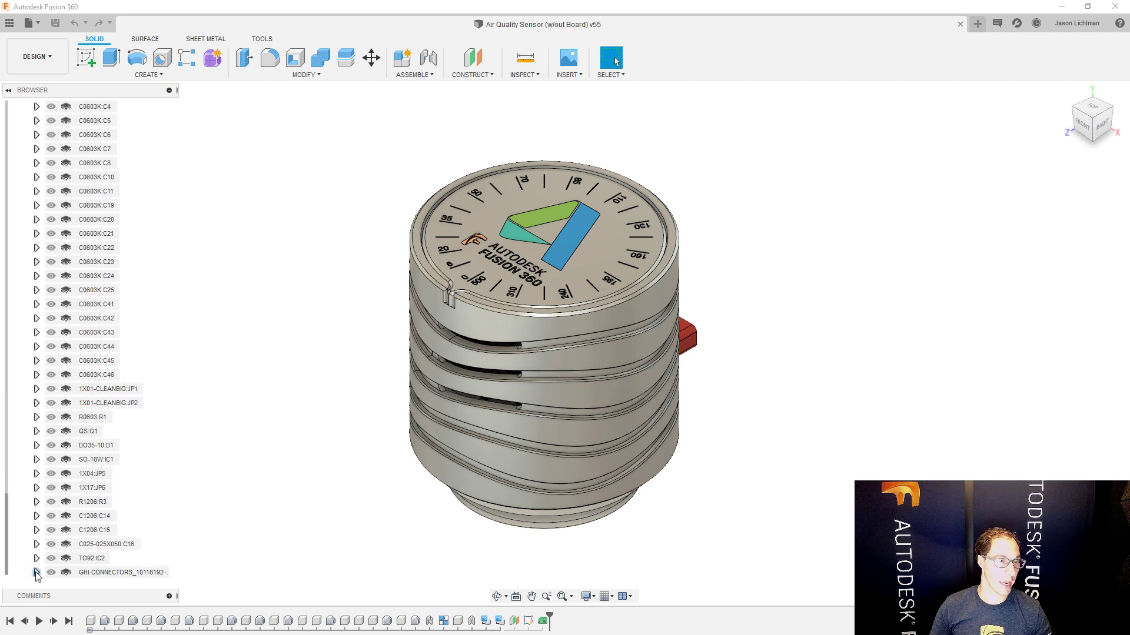
pyautogui.click(37, 573)
pyautogui.click(48, 558)
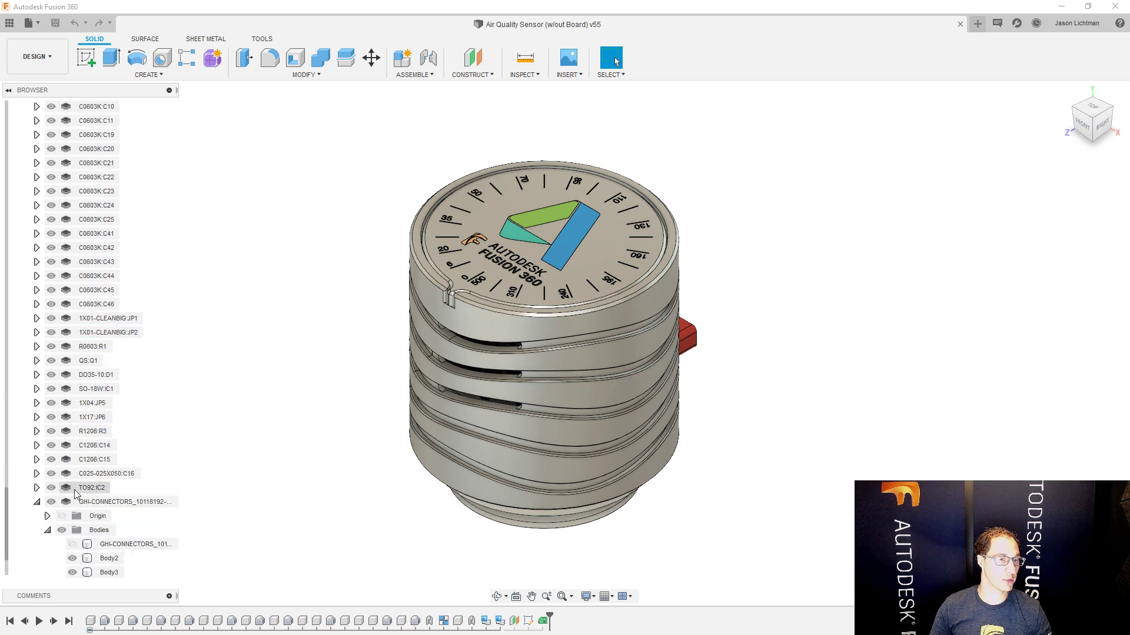
pyautogui.click(72, 558)
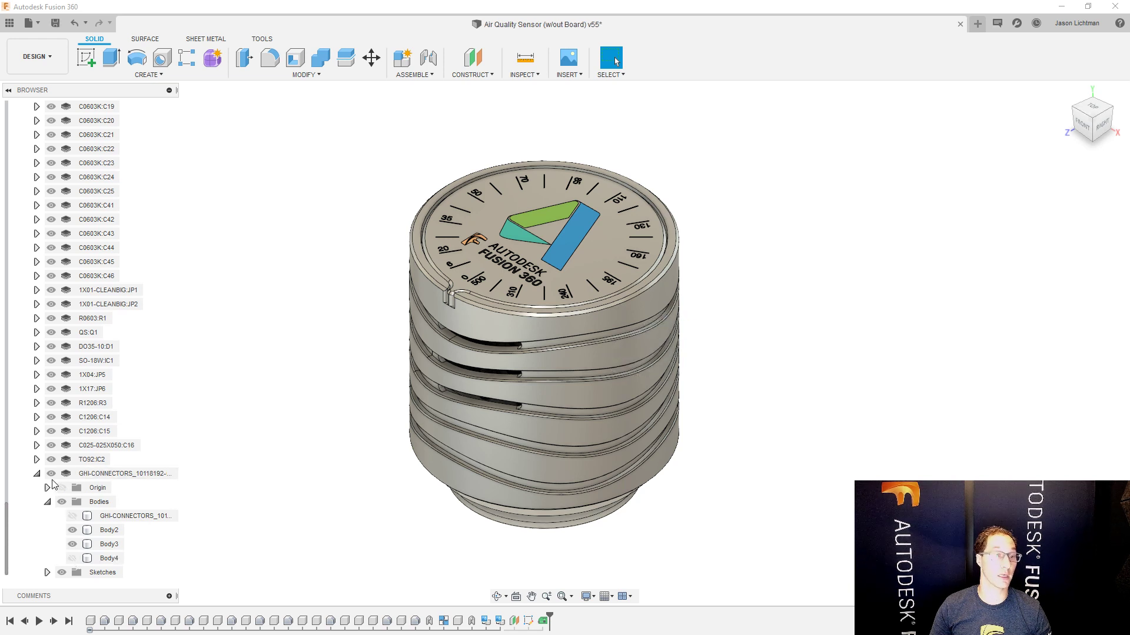
pyautogui.click(51, 478)
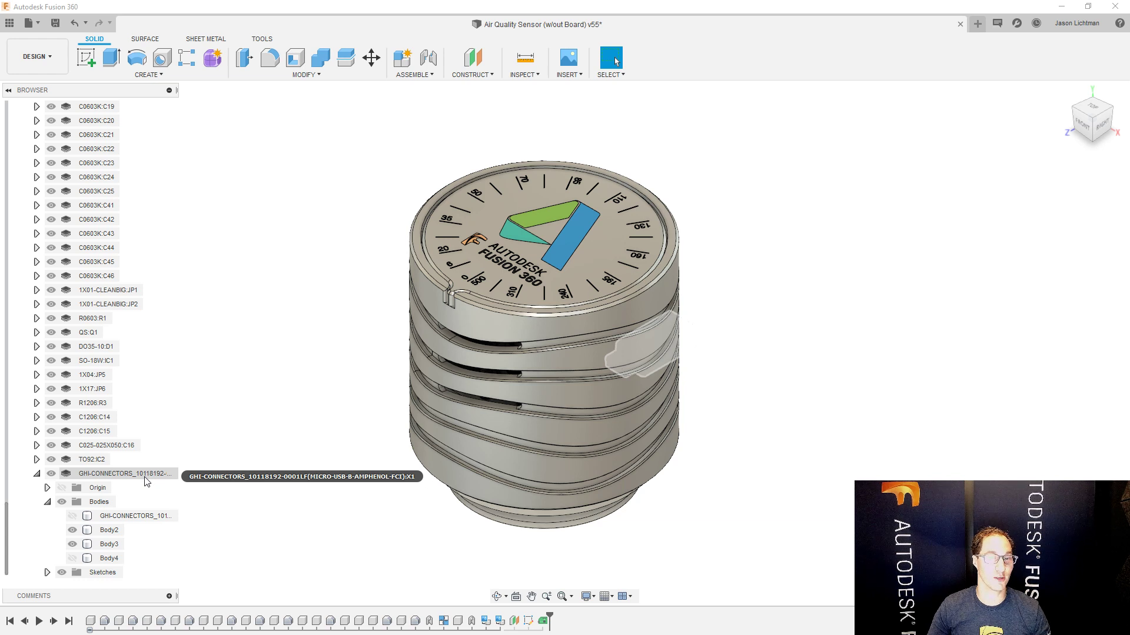
pyautogui.scroll(15, 67, 316)
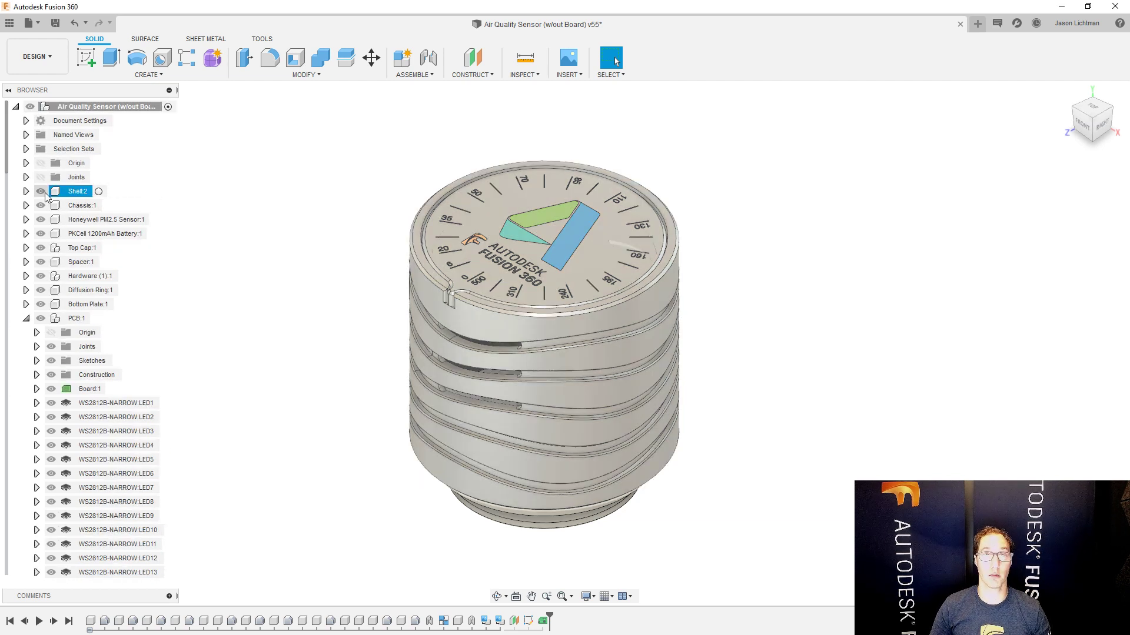
# - Hide the outer Shell component to expose the populated board and four-pin header beneath the chassis
pyautogui.click(41, 191)
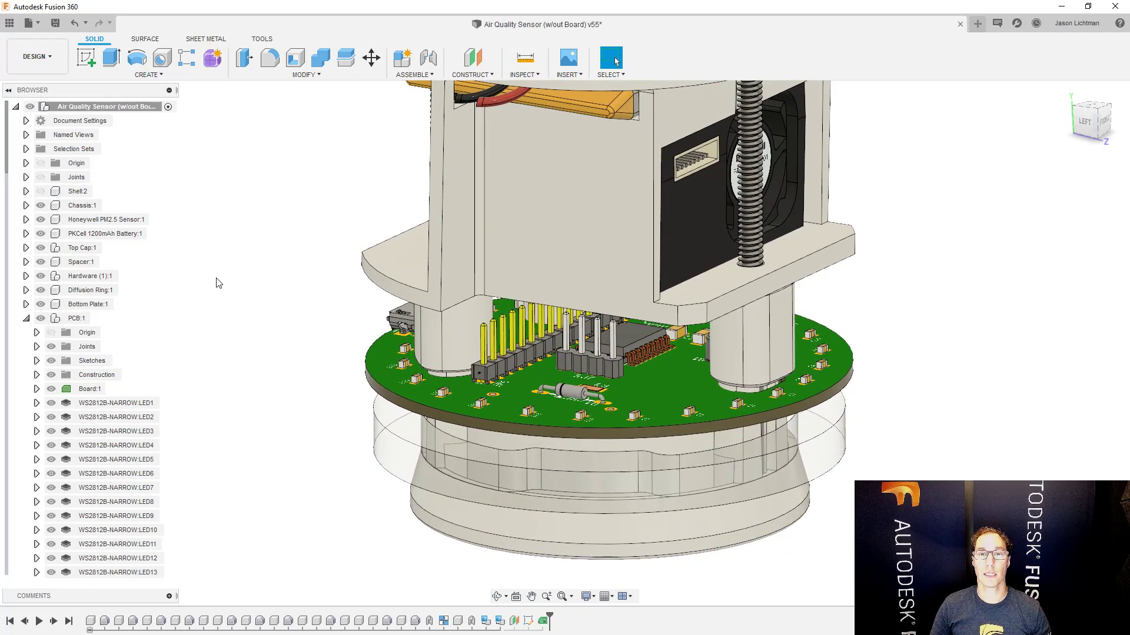
pyautogui.scroll(-1, 370, 332)
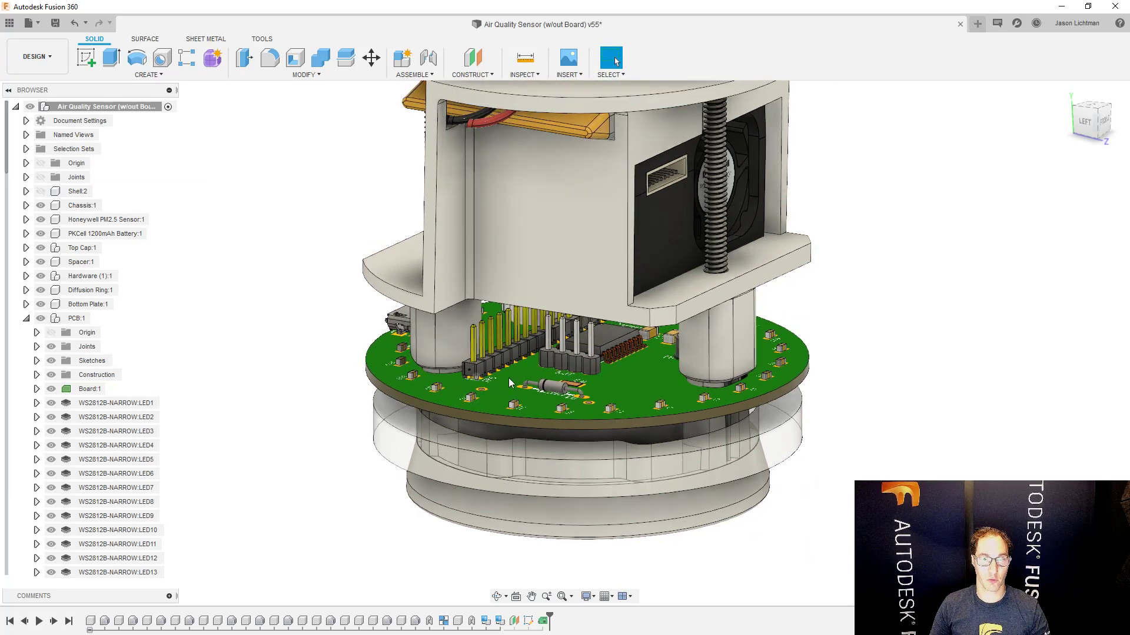
pyautogui.scroll(3, 576, 363)
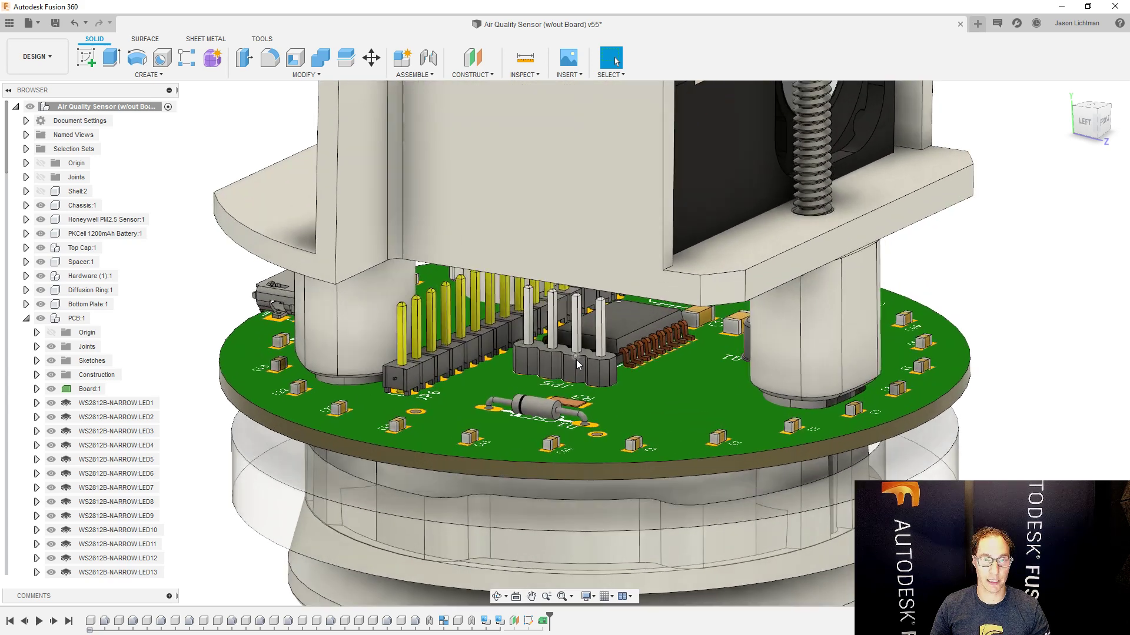
# - Switch to EAGLE to examine the header placement on the 2D board, and return to the Fusion 360 assembly
pyautogui.hotkey('alt', 'Tab')
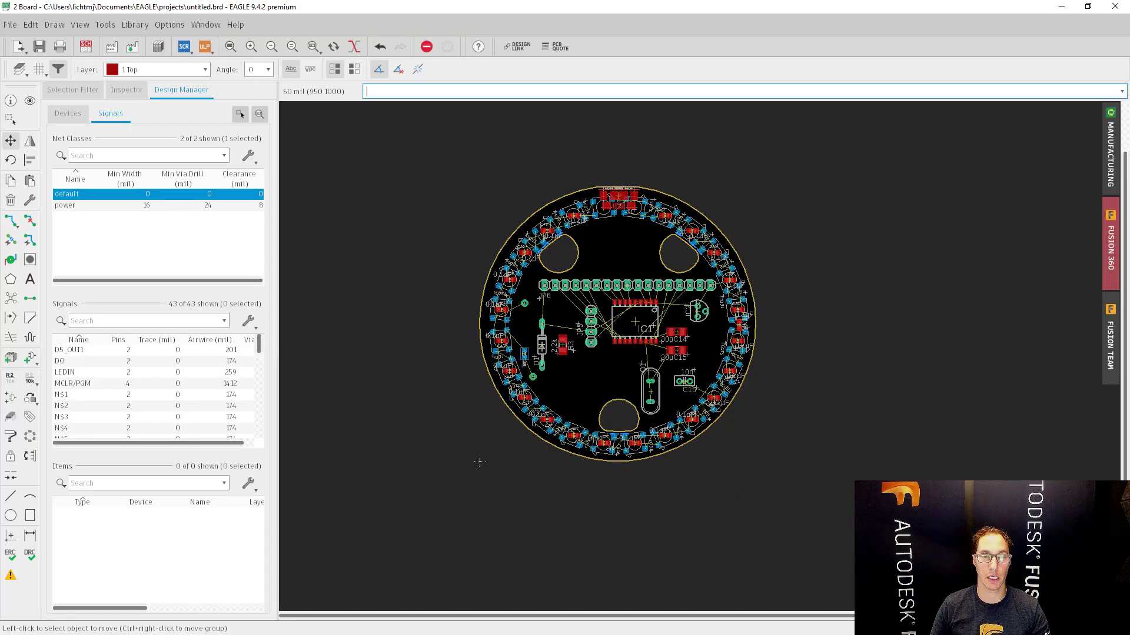
pyautogui.scroll(-2, 515, 416)
pyautogui.scroll(5, 583, 353)
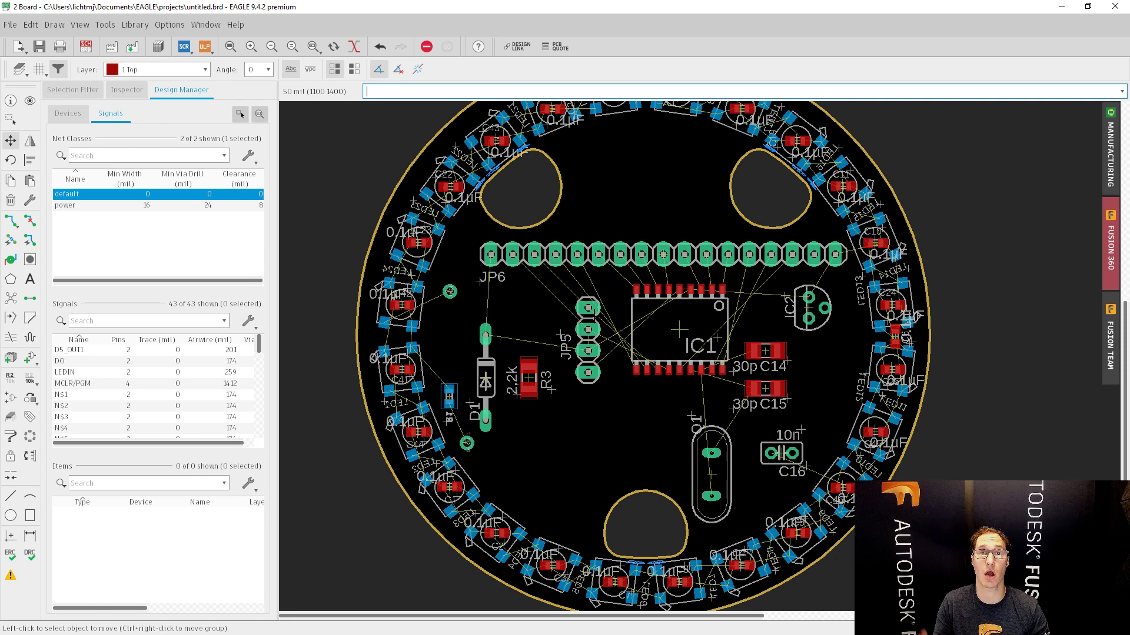
pyautogui.hotkey('alt', 'Tab')
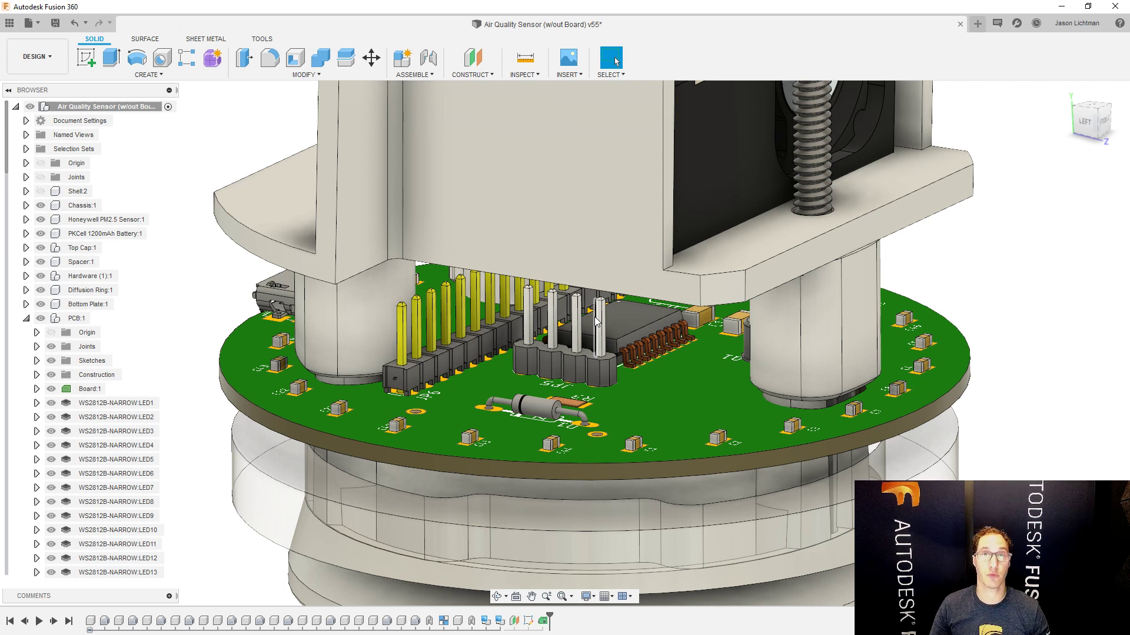
pyautogui.scroll(-2, 595, 321)
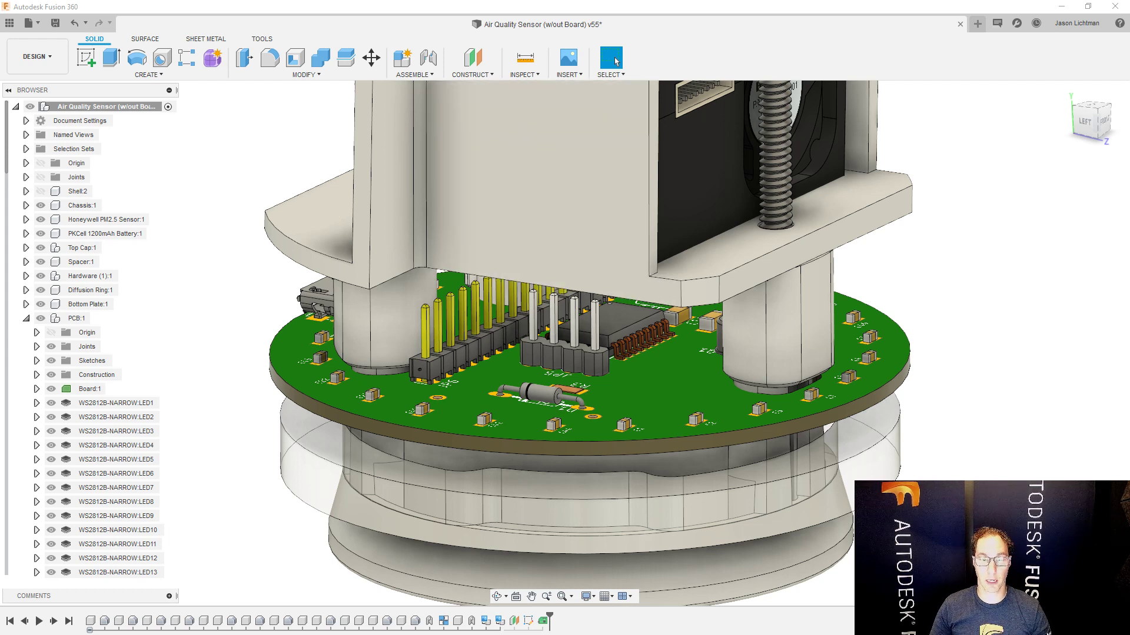
# - Paste a screenshot of the assembly into Paint and circle the four-pin header freehand with the Pencil tool
pyautogui.moveTo(0, 268)
pyautogui.mouseDown()
pyautogui.moveTo(405, 212)
pyautogui.moveTo(506, 3)
pyautogui.mouseUp()
pyautogui.hotkey('ctrl', 'v')
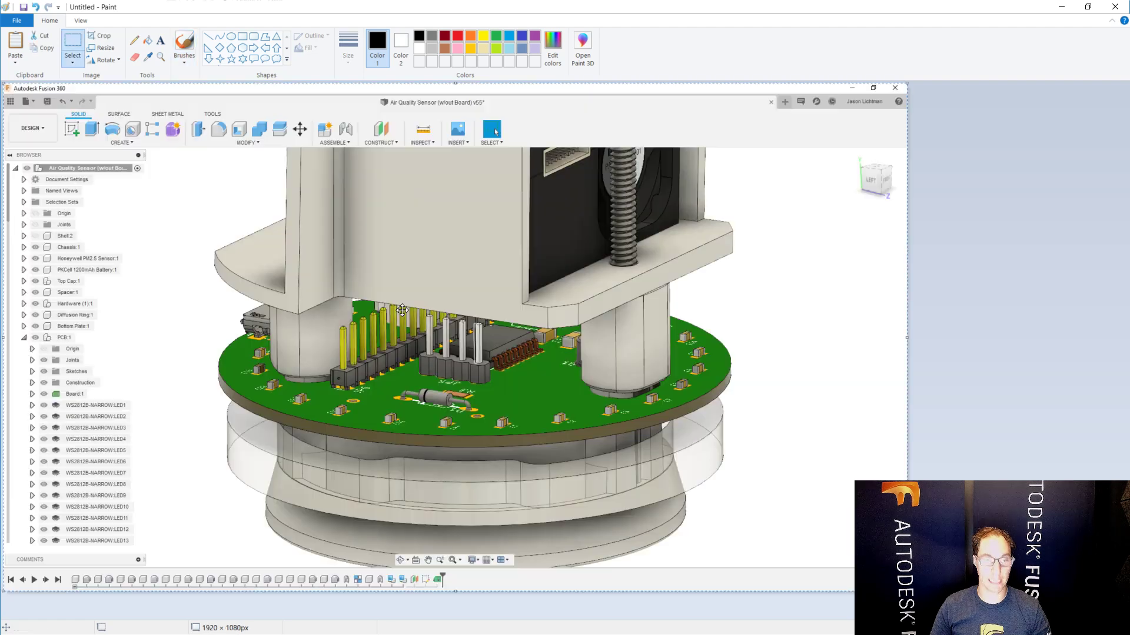
pyautogui.click(135, 43)
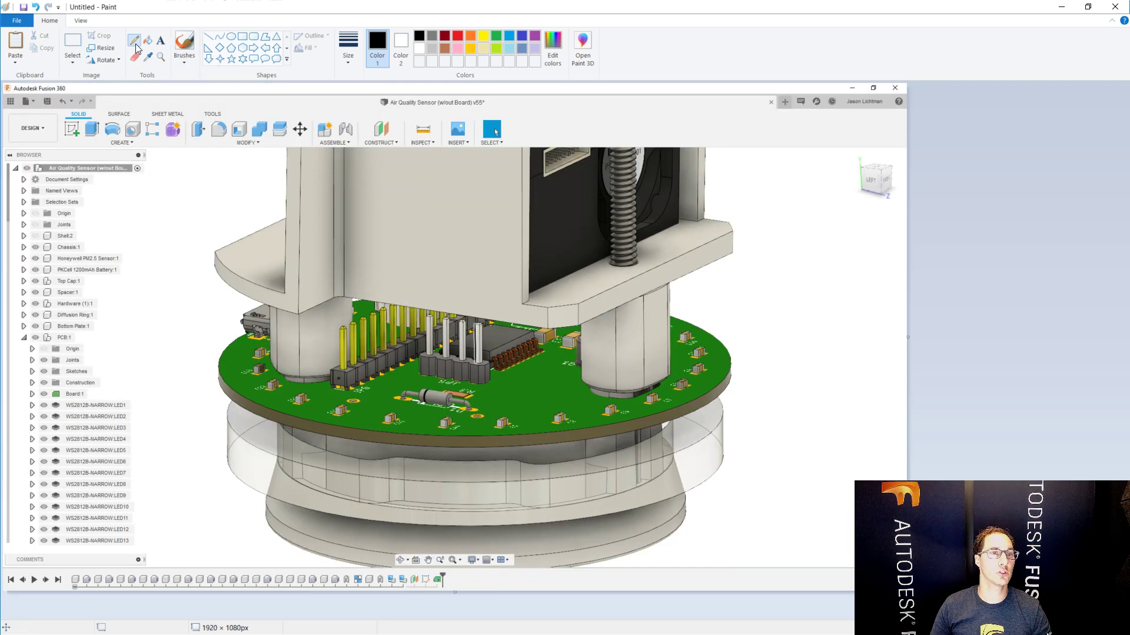
pyautogui.moveTo(452, 294)
pyautogui.mouseDown()
pyautogui.moveTo(474, 428)
pyautogui.moveTo(430, 287)
pyautogui.mouseUp()
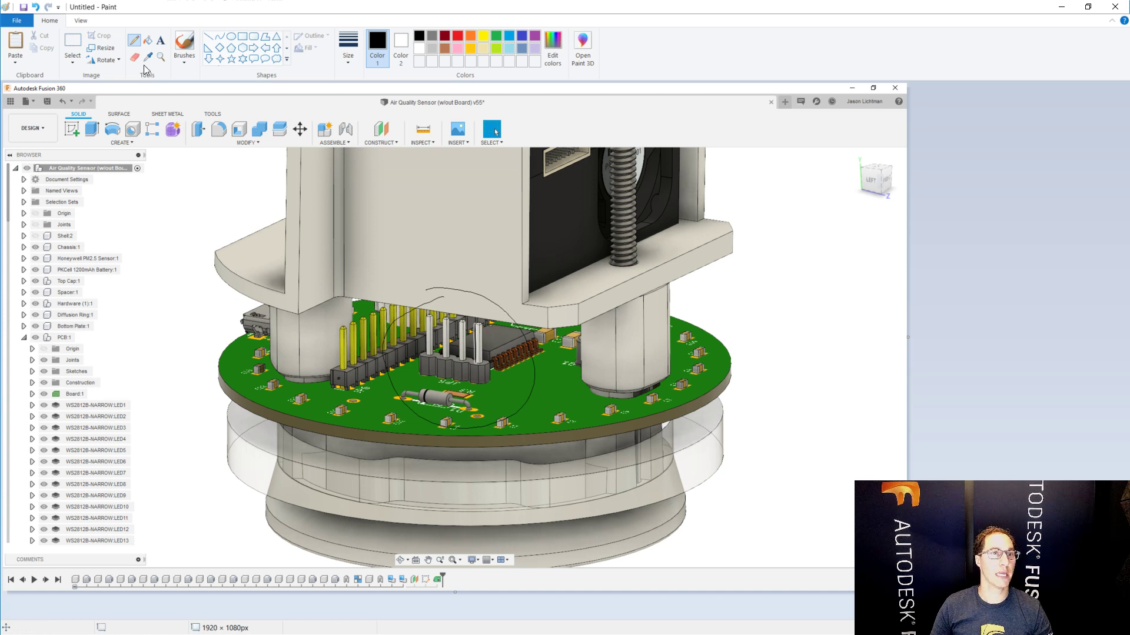
# - Add the text note "Please move this to underside" beside the circled header in Paint
pyautogui.click(161, 40)
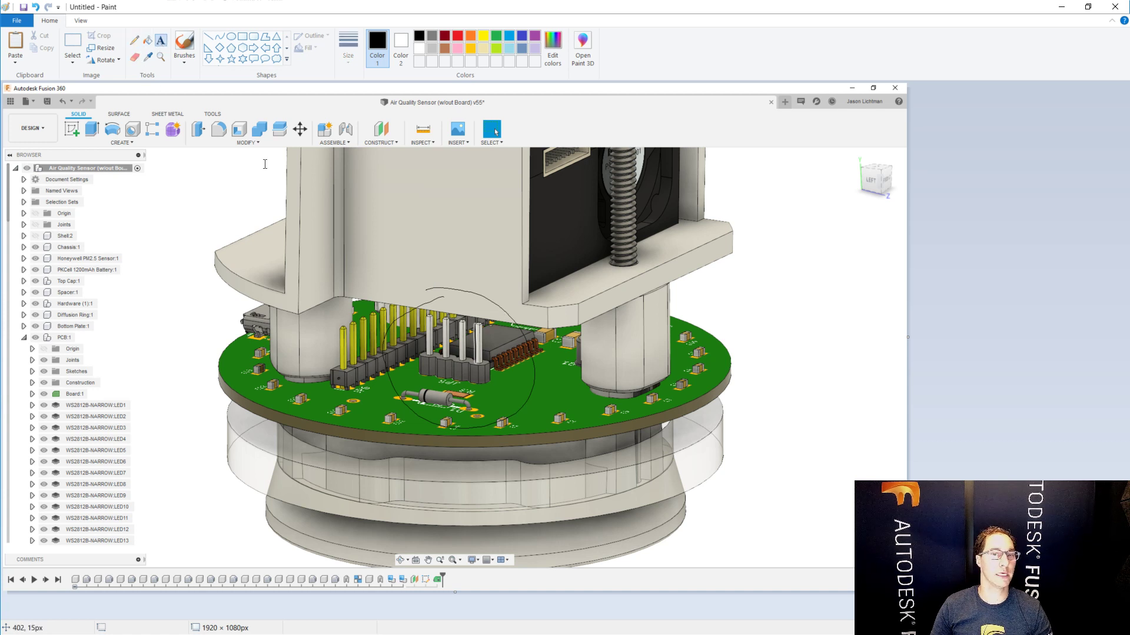
pyautogui.click(538, 353)
pyautogui.write('Please mov')
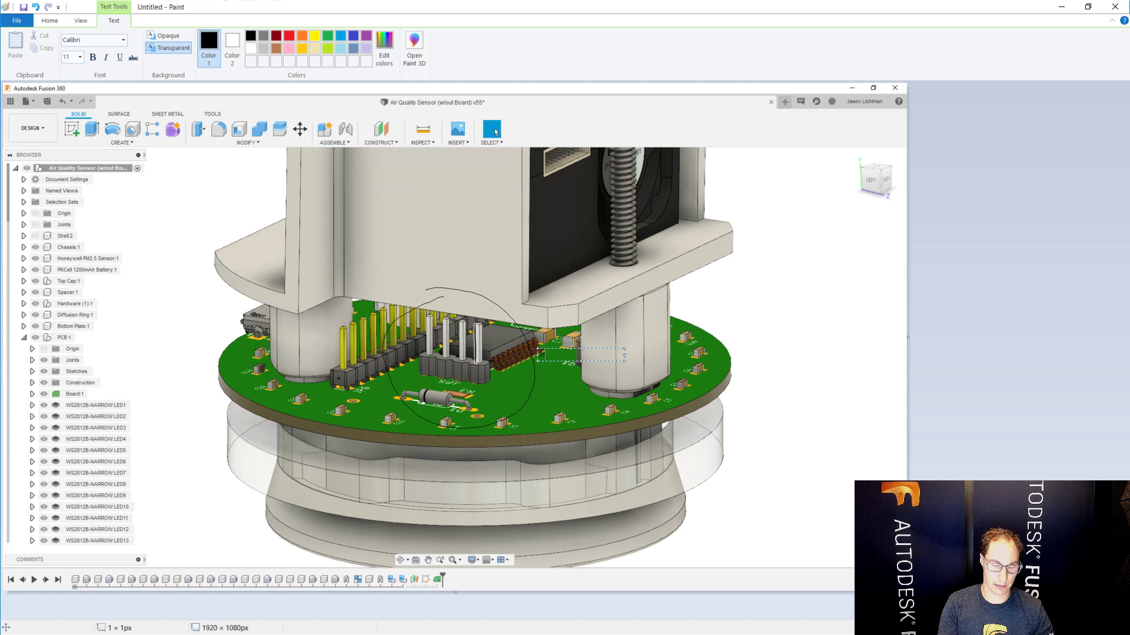
pyautogui.write('e this to unders')
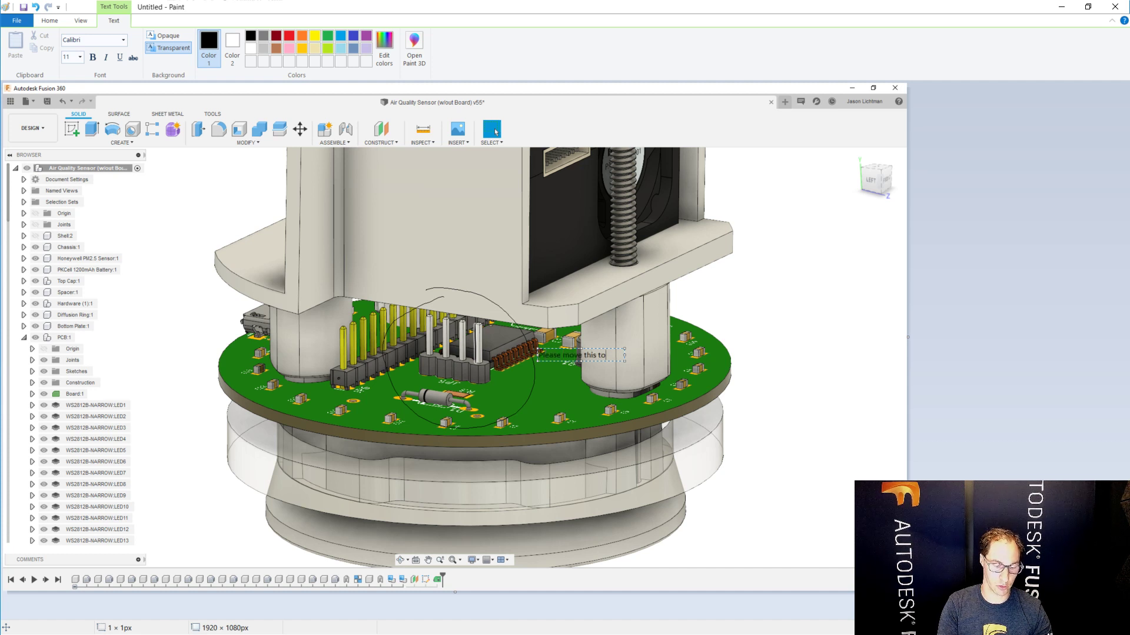
pyautogui.write('ide')
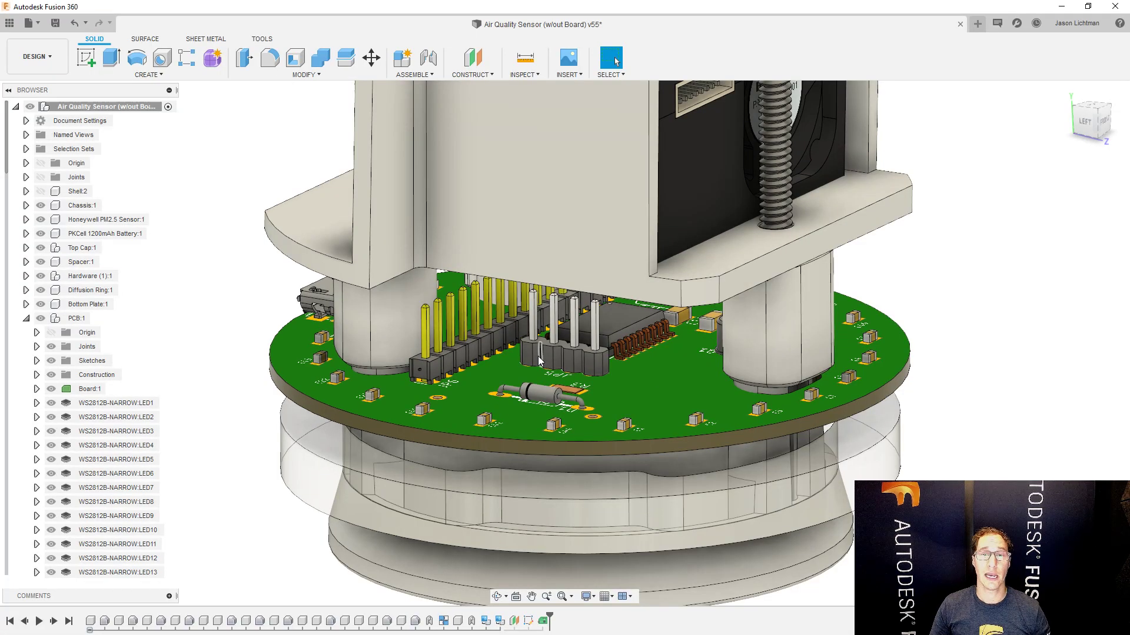
# - In Fusion 360, edit the PCB feature and flip the four-pin header JP5 to the board's underside
pyautogui.moveTo(538, 356)
pyautogui.keyDown('shift'); pyautogui.mouseDown(button='middle')
pyautogui.moveTo(557, 358)
pyautogui.moveTo(587, 400)
pyautogui.mouseUp(button='middle'); pyautogui.keyUp('shift')
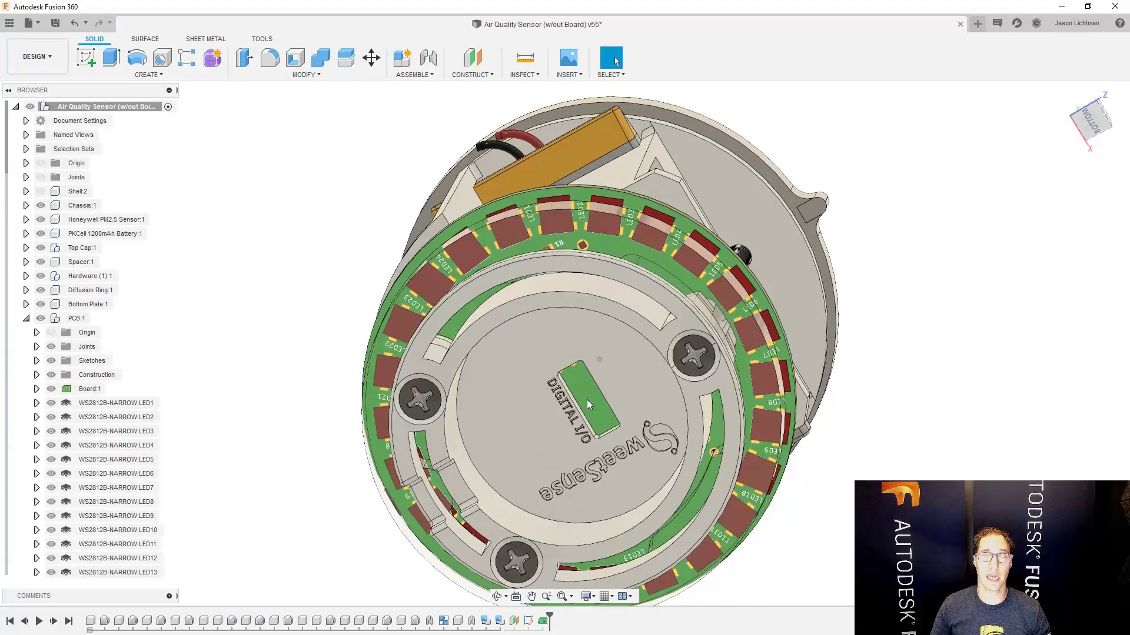
pyautogui.scroll(3, 589, 376)
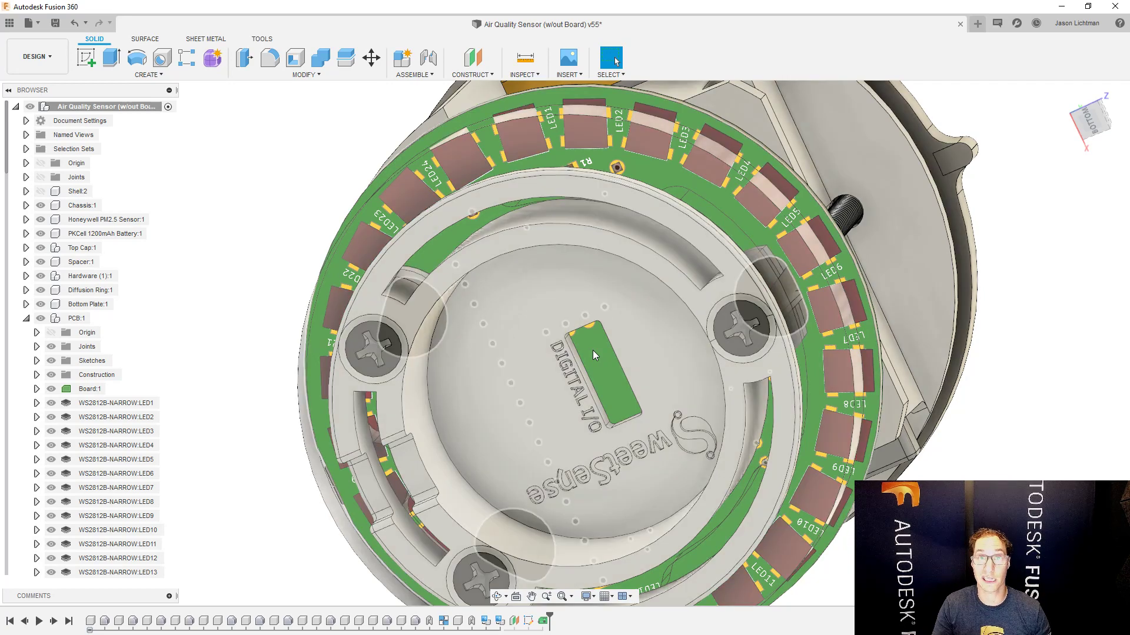
pyautogui.keyDown('shift'); pyautogui.moveTo(593, 351); pyautogui.dragTo(592, 351, button='middle'); pyautogui.keyUp('shift')
pyautogui.scroll(2, 592, 351)
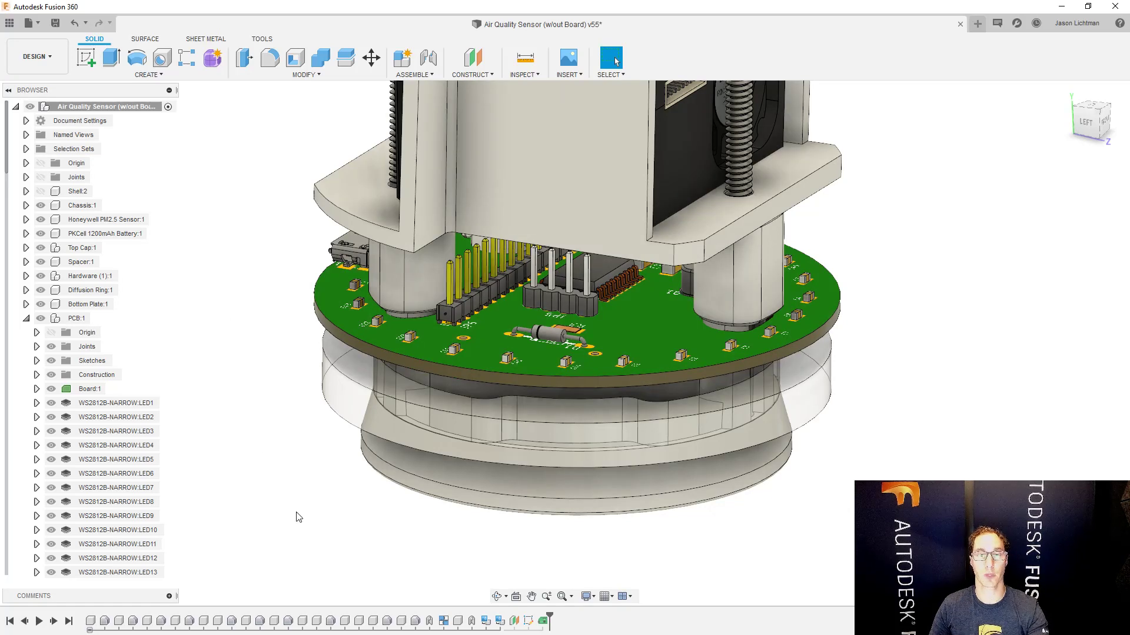
pyautogui.rightClick(543, 621)
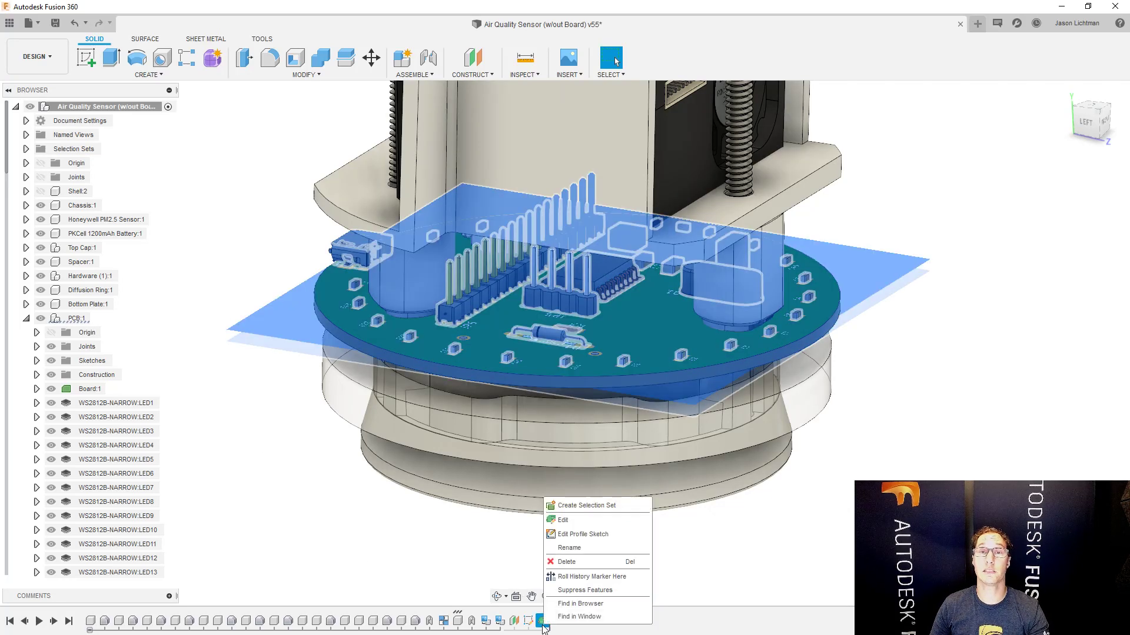
pyautogui.click(562, 520)
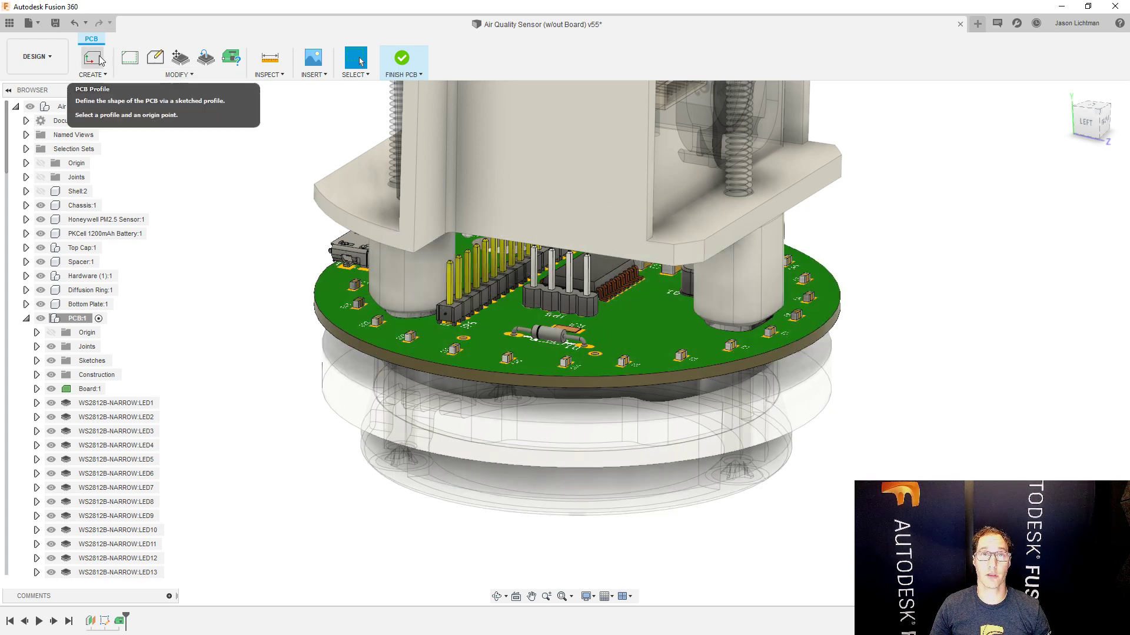
pyautogui.click(203, 66)
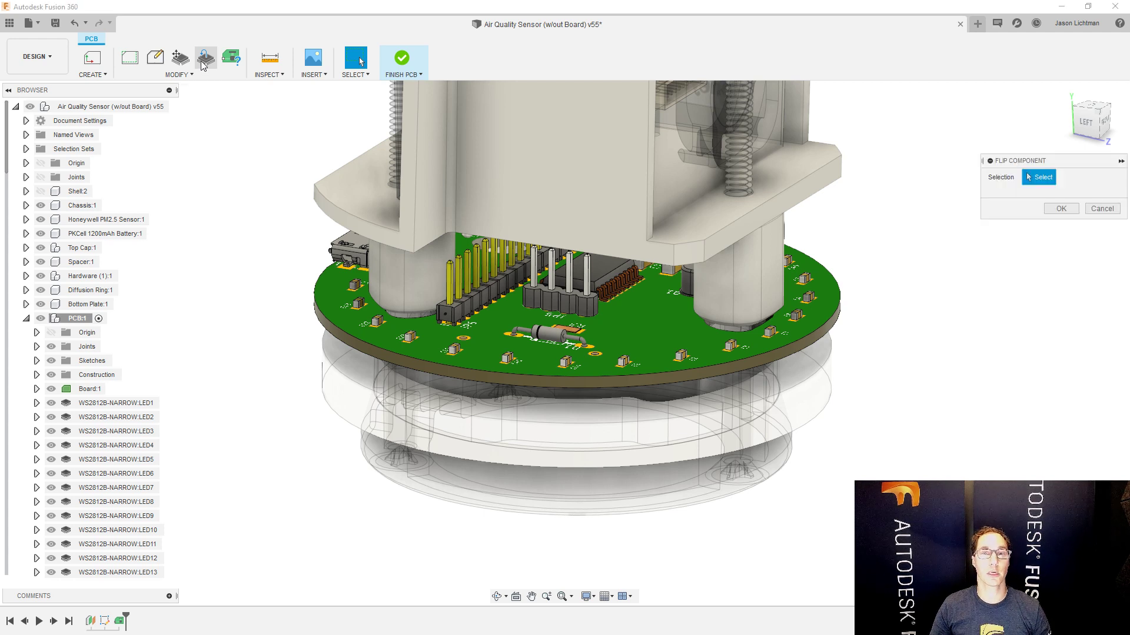
pyautogui.click(547, 305)
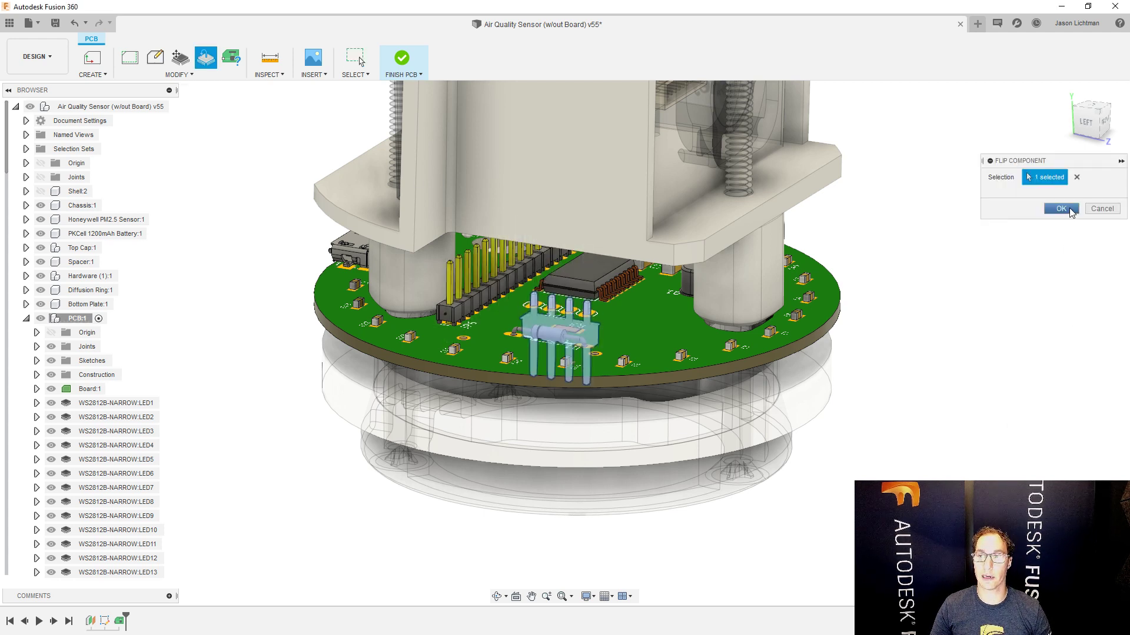
pyautogui.click(1061, 208)
# - Rotate the flipped header by -90 degrees and move it about 0.07 mm in X and 5.39 mm in Y into the DIGITAL I/O opening
pyautogui.keyDown('shift'); pyautogui.moveTo(564, 353); pyautogui.dragTo(595, 188, button='middle'); pyautogui.keyUp('shift')
pyautogui.click(1088, 123)
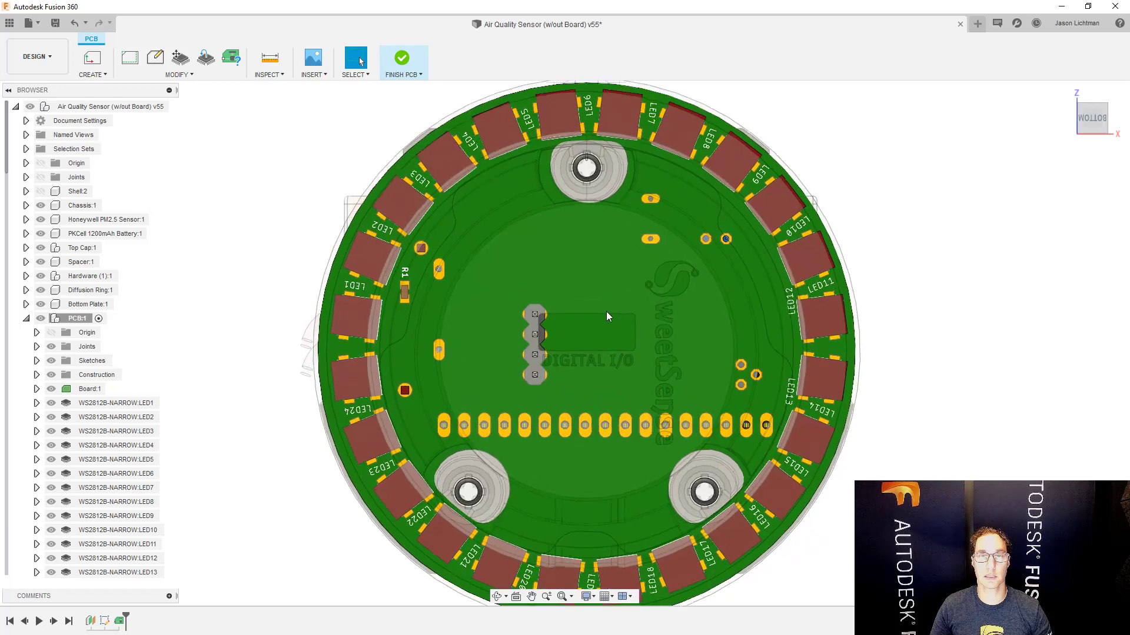
pyautogui.scroll(5, 605, 313)
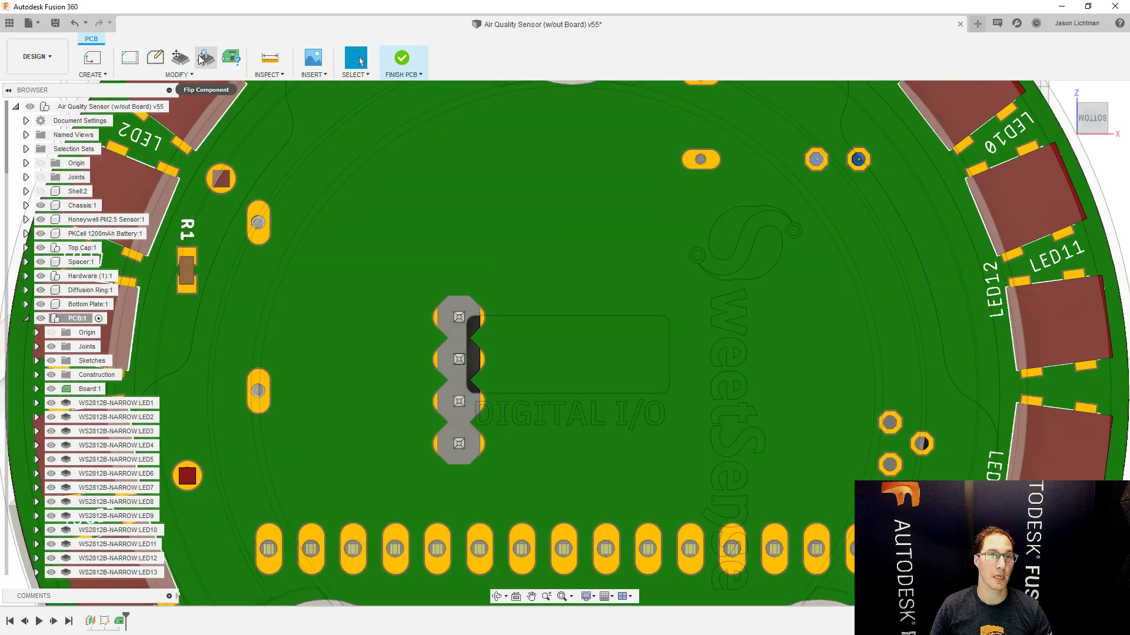
pyautogui.click(187, 57)
pyautogui.click(453, 387)
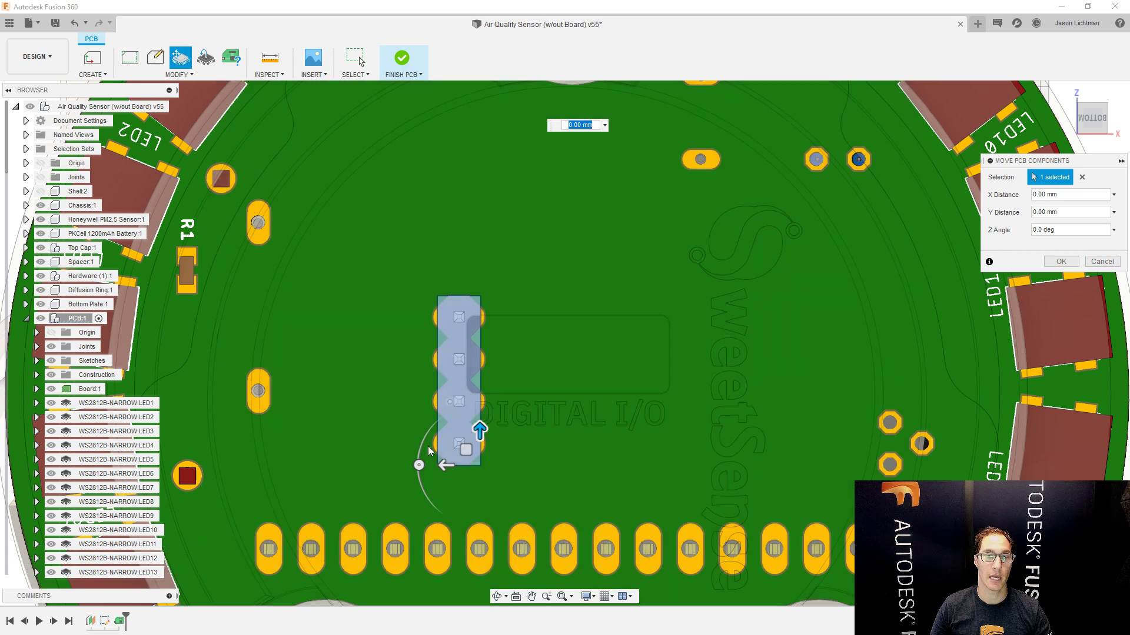
pyautogui.moveTo(419, 465); pyautogui.dragTo(472, 370)
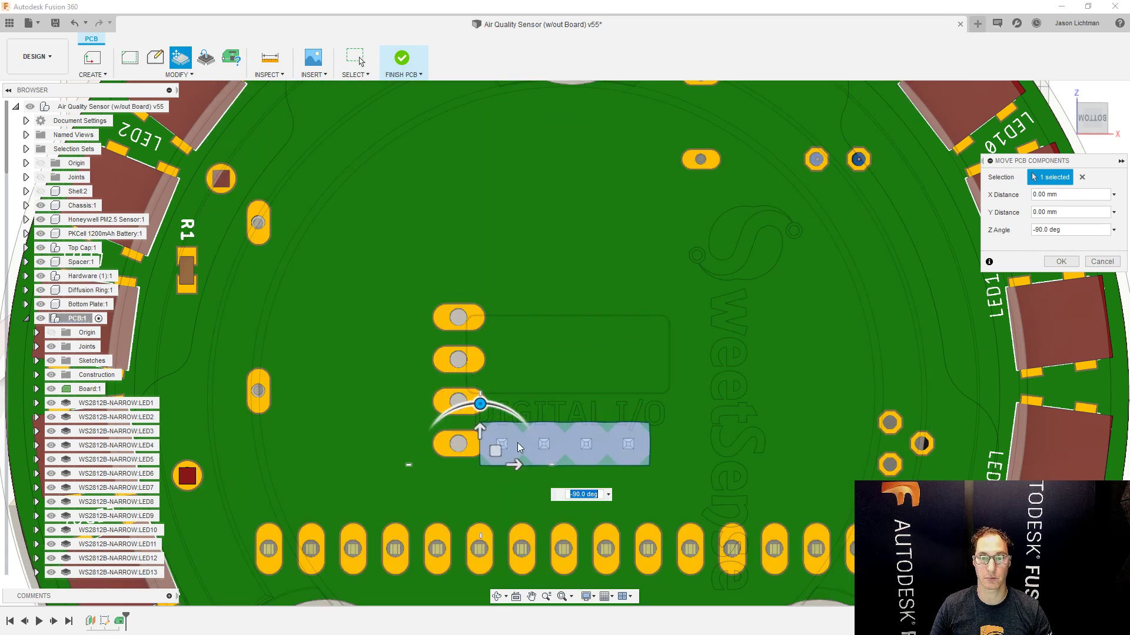
pyautogui.moveTo(494, 452); pyautogui.dragTo(495, 364)
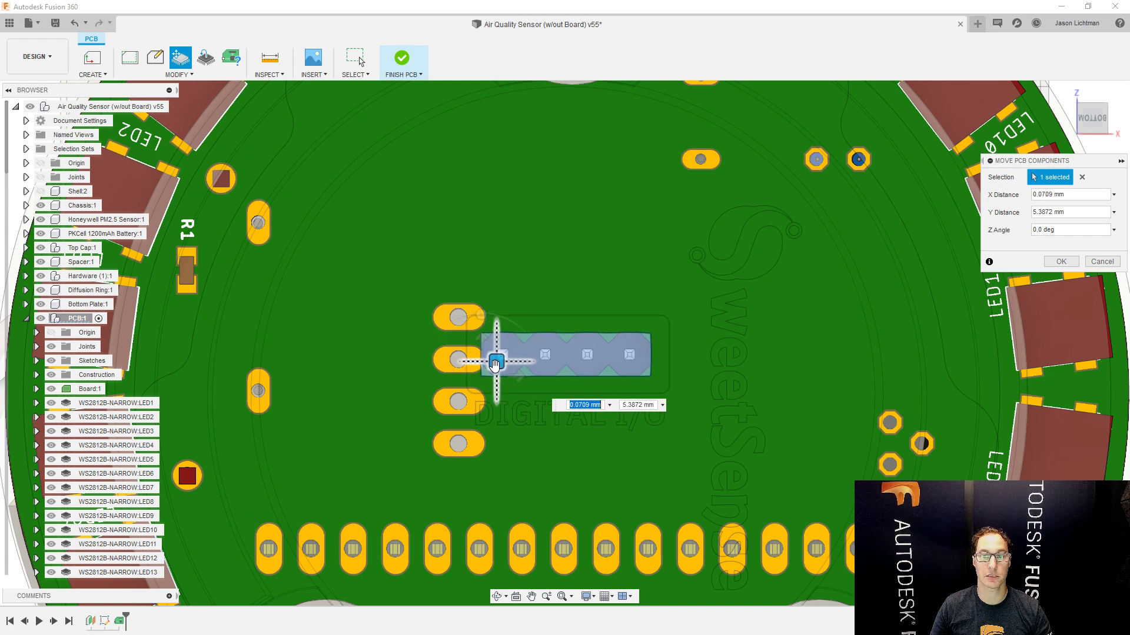
pyautogui.click(1061, 262)
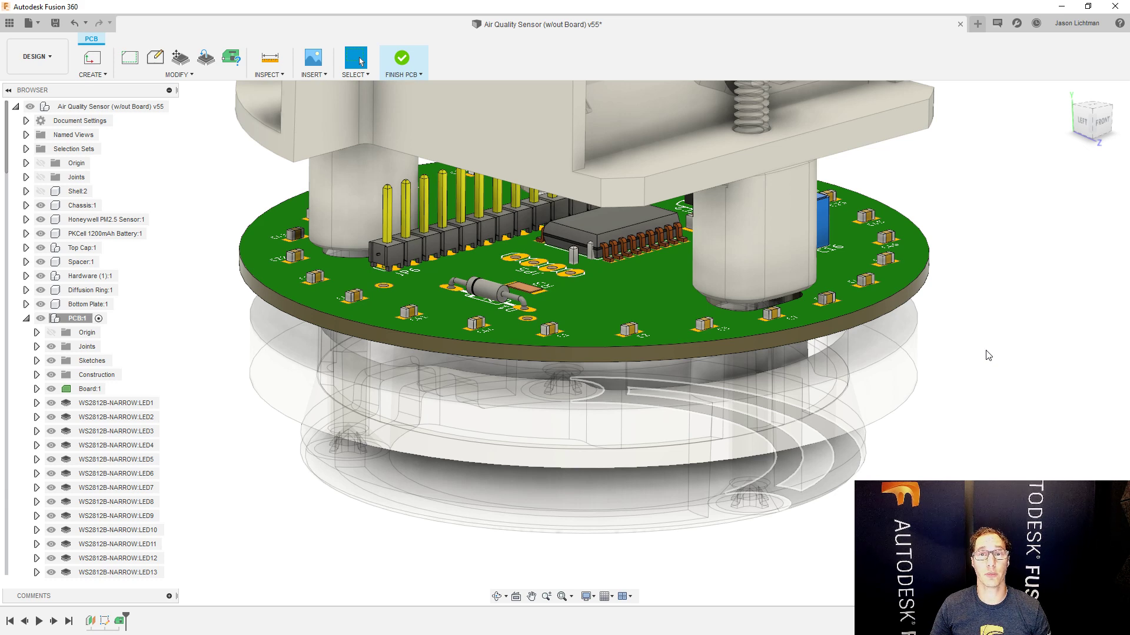
# - Move the IC1 chip about 9.3 mm in X and 11.52 mm in Y, clear of the header's protruding pins
pyautogui.click(185, 58)
pyautogui.click(625, 236)
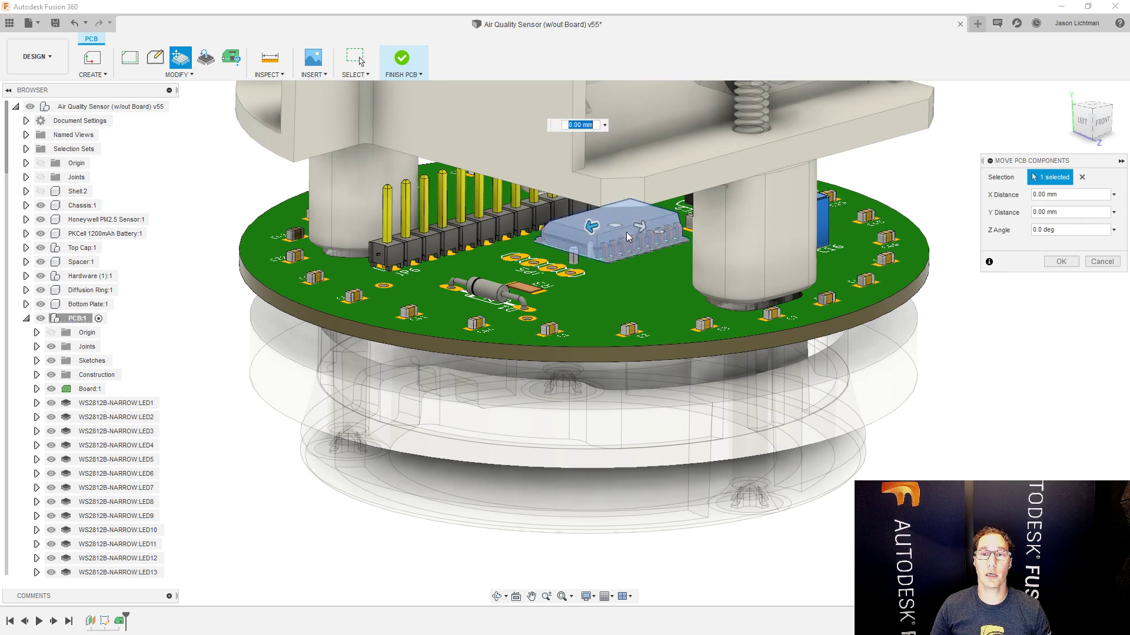
pyautogui.moveTo(625, 221); pyautogui.dragTo(633, 267)
pyautogui.keyDown('shift'); pyautogui.moveTo(633, 266); pyautogui.dragTo(585, 283, button='middle'); pyautogui.keyUp('shift')
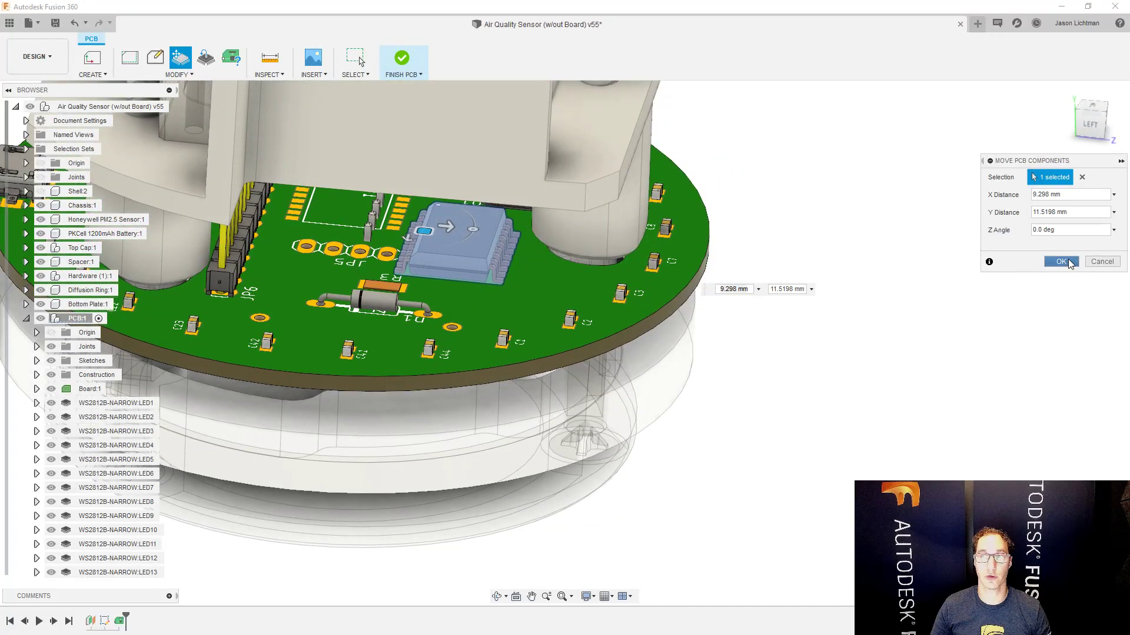
pyautogui.click(1061, 261)
pyautogui.keyDown('shift'); pyautogui.moveTo(905, 342); pyautogui.dragTo(402, 352, button='middle'); pyautogui.keyUp('shift')
pyautogui.scroll(5, 404, 365)
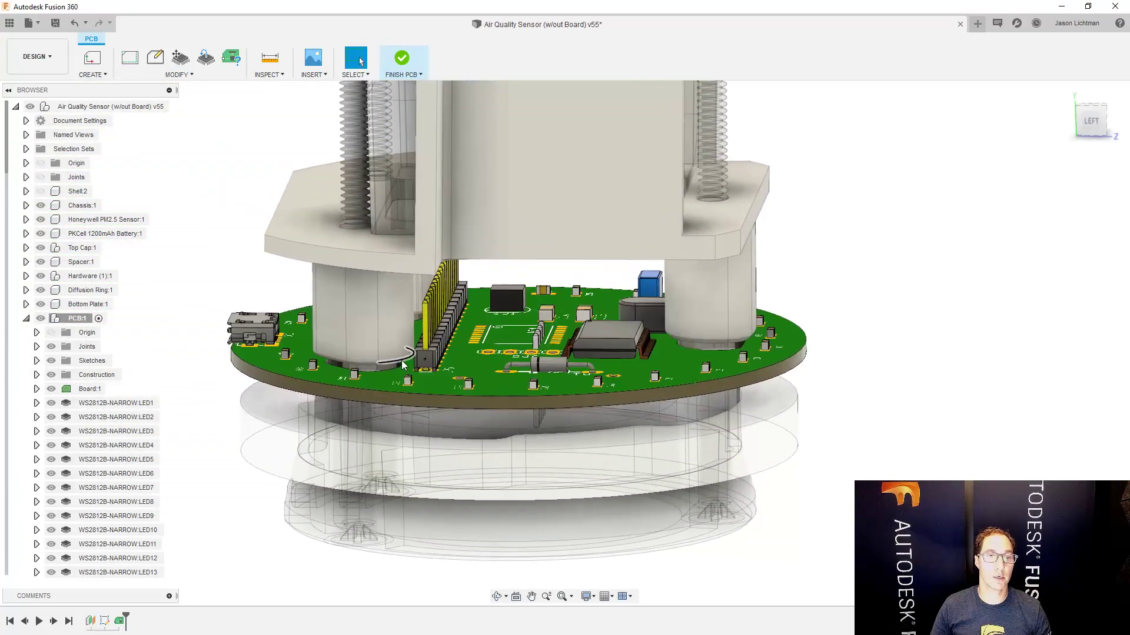
pyautogui.scroll(4, 404, 365)
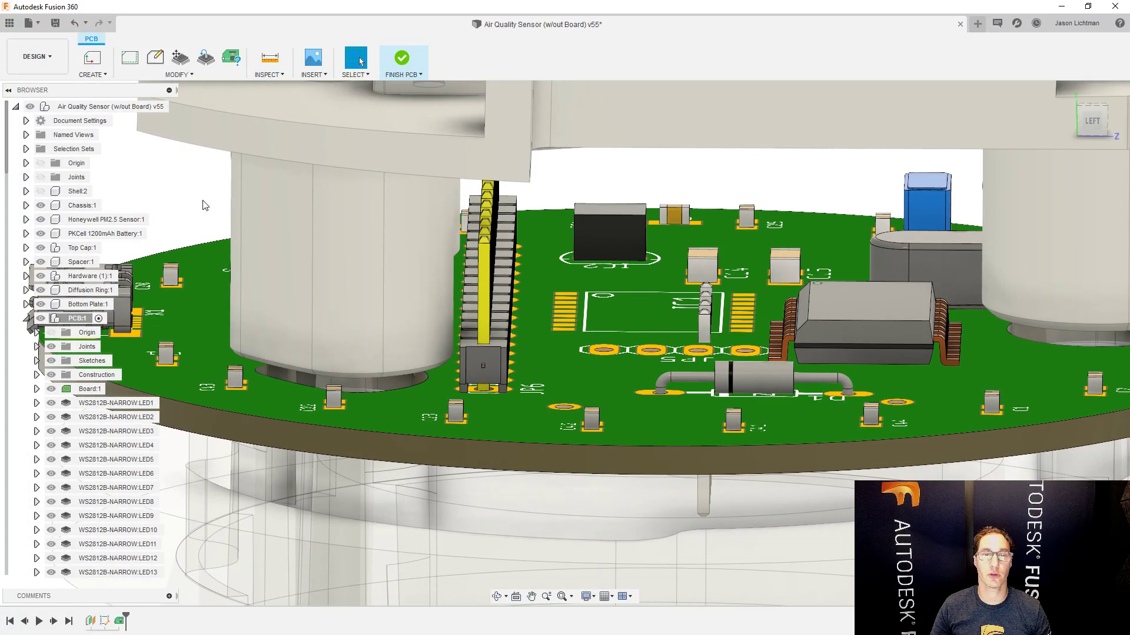
# - Move the long yellow pin header (JP6) on the PCB about -0.92 mm in Y
pyautogui.click(180, 59)
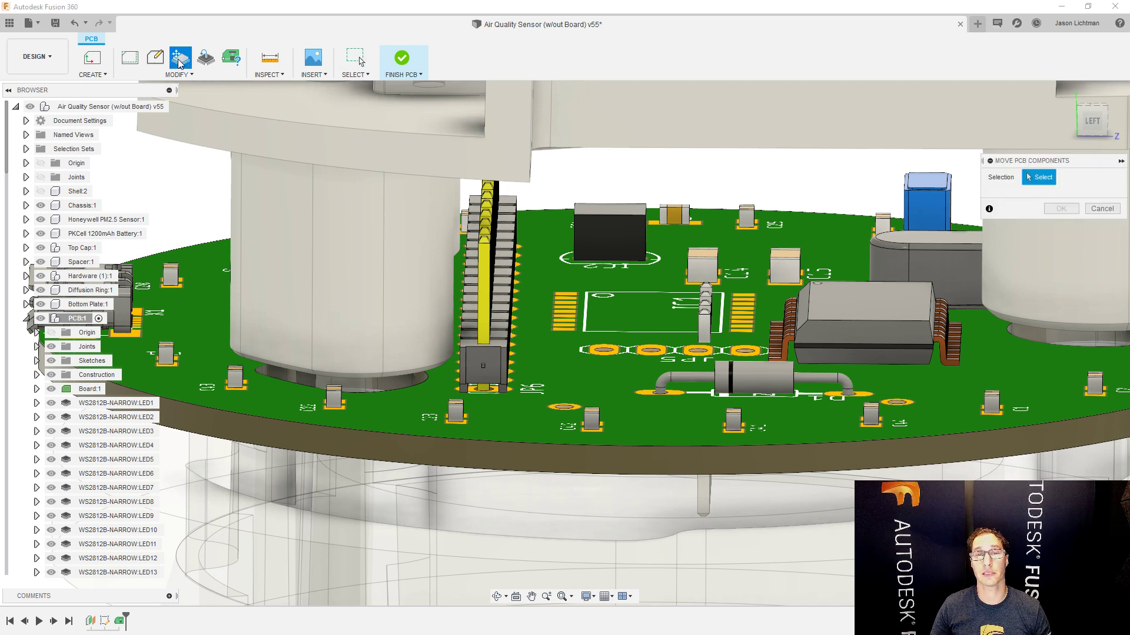
pyautogui.click(486, 216)
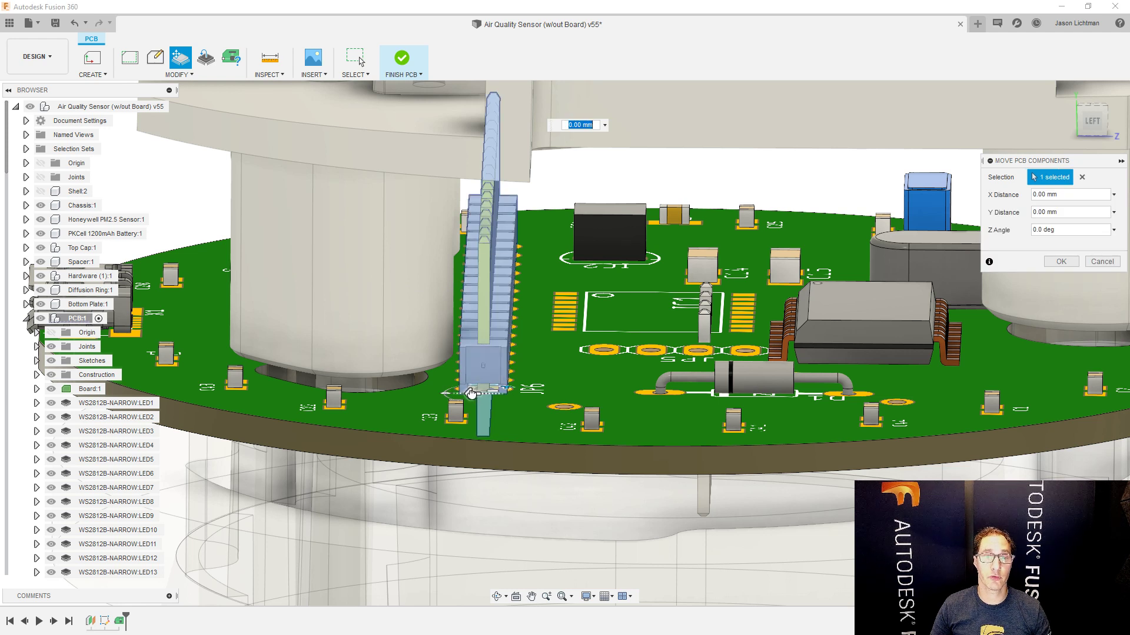
pyautogui.moveTo(471, 393); pyautogui.dragTo(488, 395)
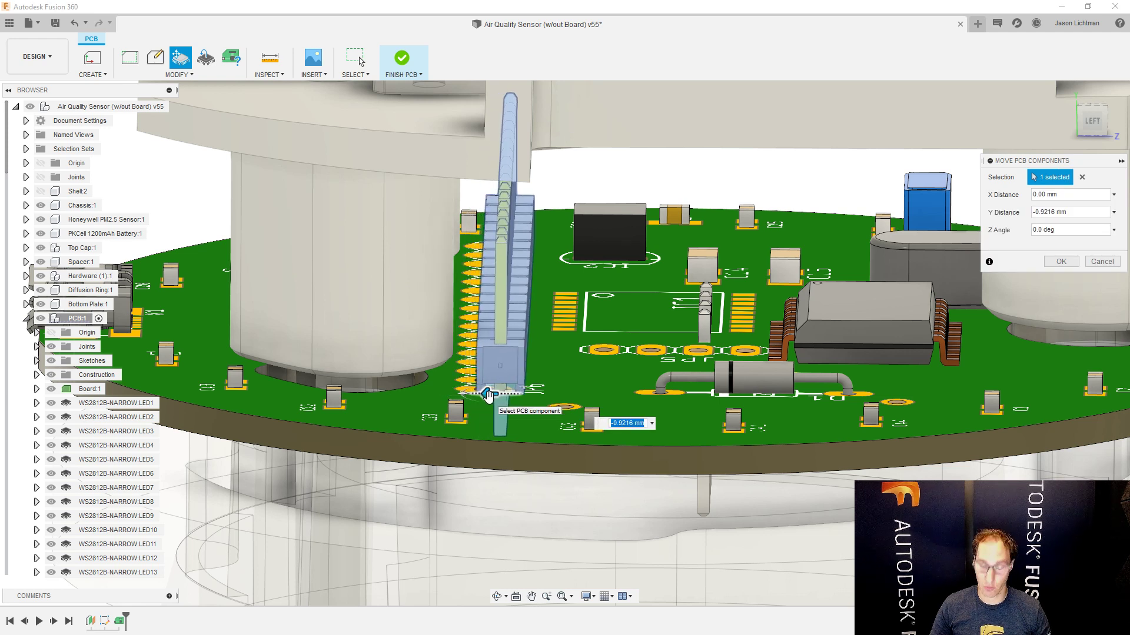
pyautogui.press('Return')
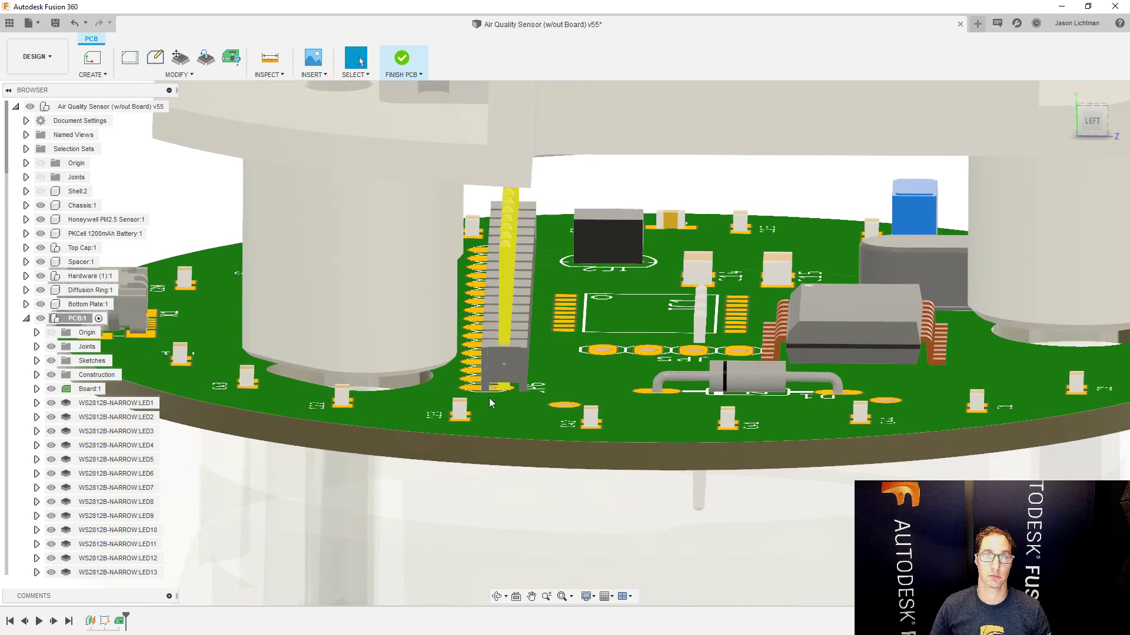
# - Move the oblong grey crystal next to the blue capacitor about -2.85 mm in X and 0.59 mm in Y
pyautogui.scroll(-5, 489, 398)
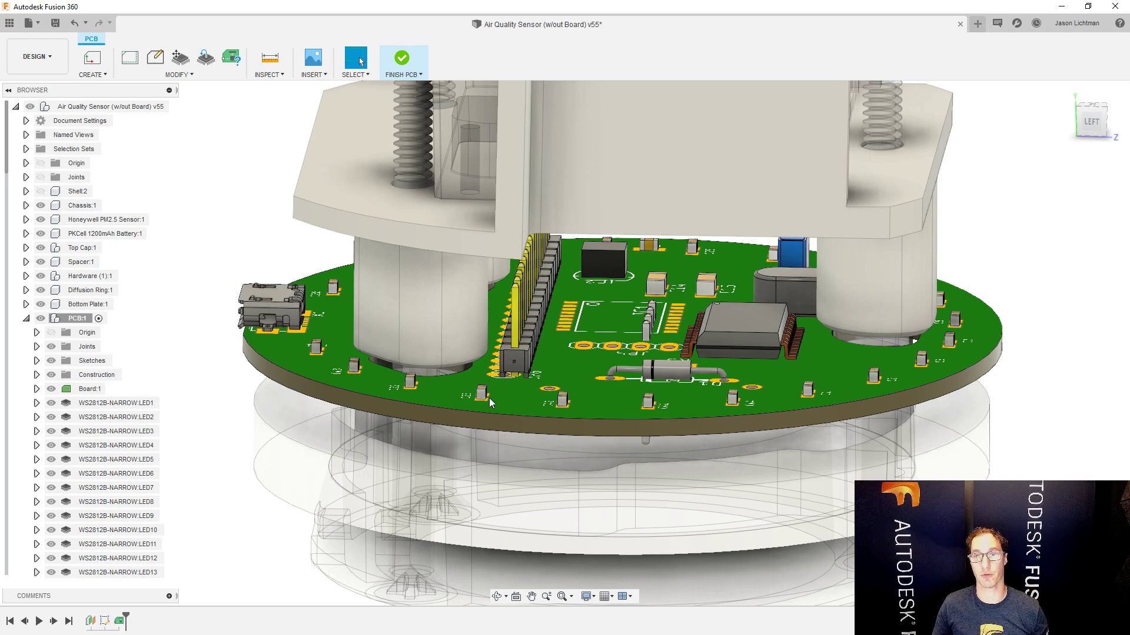
pyautogui.keyDown('shift'); pyautogui.moveTo(489, 398); pyautogui.dragTo(518, 252, button='middle'); pyautogui.keyUp('shift')
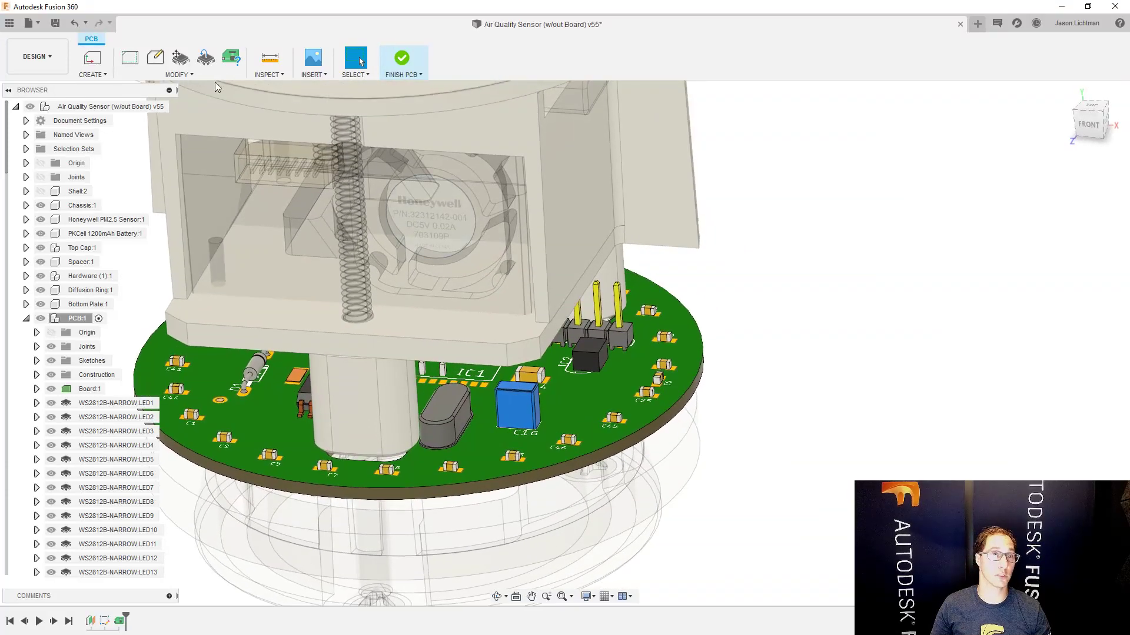
pyautogui.click(180, 57)
pyautogui.click(445, 417)
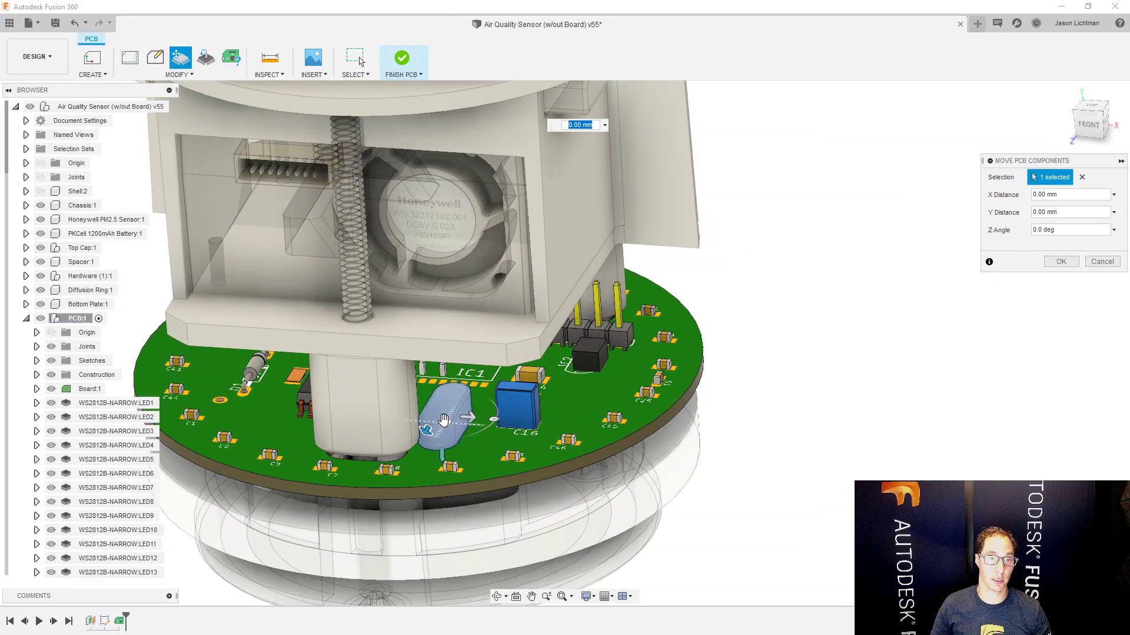
pyautogui.moveTo(445, 417); pyautogui.dragTo(455, 409)
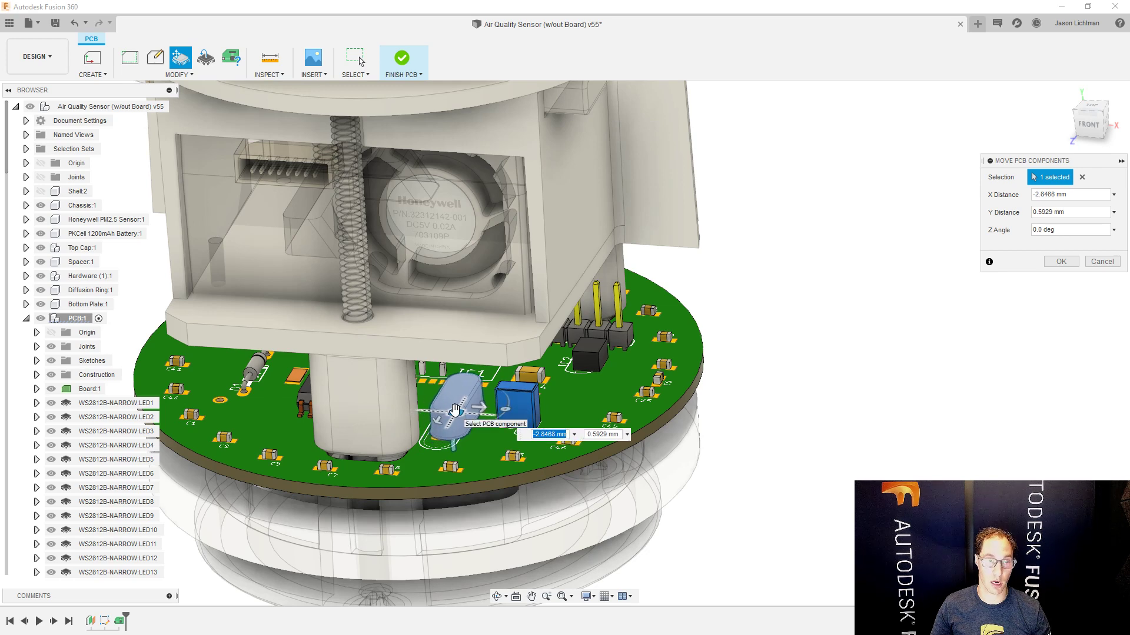
pyautogui.press('Return')
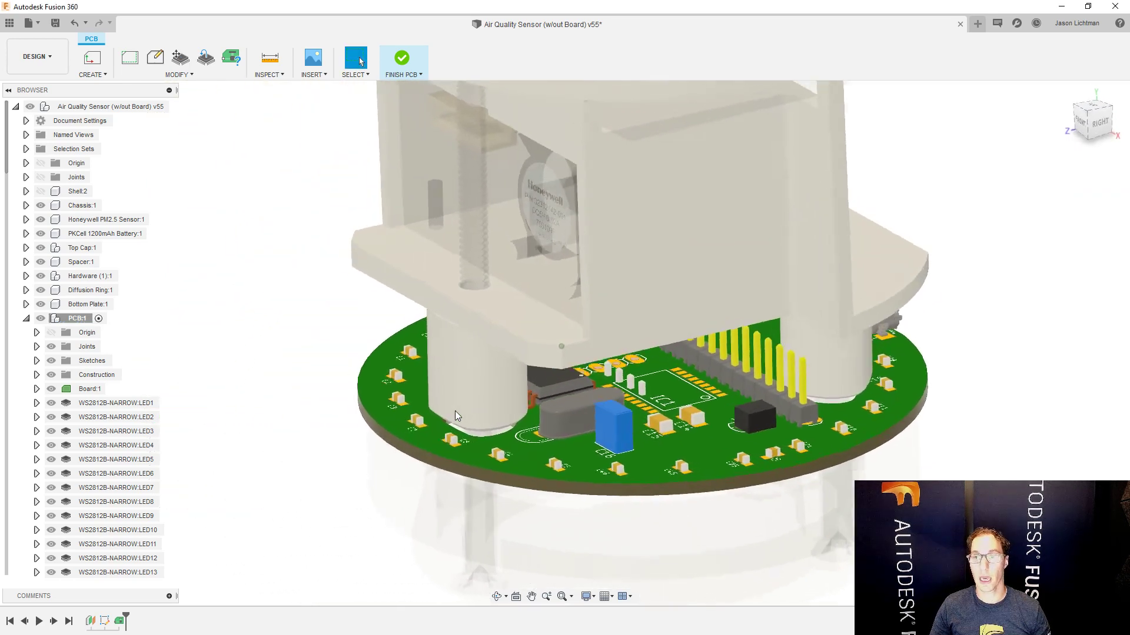
# - Move the black IC2 component near the pin header about 2.05 mm in X and finish editing the PCB
pyautogui.click(180, 57)
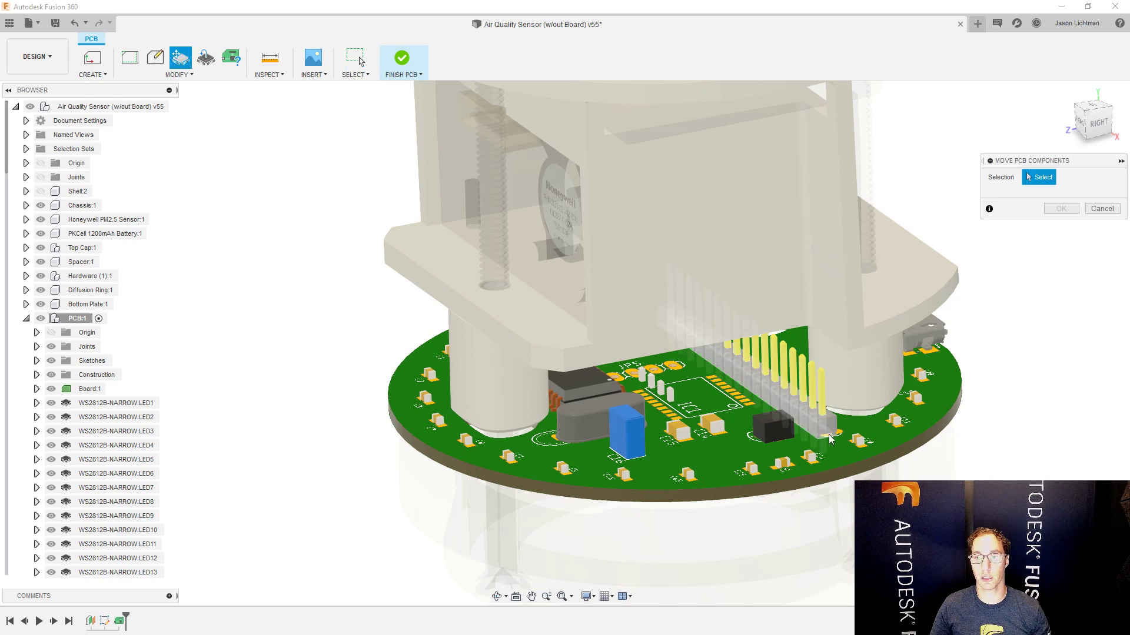
pyautogui.click(780, 430)
pyautogui.moveTo(754, 437); pyautogui.dragTo(739, 440)
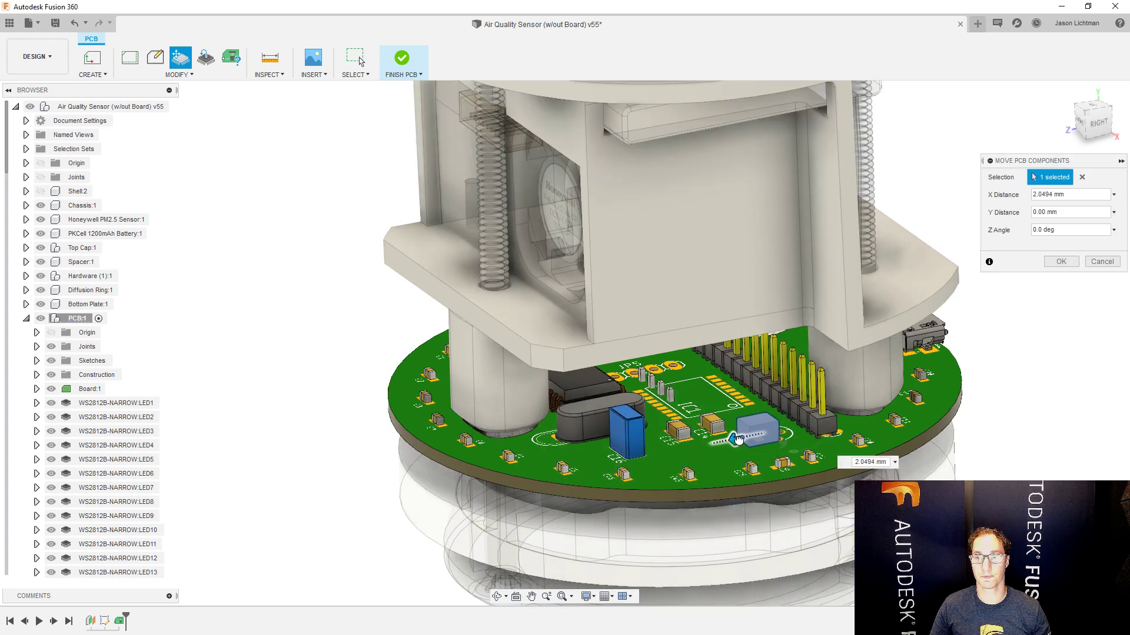
pyautogui.click(1041, 194)
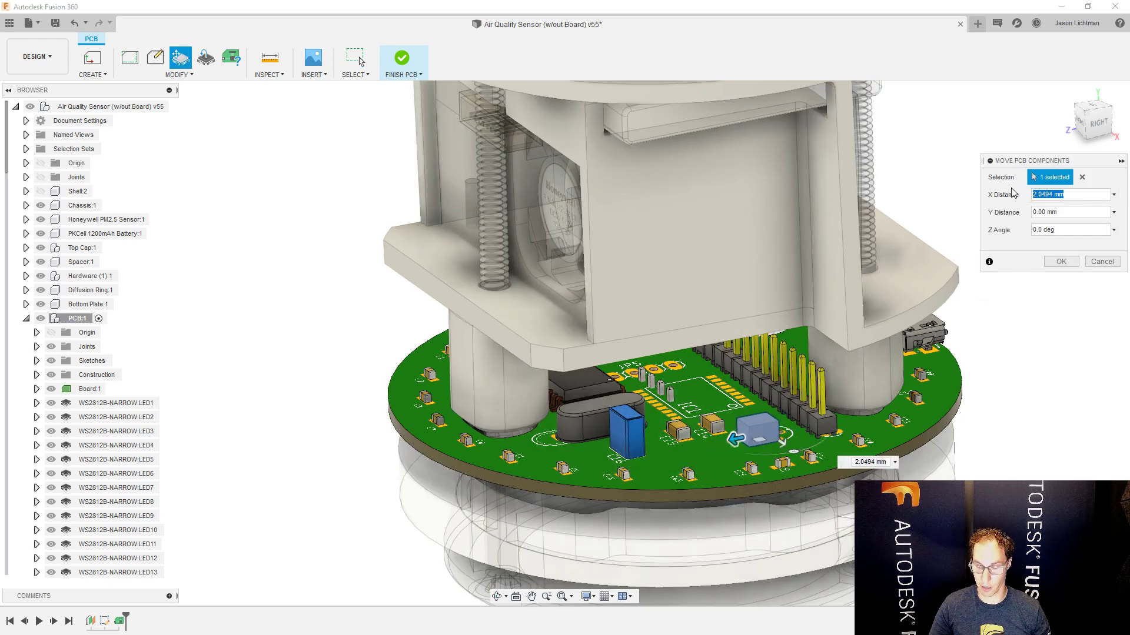
pyautogui.press('Return')
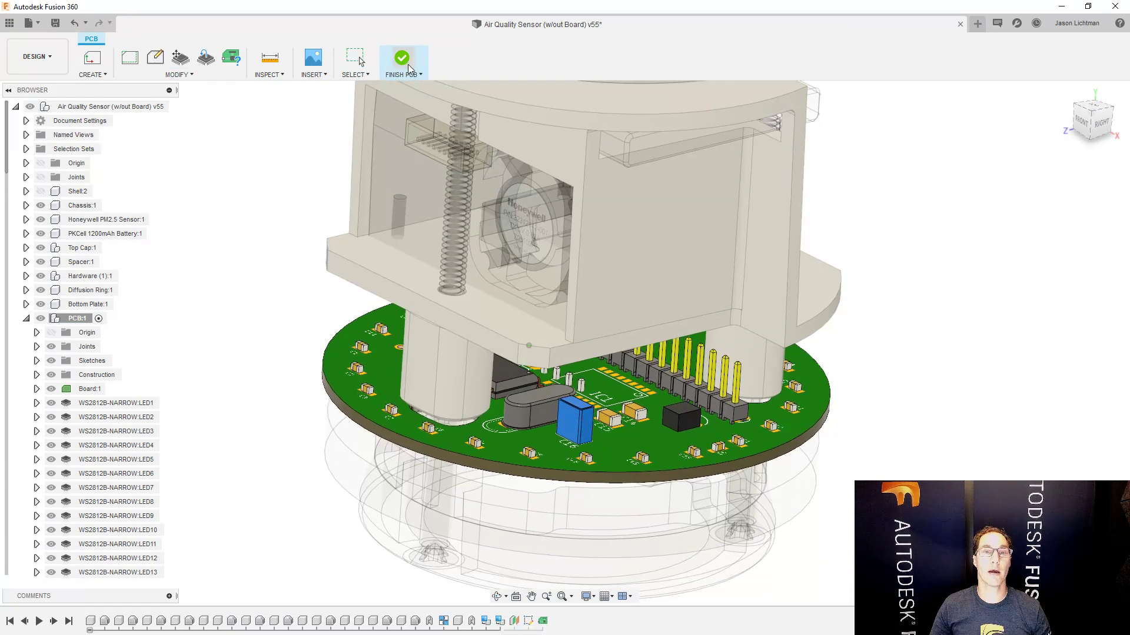
pyautogui.click(408, 65)
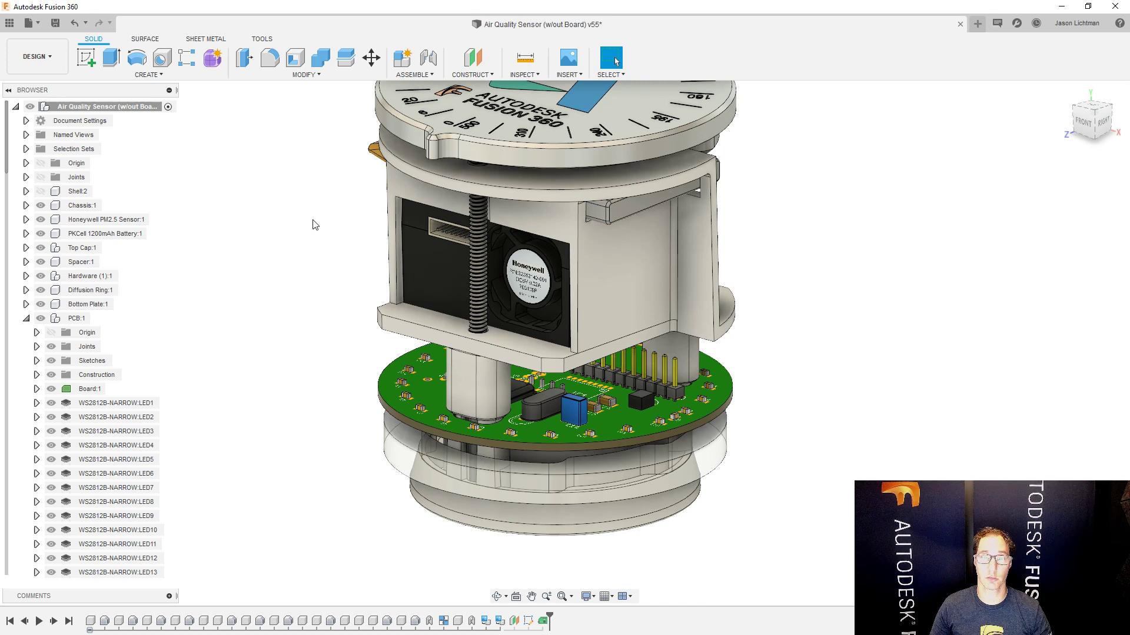
# - Save the design with the version description "Moved Components to eliminate interferences" and close the document
pyautogui.hotkey('ctrl', 's')
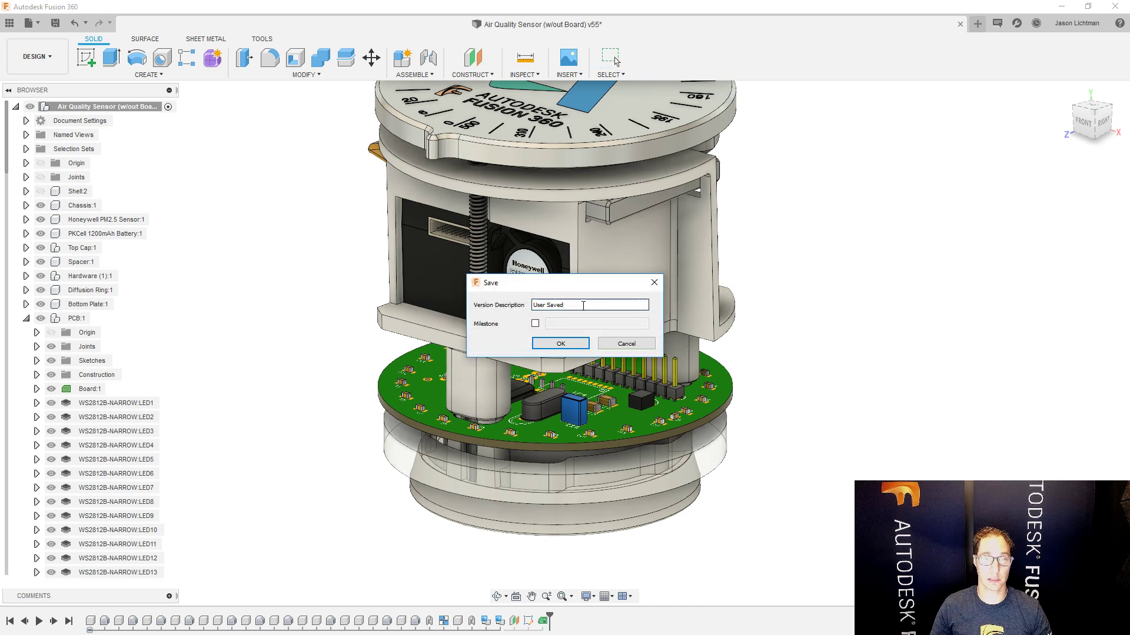
pyautogui.moveTo(582, 305); pyautogui.dragTo(524, 303)
pyautogui.write('Move')
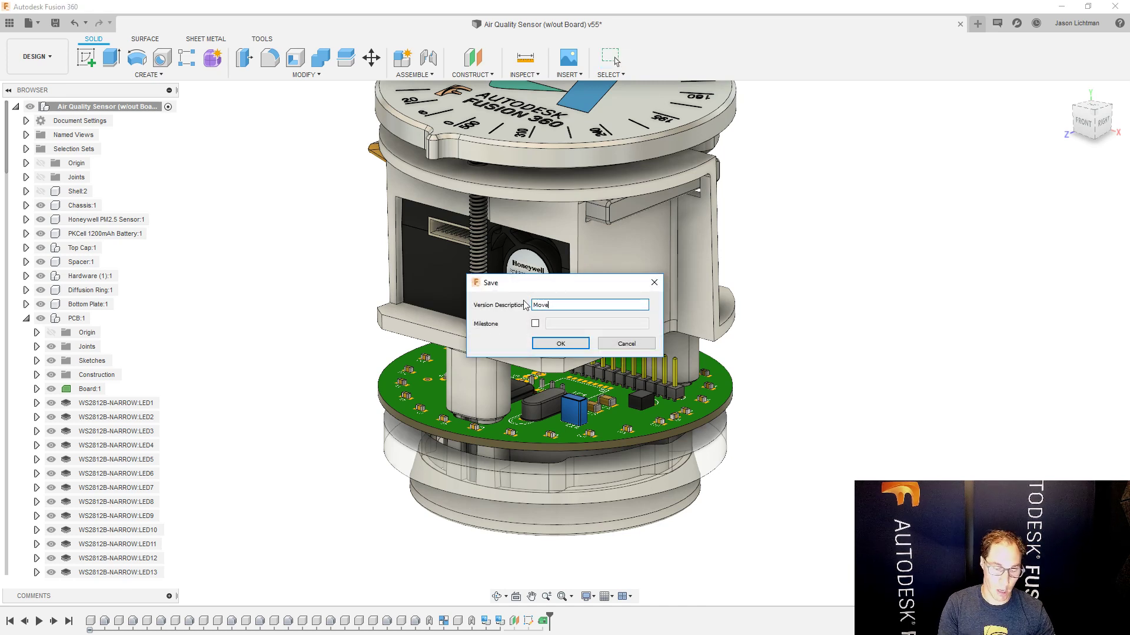
pyautogui.write('d Componenet')
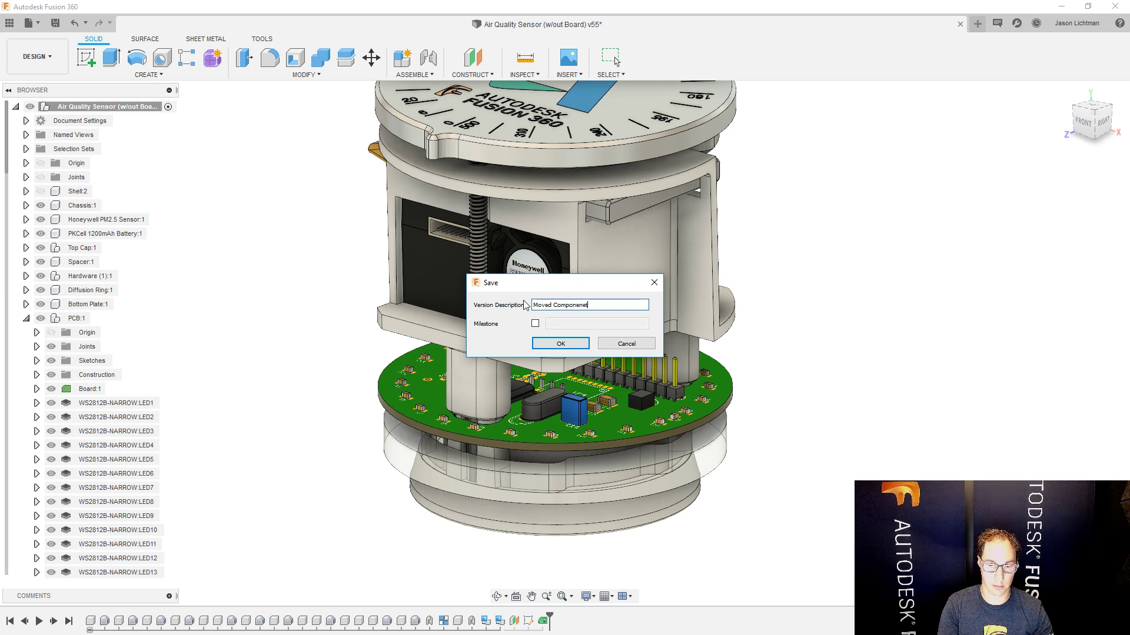
pyautogui.press('BackSpace')
pyautogui.press('BackSpace')
pyautogui.write('ts to match')
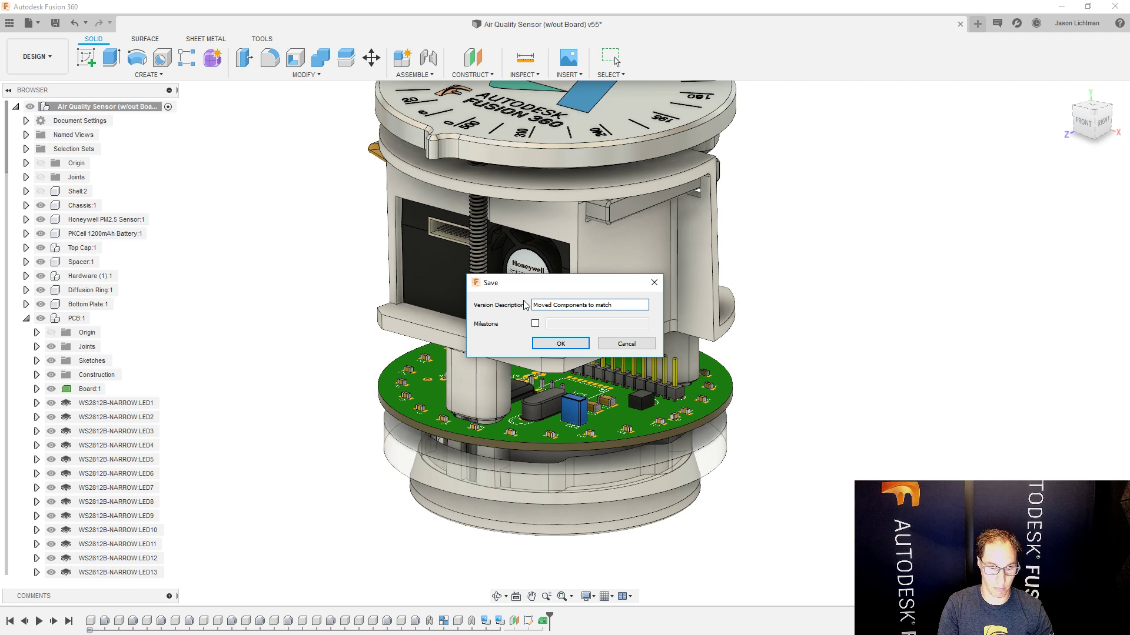
pyautogui.write(' ph')
pyautogui.press('BackSpace')
pyautogui.press('BackSpace')
pyautogui.press('BackSpace')
pyautogui.press('BackSpace')
pyautogui.press('BackSpace')
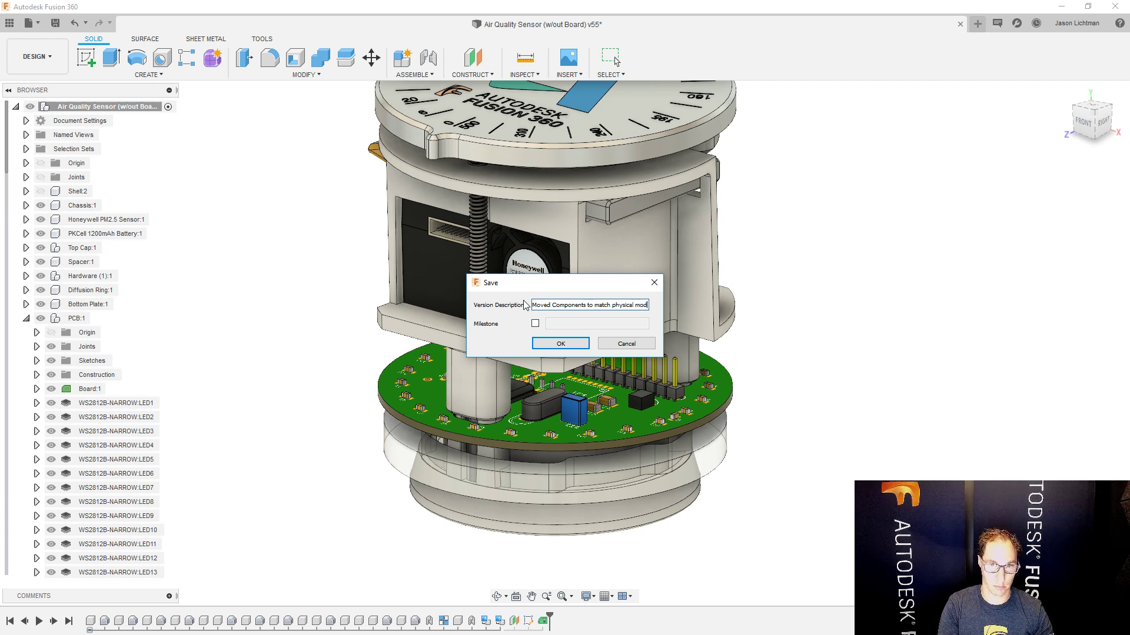
pyautogui.press('BackSpace')
pyautogui.press('BackSpace')
pyautogui.press('BackSpace')
pyautogui.press('BackSpace')
pyautogui.press('BackSpace')
pyautogui.press('BackSpace')
pyautogui.press('BackSpace')
pyautogui.press('BackSpace')
pyautogui.press('BackSpace')
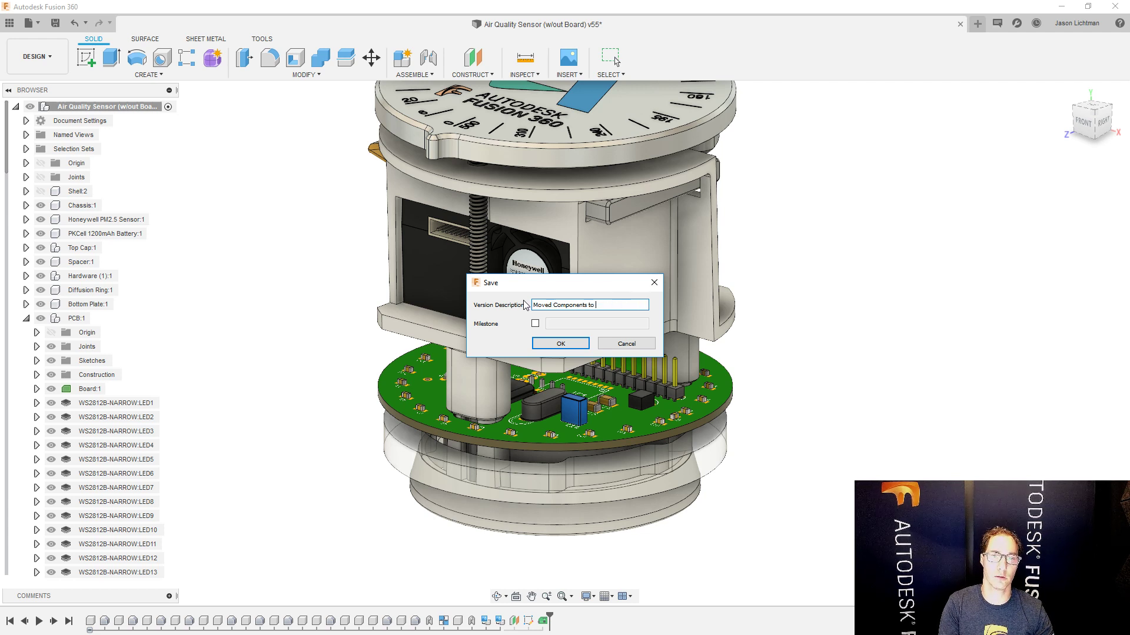
pyautogui.write('elim')
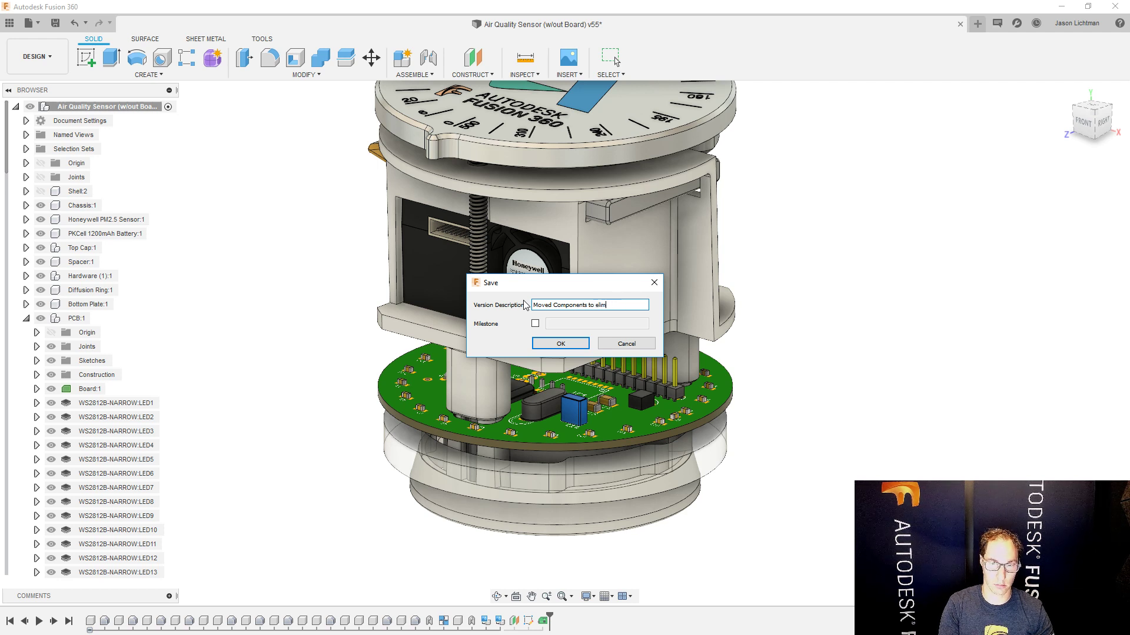
pyautogui.write('inate')
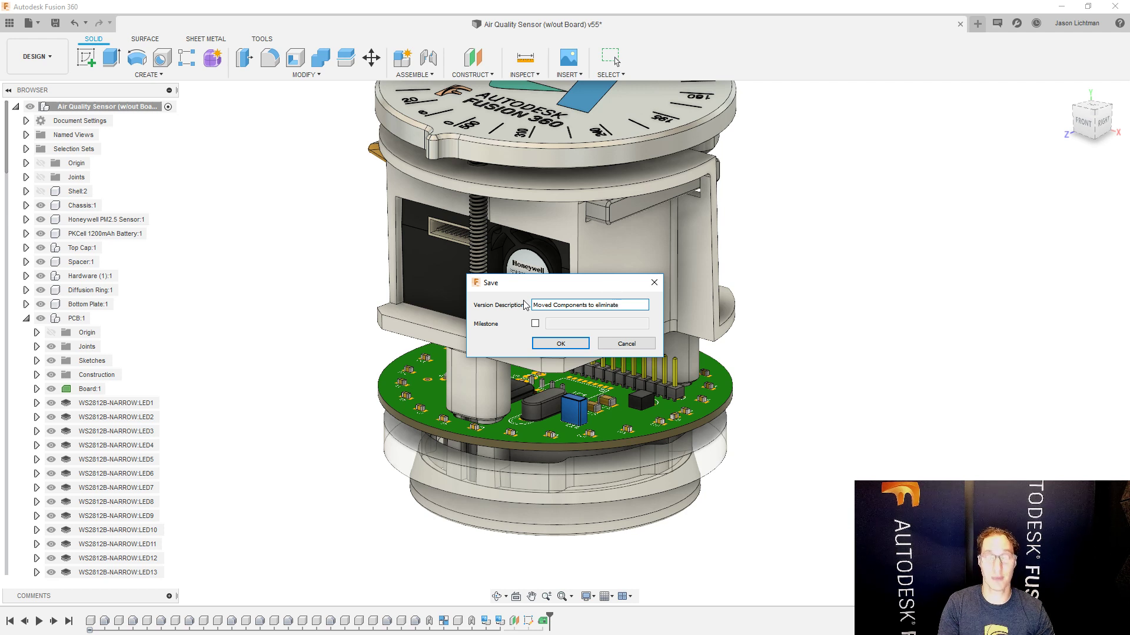
pyautogui.write(' interferen')
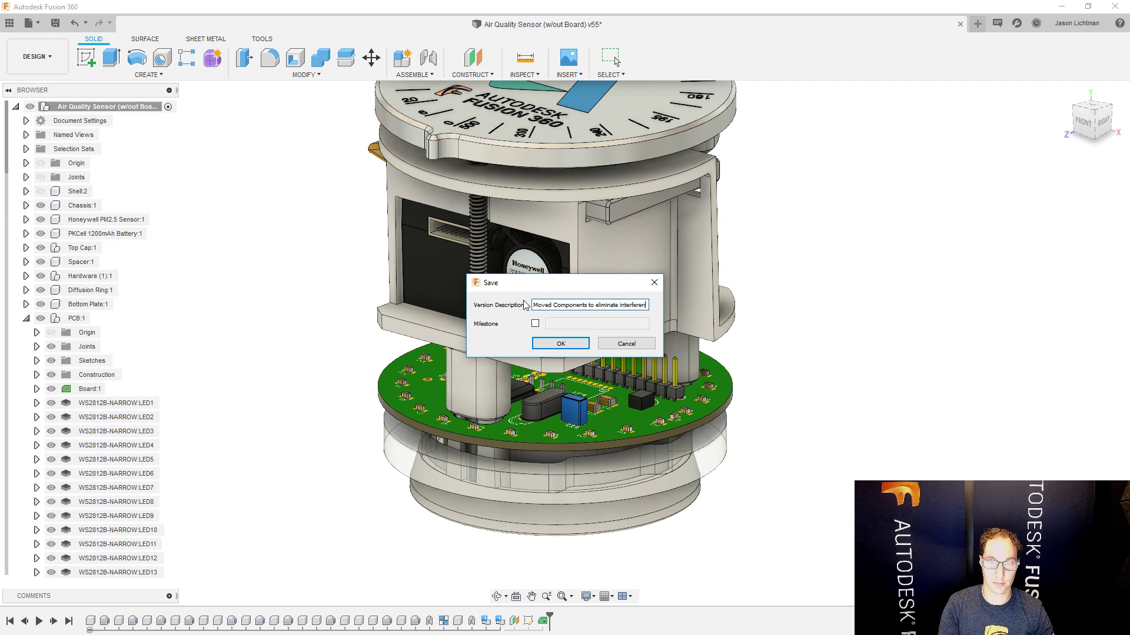
pyautogui.write('ces')
pyautogui.press('Return')
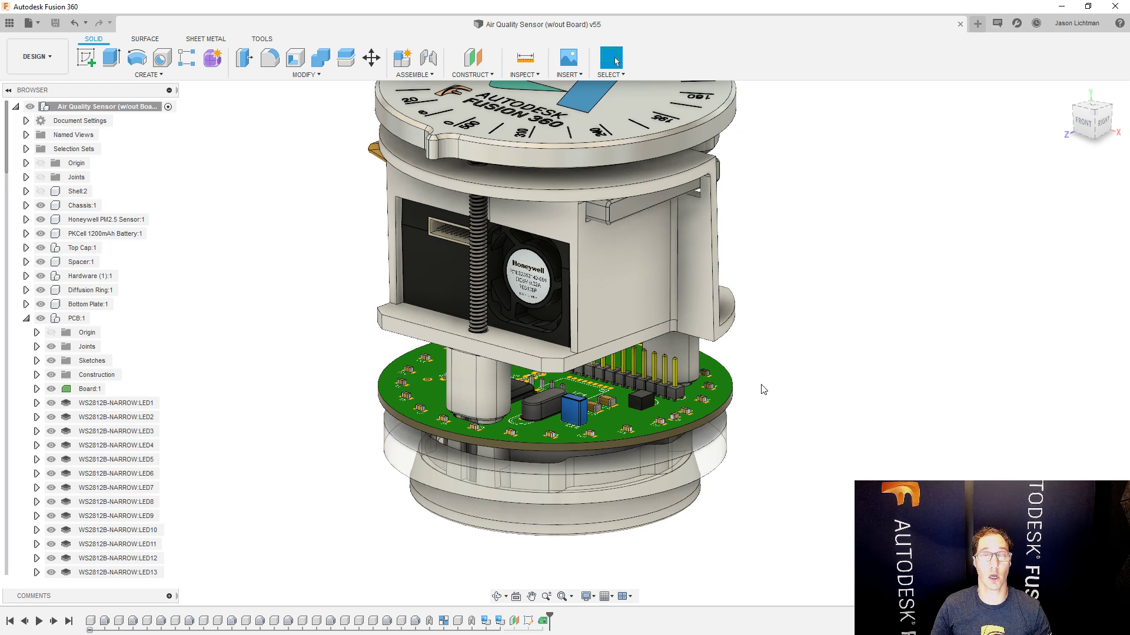
pyautogui.click(960, 24)
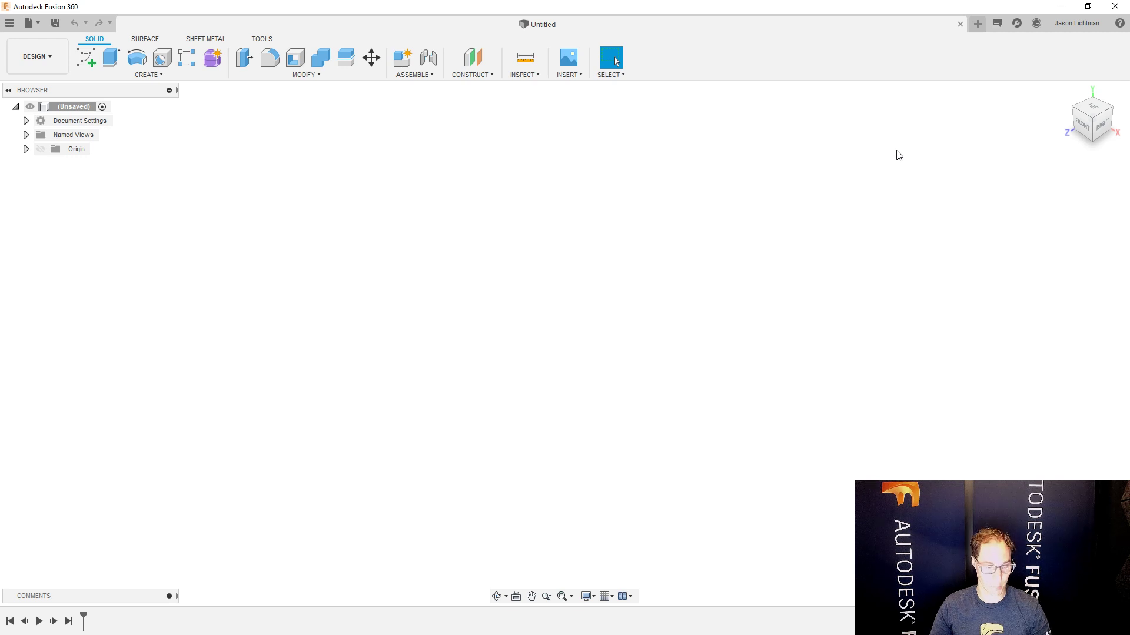
# - Switch to the EAGLE board and pull the latest version from Fusion 360 into it, closing the sync dialog
pyautogui.hotkey('alt', 'Tab')
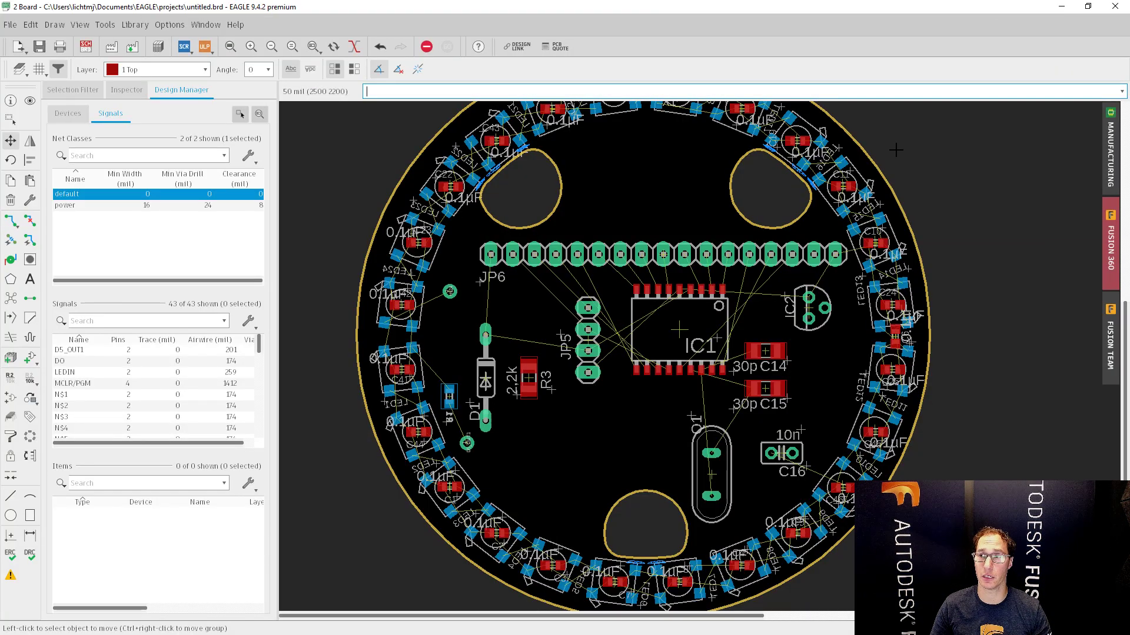
pyautogui.click(1111, 258)
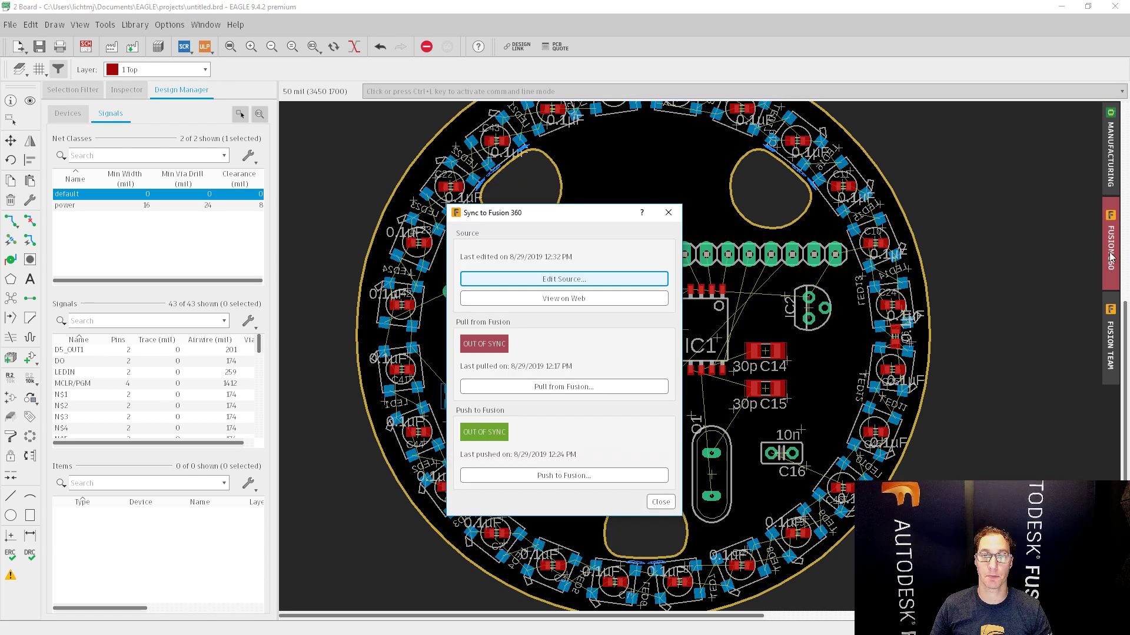
pyautogui.click(507, 386)
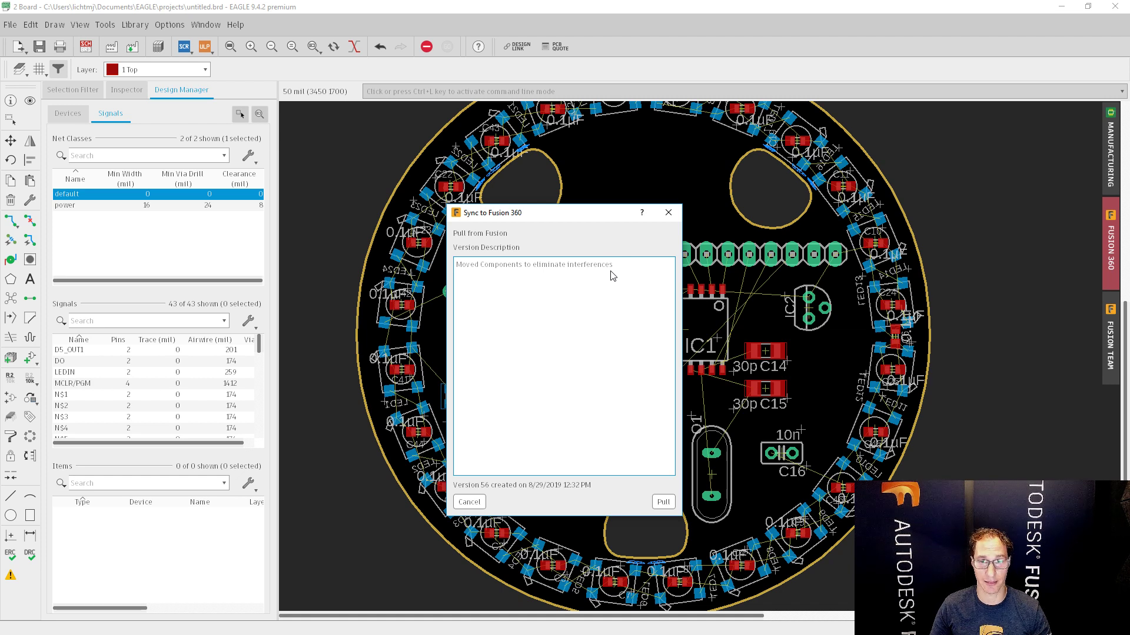
pyautogui.click(665, 502)
pyautogui.moveTo(578, 215); pyautogui.dragTo(220, 205)
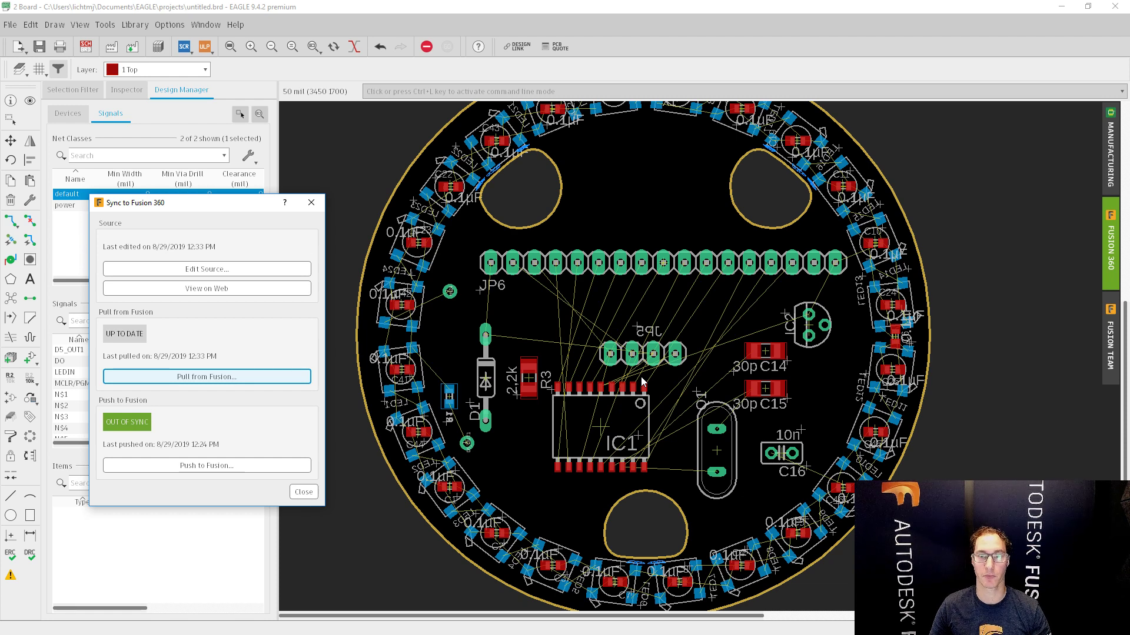
pyautogui.click(305, 493)
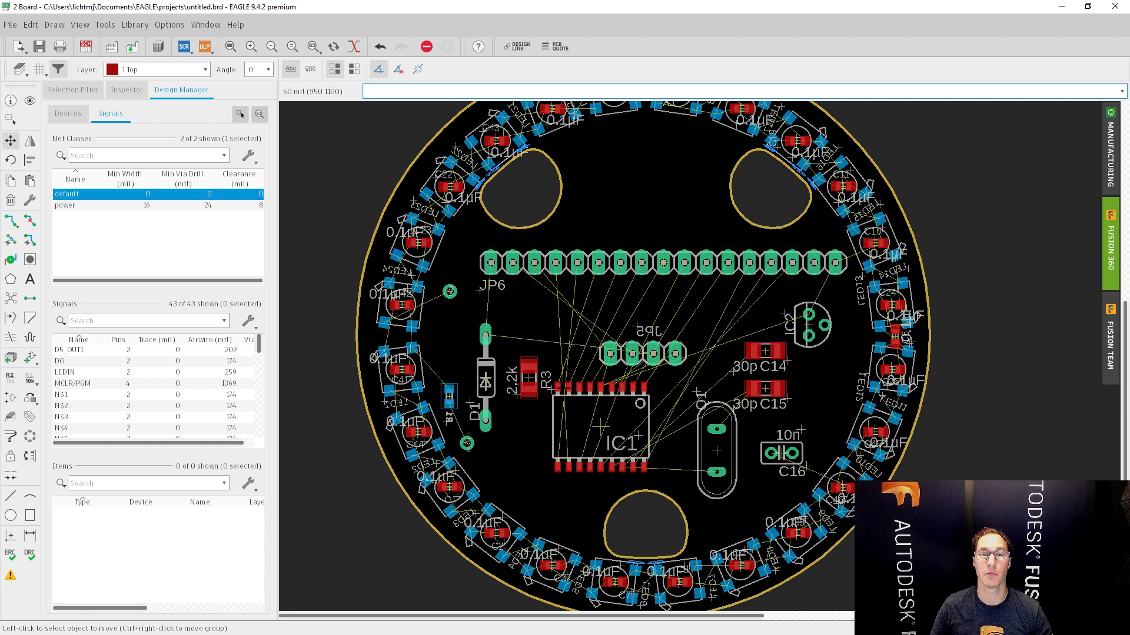
# - Examine the IC1 and header connections in the schematic and return to the board
pyautogui.click(88, 47)
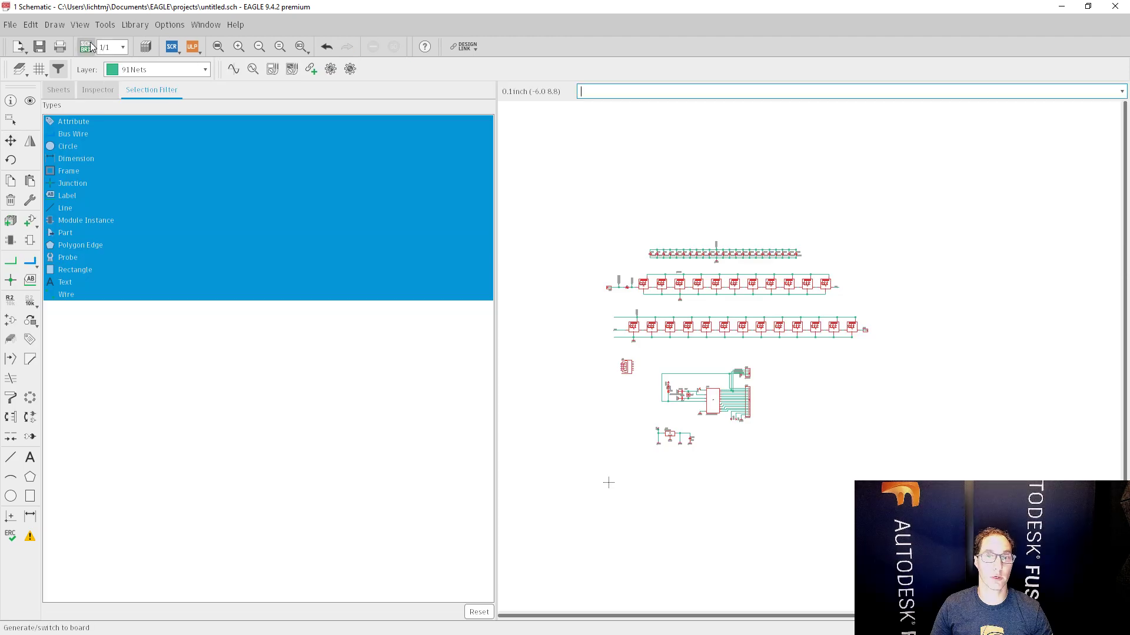
pyautogui.scroll(3, 730, 322)
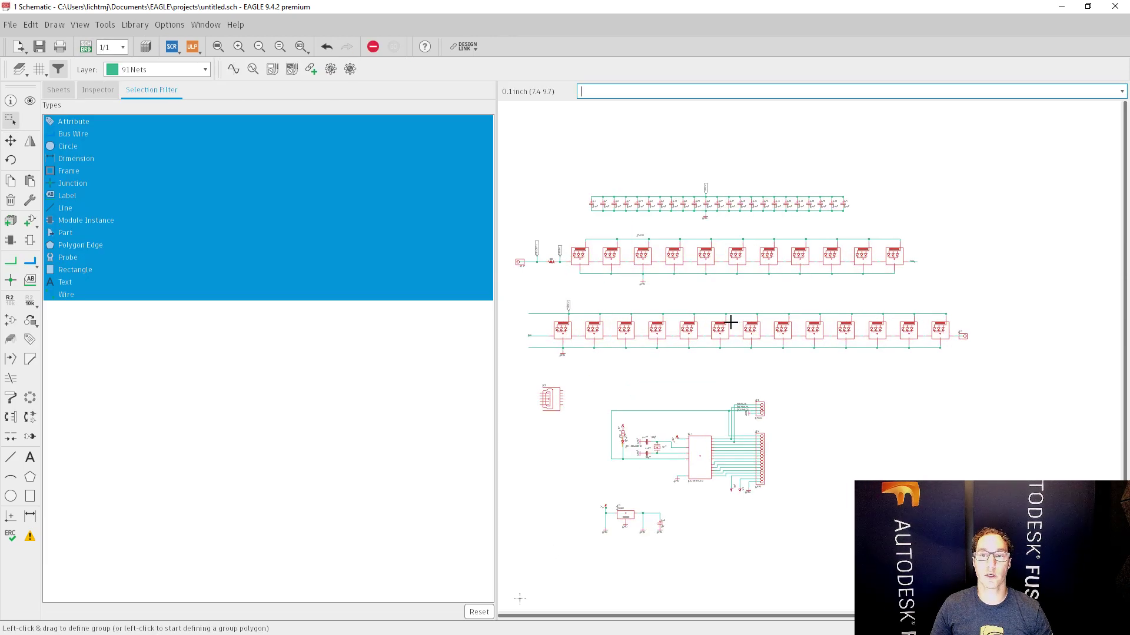
pyautogui.scroll(5, 719, 450)
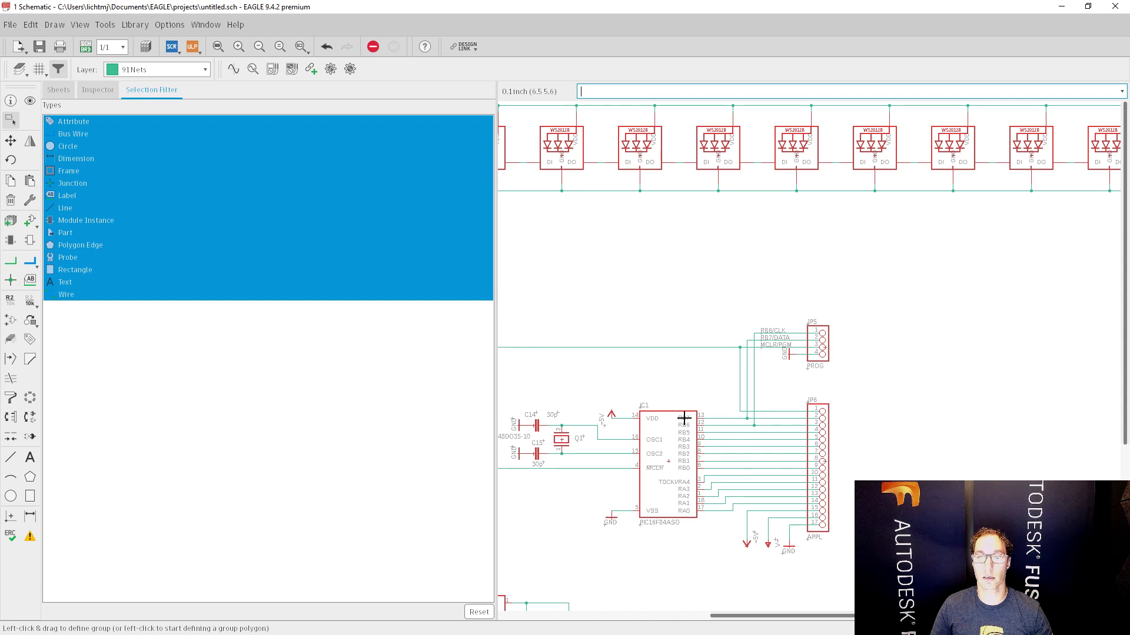
pyautogui.click(85, 47)
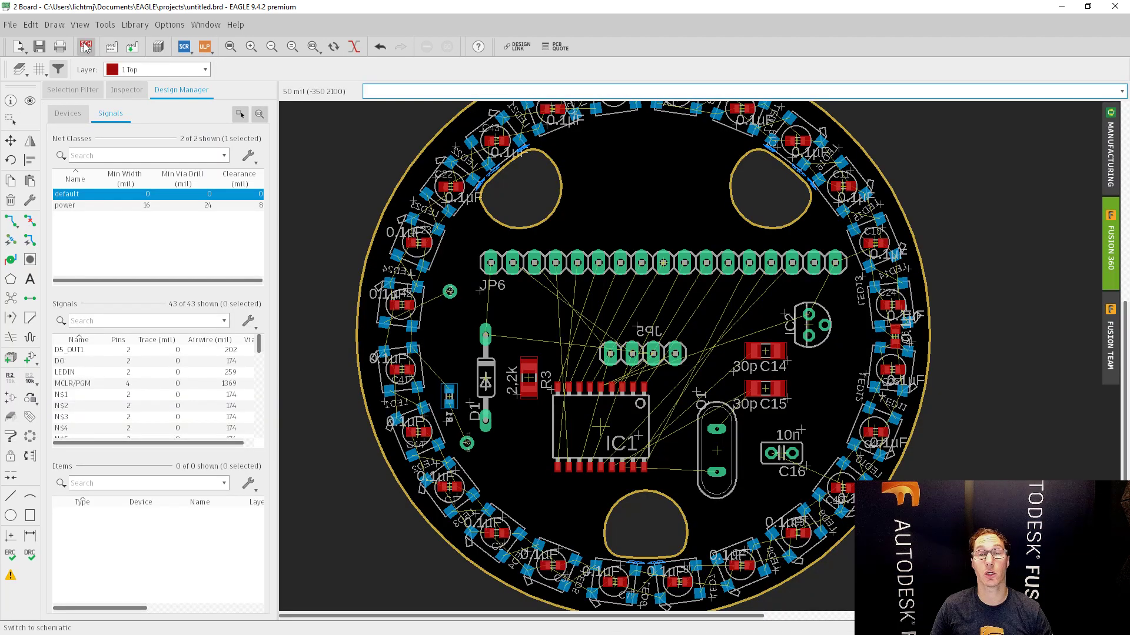
# - Run the autorouter on the whole board with Low effort, automatic grid selection and the TopRouter variant
pyautogui.click(30, 241)
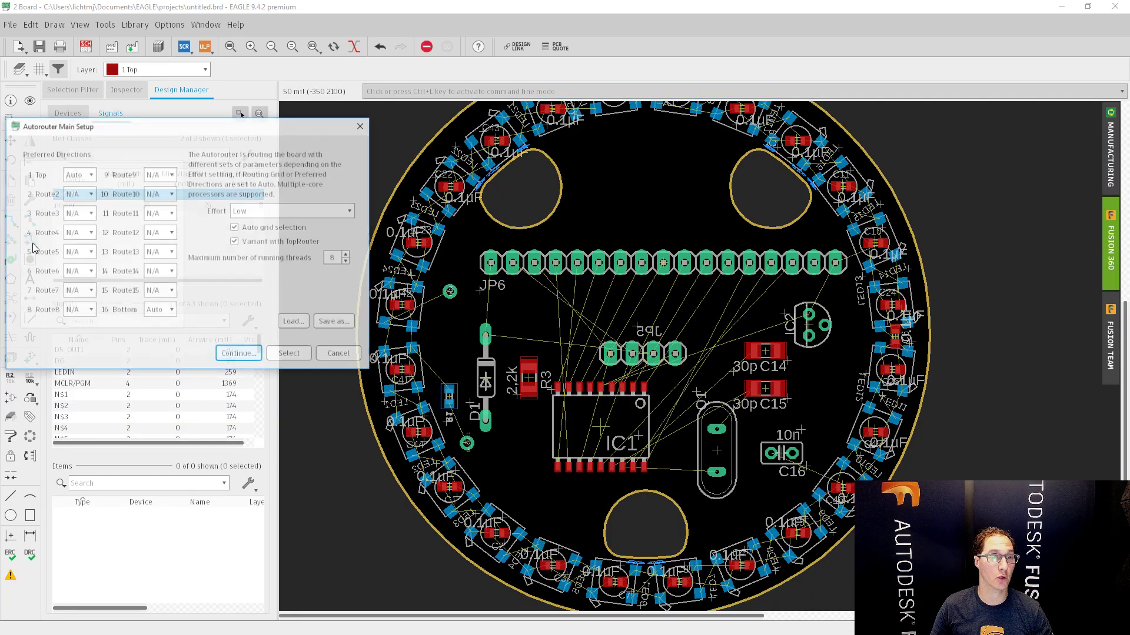
pyautogui.click(252, 353)
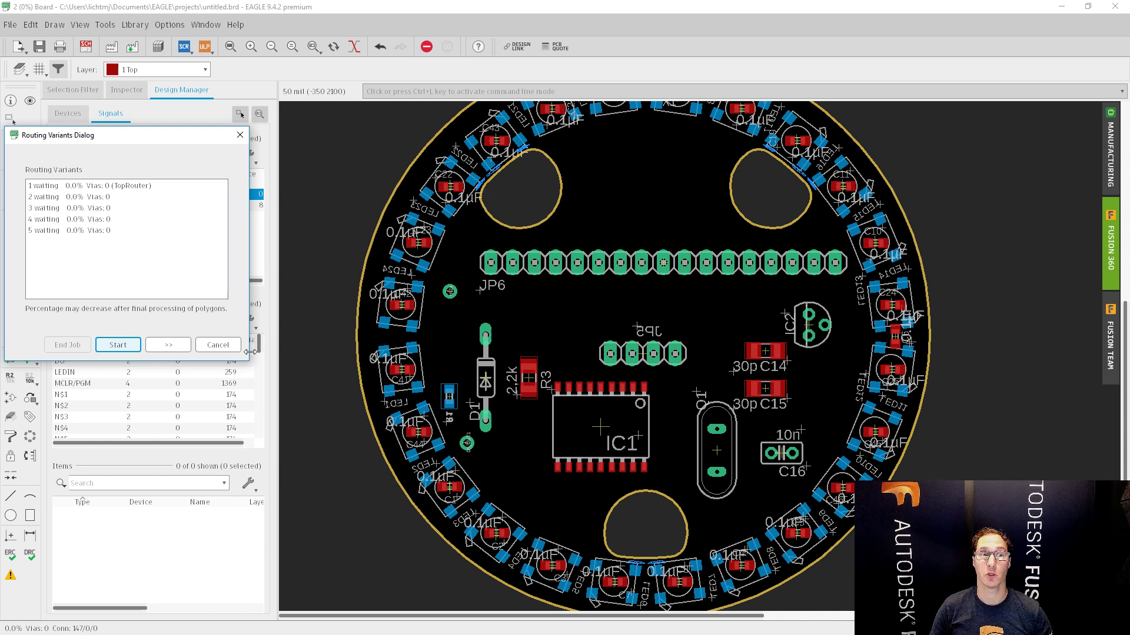
pyautogui.click(113, 347)
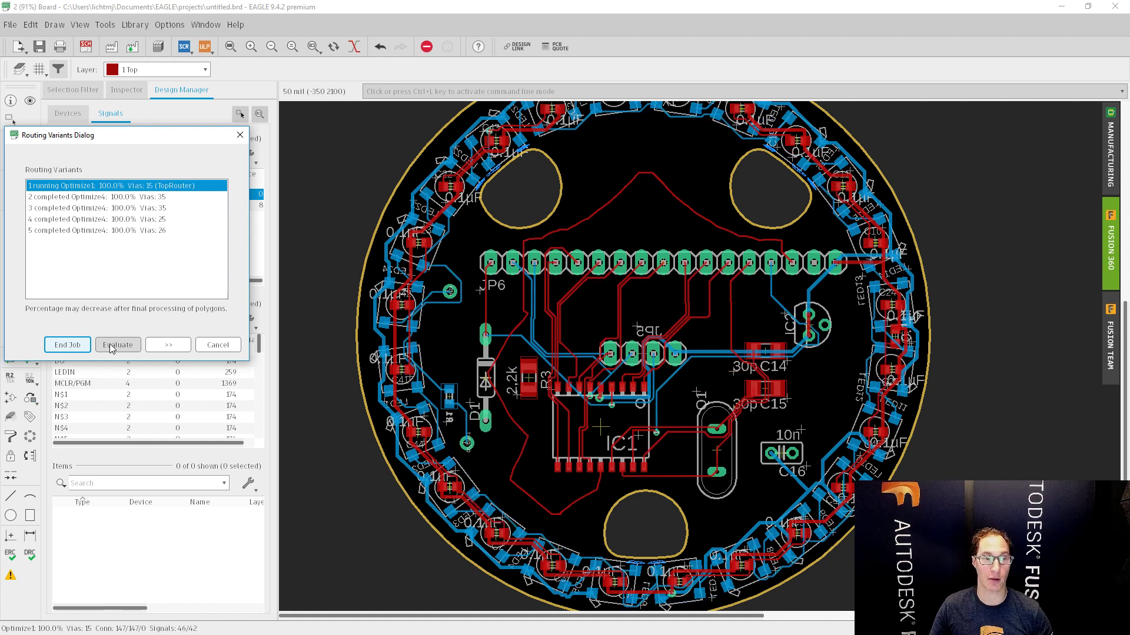
# - Compare the five routing variants on the board and end the autorouting job with variant 2
pyautogui.click(154, 200)
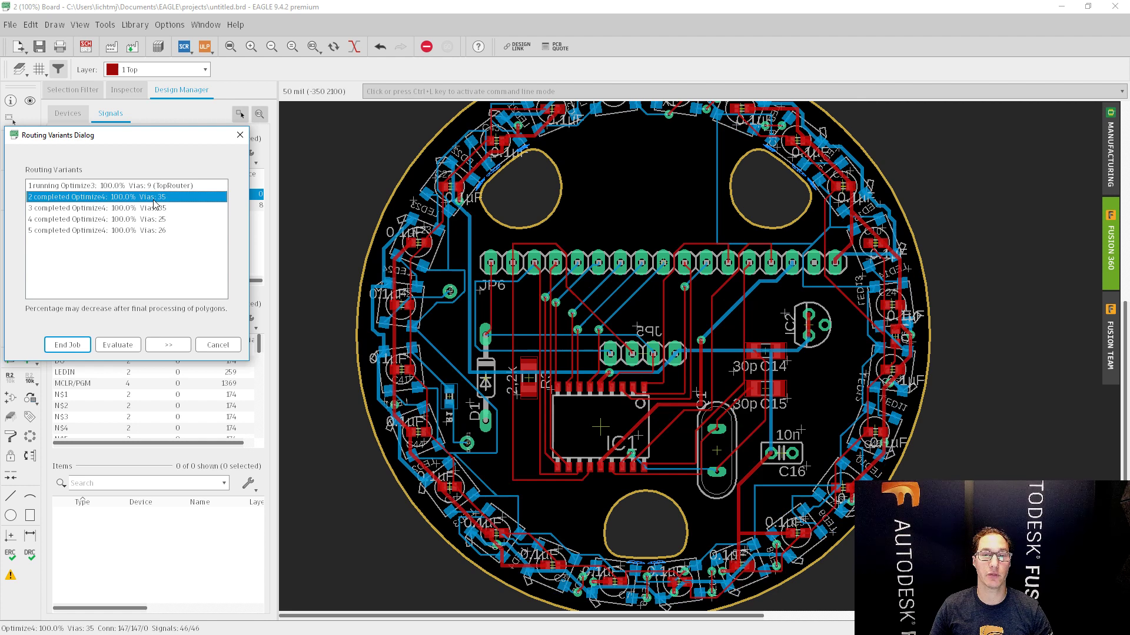
pyautogui.click(154, 209)
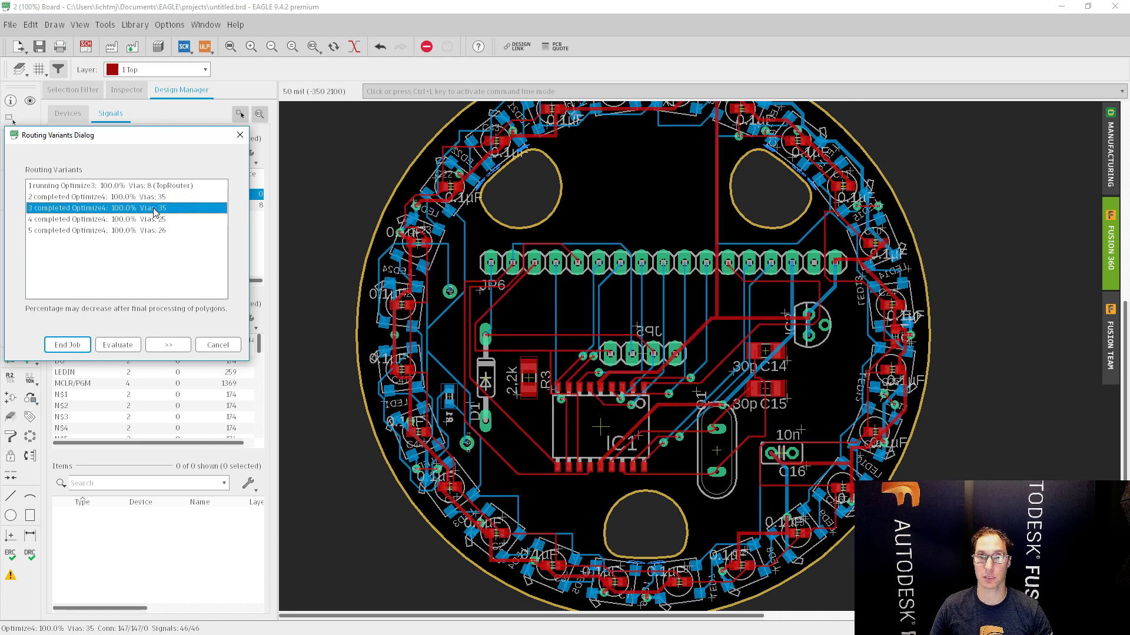
pyautogui.click(155, 220)
pyautogui.click(157, 231)
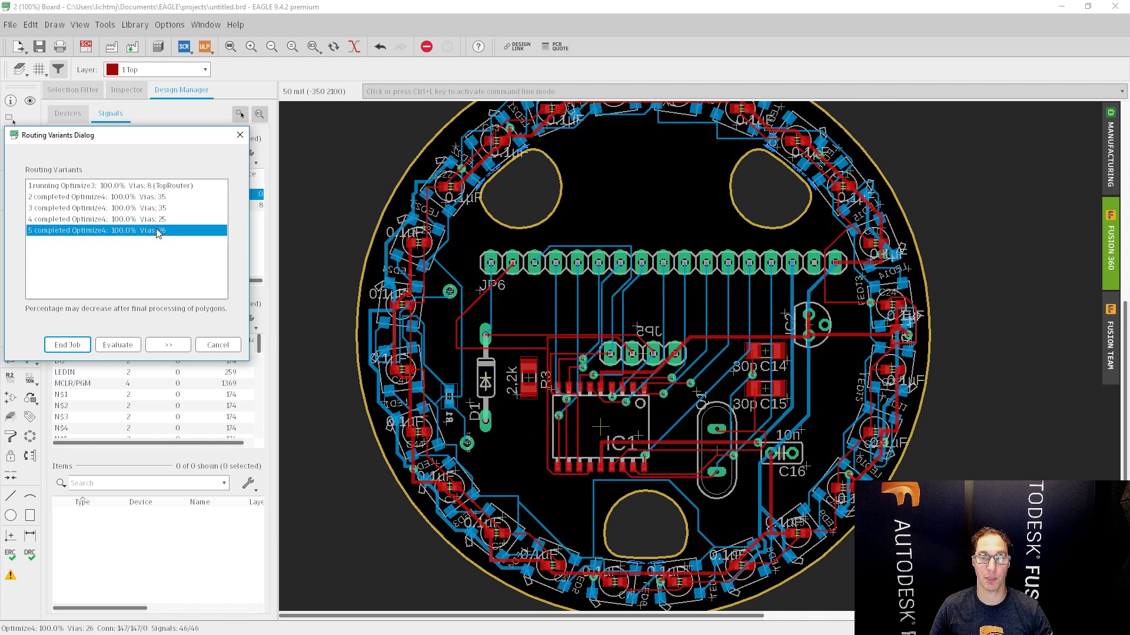
pyautogui.click(152, 186)
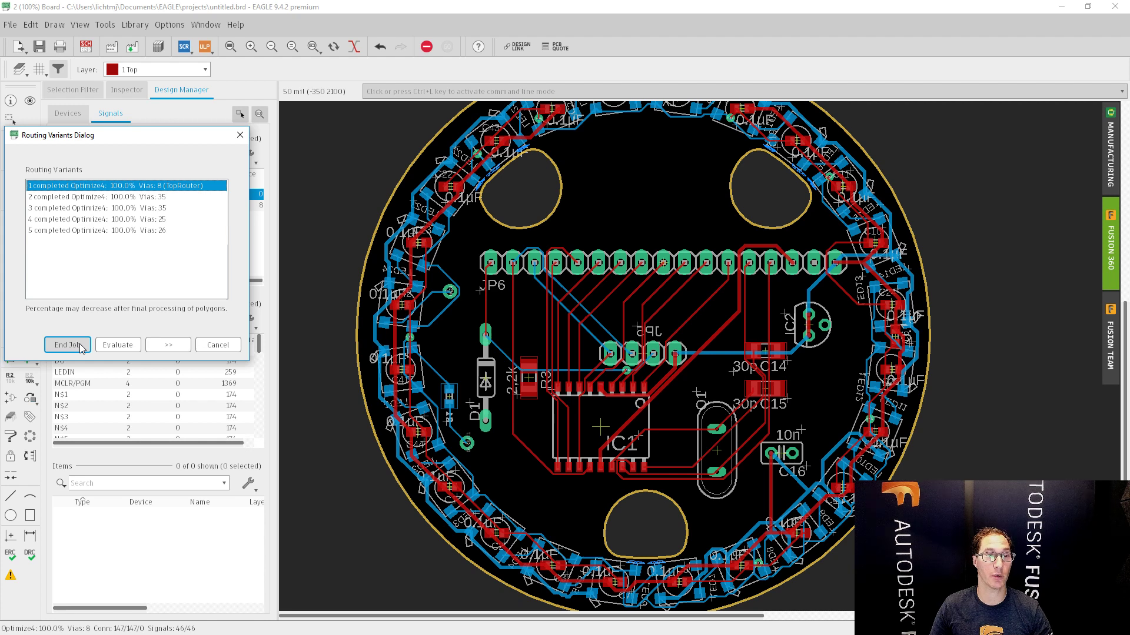
pyautogui.click(124, 200)
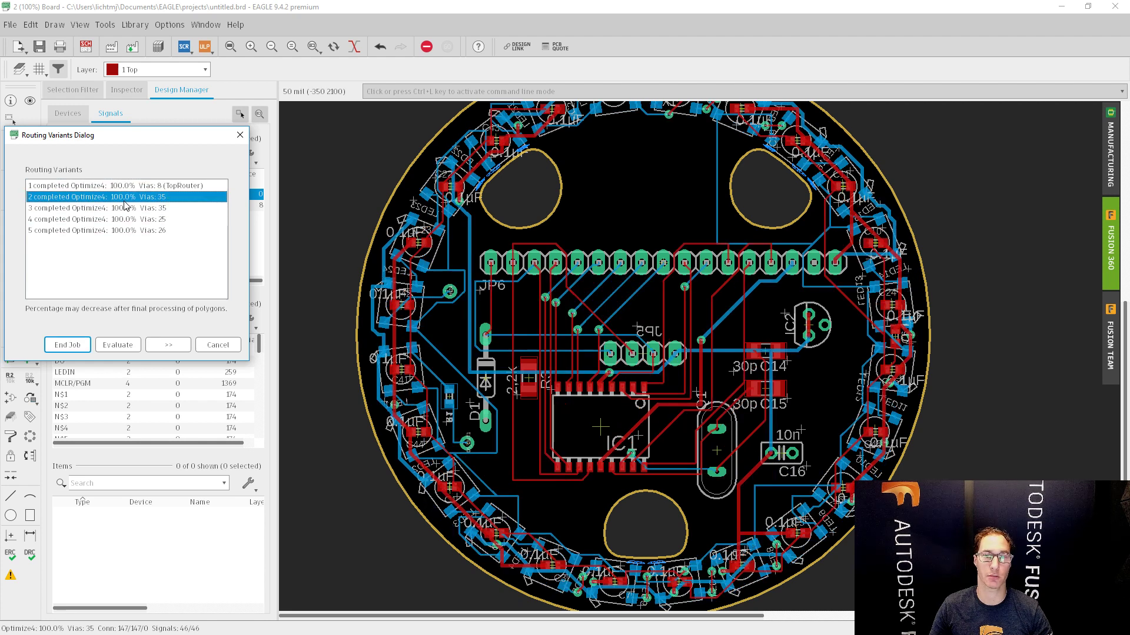
pyautogui.click(77, 343)
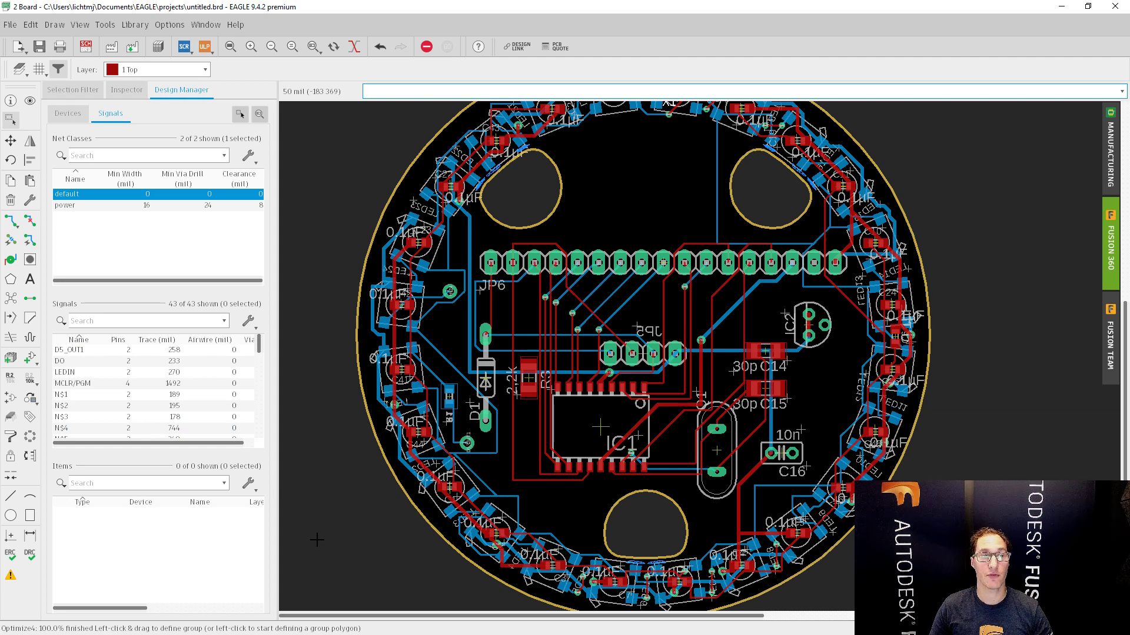
pyautogui.click(30, 223)
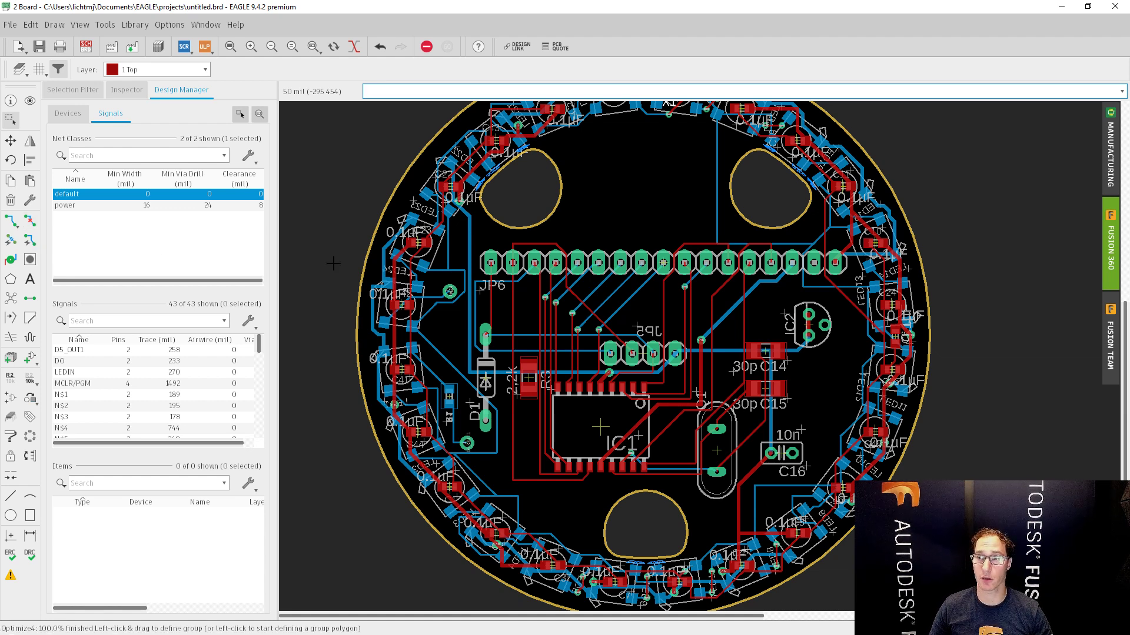
# - Push the routed board to Fusion 360 with the version description "Everything is ready for the ME" and close the sync dialog
pyautogui.click(1108, 257)
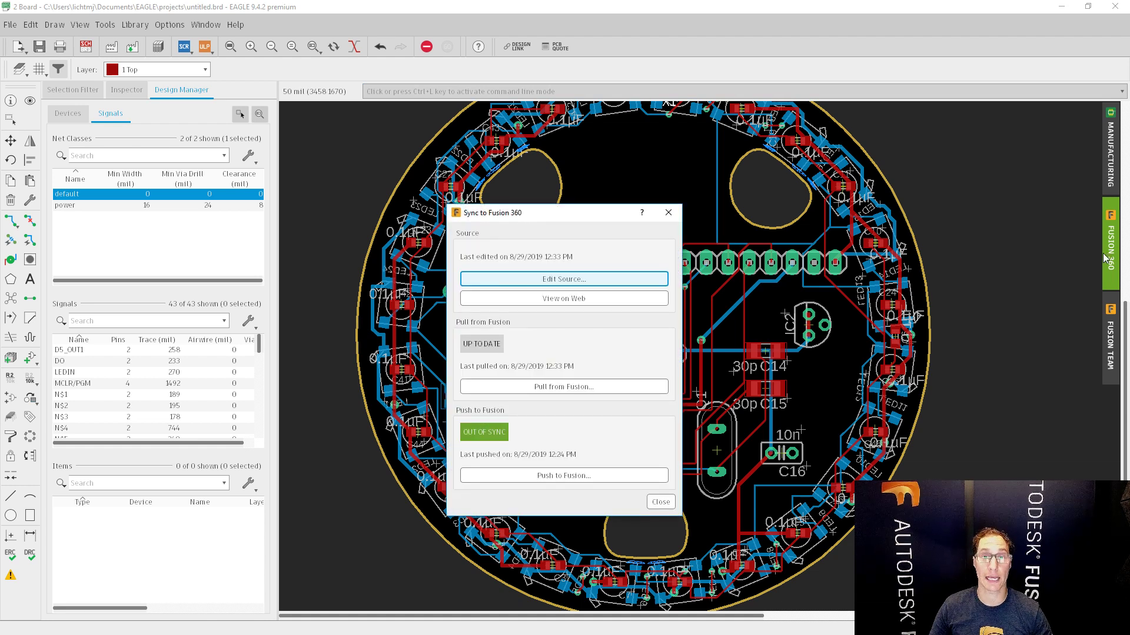
pyautogui.click(545, 474)
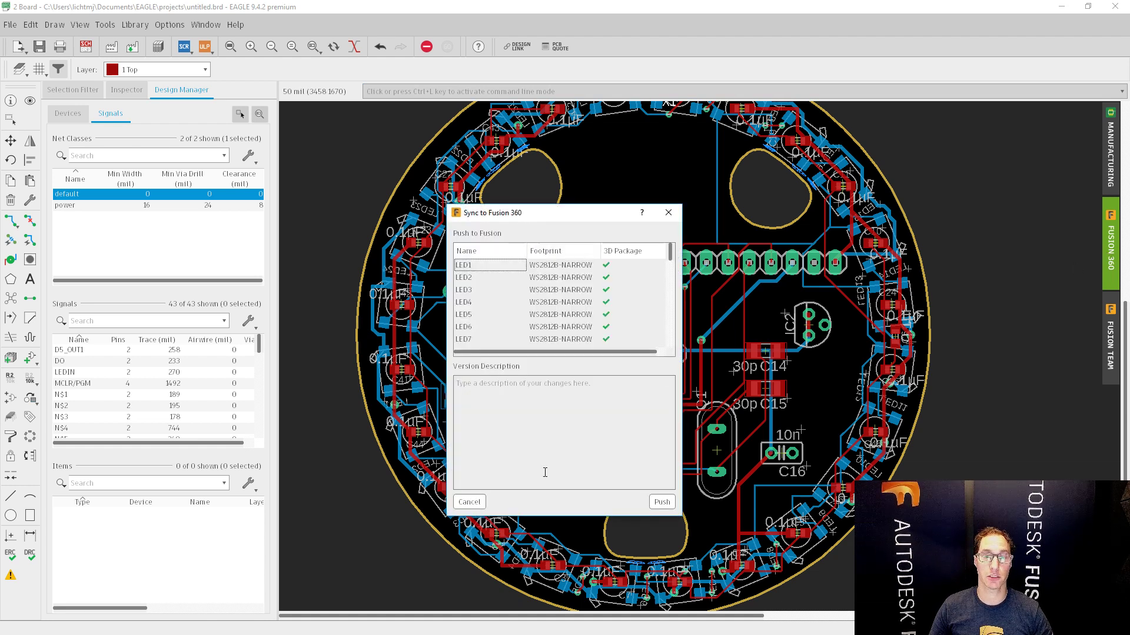
pyautogui.click(537, 390)
pyautogui.write('EW')
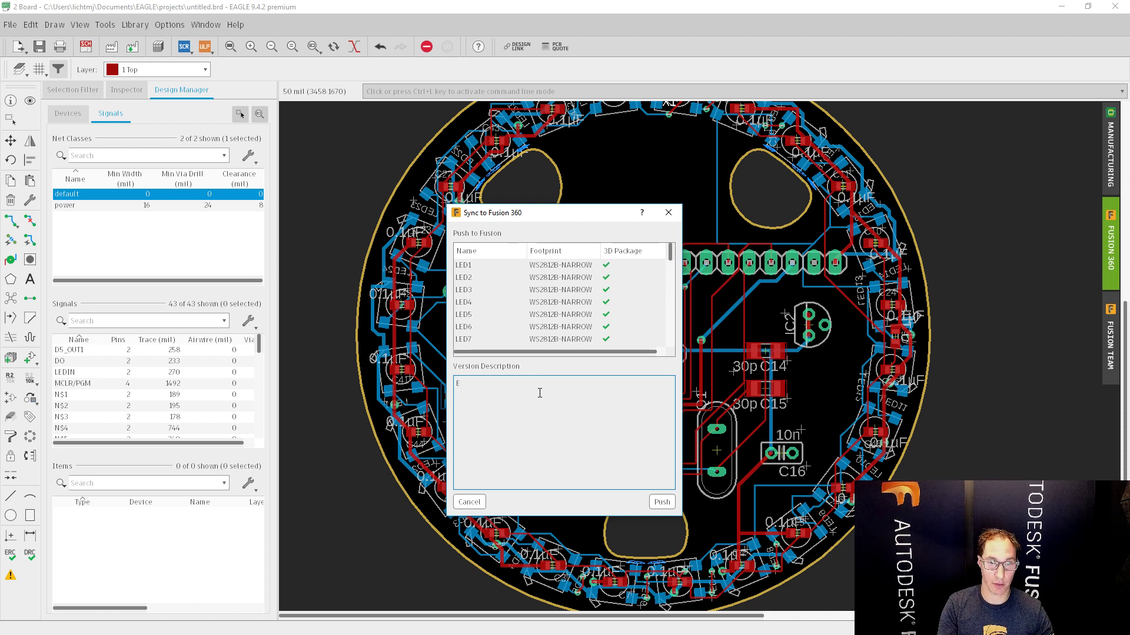
pyautogui.press('BackSpace')
pyautogui.write('Everything')
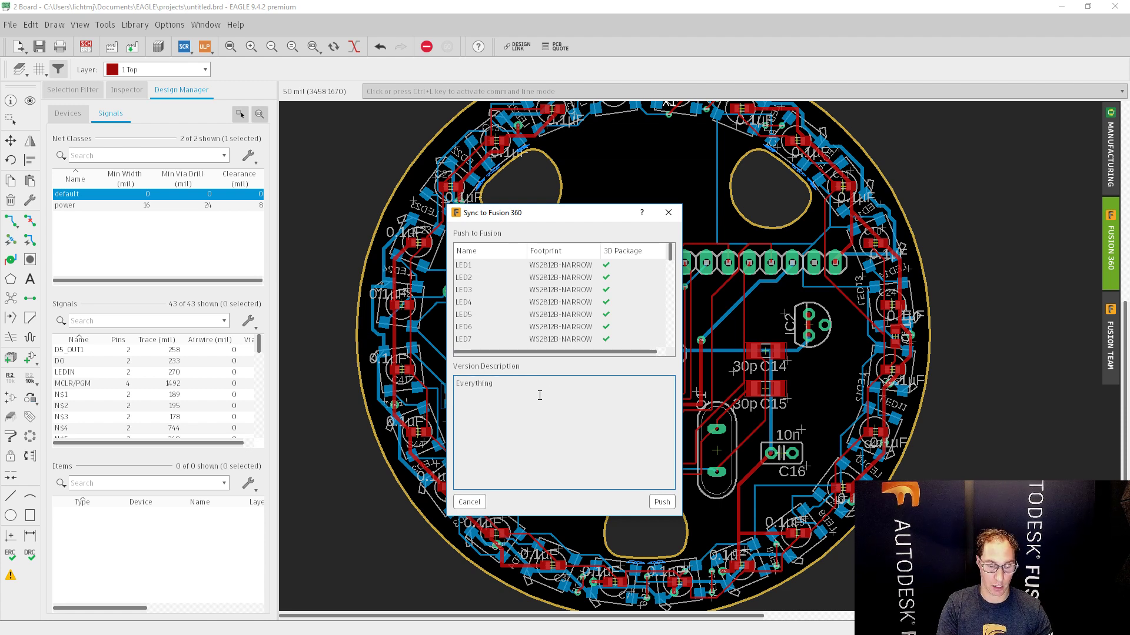
pyautogui.write(' is ready for the ME')
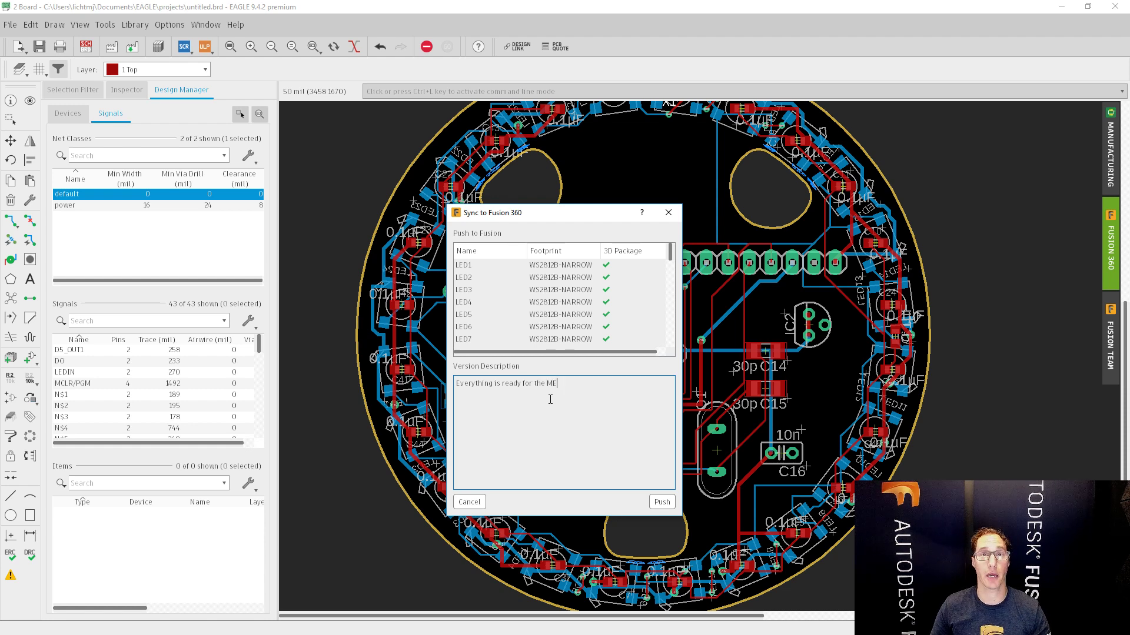
pyautogui.click(662, 502)
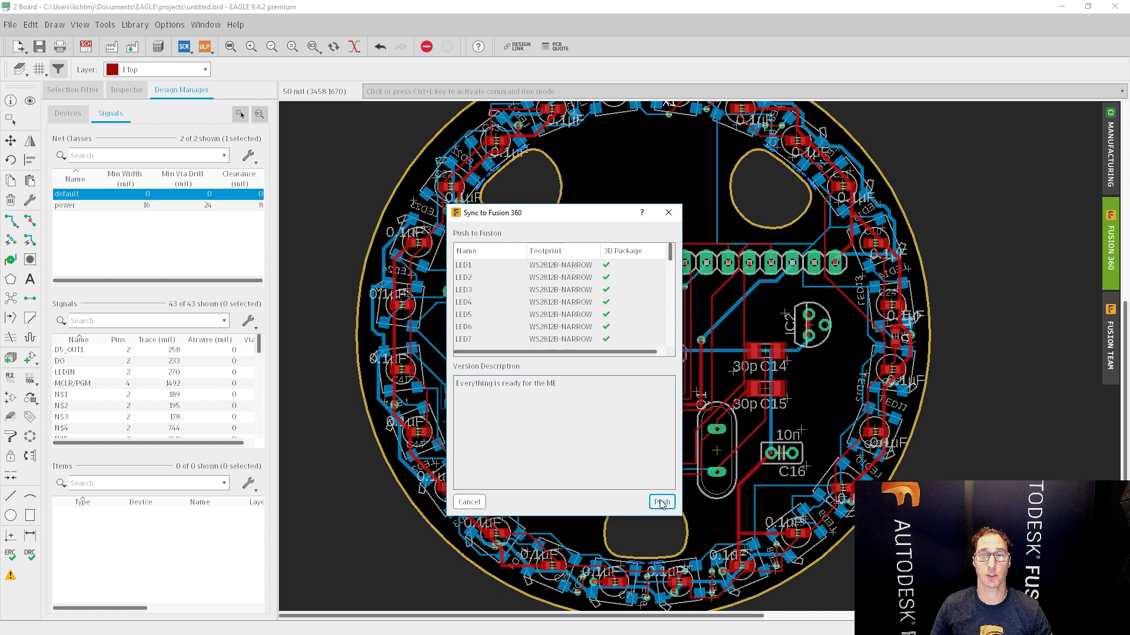
pyautogui.click(662, 502)
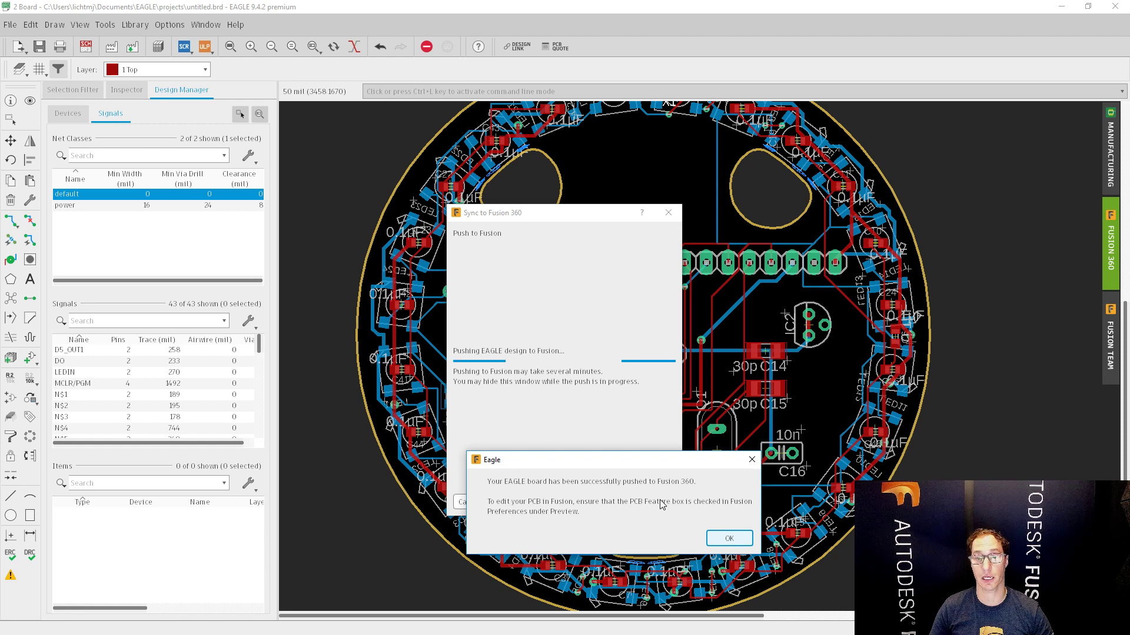
pyautogui.click(740, 538)
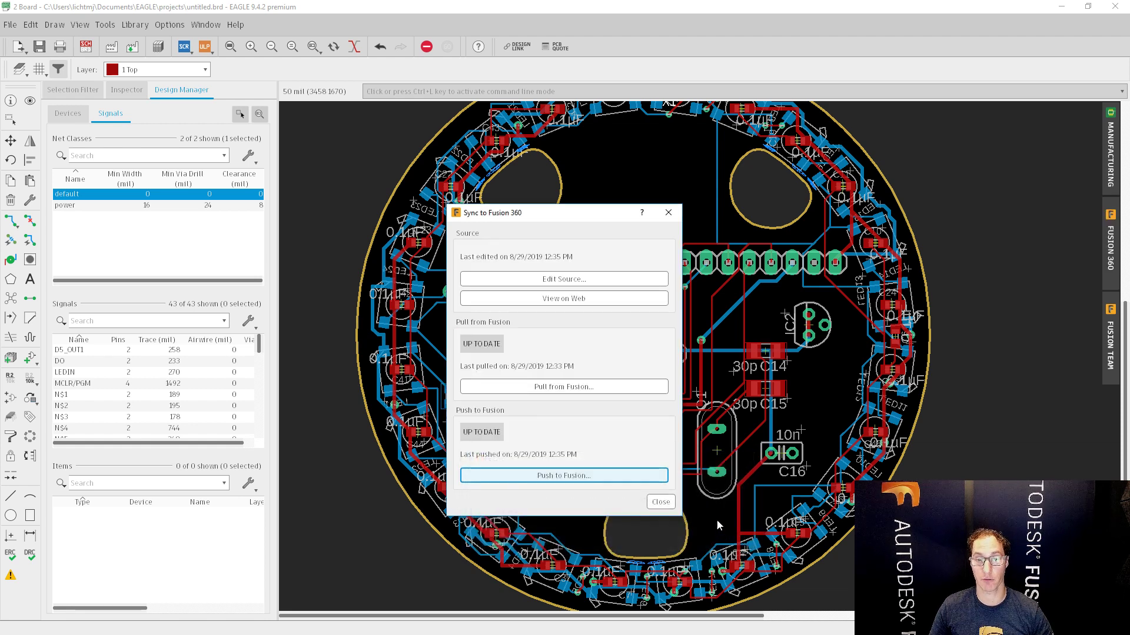
pyautogui.click(660, 501)
# - Switch to Fusion 360, refresh the project data and open the updated Air Quality Sensor (w/out Board) design
pyautogui.hotkey('alt', 'Tab')
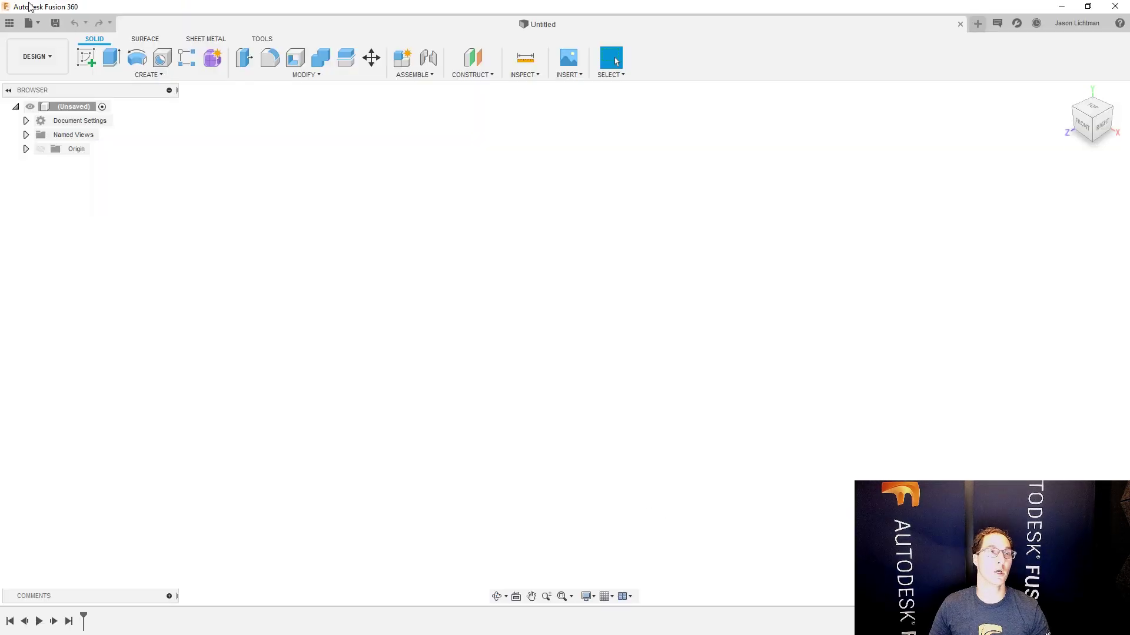
pyautogui.click(10, 23)
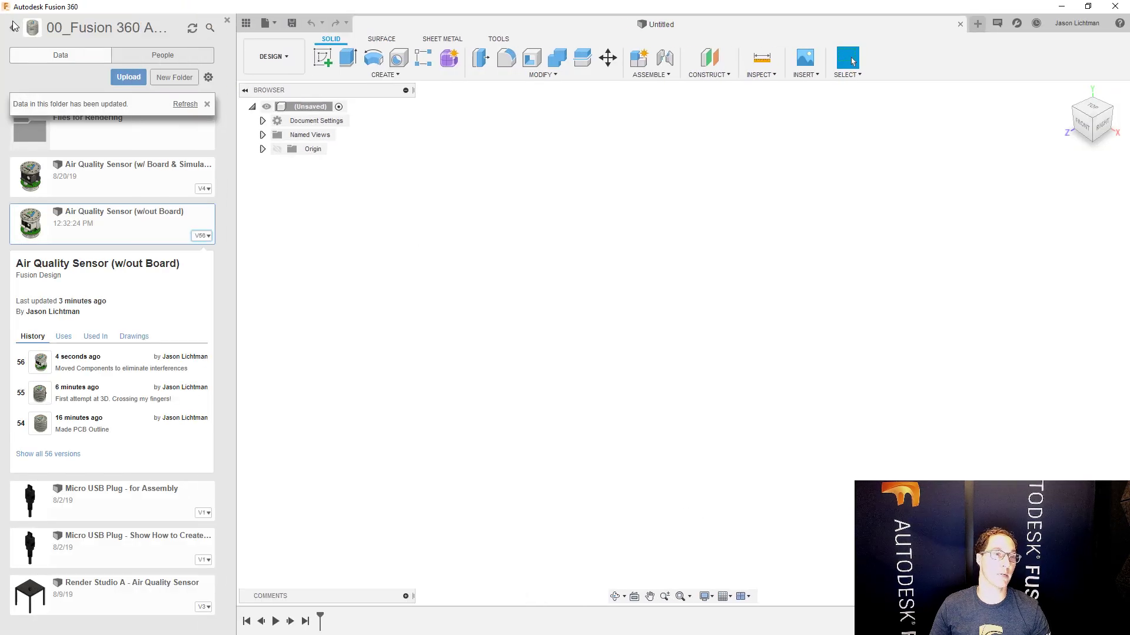
pyautogui.click(185, 104)
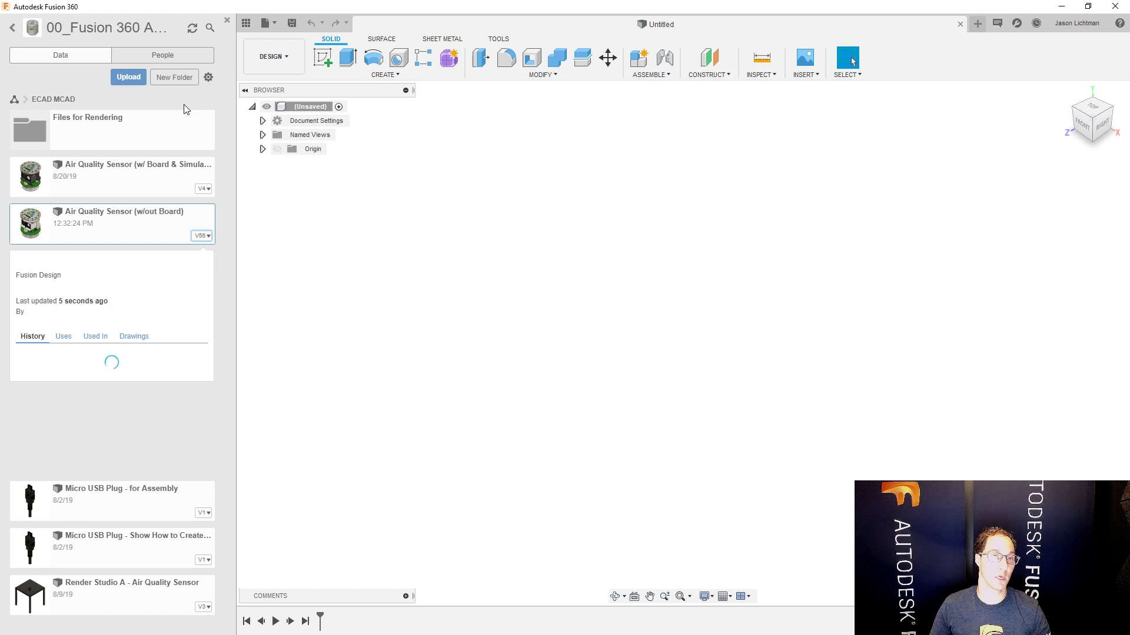
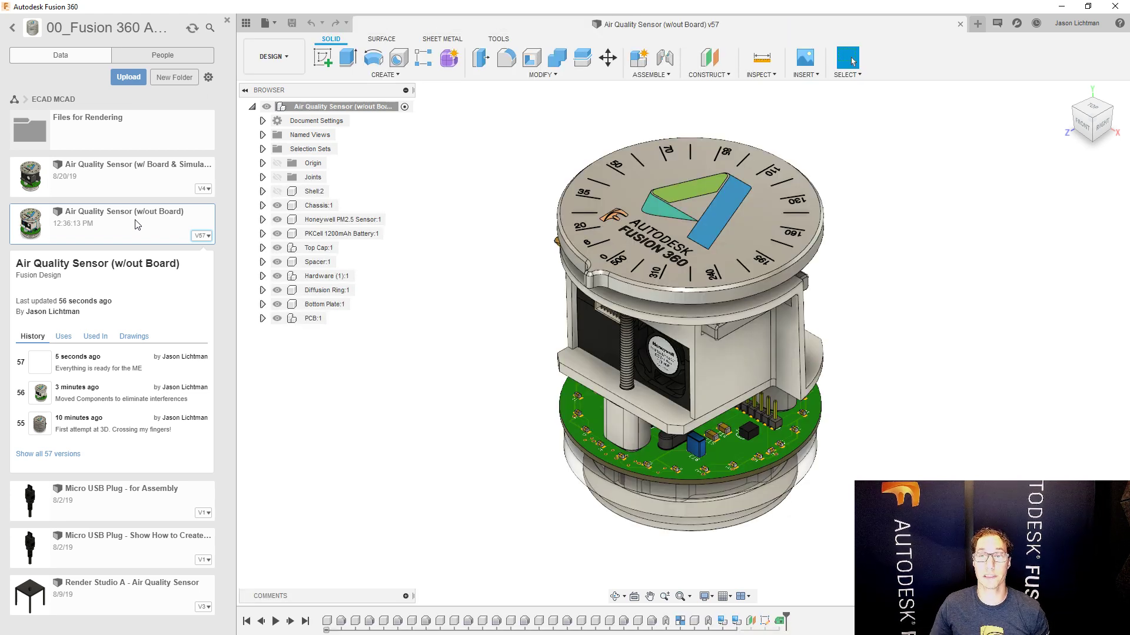
pyautogui.scroll(5, 683, 344)
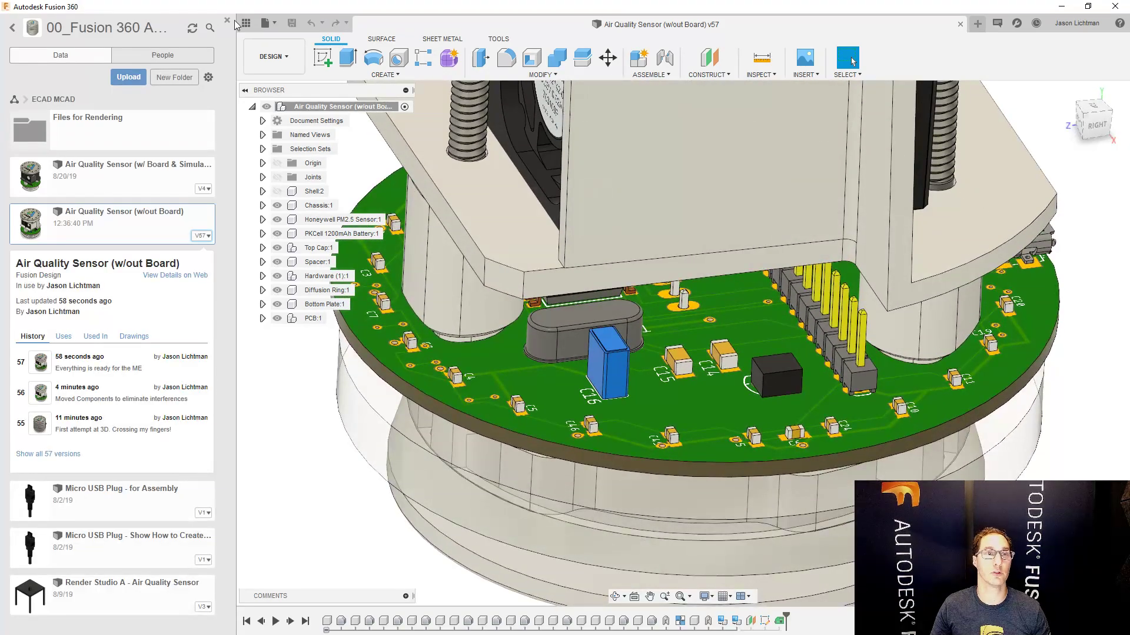
pyautogui.click(227, 20)
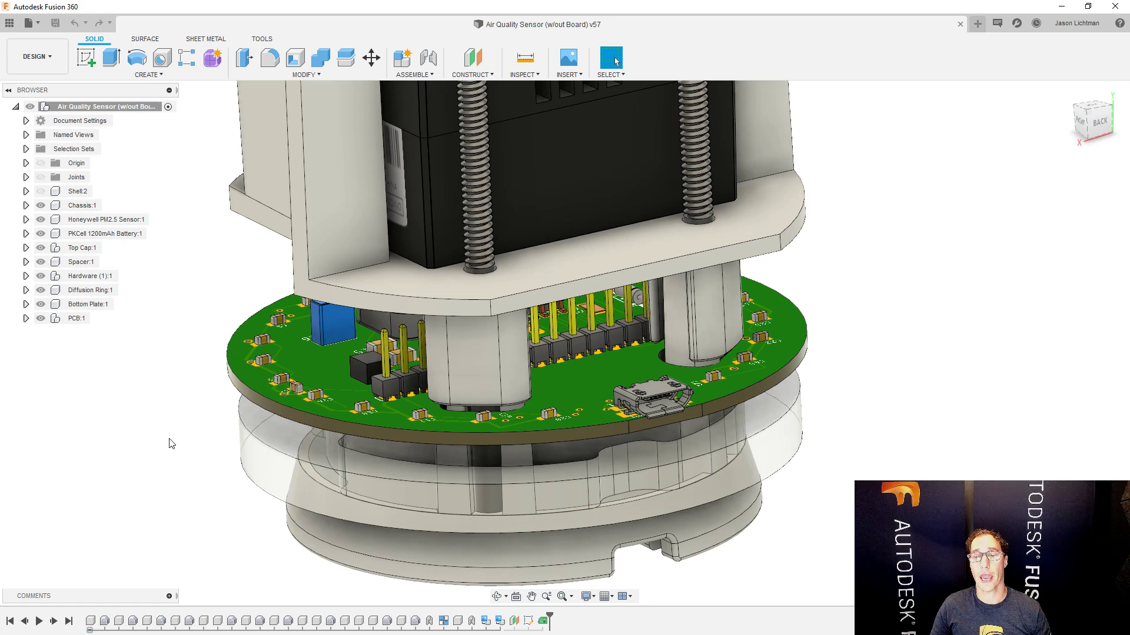
# - Show the Shell:2 component, activate it and display its origin planes
pyautogui.click(43, 191)
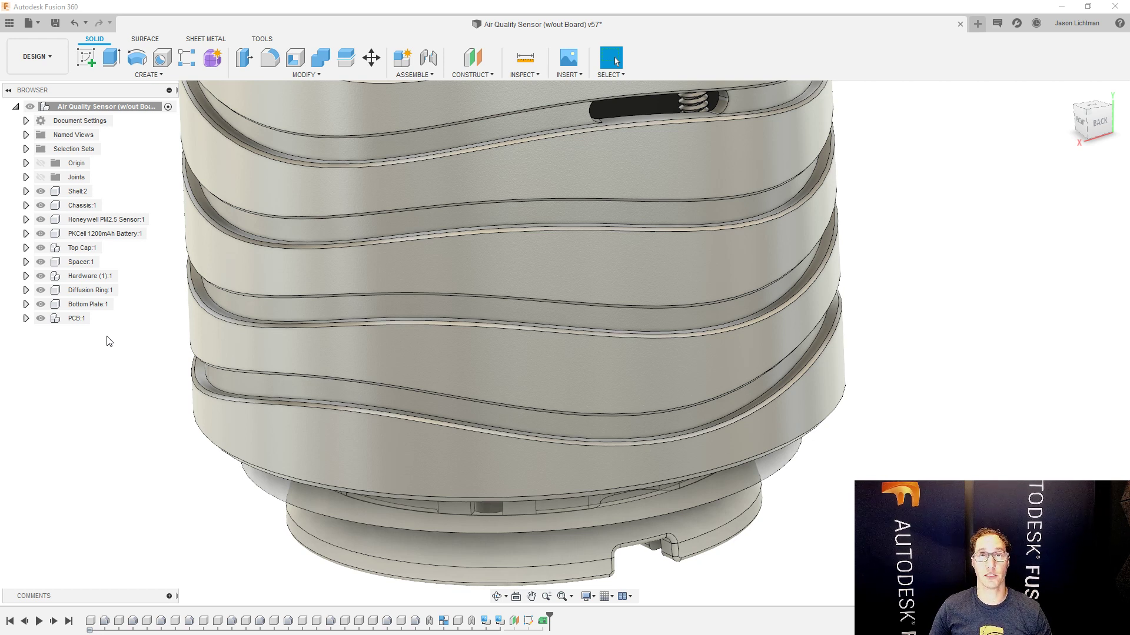
pyautogui.scroll(-3, 107, 342)
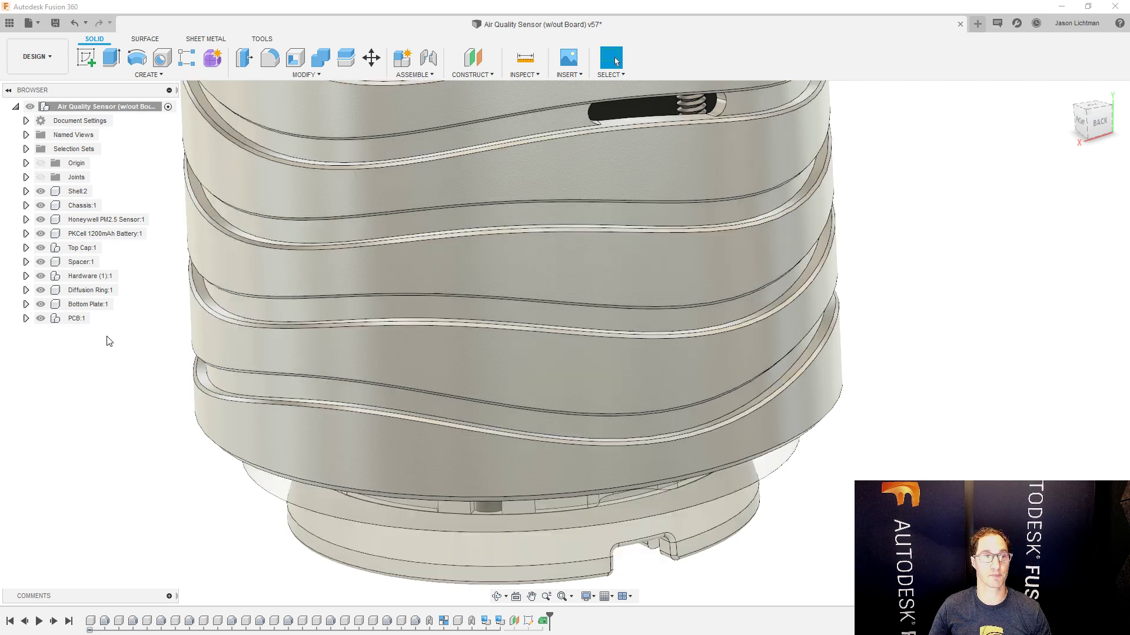
pyautogui.click(99, 192)
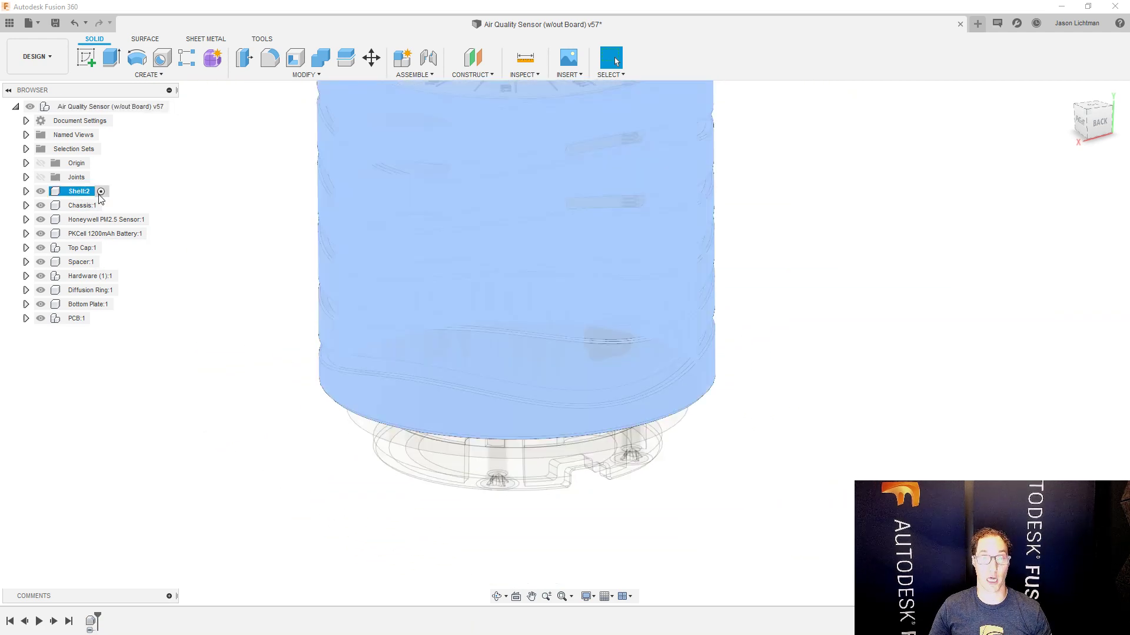
pyautogui.click(26, 191)
pyautogui.click(37, 205)
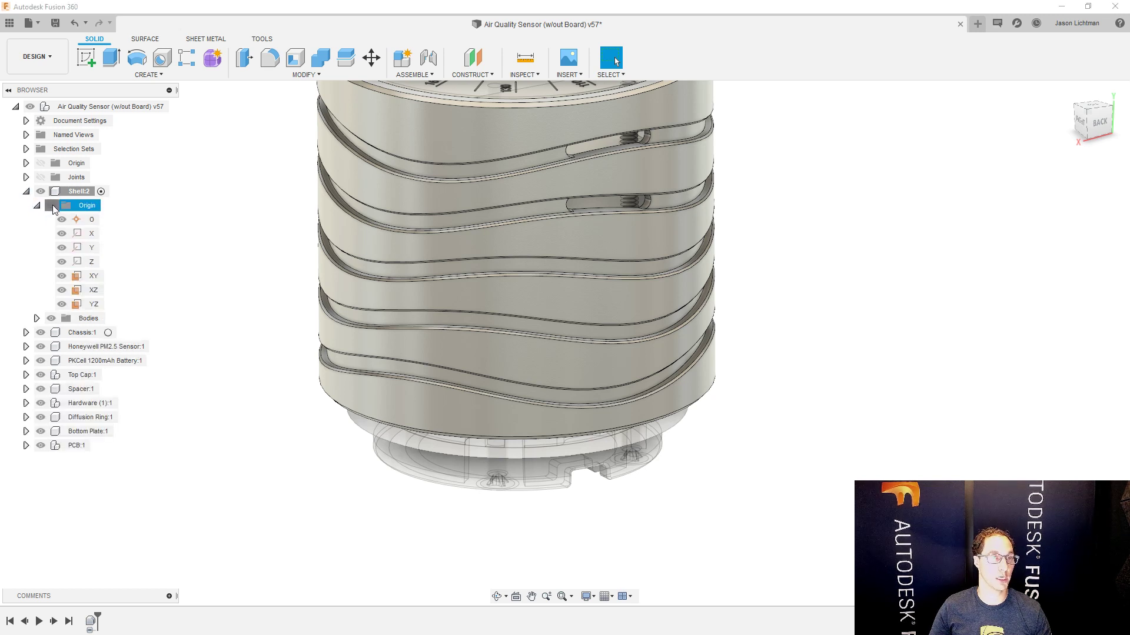
pyautogui.click(52, 205)
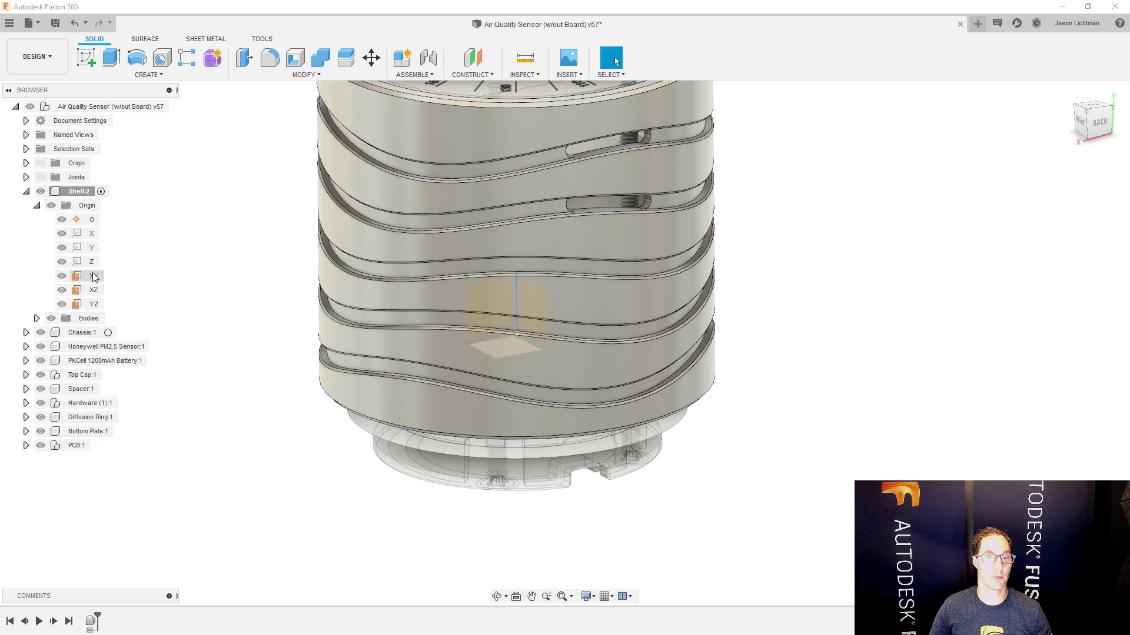
# - Start a sketch on the shell's XZ origin plane and hide the shell's bodies to expose the micro USB connector
pyautogui.click(92, 292)
pyautogui.rightClick(92, 294)
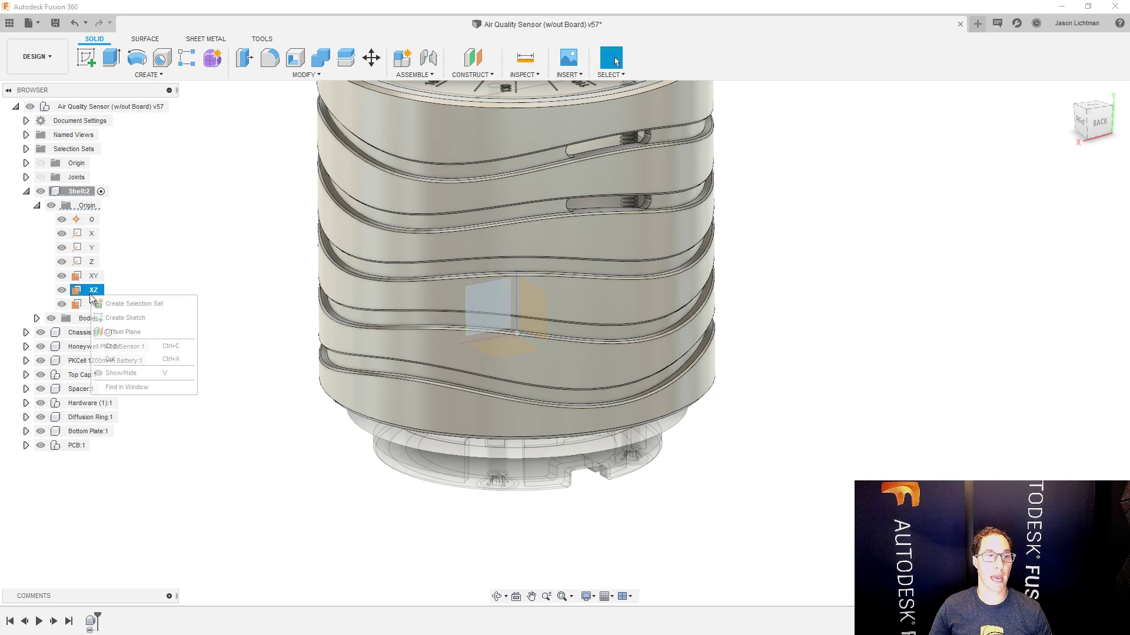
pyautogui.click(115, 315)
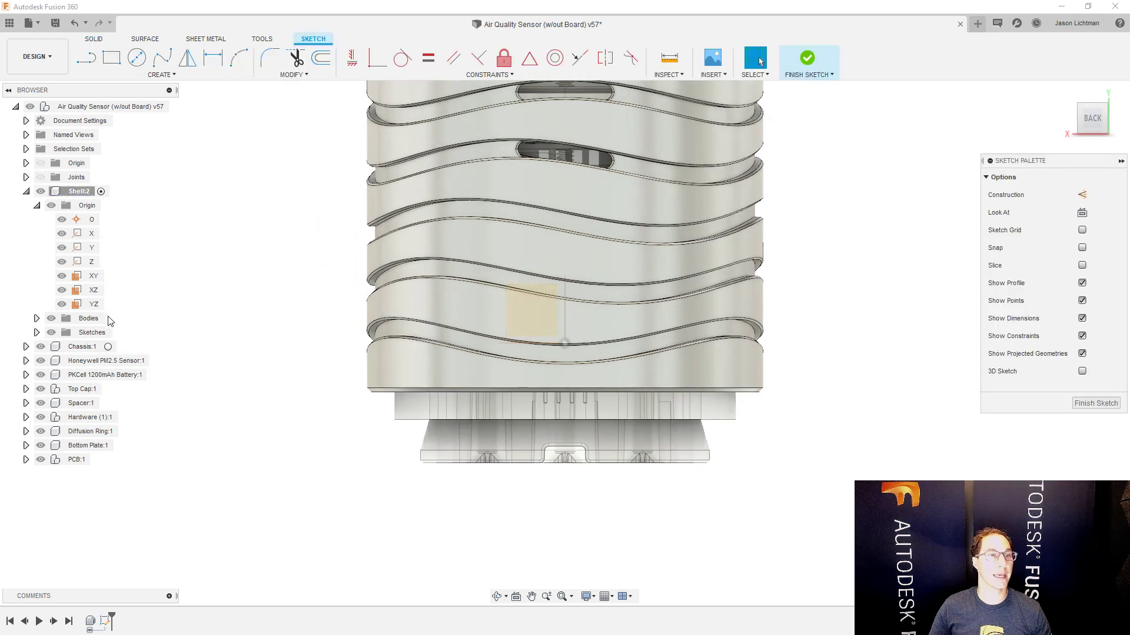
pyautogui.click(51, 319)
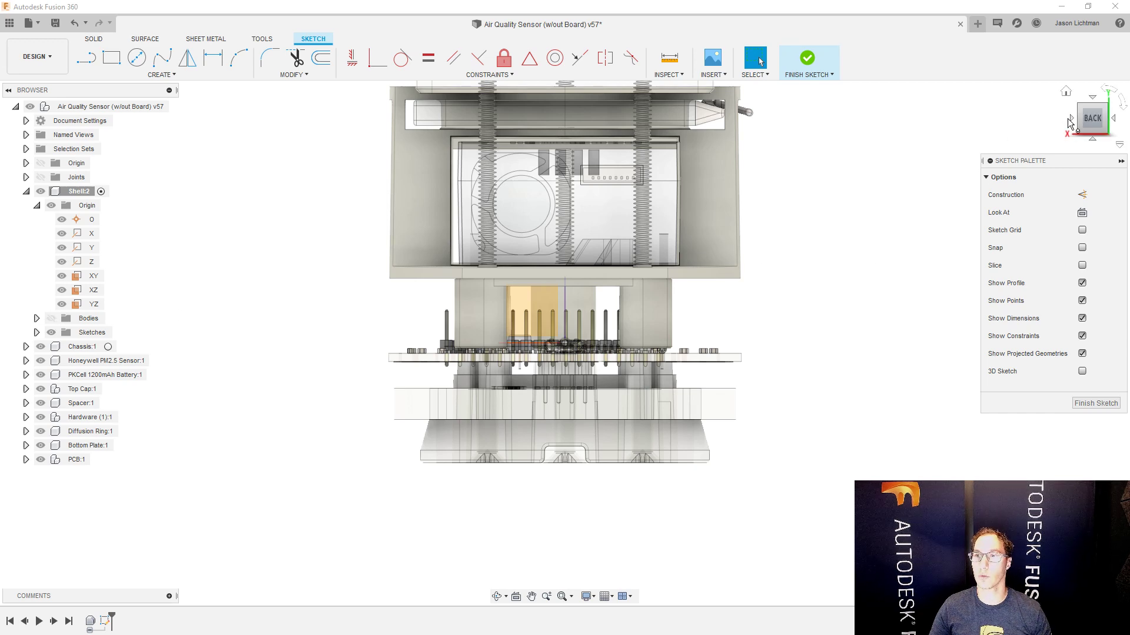
pyautogui.click(1069, 120)
pyautogui.click(1069, 120)
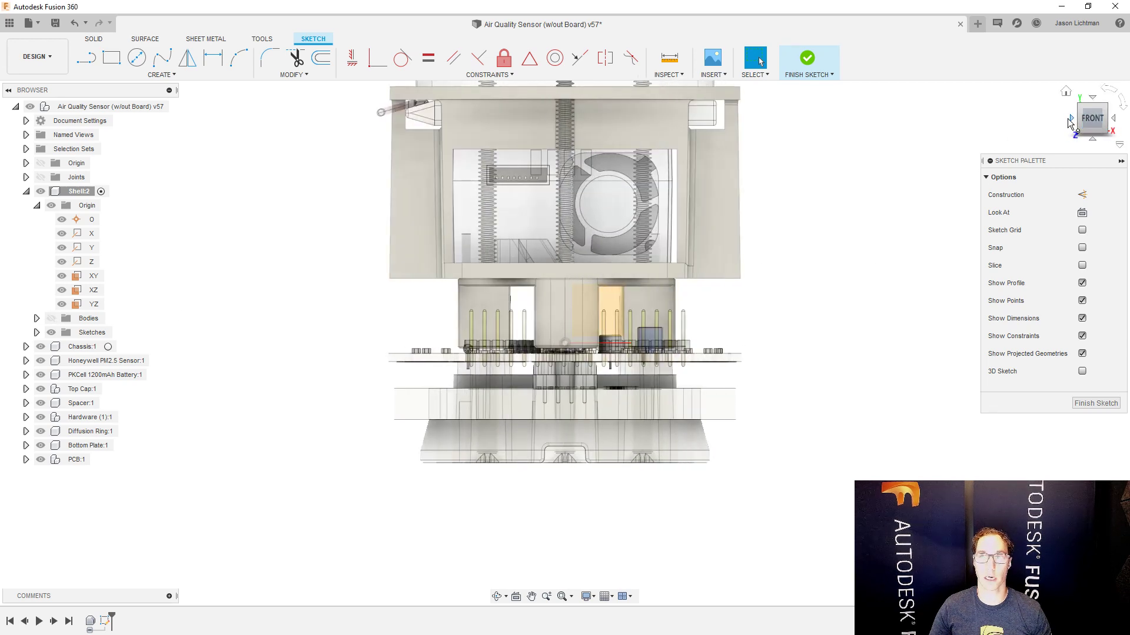
pyautogui.click(1117, 119)
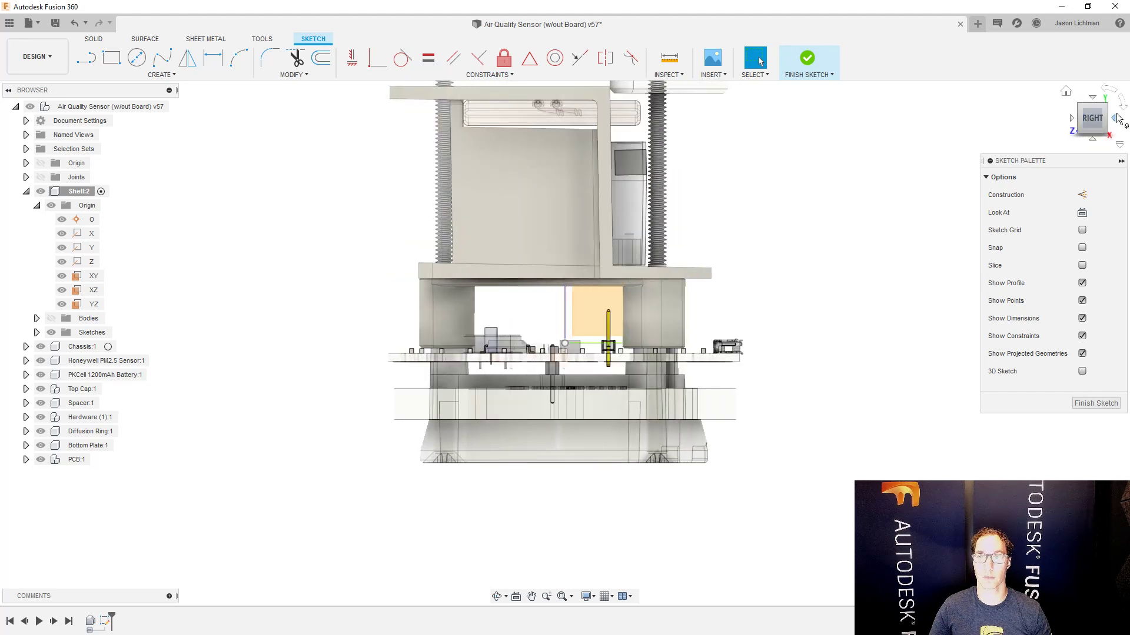
pyautogui.scroll(5, 544, 368)
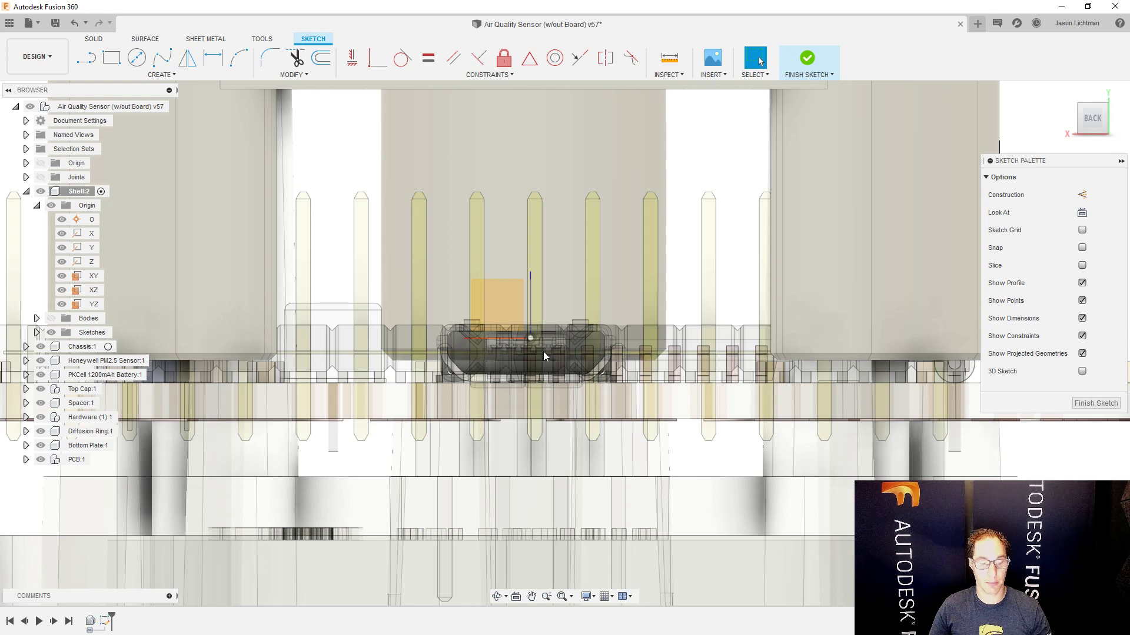
# - Sketch a two-point rectangle about 9.7 mm high enclosing the micro USB connector
pyautogui.press('r')
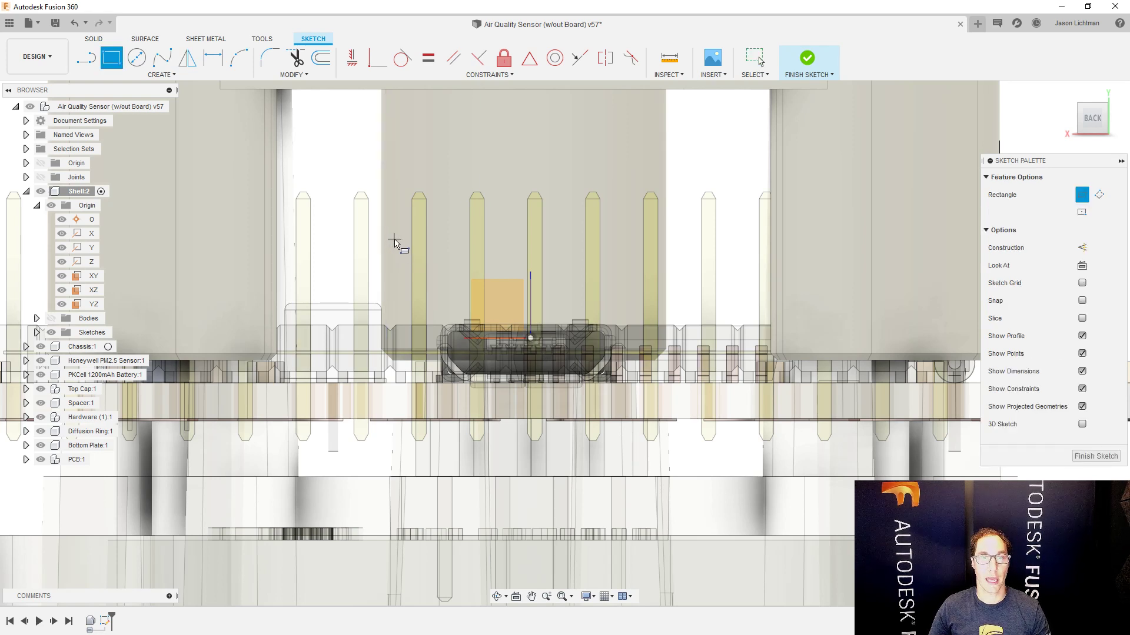
pyautogui.click(394, 239)
pyautogui.click(698, 460)
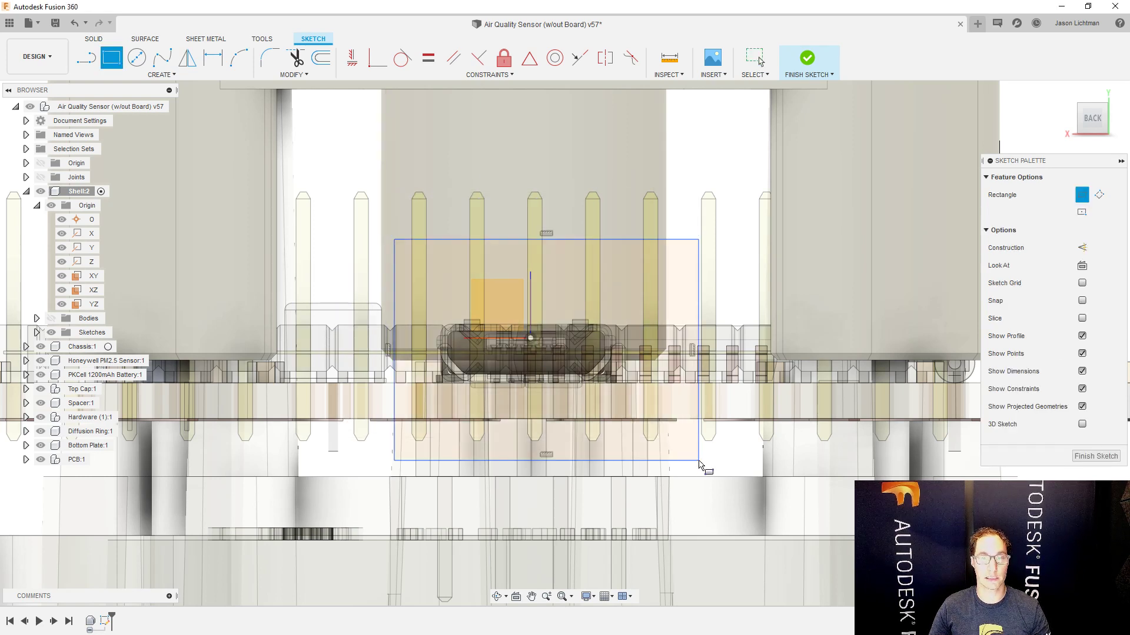
pyautogui.press('Escape')
# - Dimension the rectangle around the connector to 12.5 mm wide and 8 mm high
pyautogui.press('d')
pyautogui.click(581, 240)
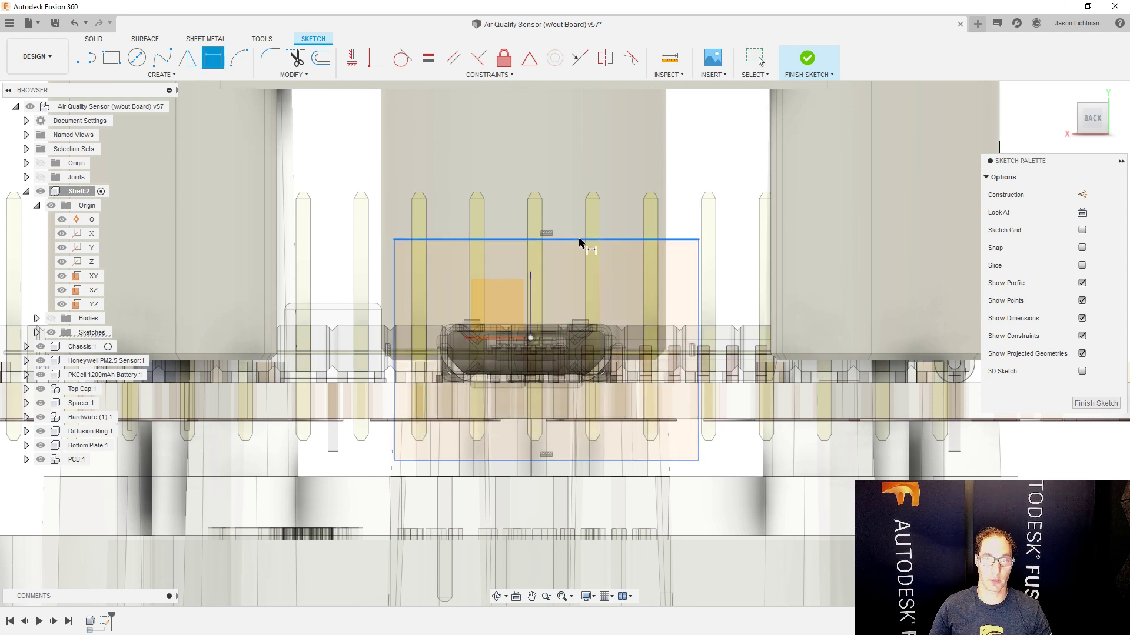
pyautogui.click(568, 175)
pyautogui.write('12.5')
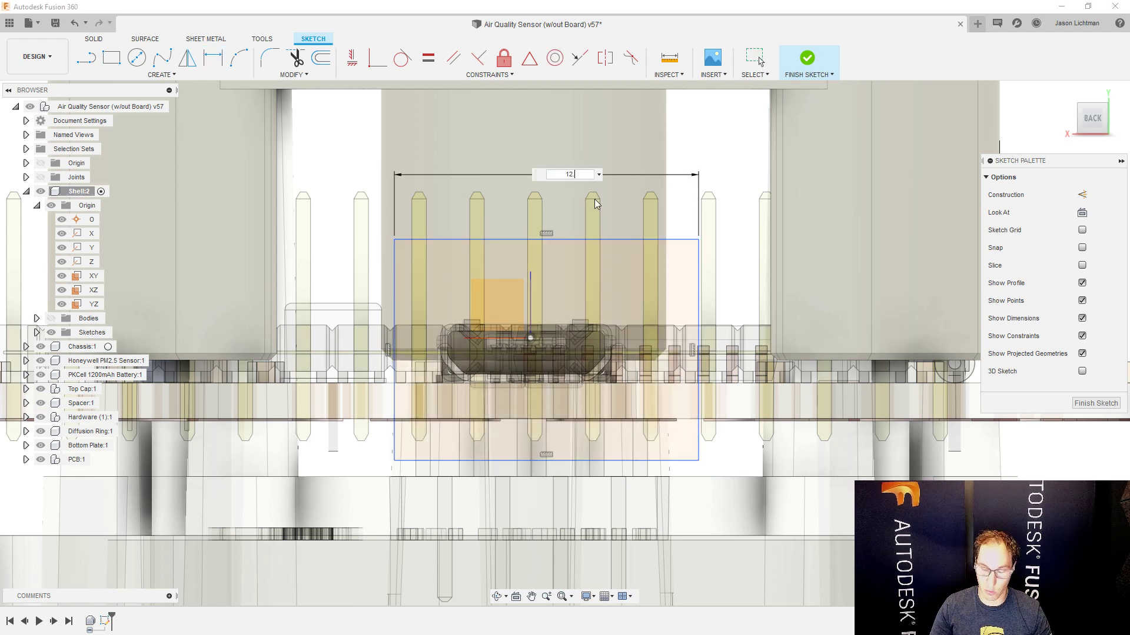
pyautogui.press('Return')
pyautogui.click(469, 239)
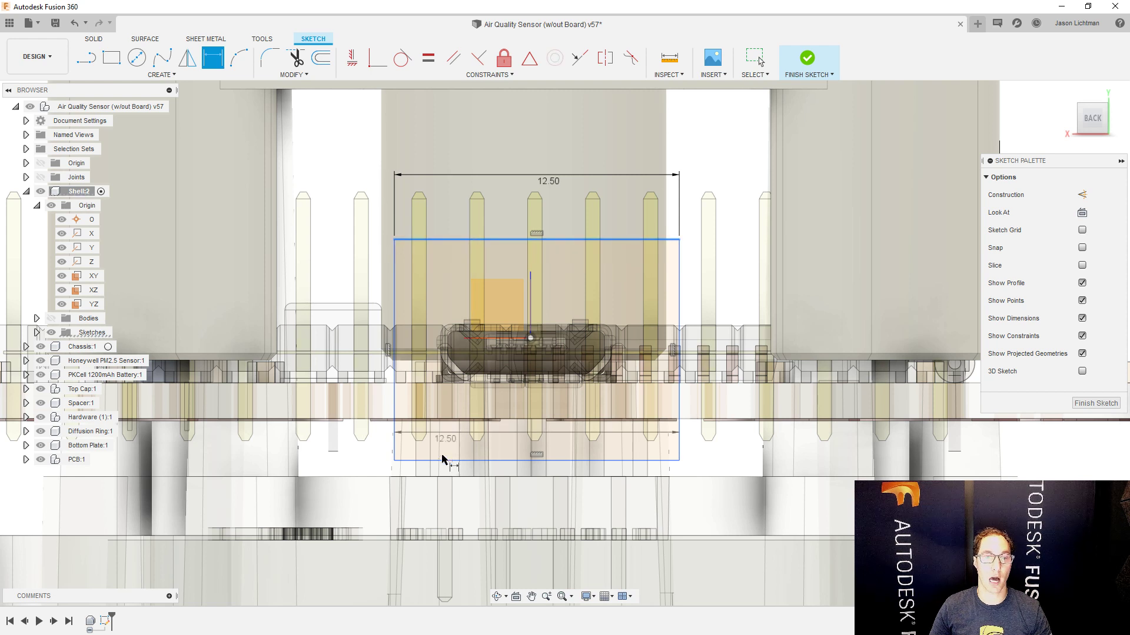
pyautogui.click(444, 460)
pyautogui.click(340, 284)
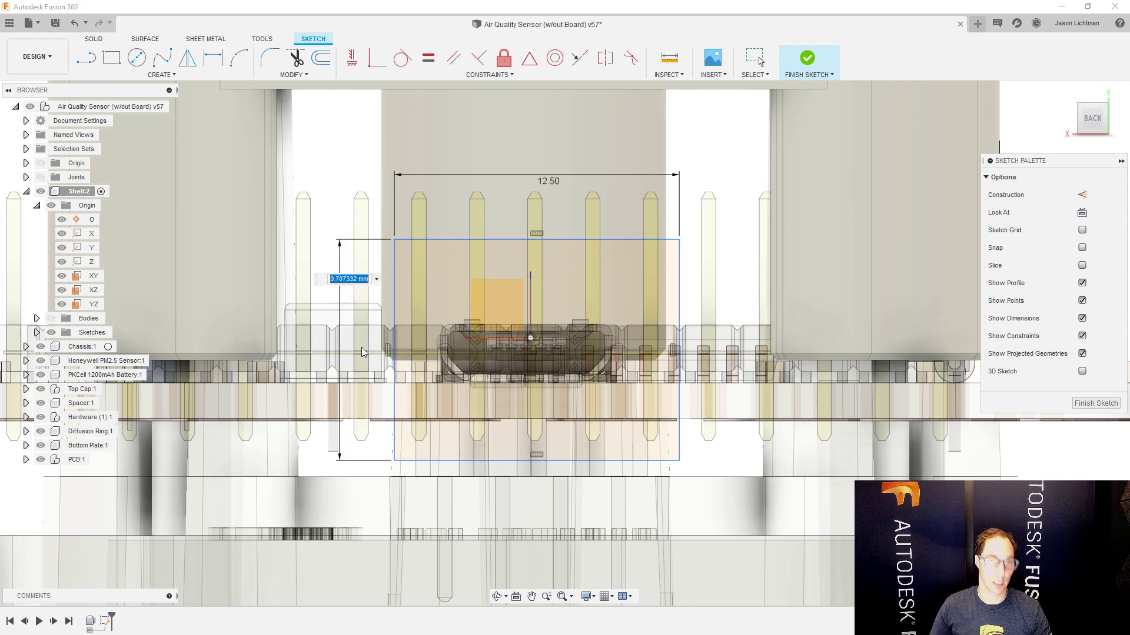
pyautogui.write('8')
pyautogui.press('Return')
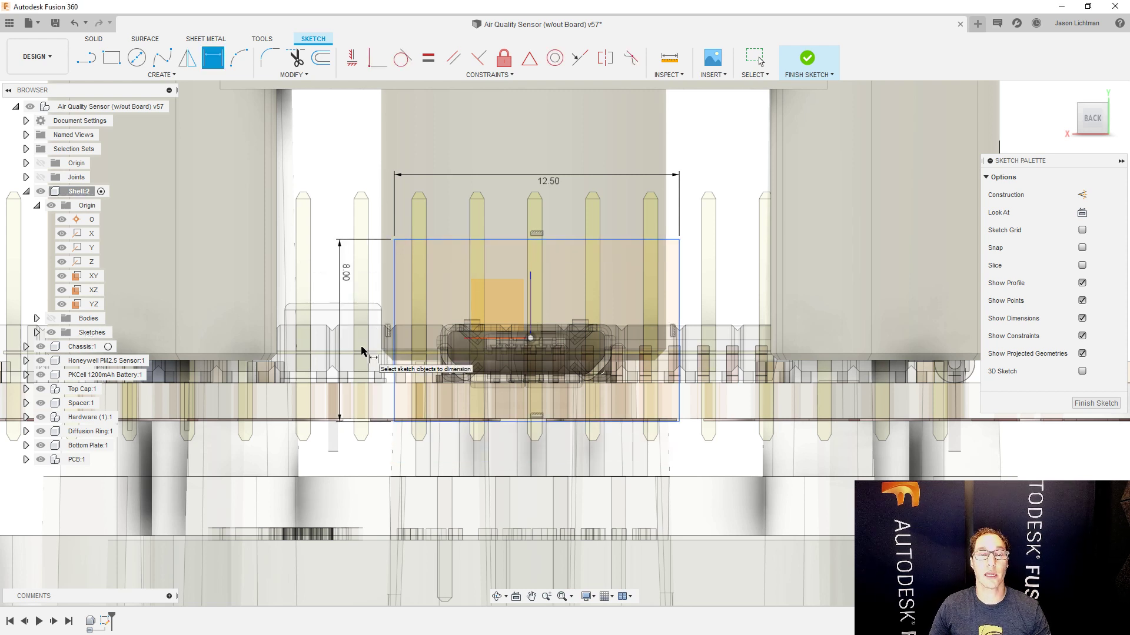
pyautogui.press('Escape')
# - Project the outline of the micro USB connector's body into the sketch, using the body selection filter
pyautogui.press('p')
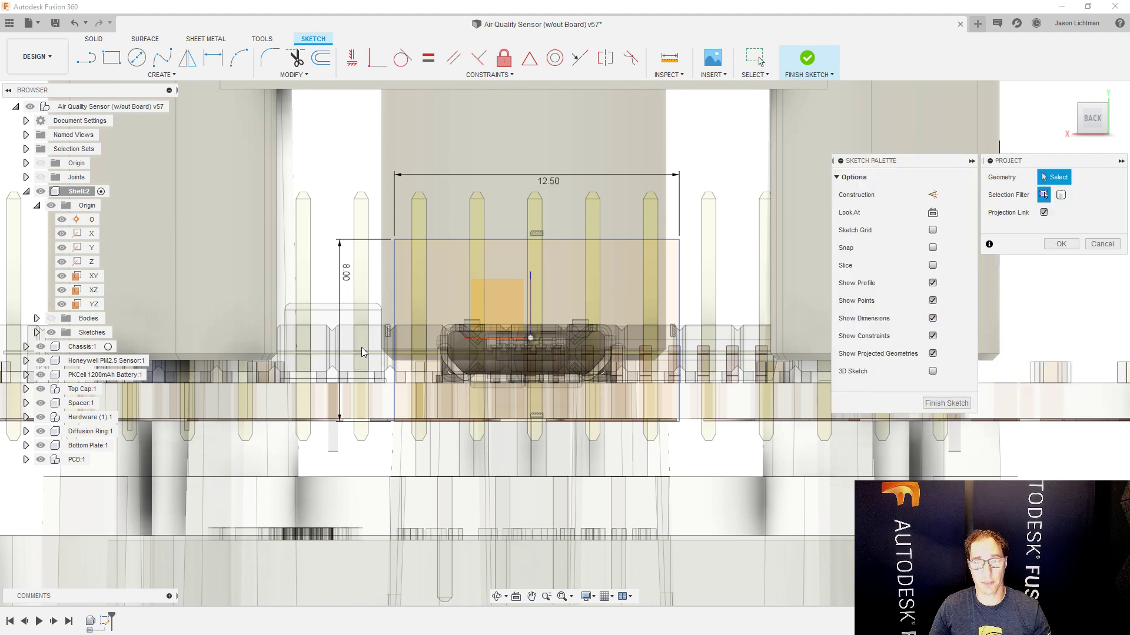
pyautogui.keyDown('shift'); pyautogui.moveTo(361, 347); pyautogui.dragTo(659, 406, button='middle'); pyautogui.keyUp('shift')
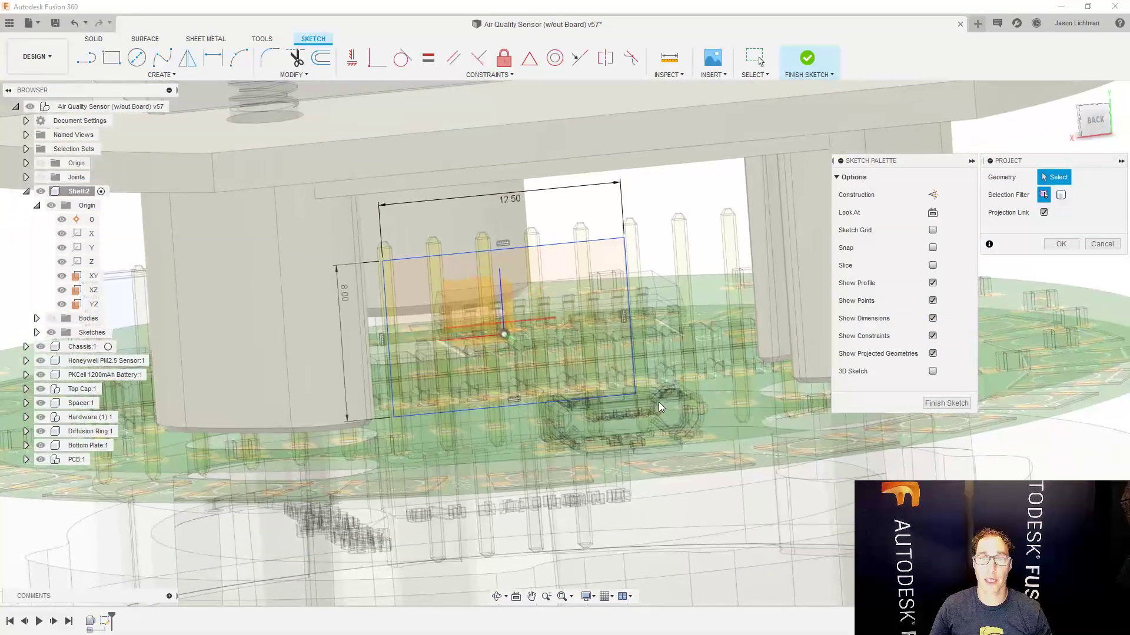
pyautogui.scroll(3, 649, 437)
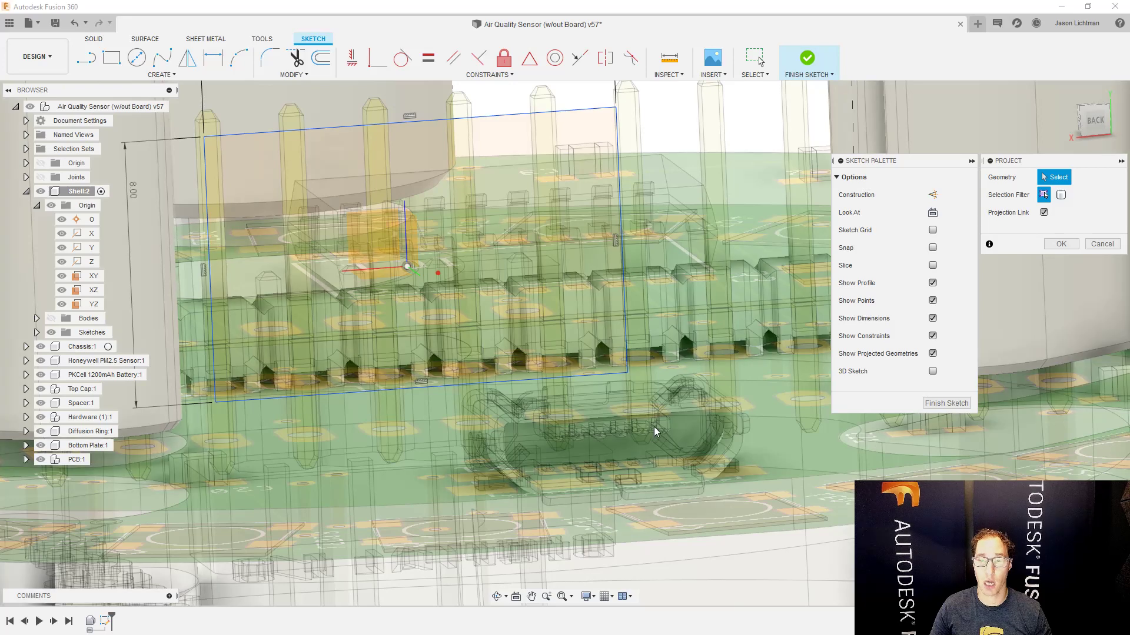
pyautogui.click(1059, 195)
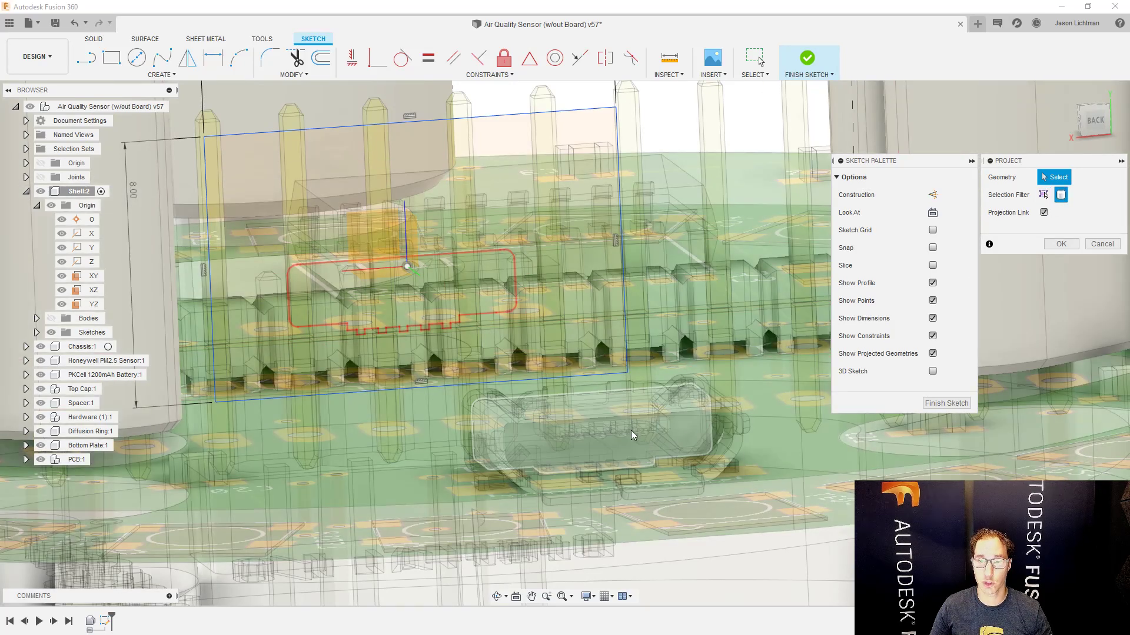
pyautogui.click(629, 433)
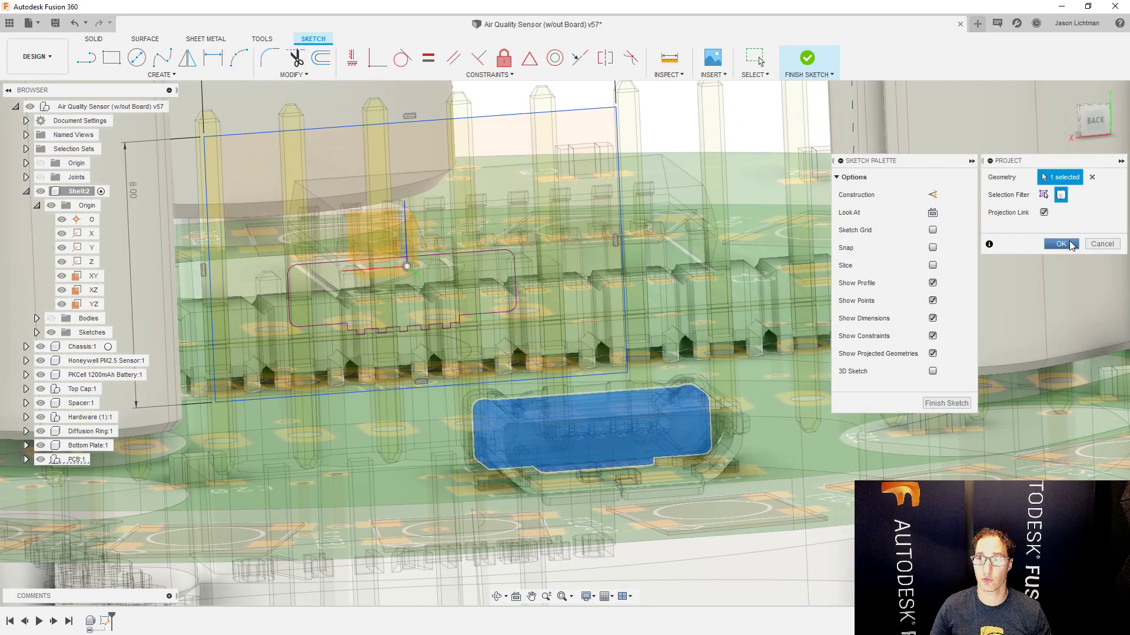
pyautogui.click(1061, 243)
# - Isolate the Shell:2 component and view the sketch squarely from the back
pyautogui.scroll(-3, 905, 315)
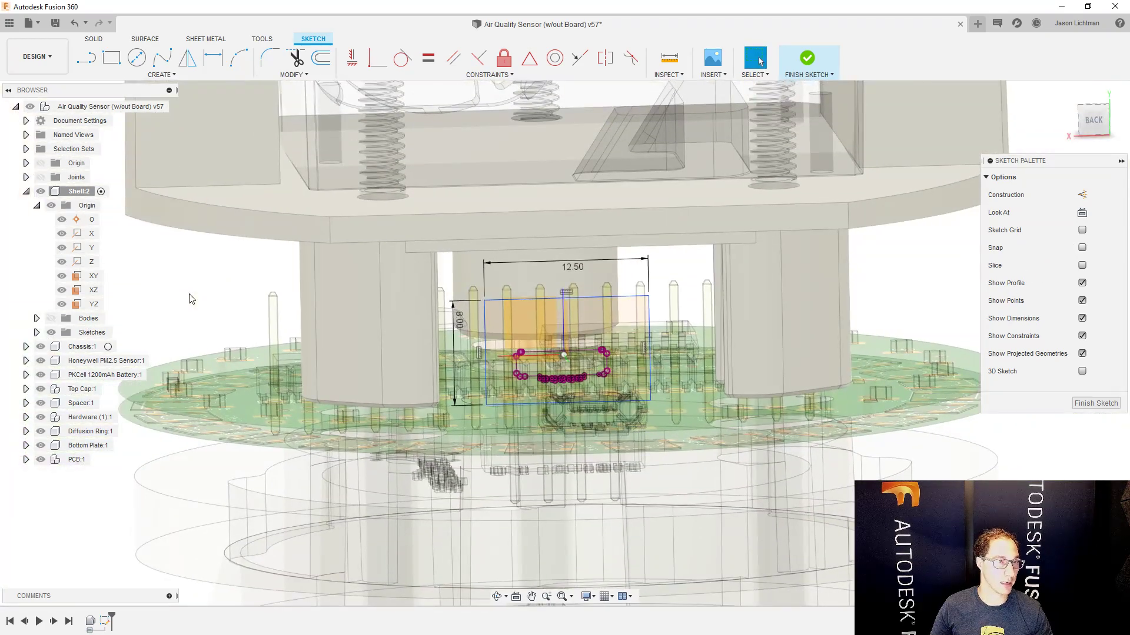
pyautogui.rightClick(79, 194)
pyautogui.click(126, 508)
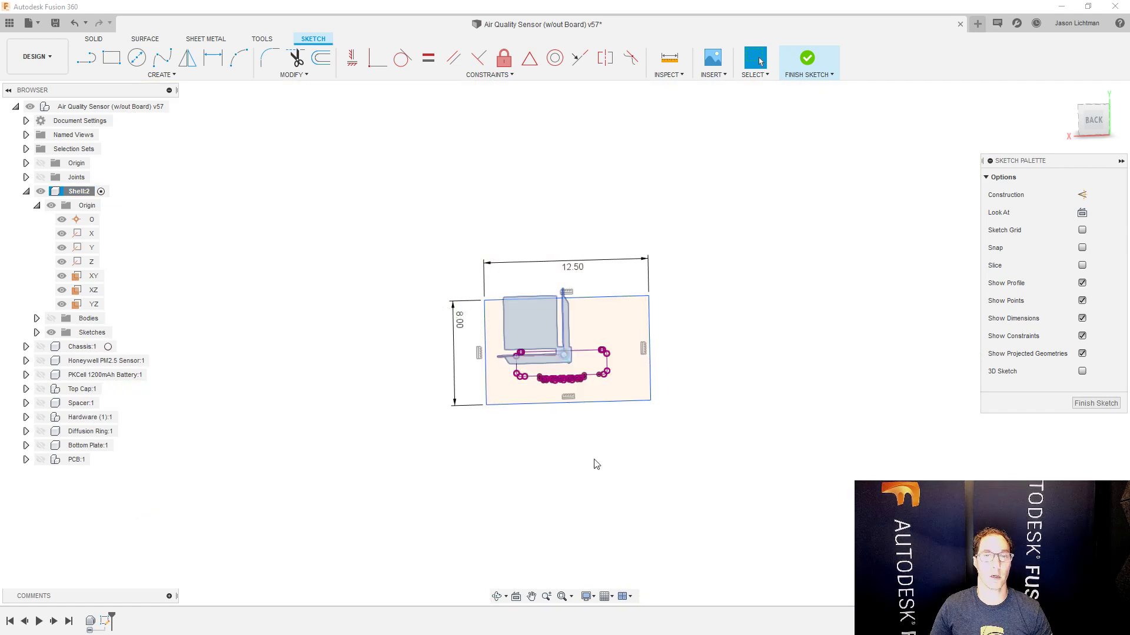
pyautogui.click(1093, 120)
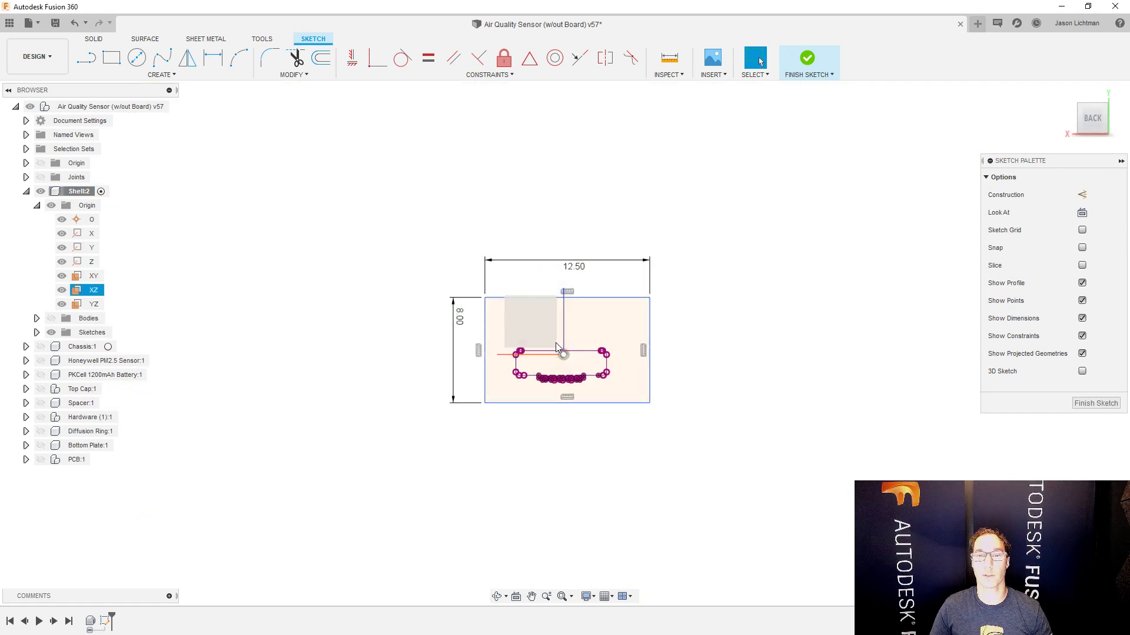
# - Set a 2 mm distance between the rectangle's top edge and the projected connector's top edge
pyautogui.scroll(5, 553, 338)
pyautogui.press('d')
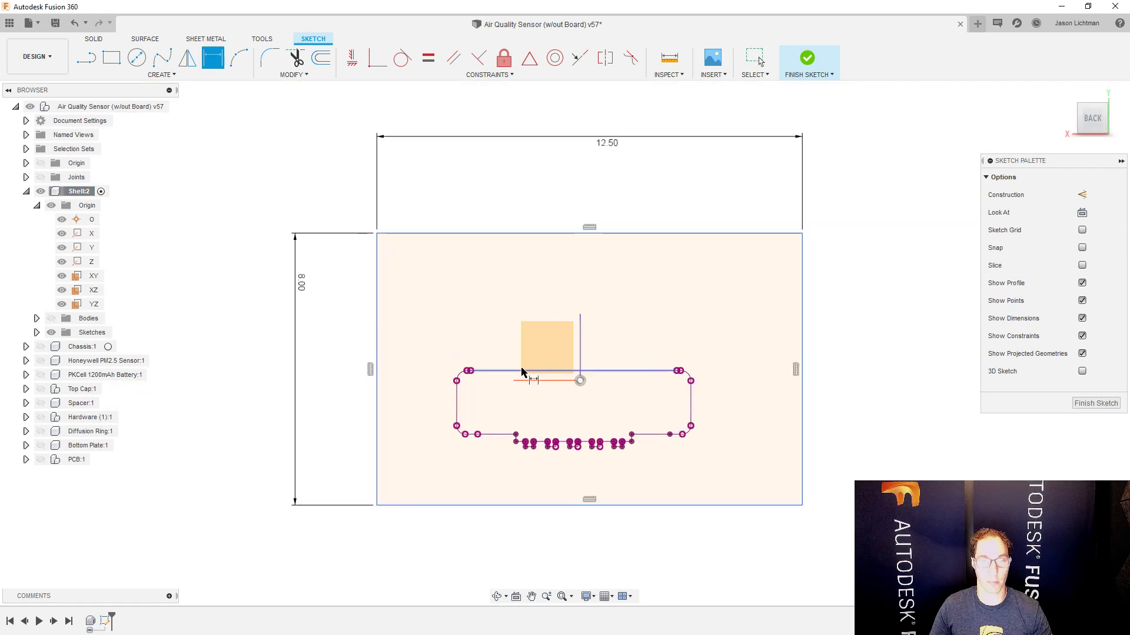
pyautogui.click(522, 371)
pyautogui.click(497, 234)
pyautogui.click(347, 320)
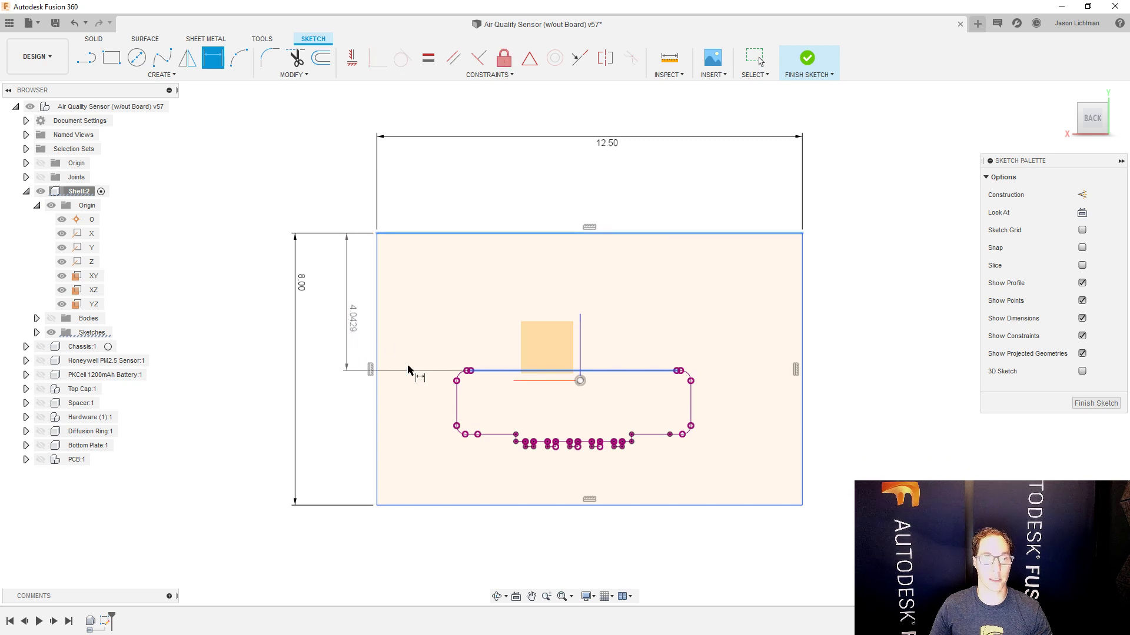
pyautogui.write('3')
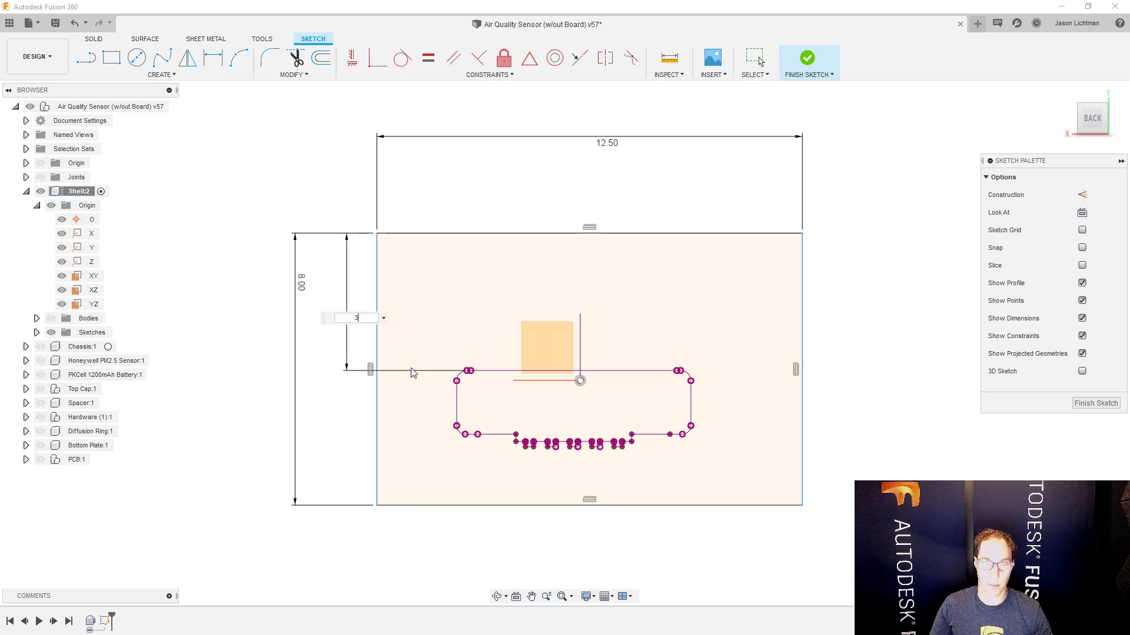
pyautogui.write('2')
pyautogui.press('Return')
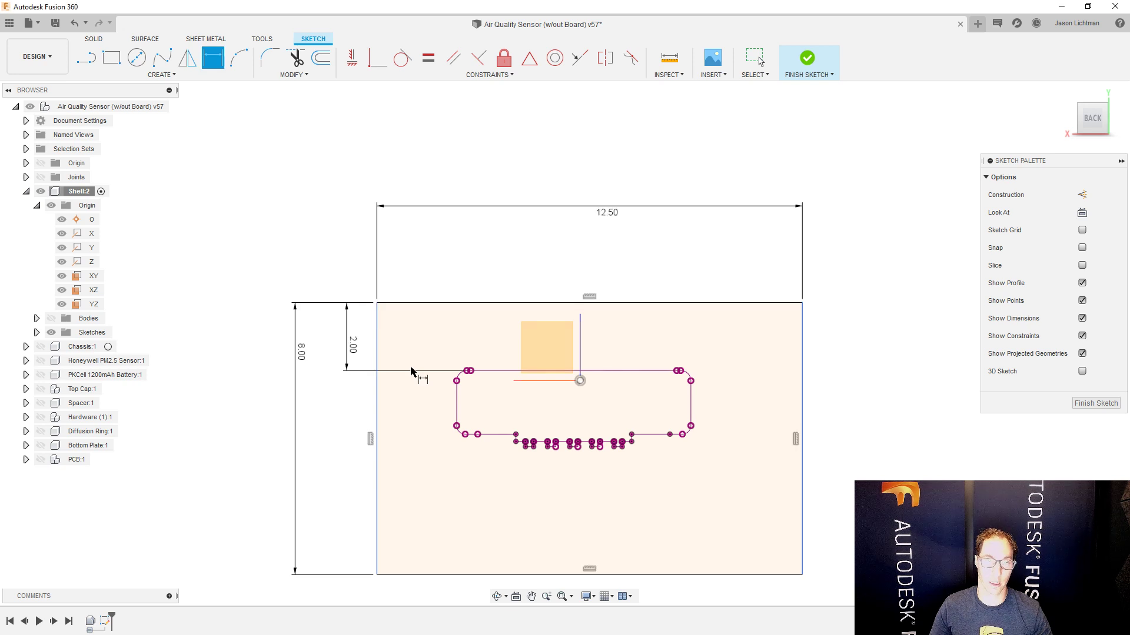
pyautogui.scroll(-2, 412, 370)
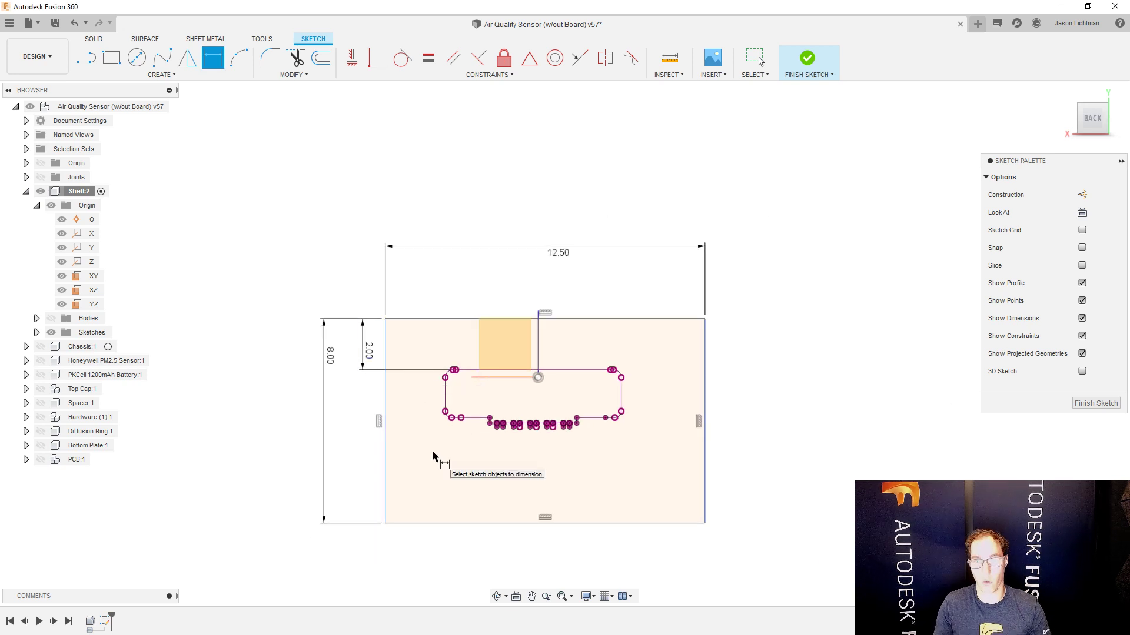
# - Convert the rectangle's 8 mm height dimension to a driven dimension
pyautogui.press('Escape')
pyautogui.click(329, 363)
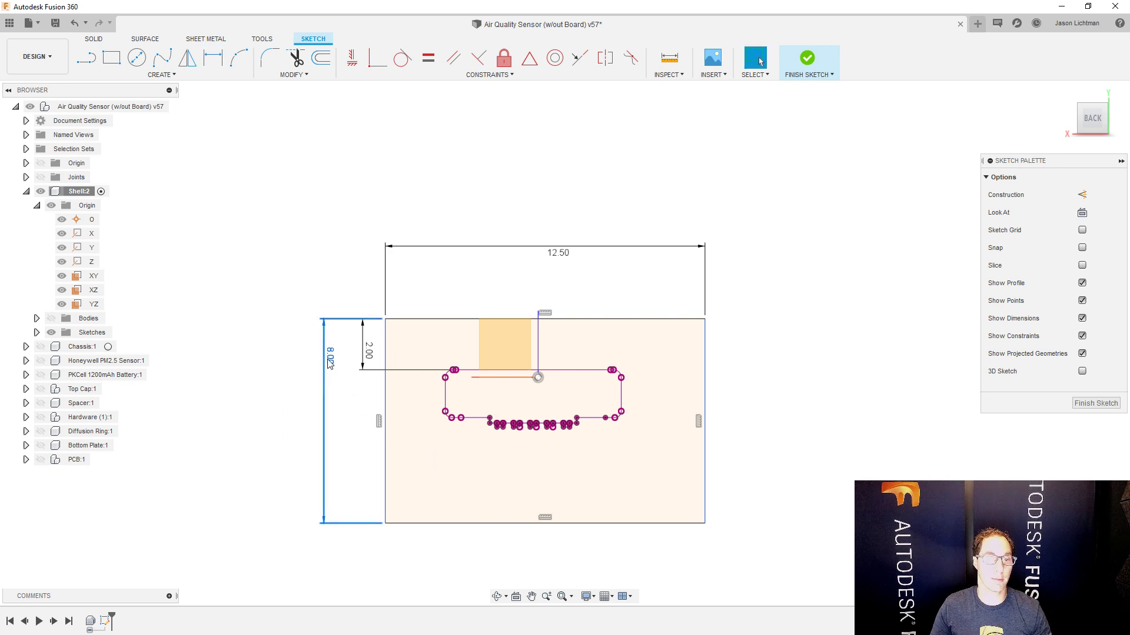
pyautogui.rightClick(328, 363)
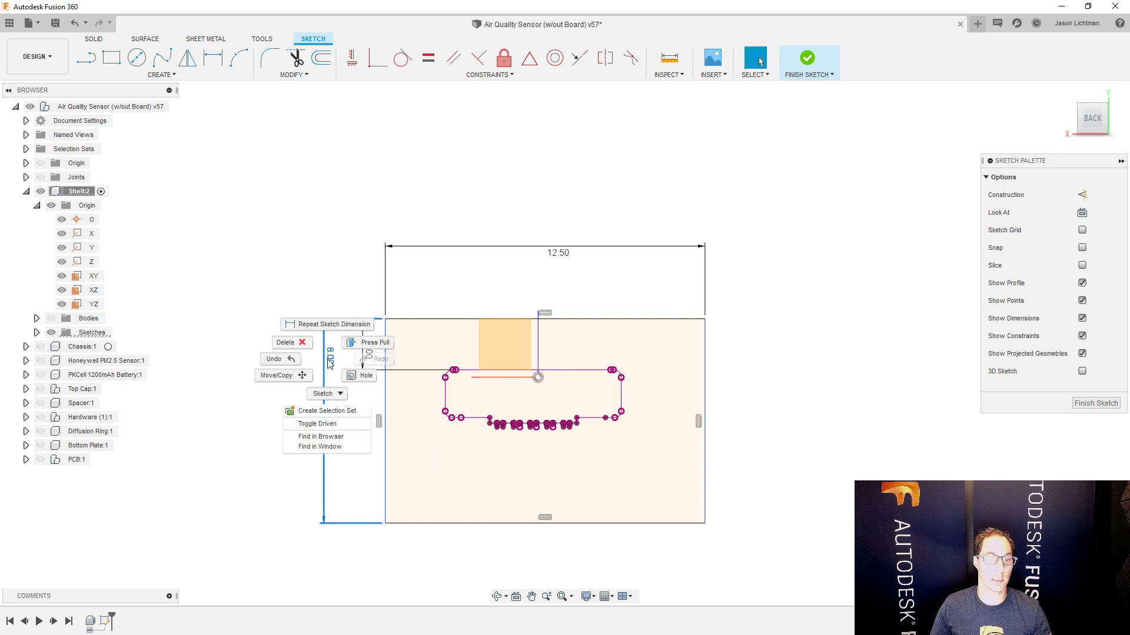
pyautogui.click(336, 424)
pyautogui.click(336, 425)
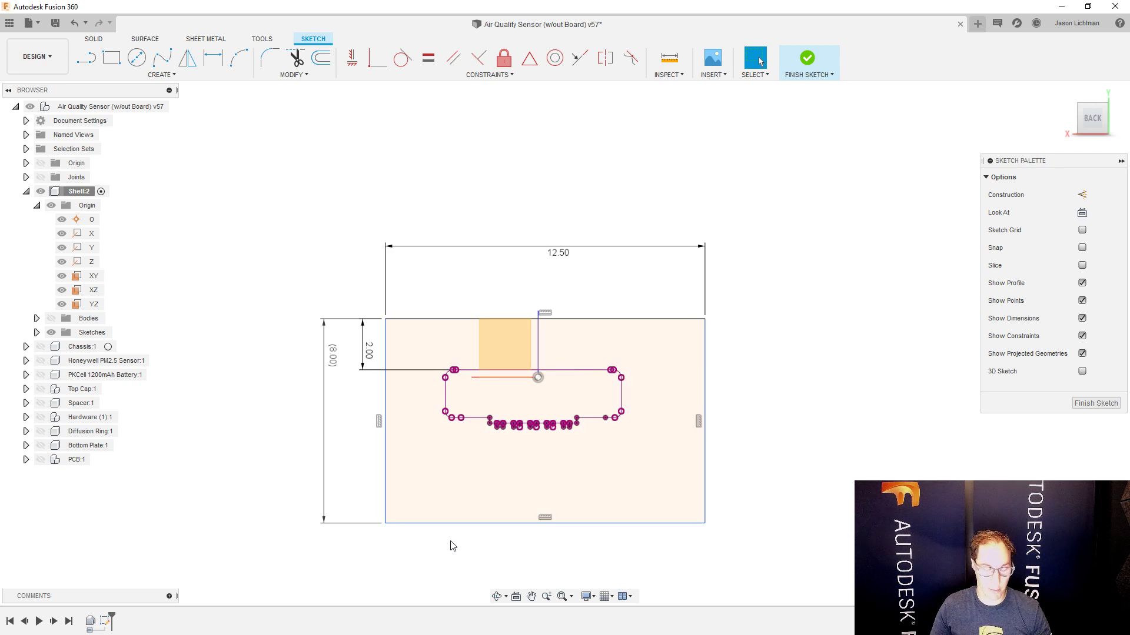
pyautogui.press('d')
pyautogui.scroll(5, 506, 458)
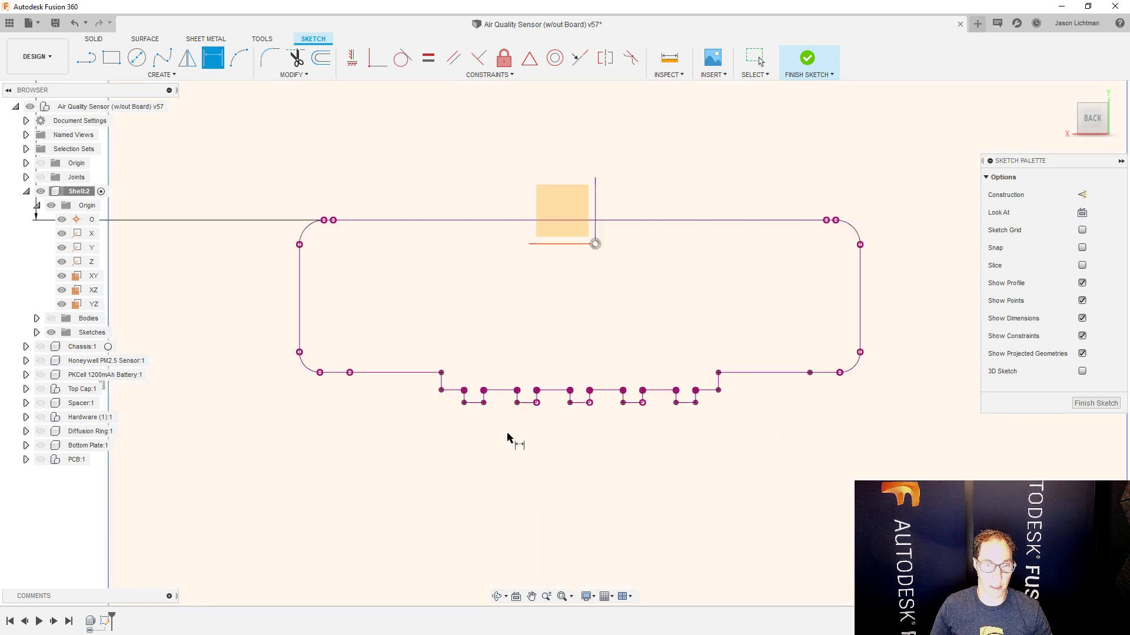
pyautogui.scroll(-4, 421, 379)
pyautogui.click(420, 380)
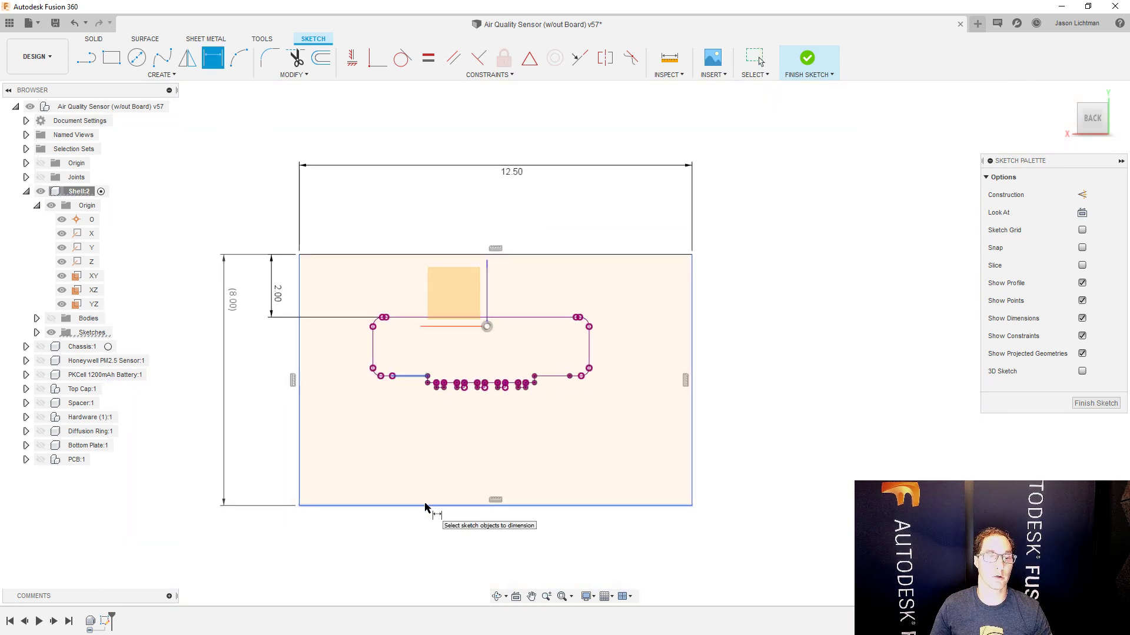
pyautogui.click(428, 505)
pyautogui.click(308, 490)
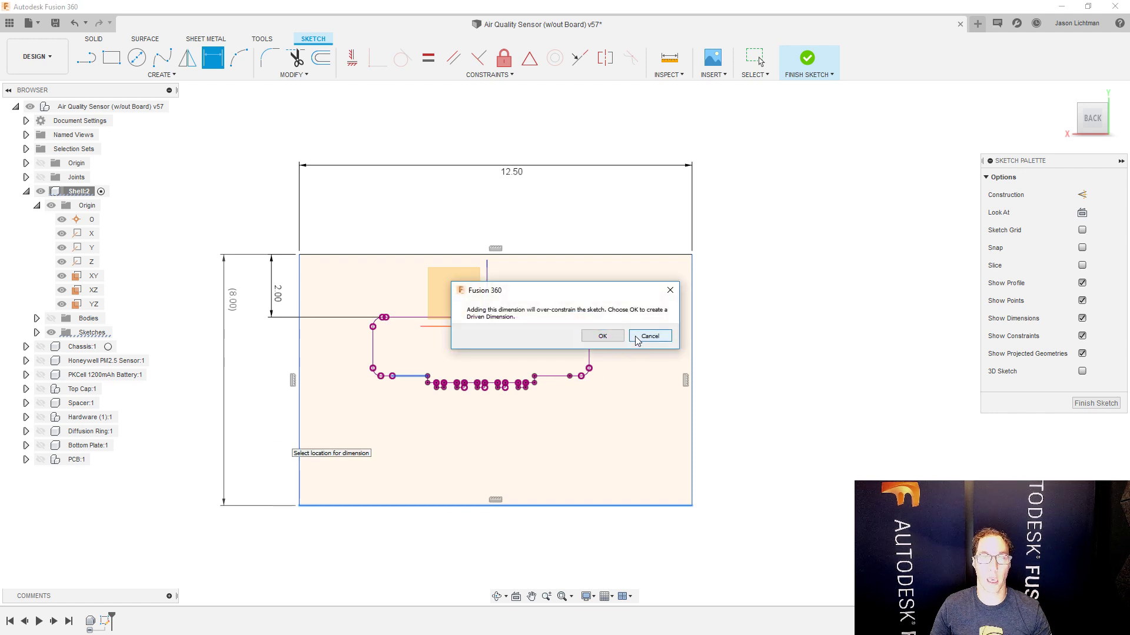
pyautogui.click(650, 338)
pyautogui.press('Escape')
# - Set a 2 mm distance between the lowest points of the projected connector and the rectangle's bottom edge
pyautogui.press('d')
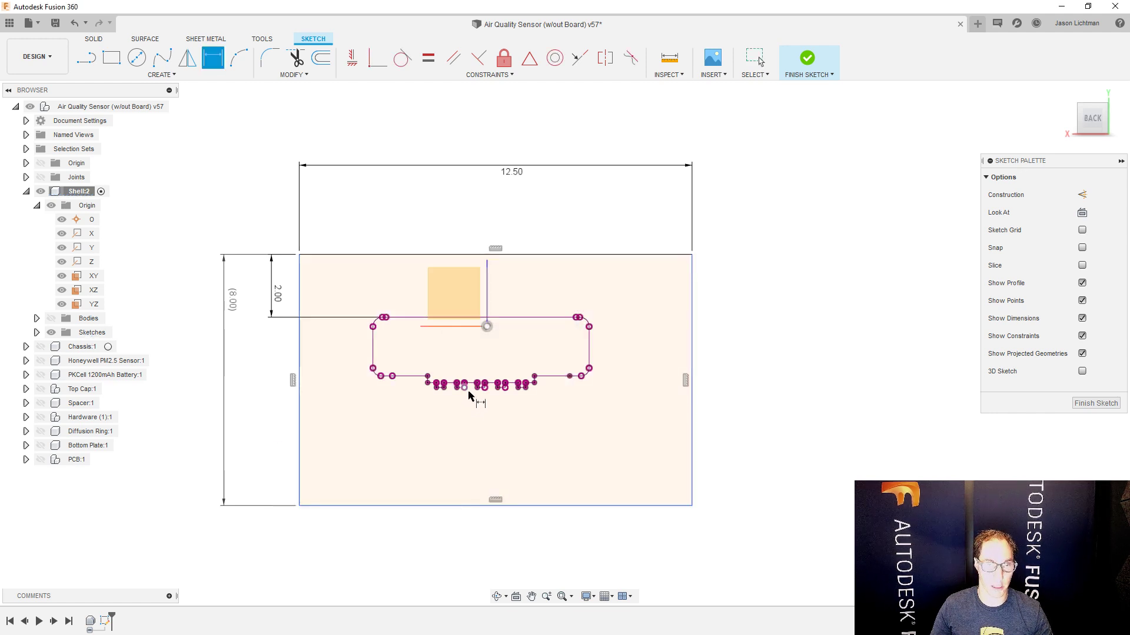
pyautogui.click(465, 388)
pyautogui.click(479, 505)
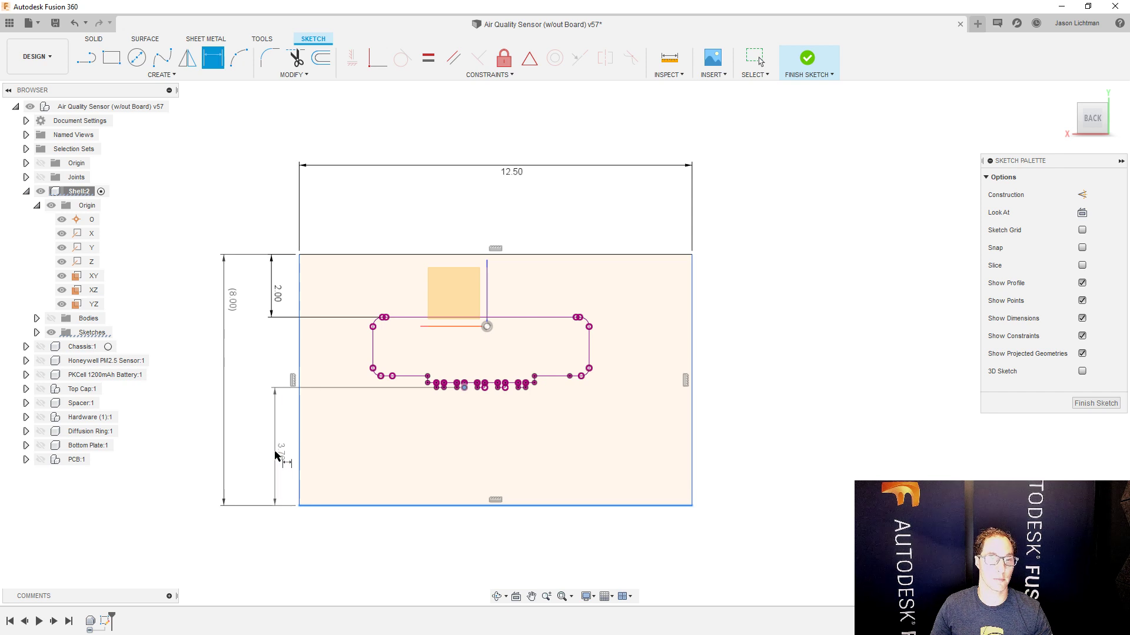
pyautogui.click(285, 464)
pyautogui.write('2')
pyautogui.press('Return')
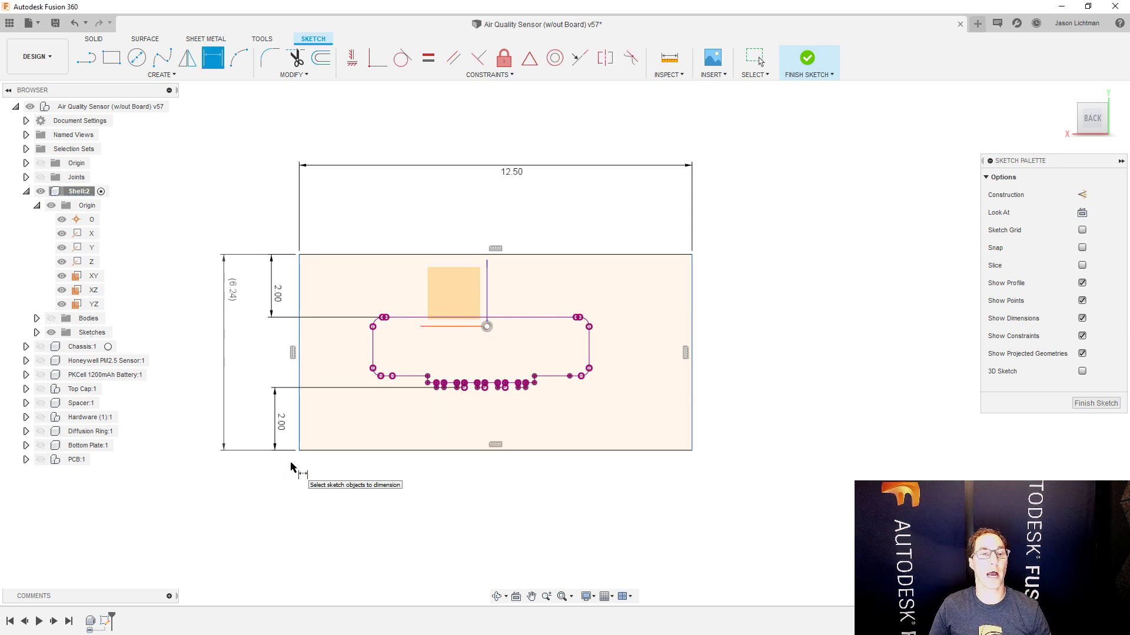
# - Round all four corners of the rectangle with 1.5 mm sketch fillets
pyautogui.click(264, 63)
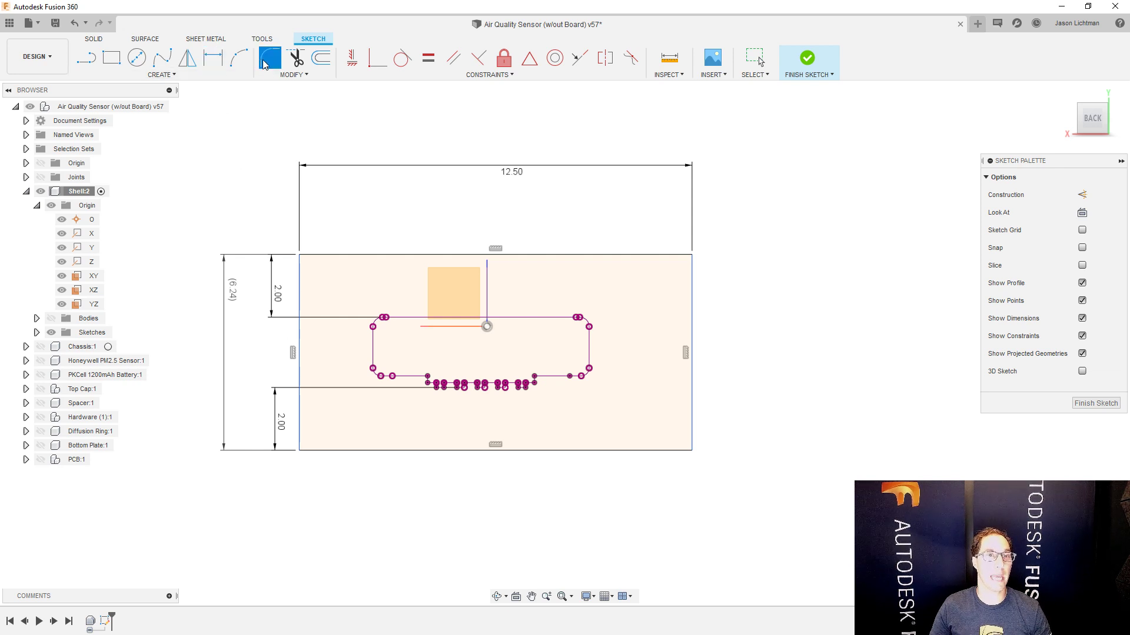
pyautogui.click(301, 255)
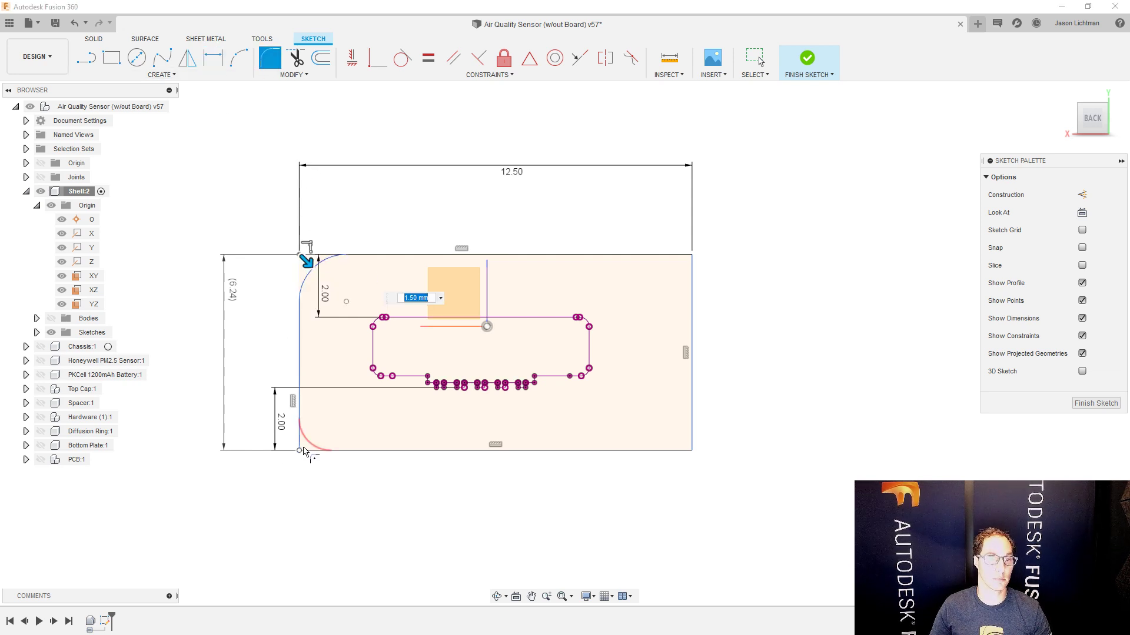
pyautogui.click(300, 451)
pyautogui.click(693, 451)
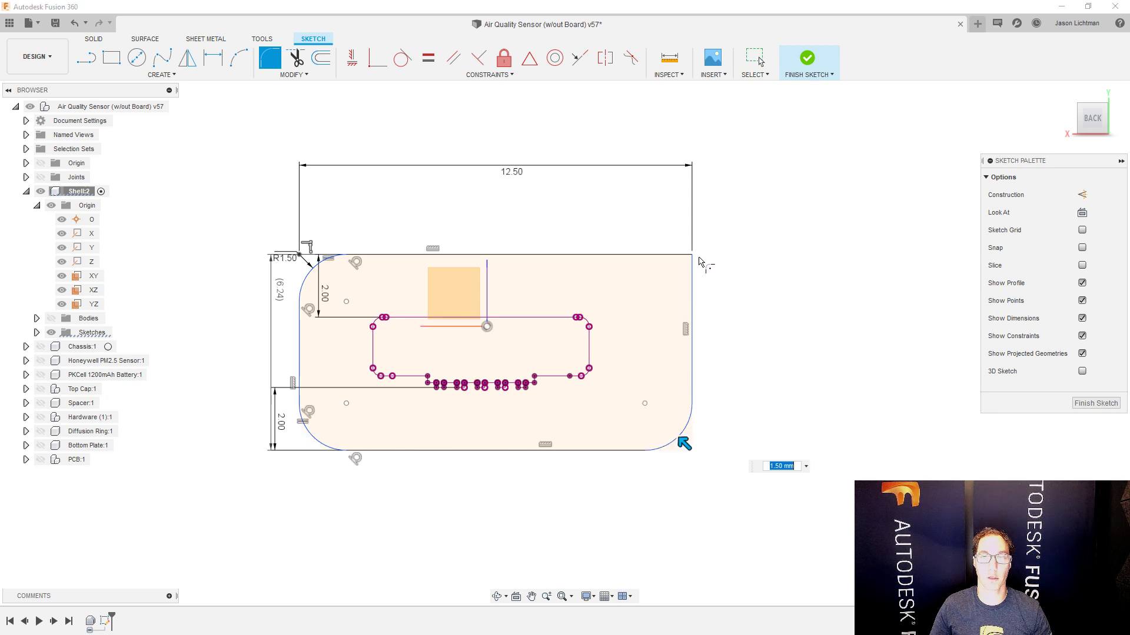
pyautogui.click(699, 259)
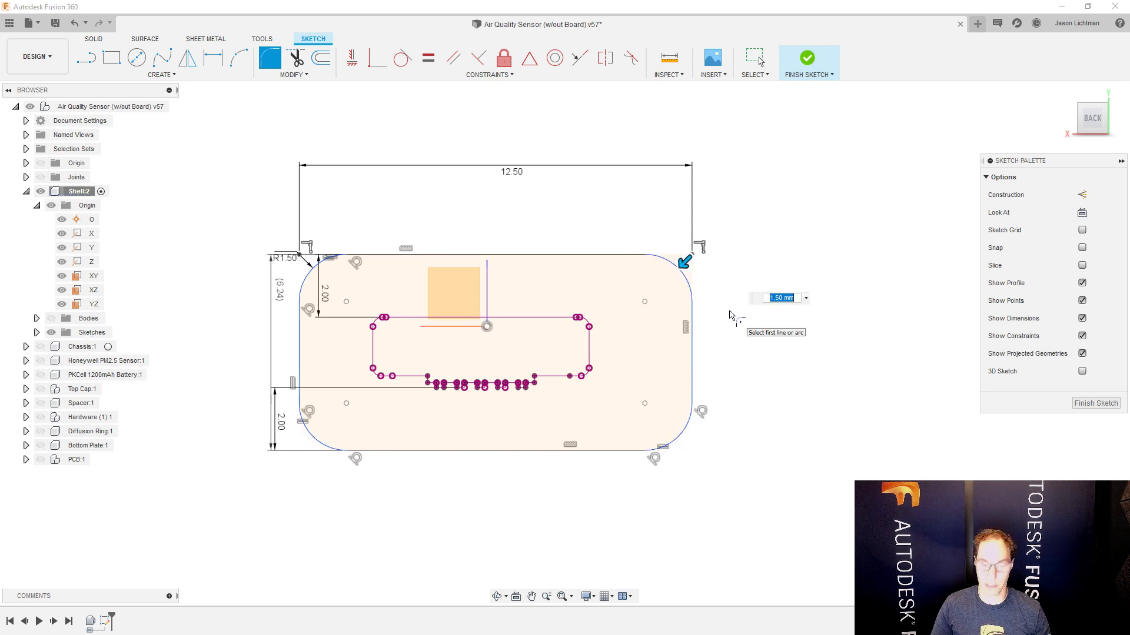
pyautogui.press('Return')
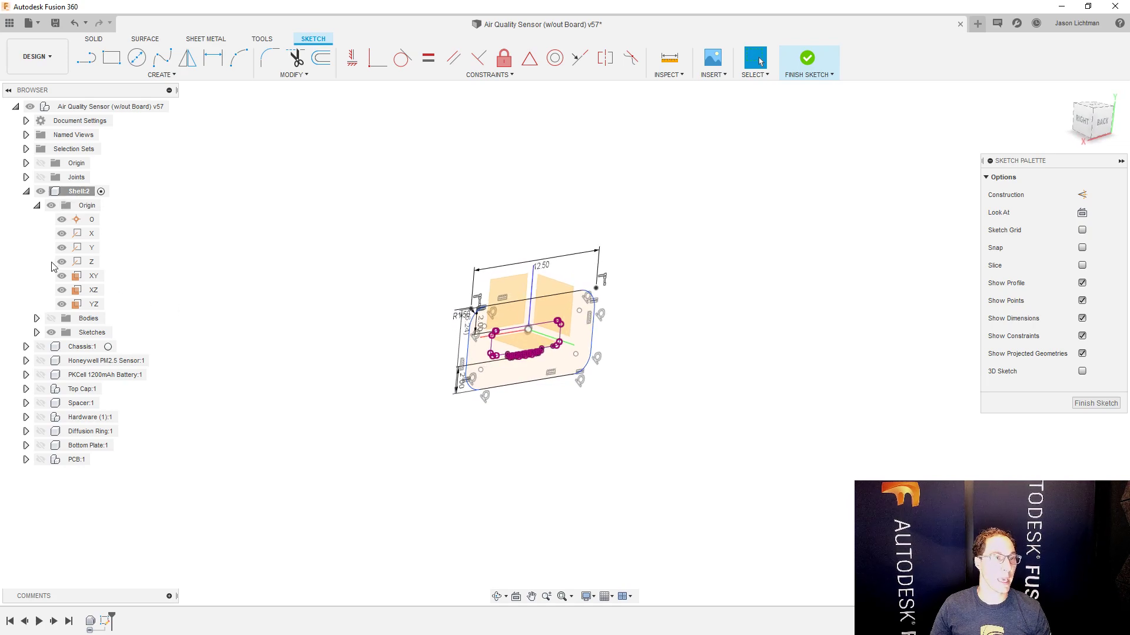
# - Show the shell's bodies and cut both profiles of the rounded rectangle about 60 mm outward through the shell wall with Extrude
pyautogui.click(51, 318)
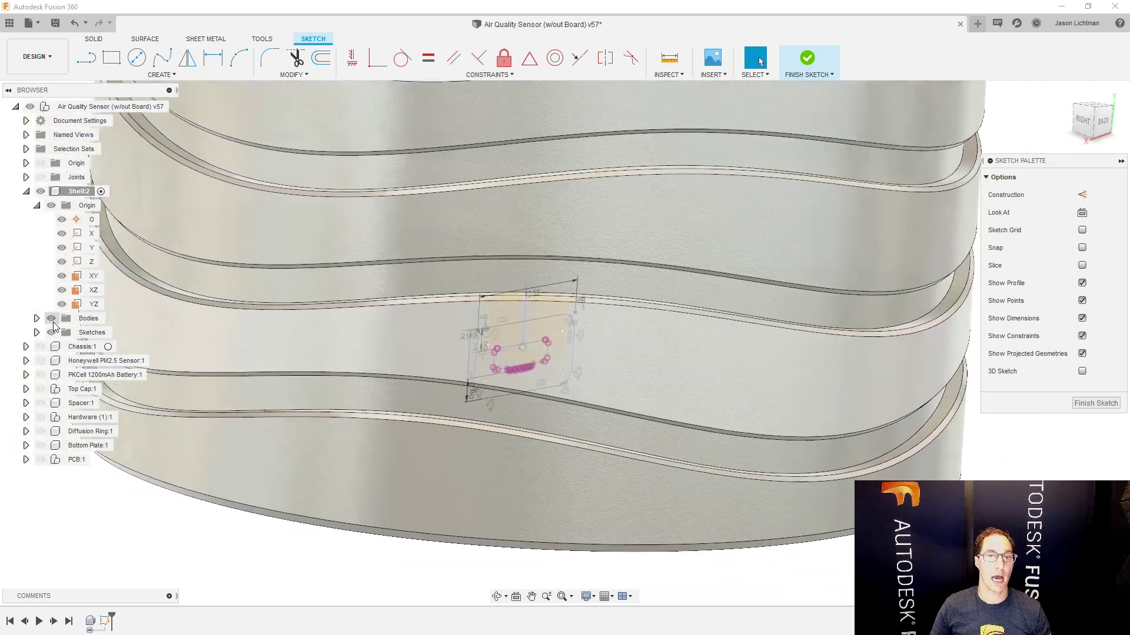
pyautogui.scroll(4, 525, 369)
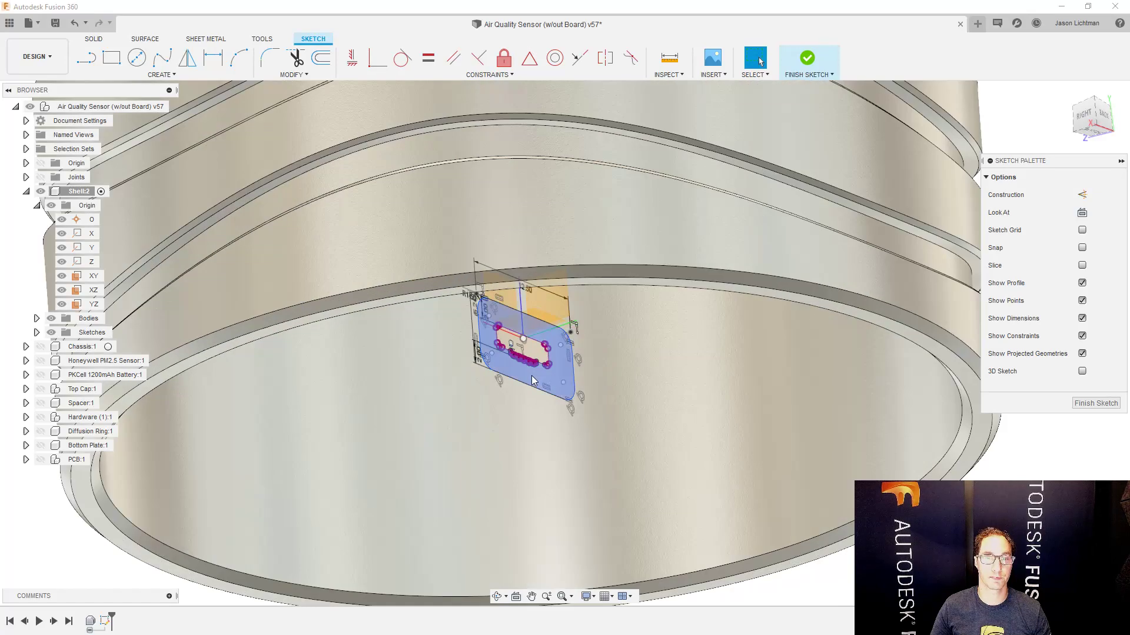
pyautogui.scroll(3, 533, 370)
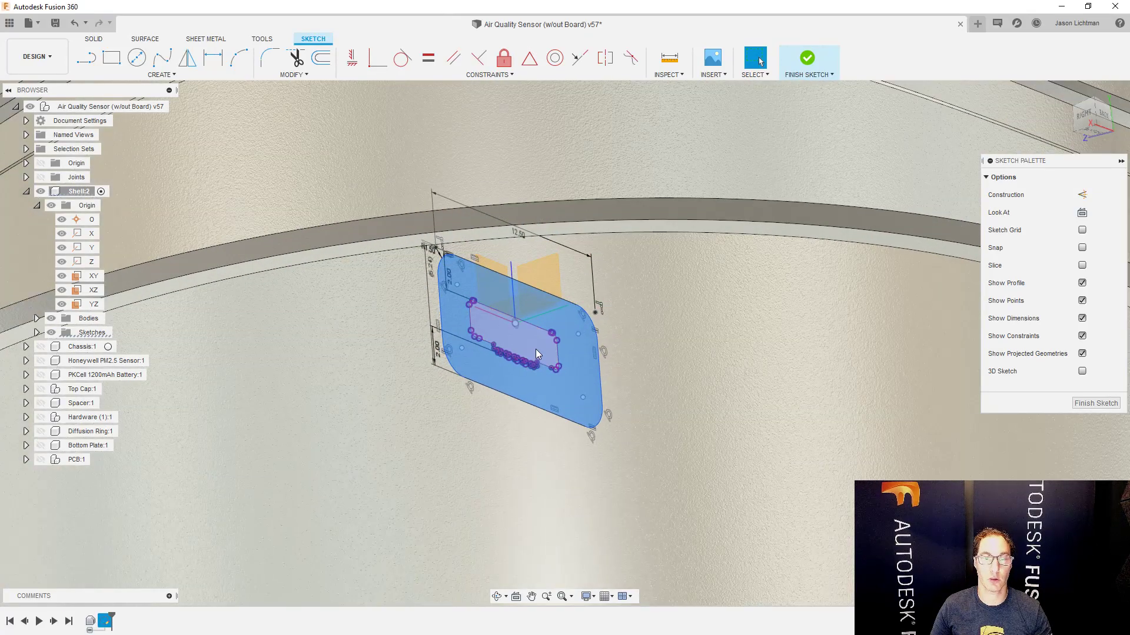
pyautogui.click(93, 39)
pyautogui.click(112, 57)
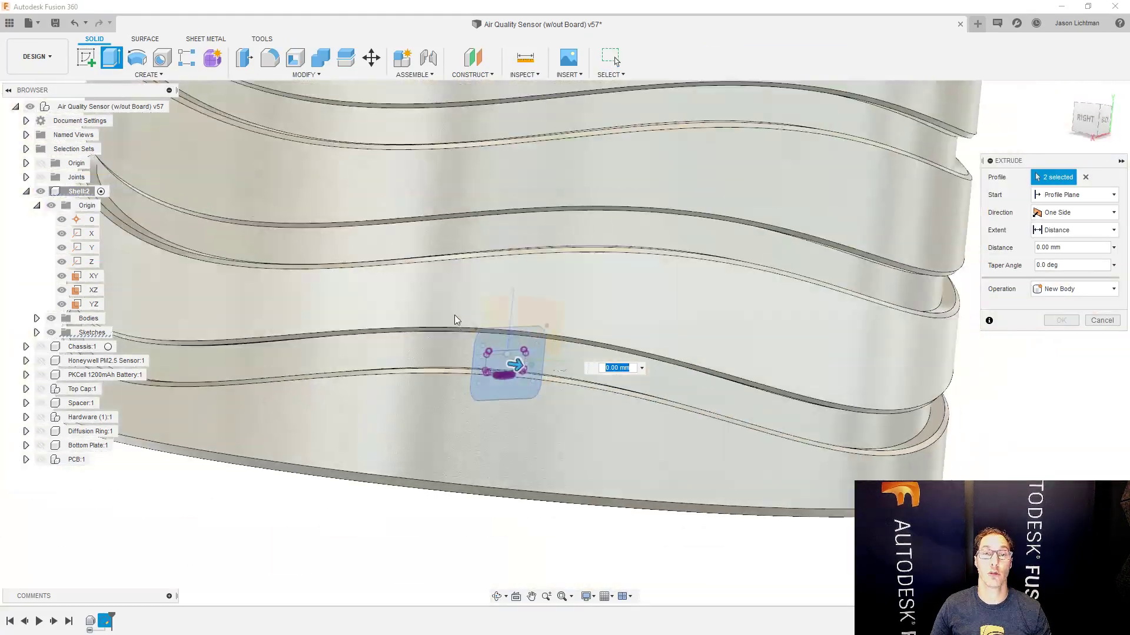
pyautogui.moveTo(516, 365); pyautogui.dragTo(1035, 448)
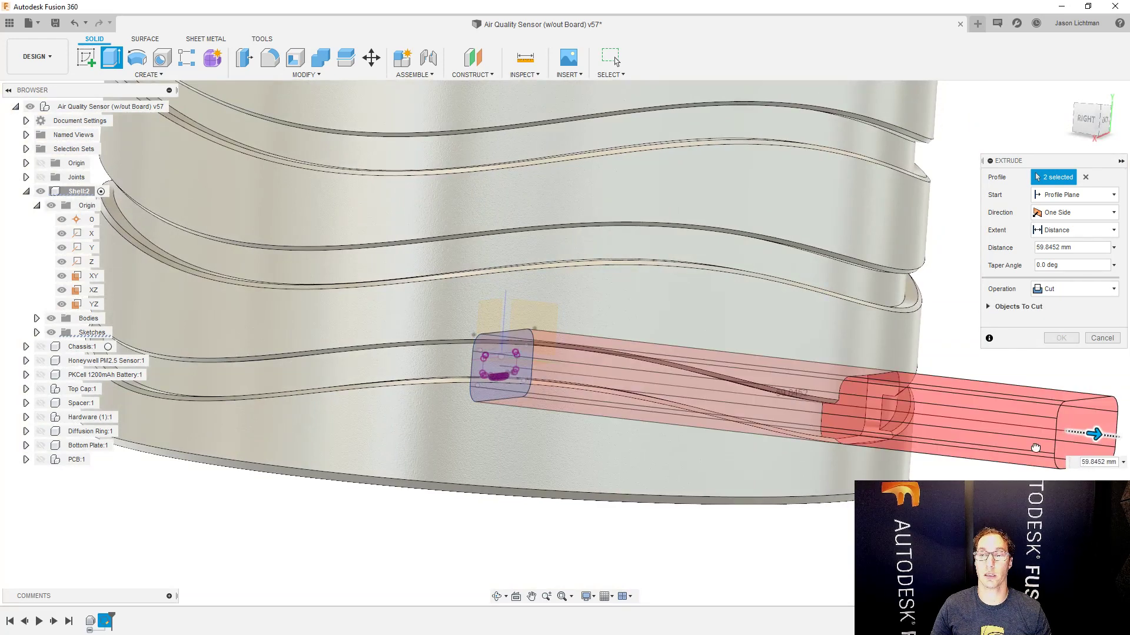
pyautogui.click(1061, 338)
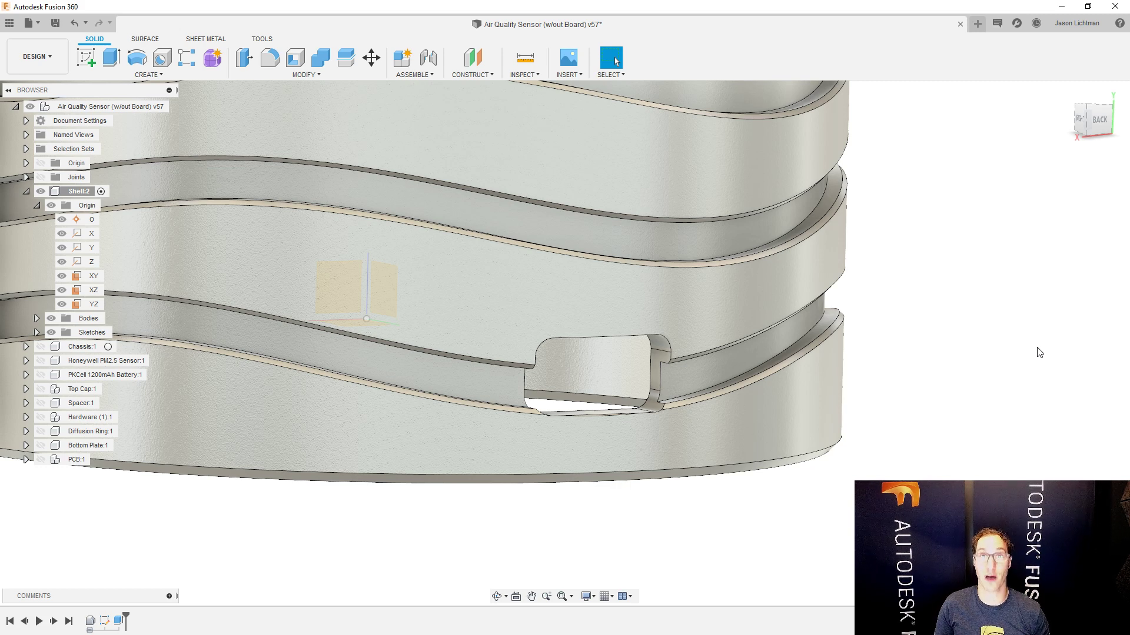
# - Delete the shell's opening cut and its sketch, and unisolate the Shell component to show all other components
pyautogui.scroll(-5, 584, 474)
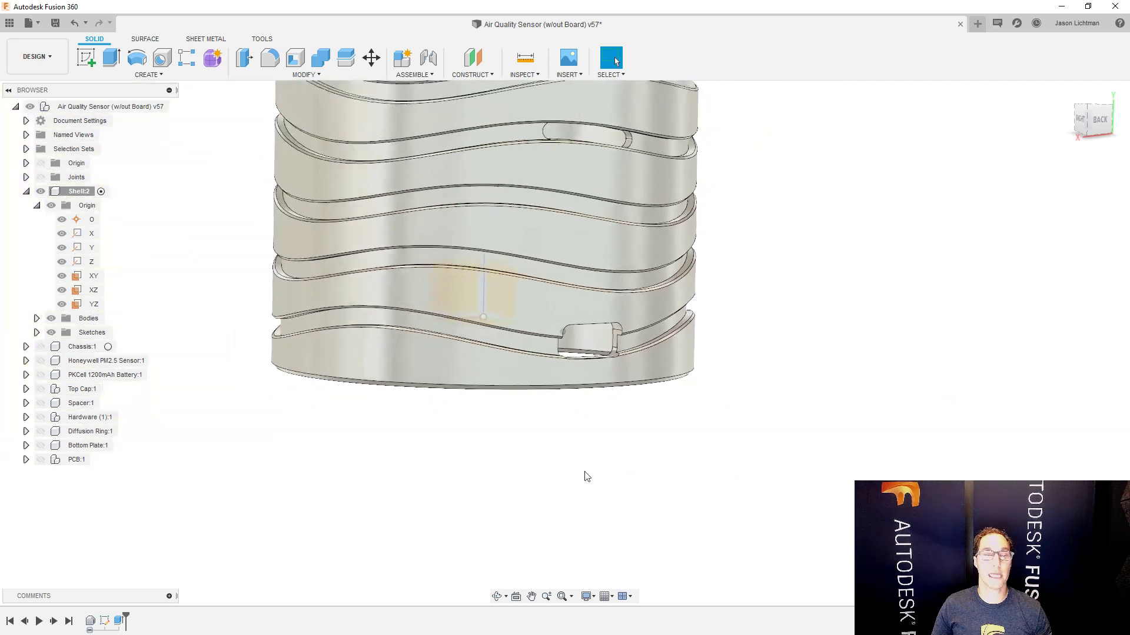
pyautogui.moveTo(125, 618); pyautogui.dragTo(112, 618)
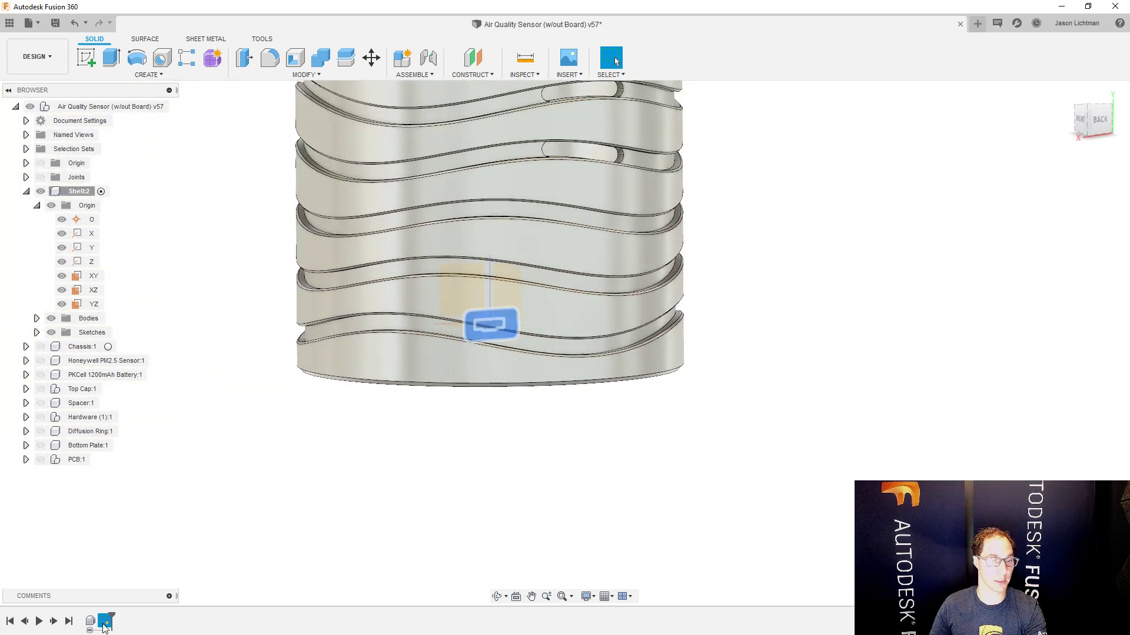
pyautogui.press('Delete')
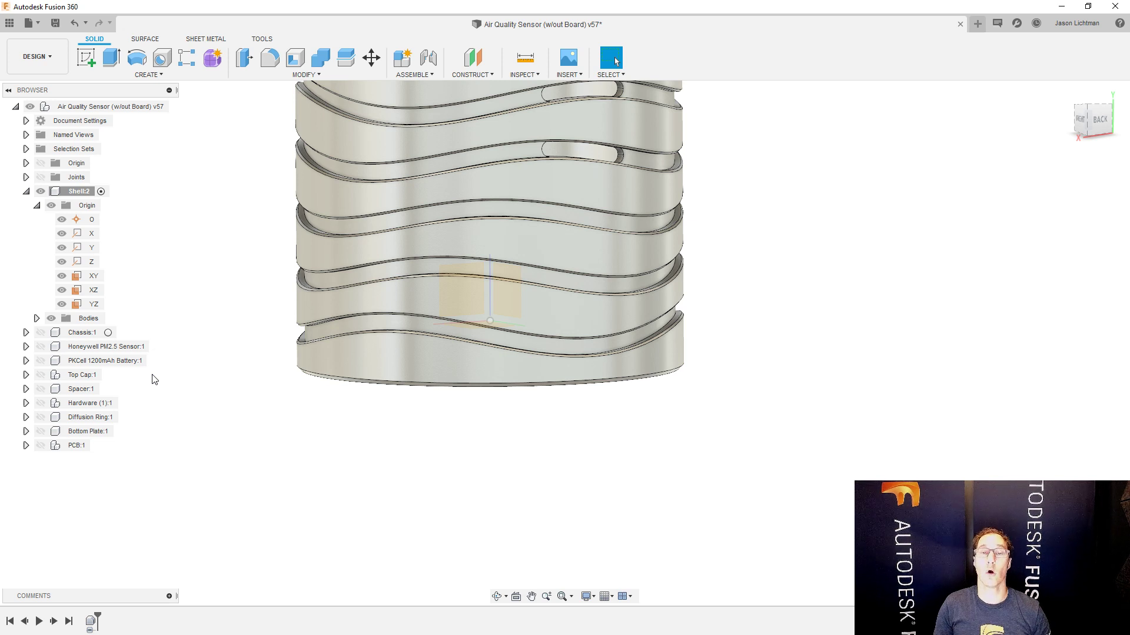
pyautogui.rightClick(81, 193)
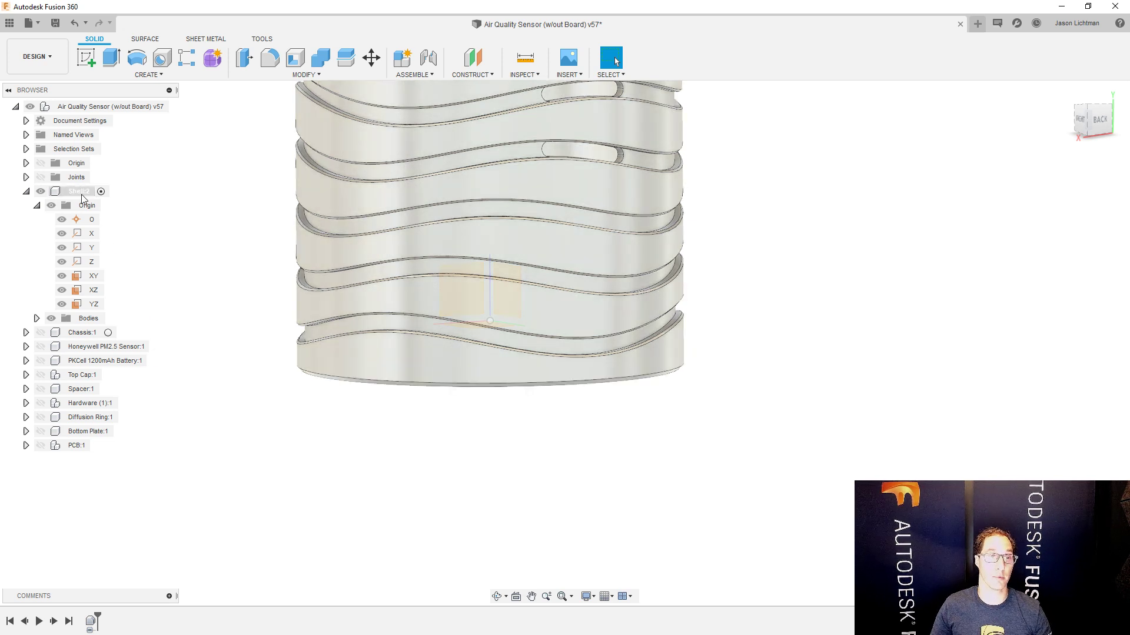
pyautogui.click(112, 521)
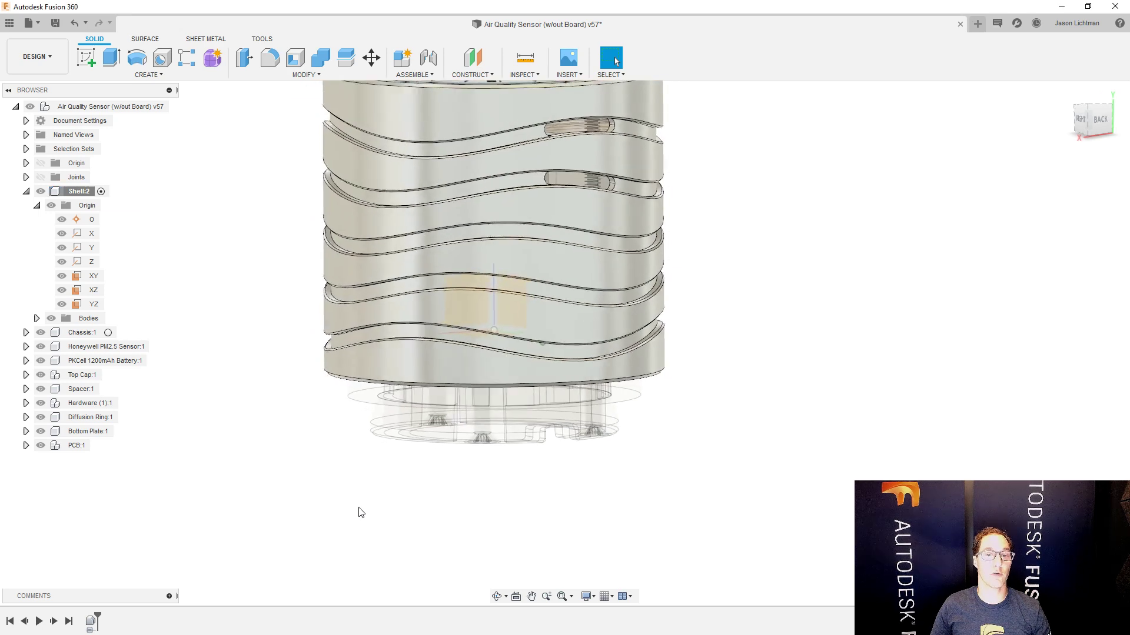
pyautogui.click(9, 23)
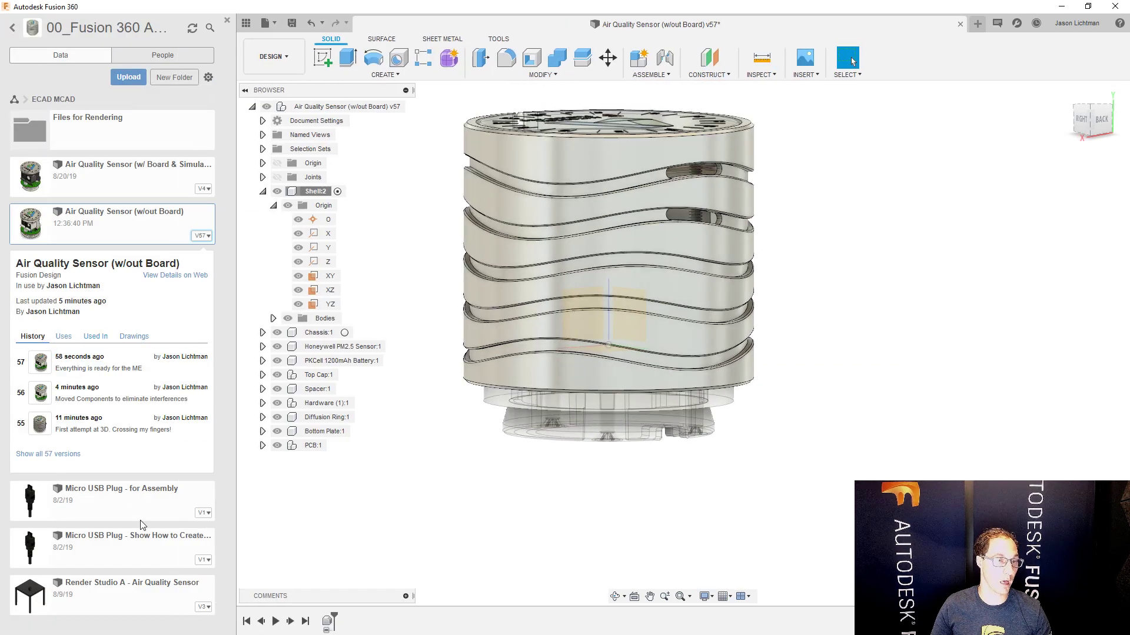
pyautogui.moveTo(141, 493); pyautogui.dragTo(688, 450)
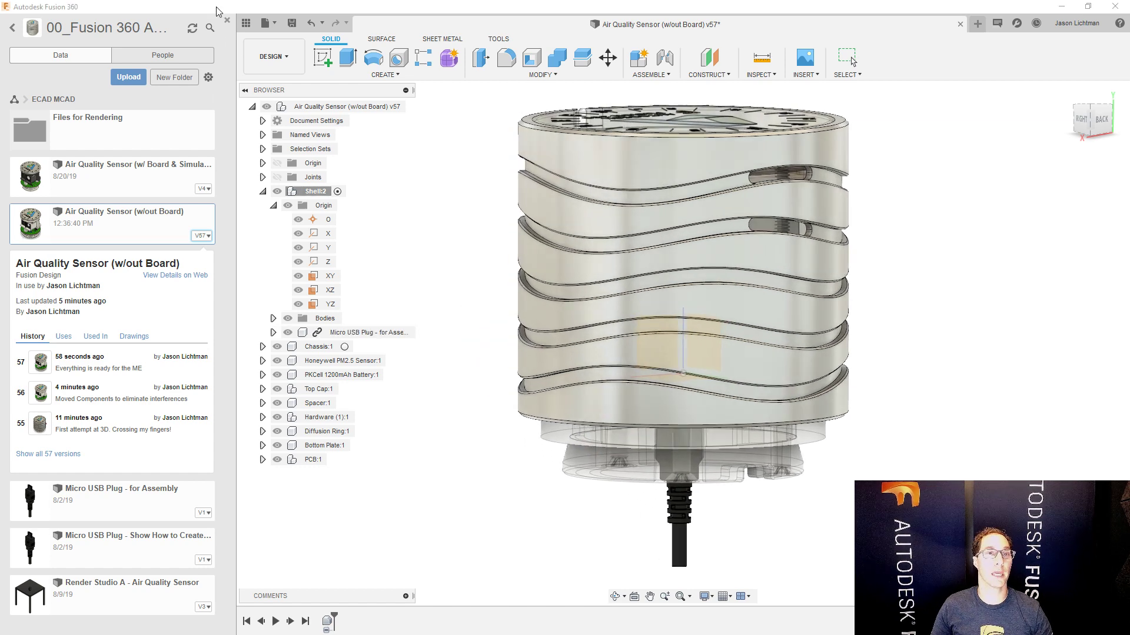
pyautogui.click(228, 21)
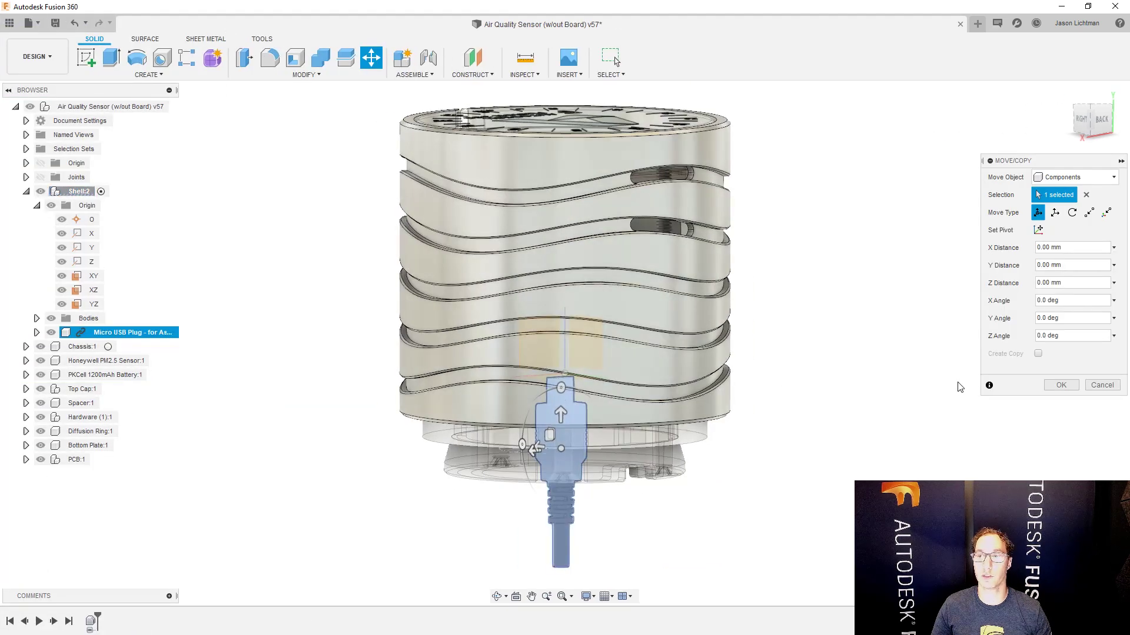
pyautogui.click(1060, 385)
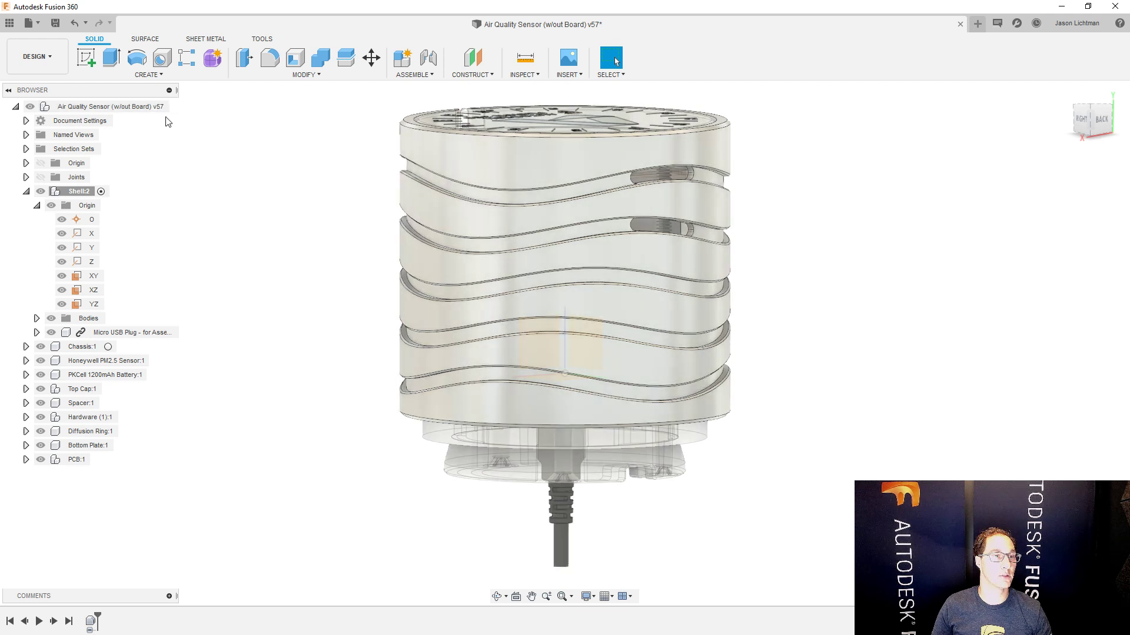
pyautogui.click(118, 333)
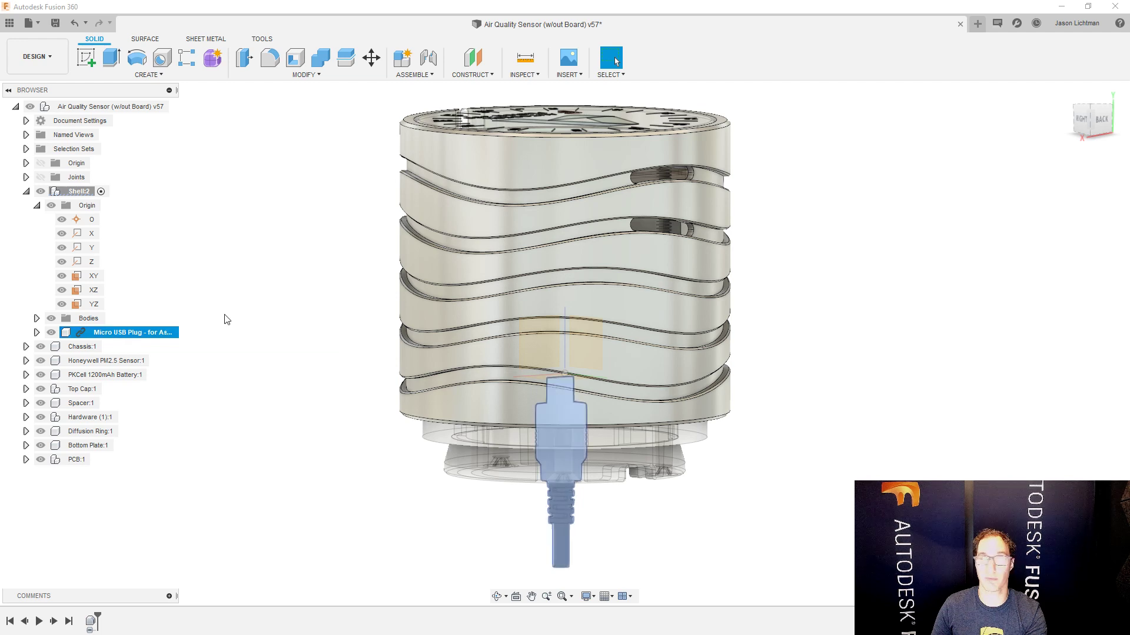
pyautogui.press('Delete')
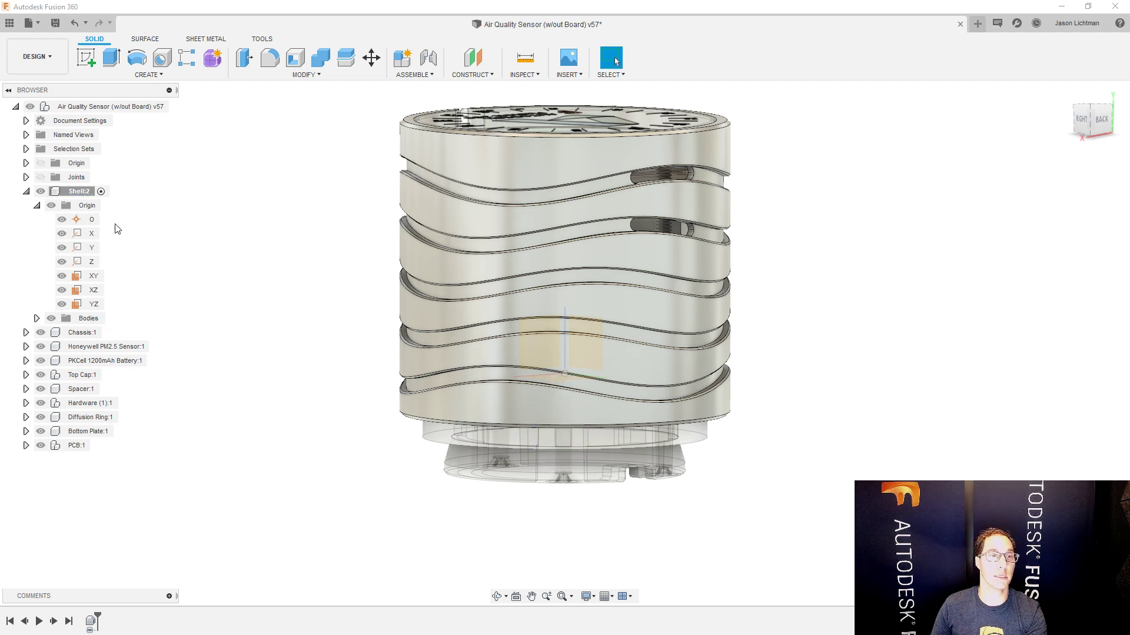
# - Activate the top-level Air Quality Sensor assembly and insert the "Micro USB Plug - for Assembly" design at its default position
pyautogui.click(168, 107)
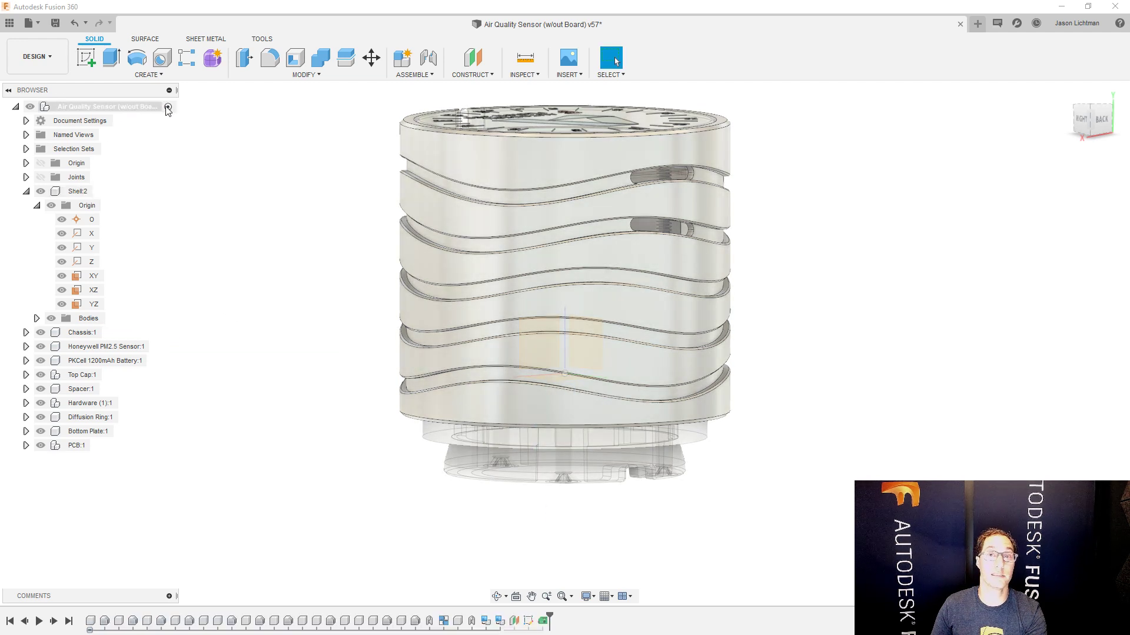
pyautogui.click(9, 23)
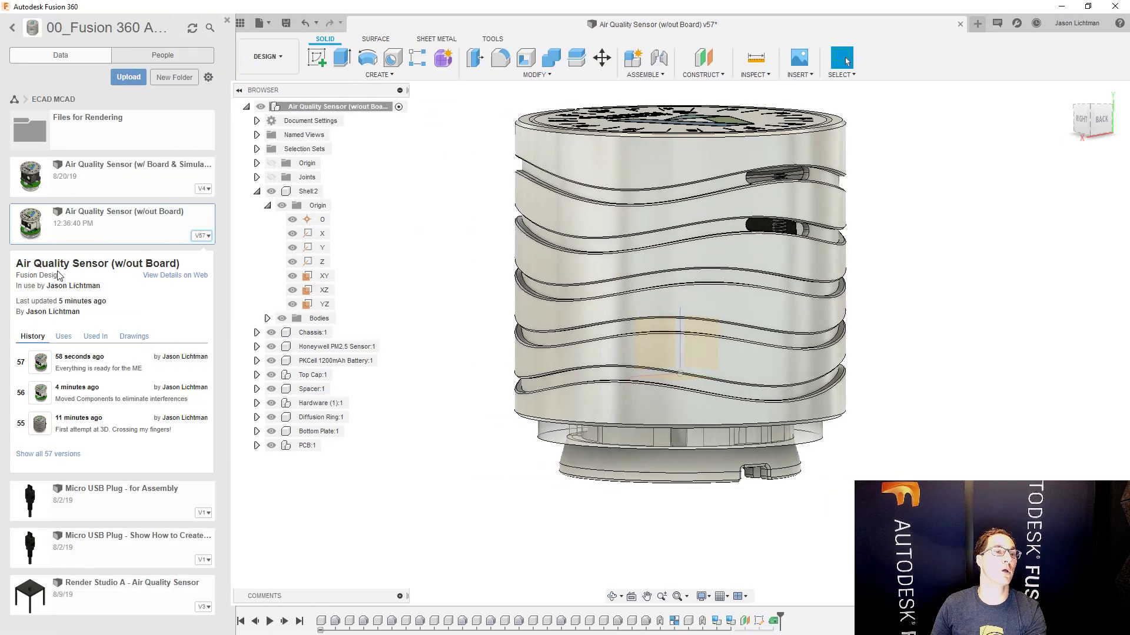
pyautogui.moveTo(82, 493); pyautogui.dragTo(536, 513)
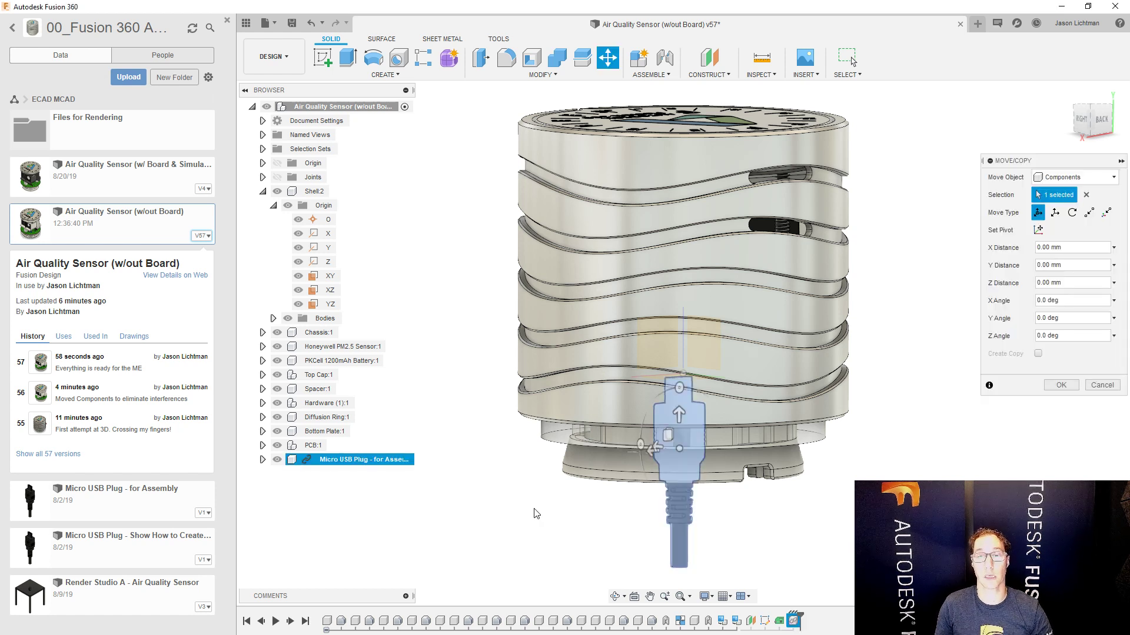
pyautogui.click(1075, 386)
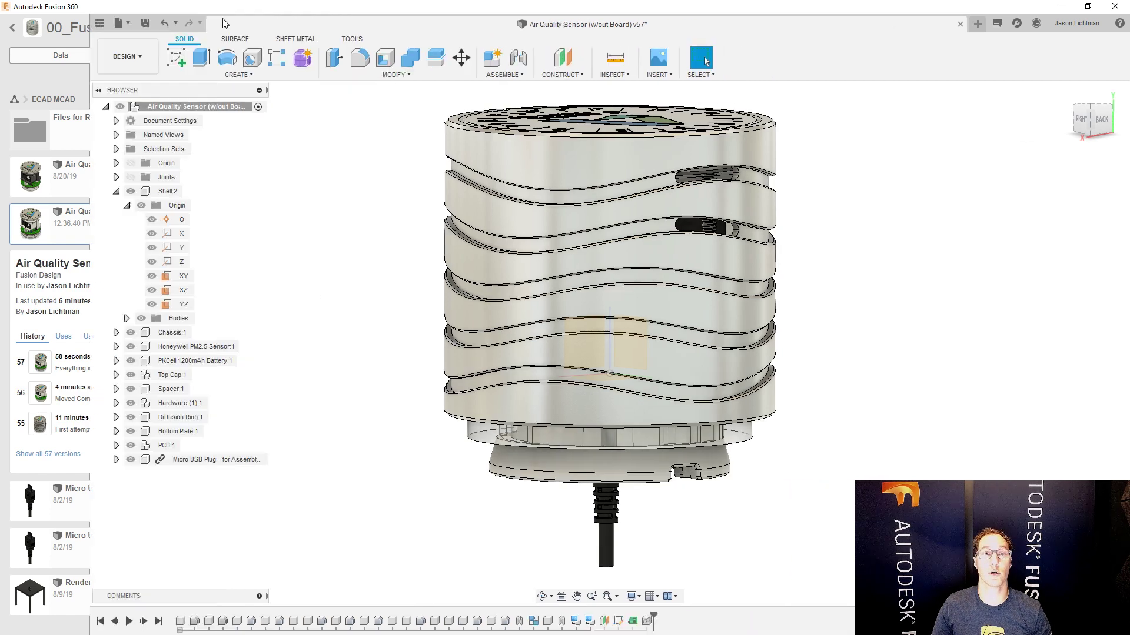
pyautogui.click(226, 21)
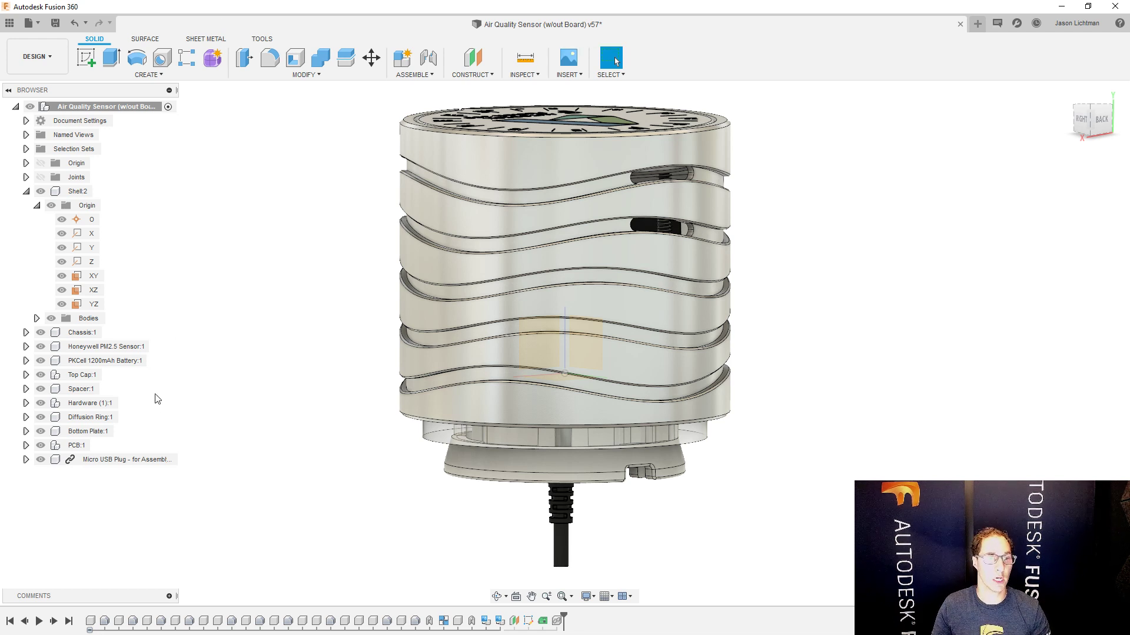
pyautogui.click(103, 460)
pyautogui.press('Delete')
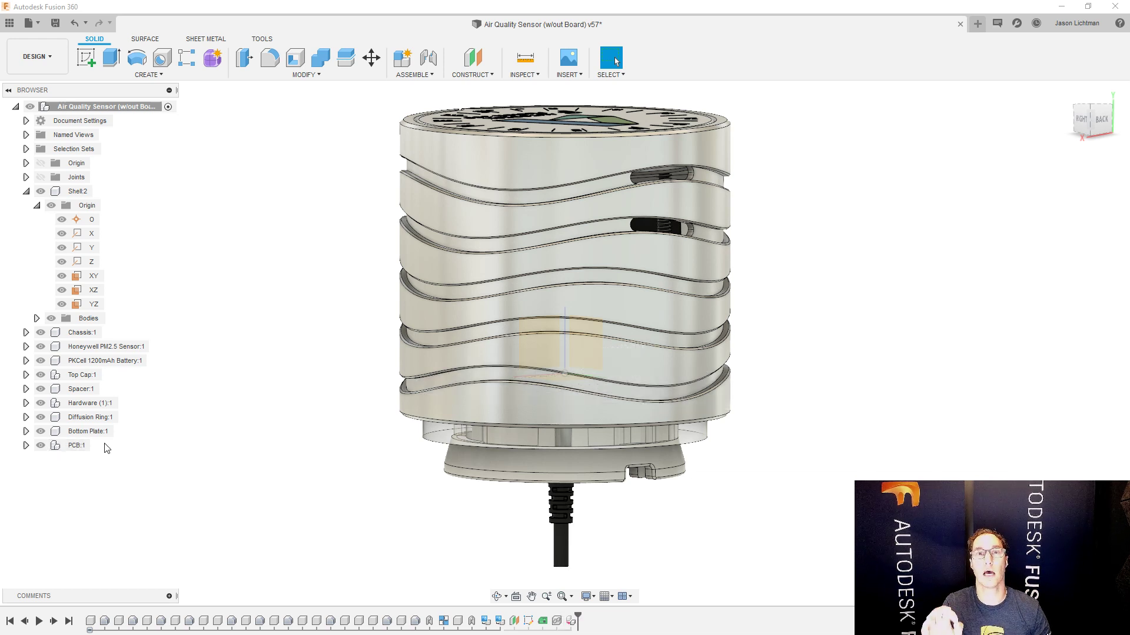
pyautogui.hotkey('ctrl', 'z')
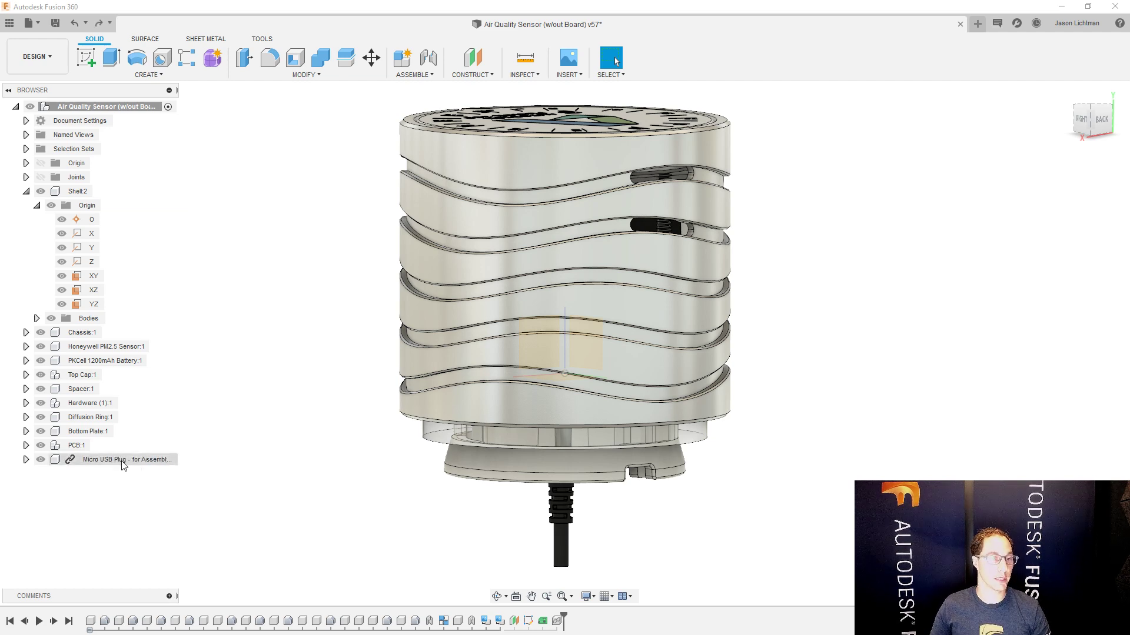
# - Hide the Shell and start a rigid Joint with the Micro USB Plug's origin point as the first component
pyautogui.click(40, 191)
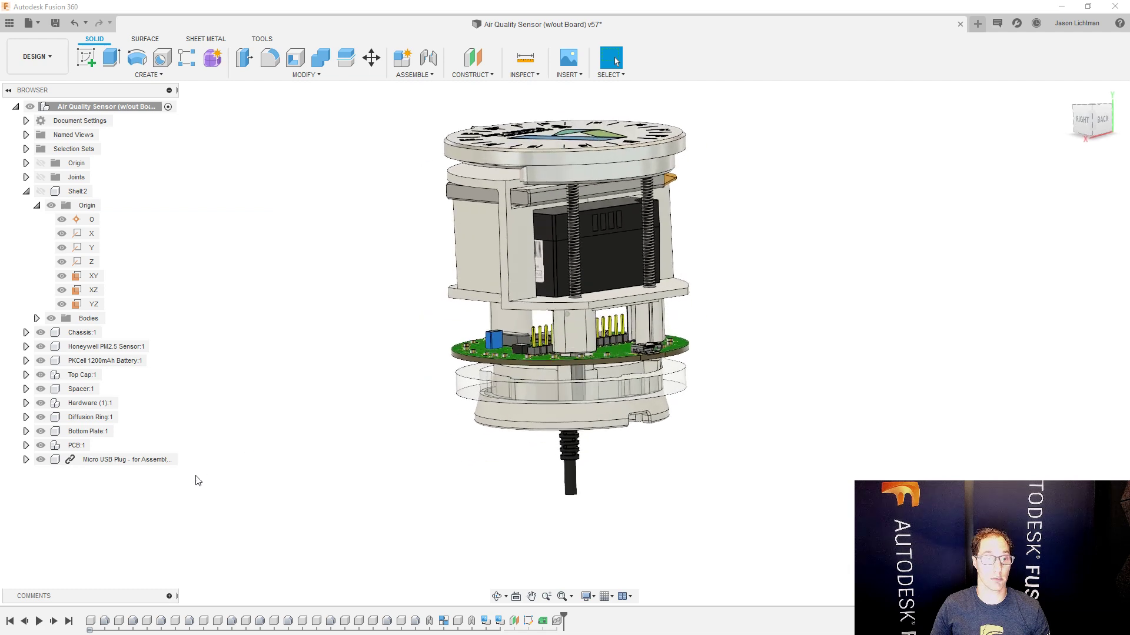
pyautogui.click(26, 460)
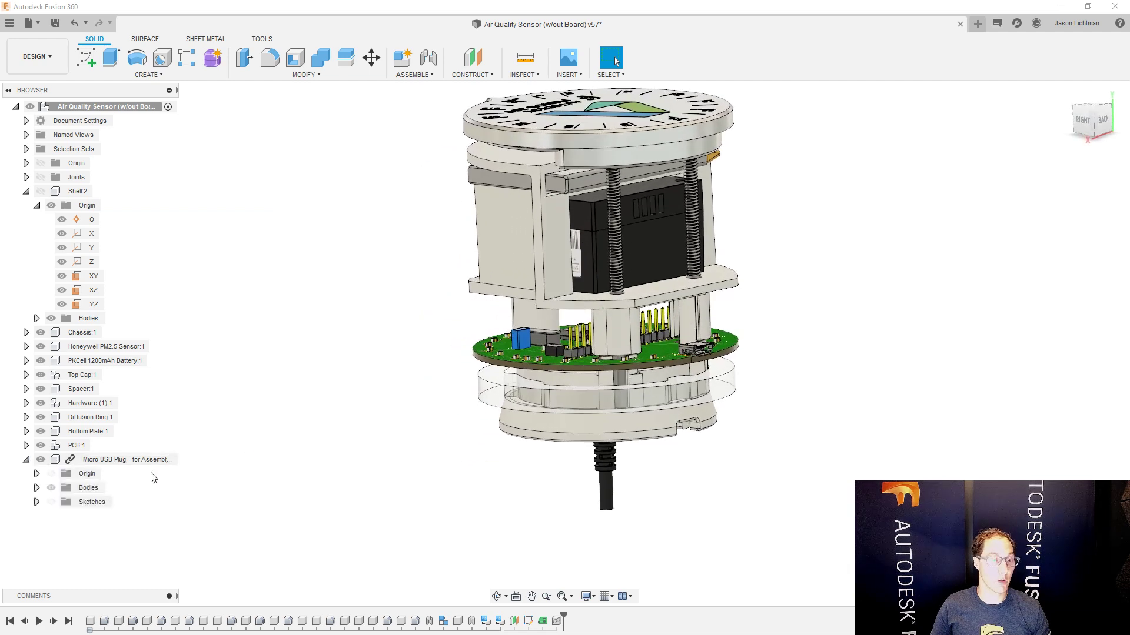
pyautogui.click(414, 75)
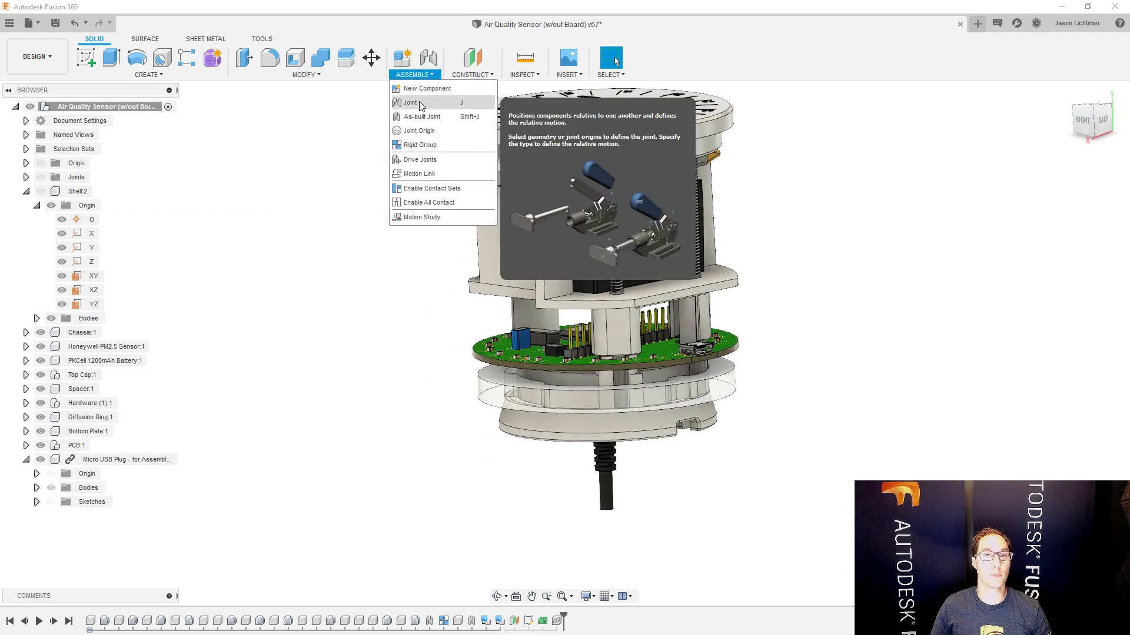
pyautogui.click(419, 102)
pyautogui.click(37, 474)
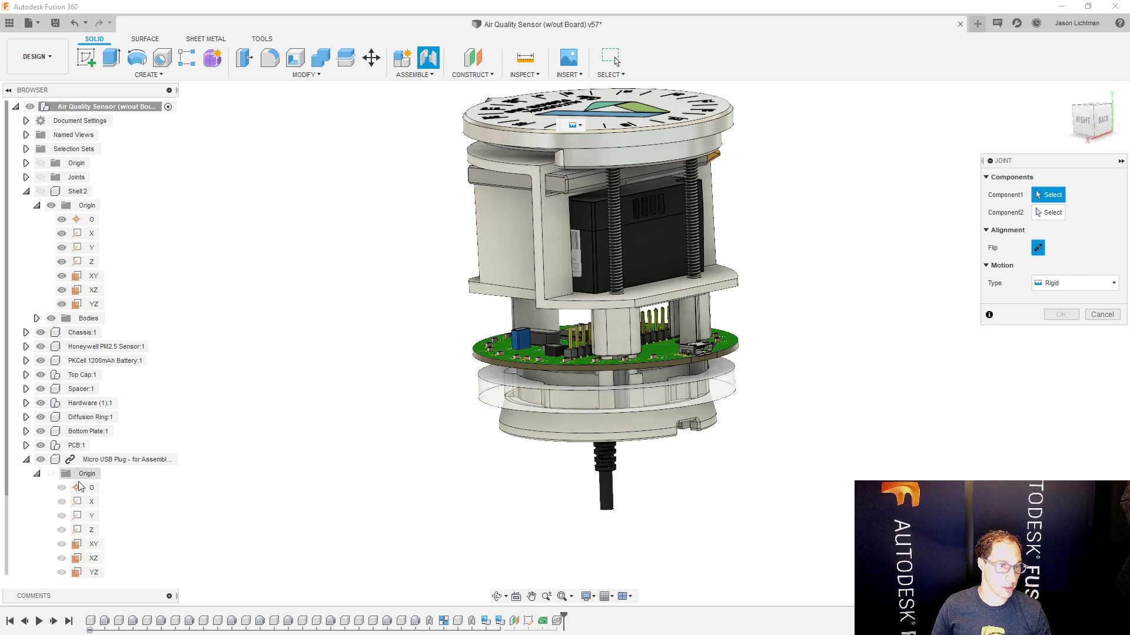
pyautogui.click(85, 488)
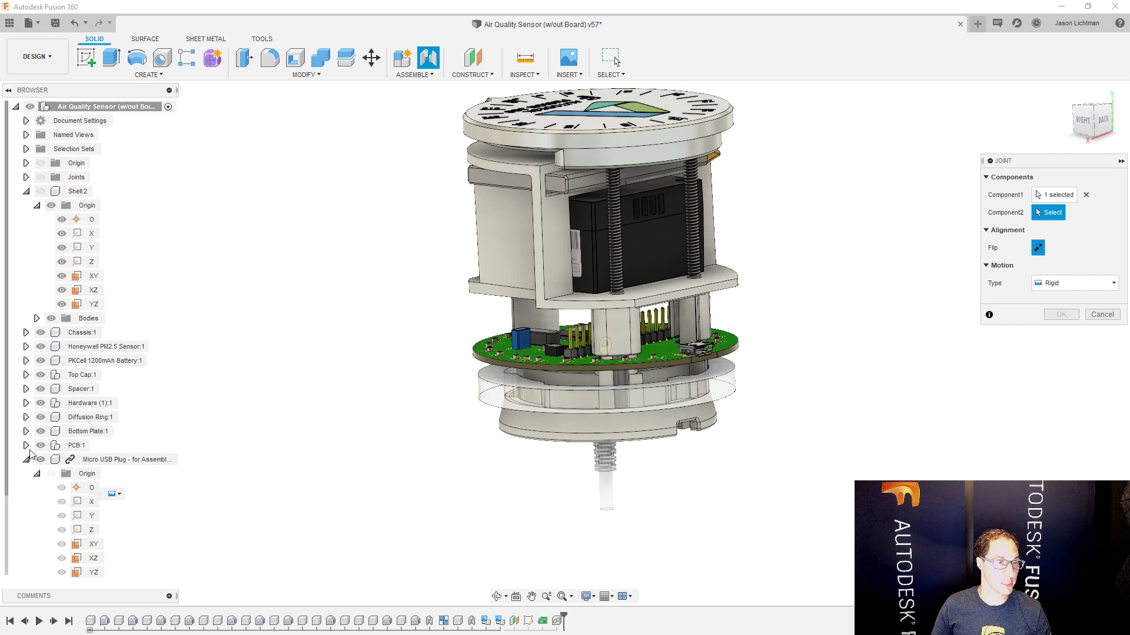
# - Set the origin point of the PCB's GHI-CONNECTORS_10118192 micro USB connector as the joint's second component
pyautogui.click(26, 445)
pyautogui.scroll(-5, 93, 365)
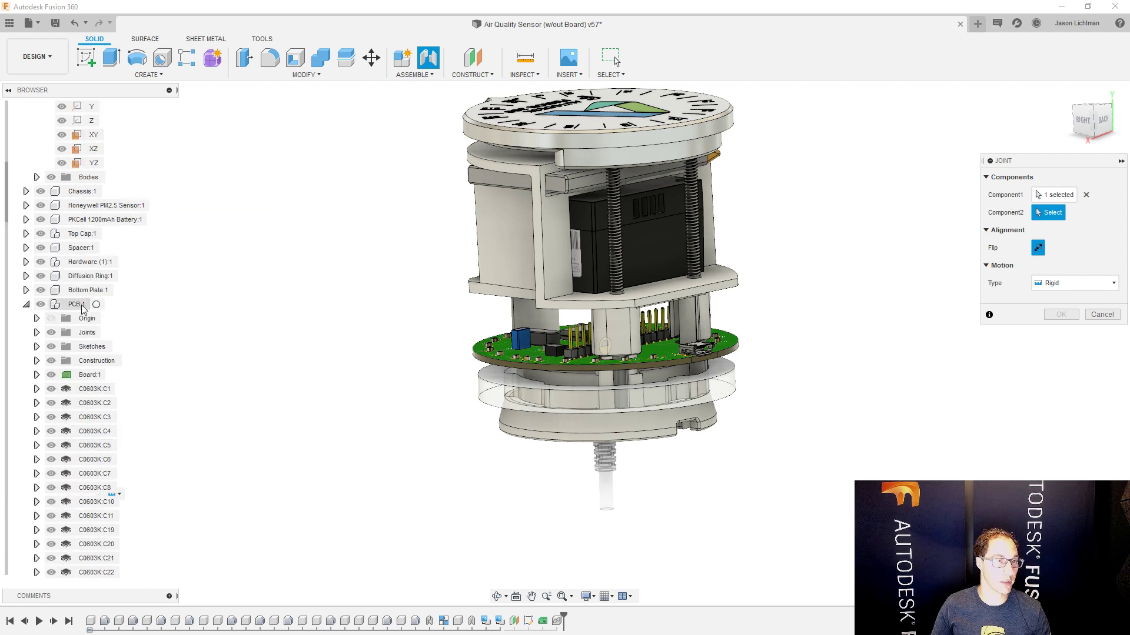
pyautogui.scroll(-15, 74, 439)
pyautogui.scroll(-8, 74, 438)
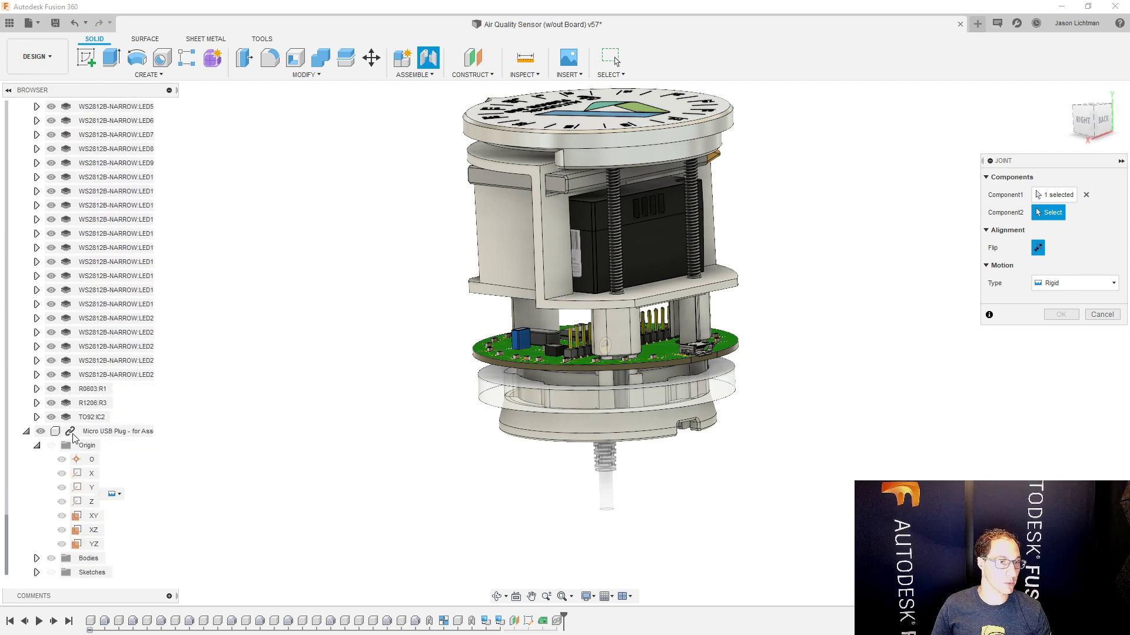
pyautogui.scroll(7, 82, 435)
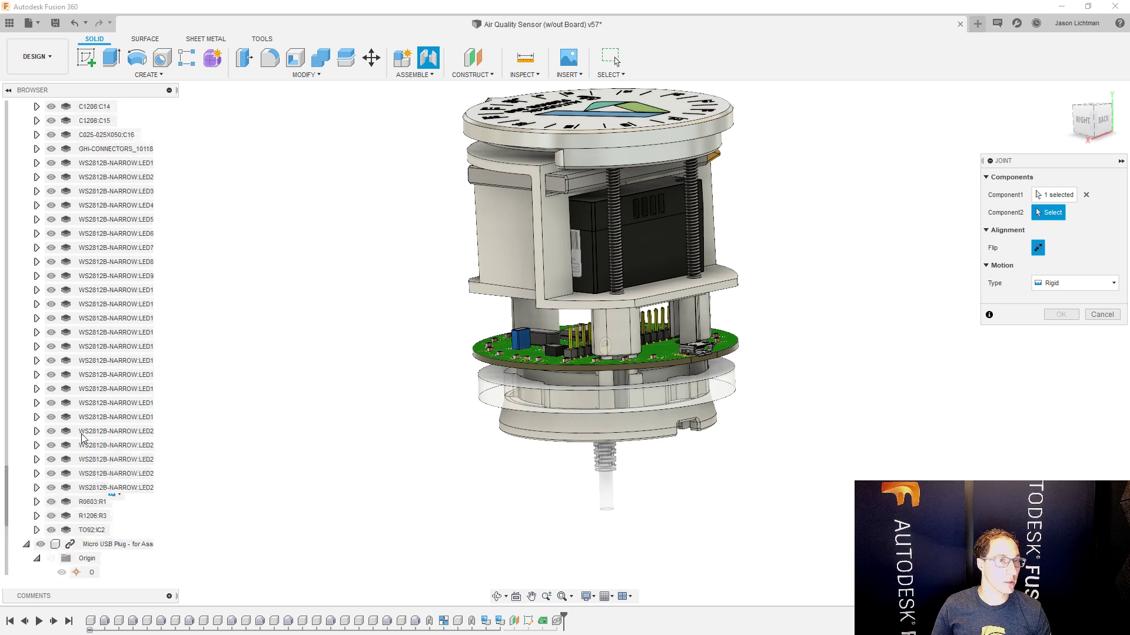
pyautogui.scroll(1, 84, 436)
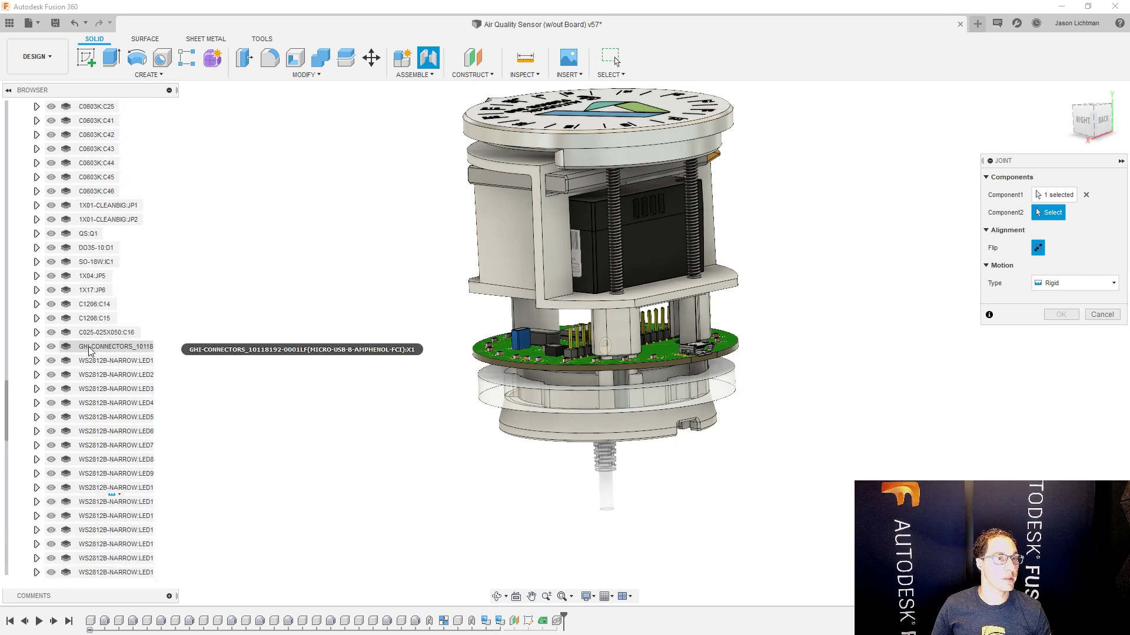
pyautogui.click(37, 347)
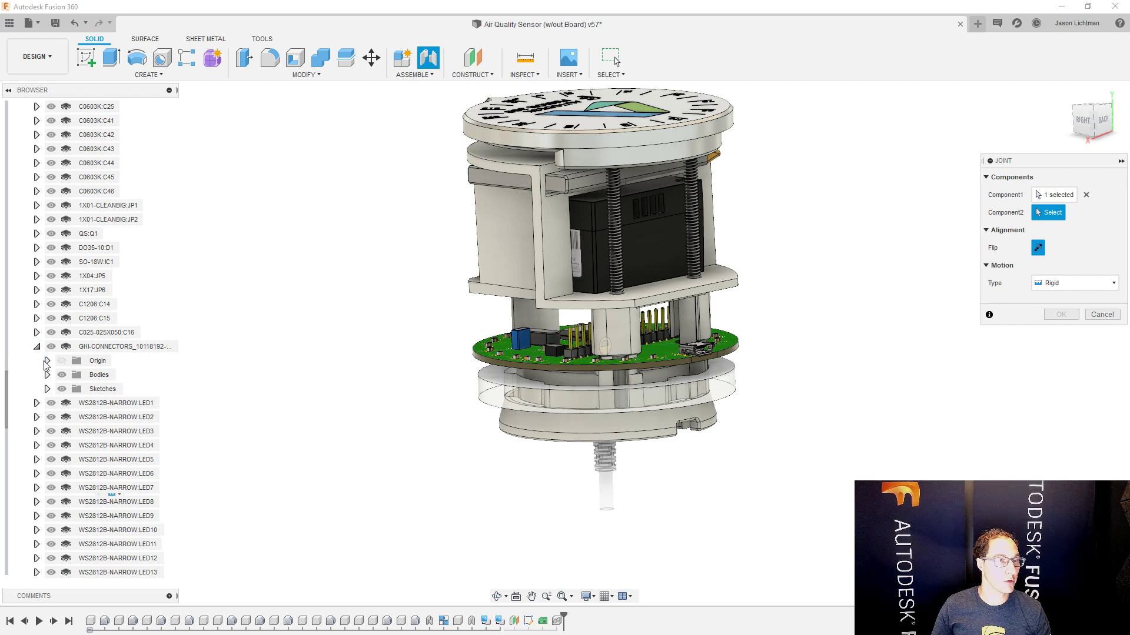
pyautogui.click(47, 360)
pyautogui.click(98, 376)
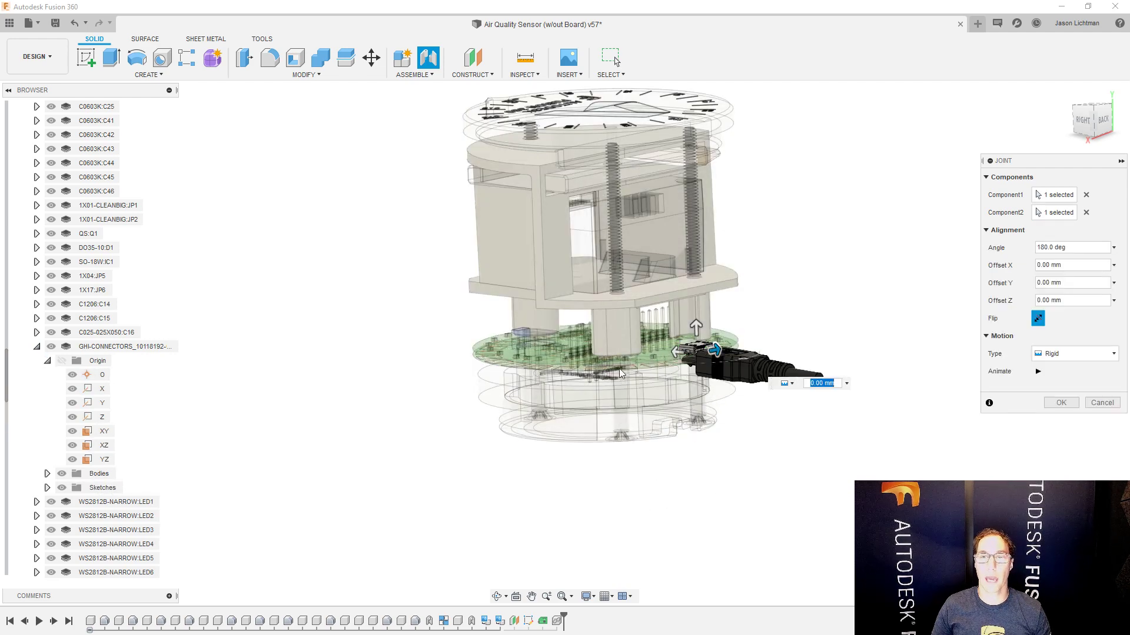
# - Reverse the joint's flip direction, set its angle to 0 degrees and finish the rigid joint
pyautogui.scroll(6, 690, 355)
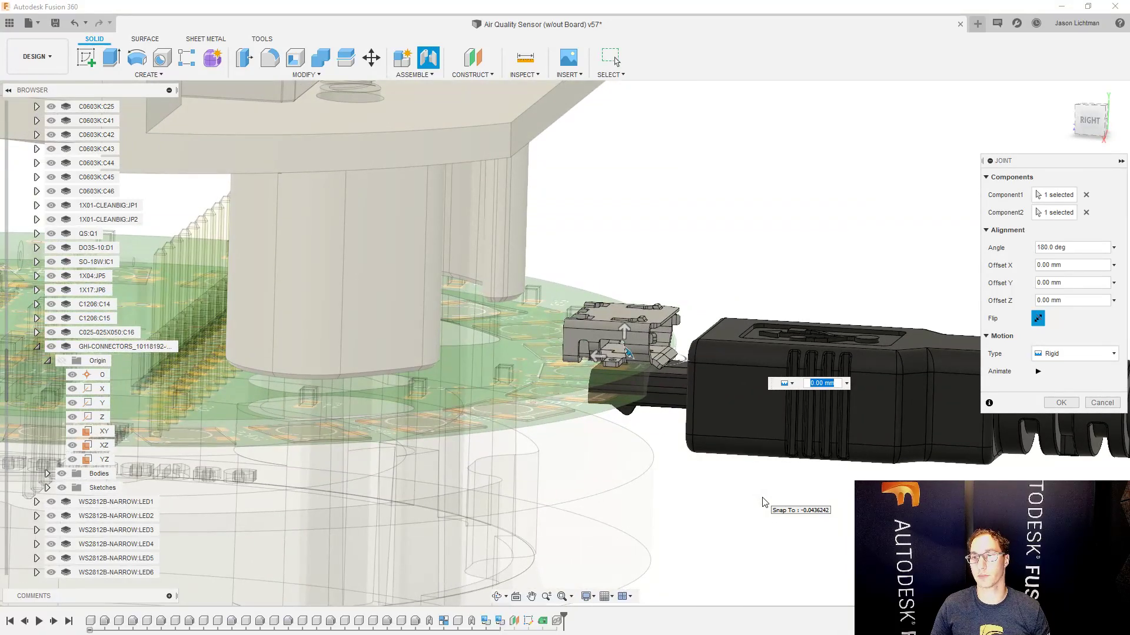
pyautogui.click(1037, 319)
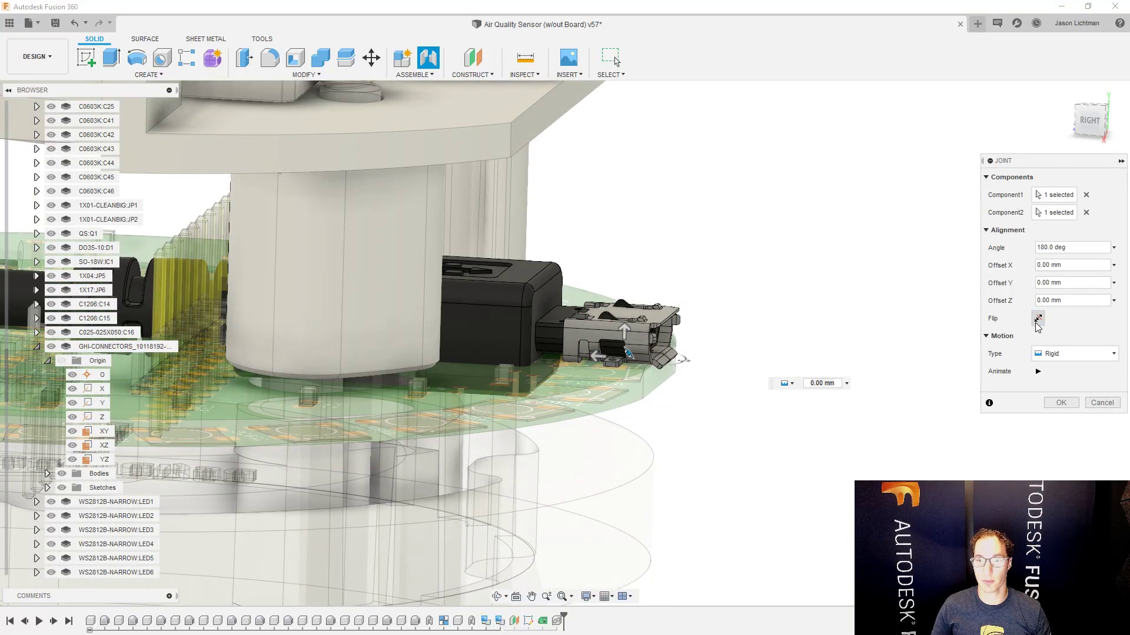
pyautogui.click(1053, 247)
pyautogui.write('9')
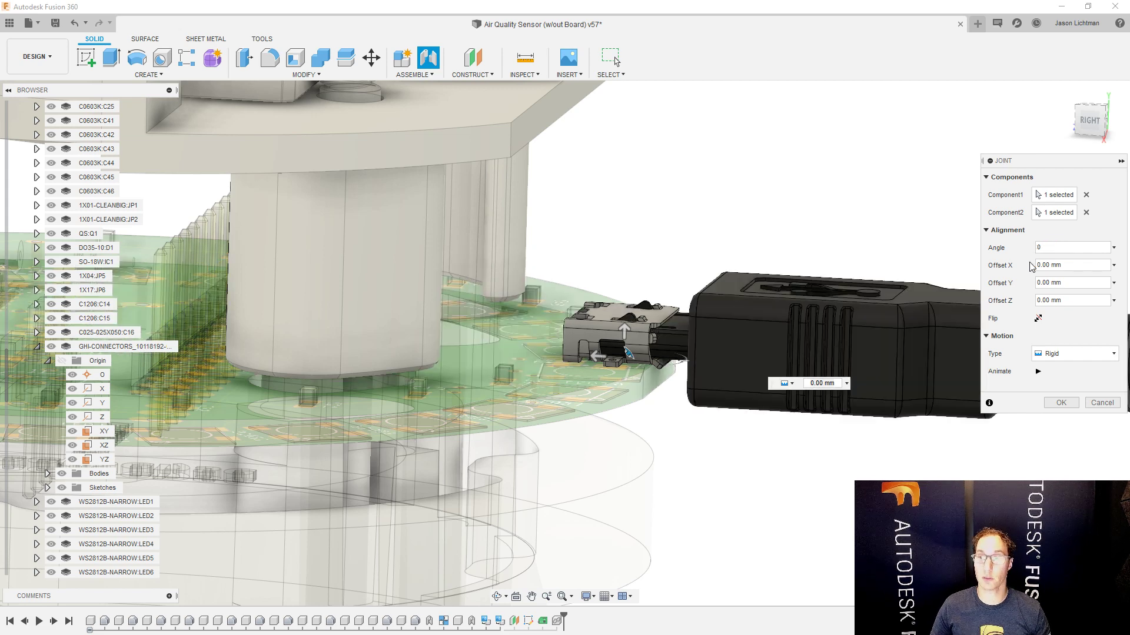
pyautogui.click(1061, 403)
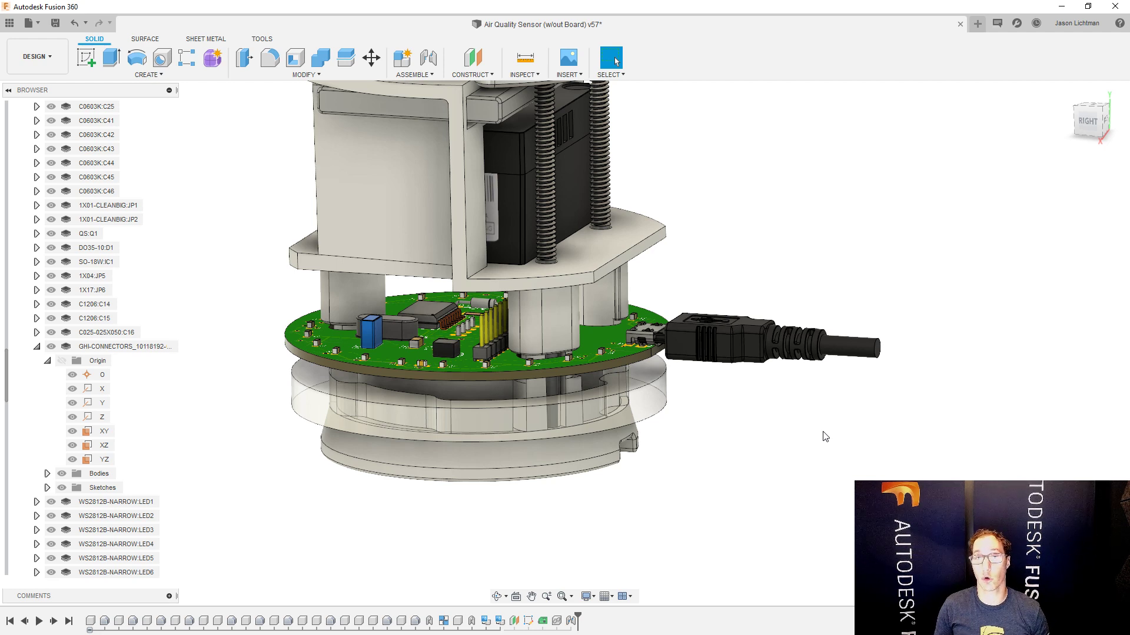
# - Show the Shell component again and activate it for editing
pyautogui.scroll(10, 52, 175)
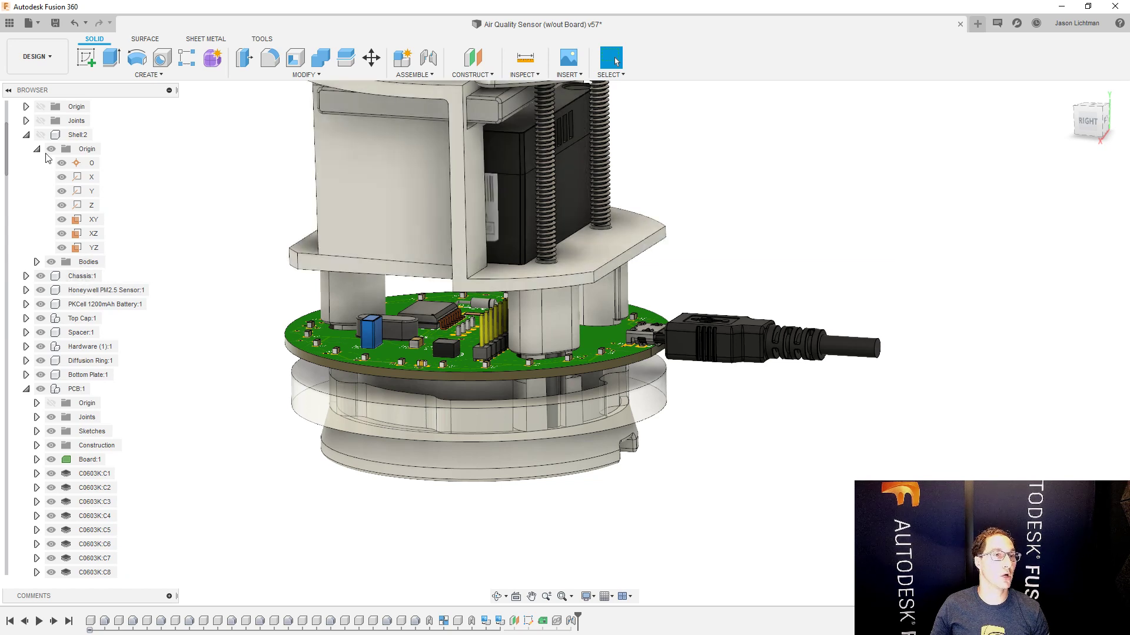
pyautogui.scroll(2, 45, 174)
pyautogui.click(41, 191)
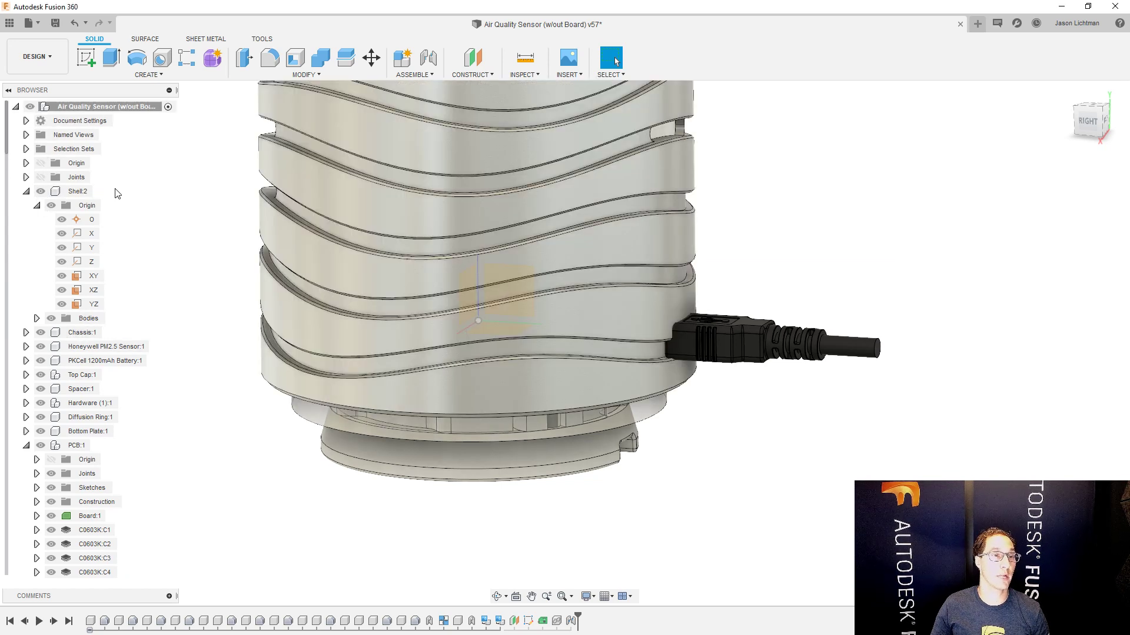
pyautogui.click(98, 192)
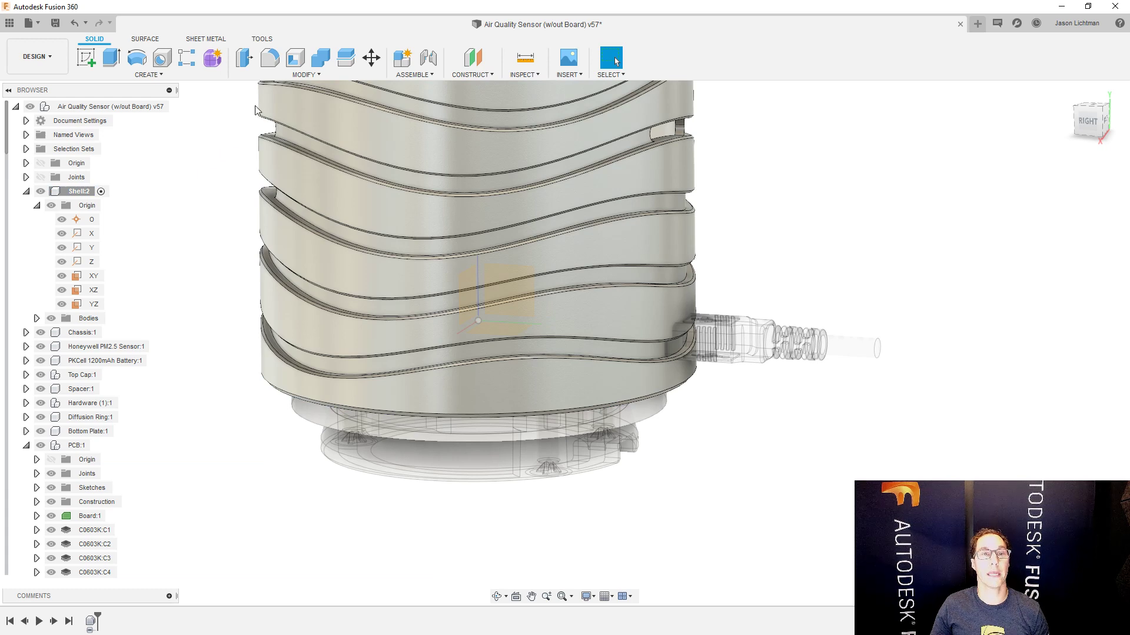
# - Combine with the Cut operation, using the shell as target body and the micro USB plug as tool body
pyautogui.click(319, 65)
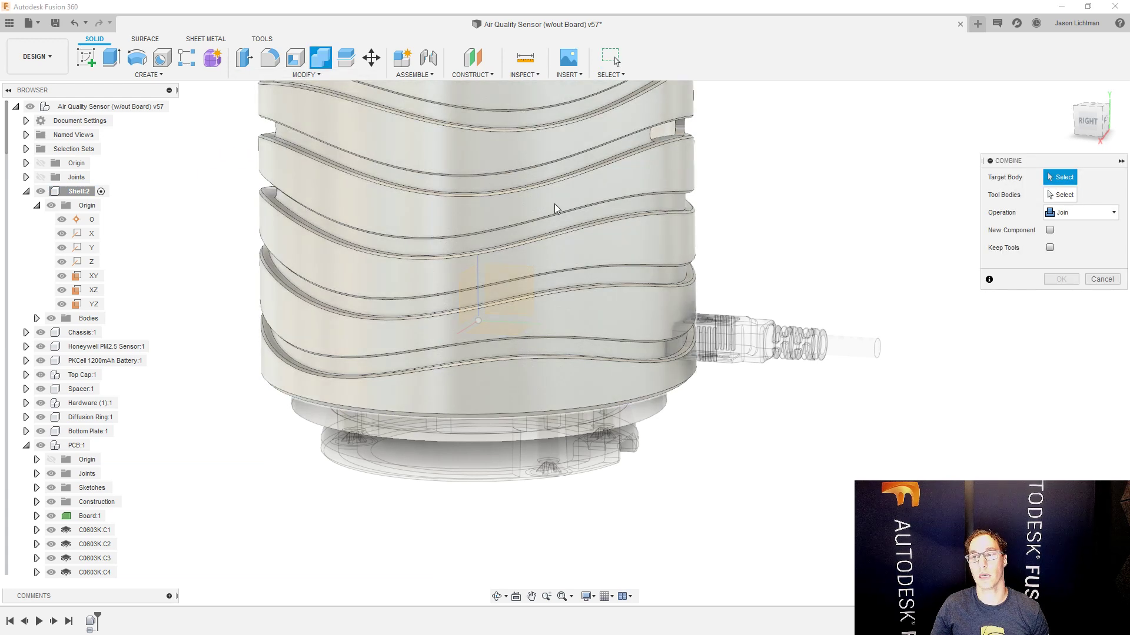
pyautogui.click(584, 312)
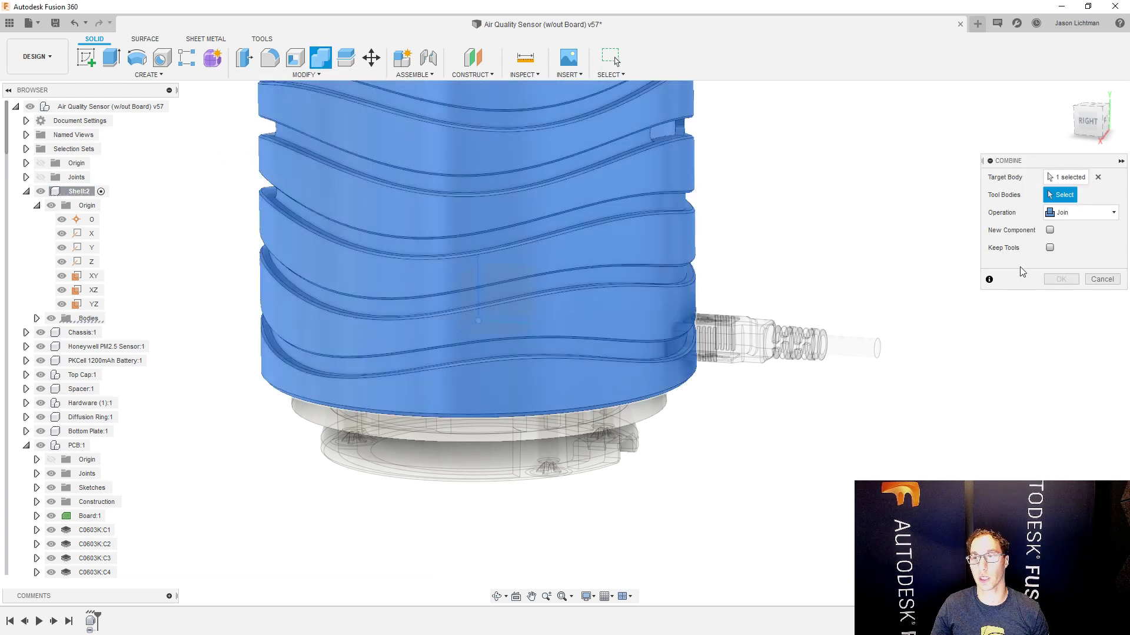
pyautogui.click(758, 330)
pyautogui.click(1109, 212)
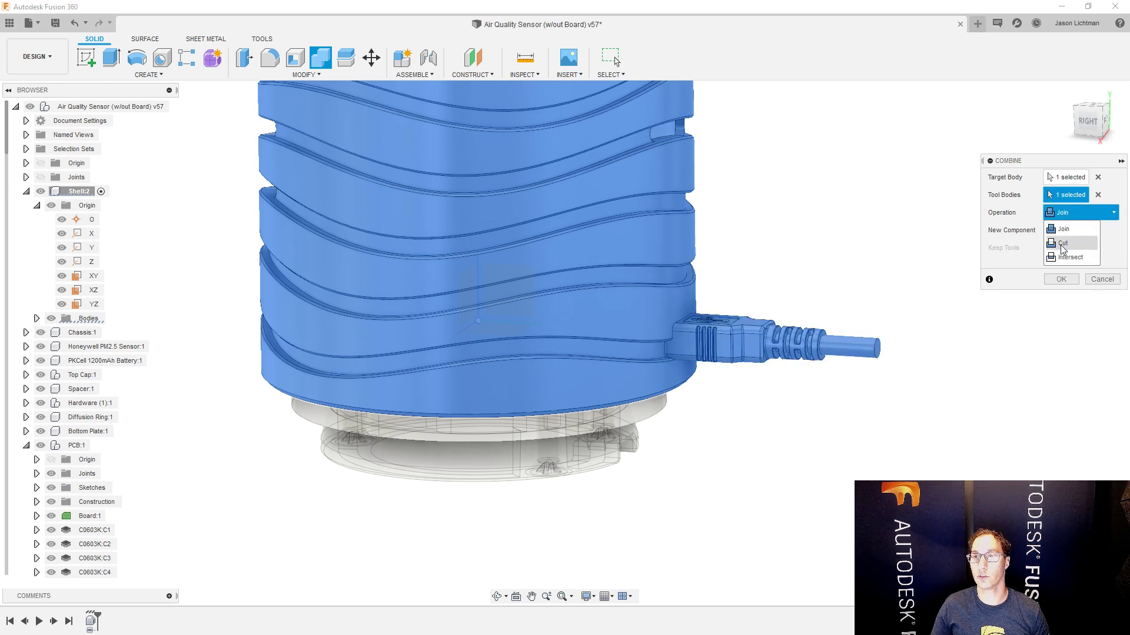
pyautogui.press('Down')
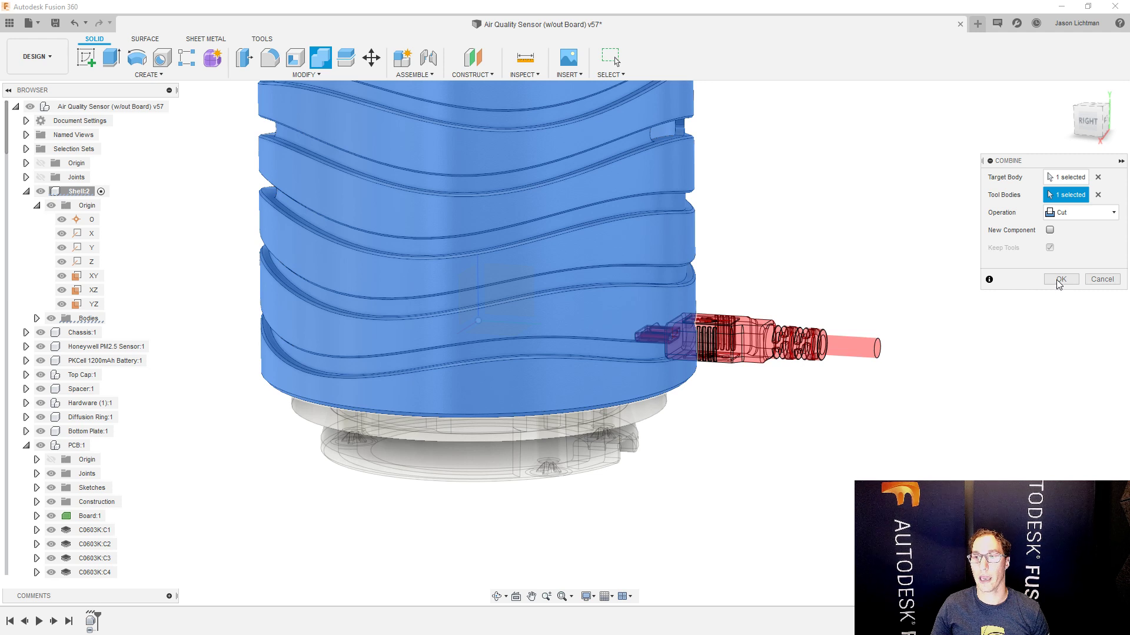
pyautogui.click(1057, 280)
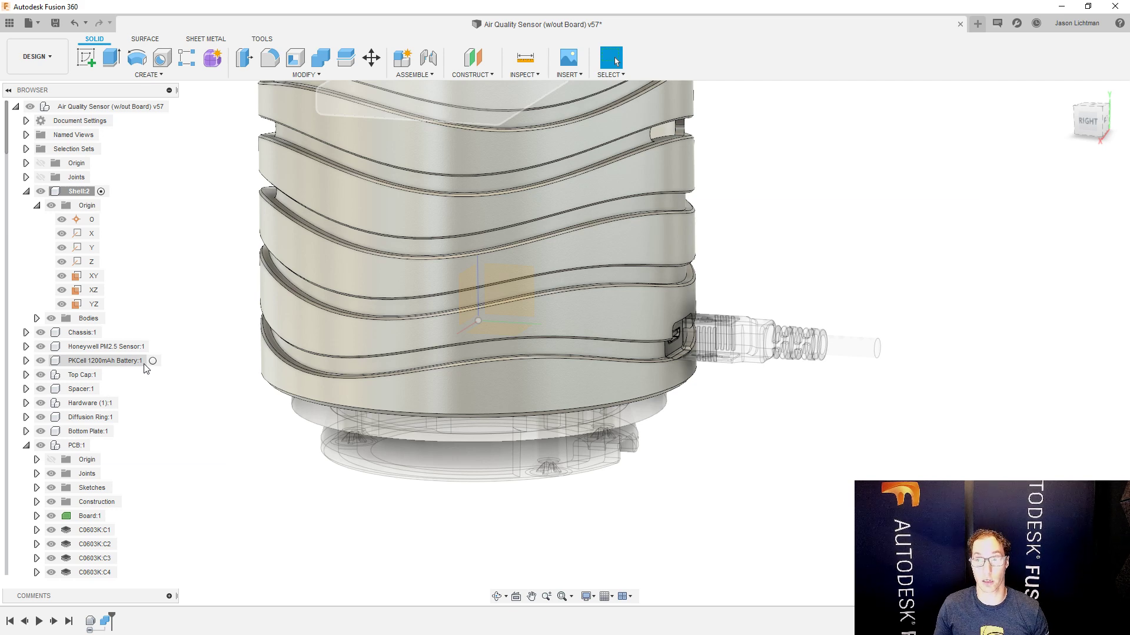
# - Hide the Micro USB Plug component and inspect the opening cut into the shell
pyautogui.scroll(-20, 85, 499)
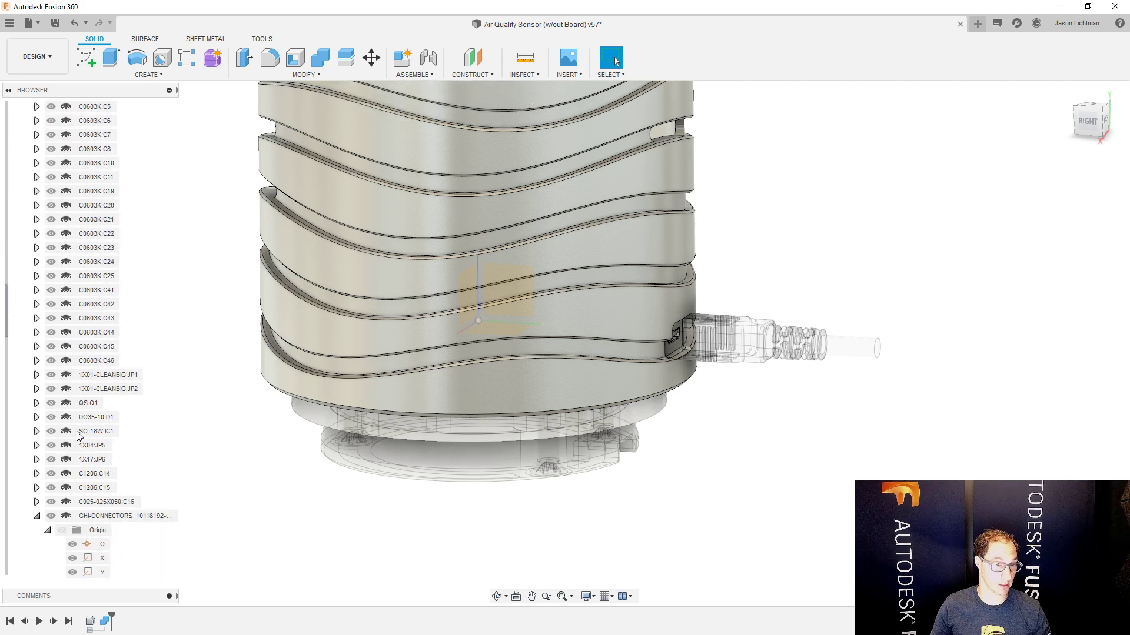
pyautogui.scroll(-8, 85, 500)
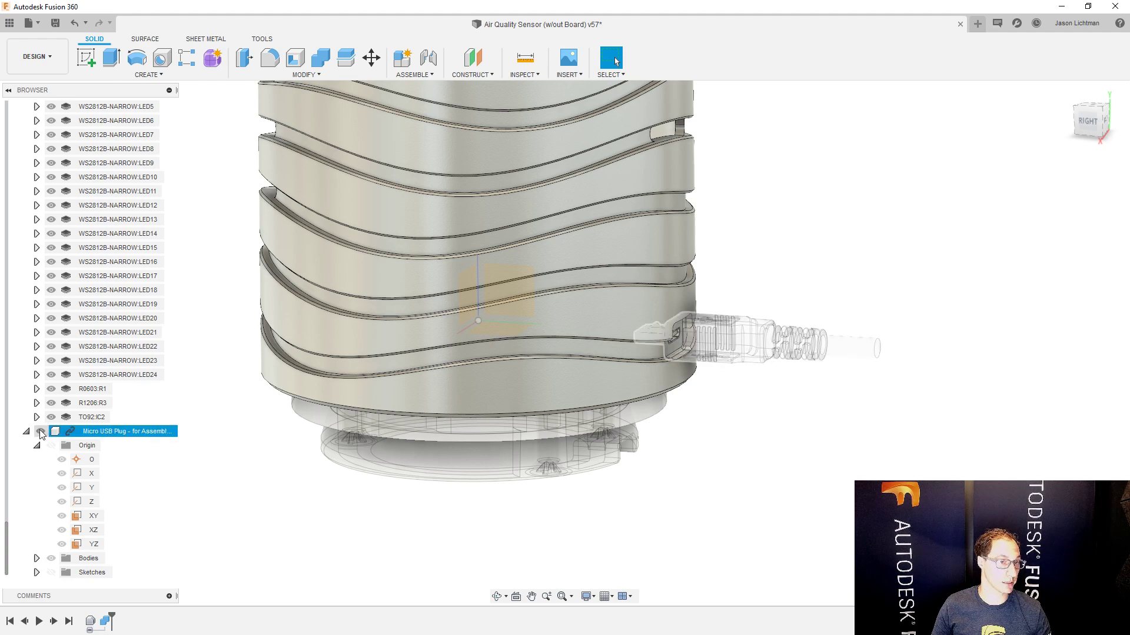
pyautogui.click(40, 432)
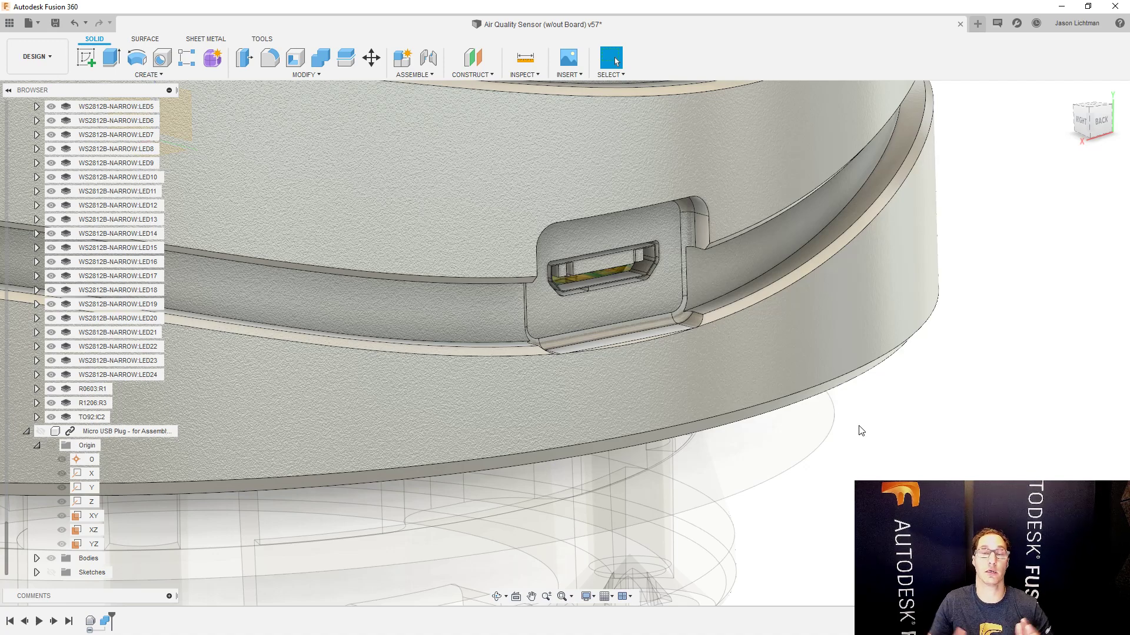
pyautogui.keyDown('shift'); pyautogui.moveTo(859, 426); pyautogui.dragTo(655, 304, button='middle'); pyautogui.keyUp('shift')
pyautogui.scroll(4, 651, 278)
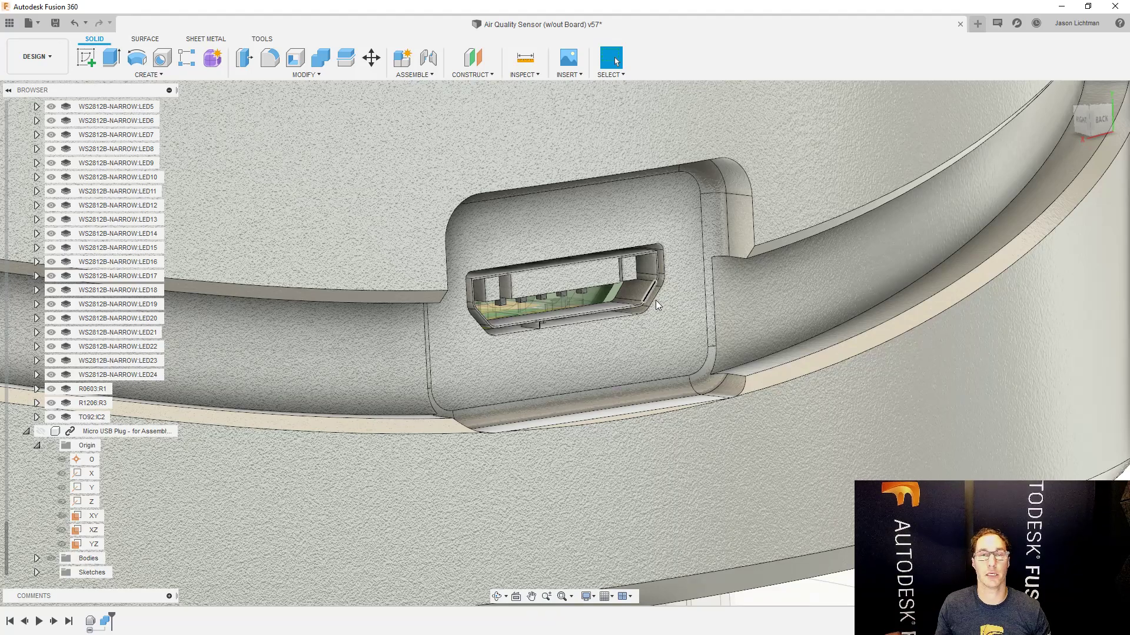
pyautogui.scroll(-5, 655, 300)
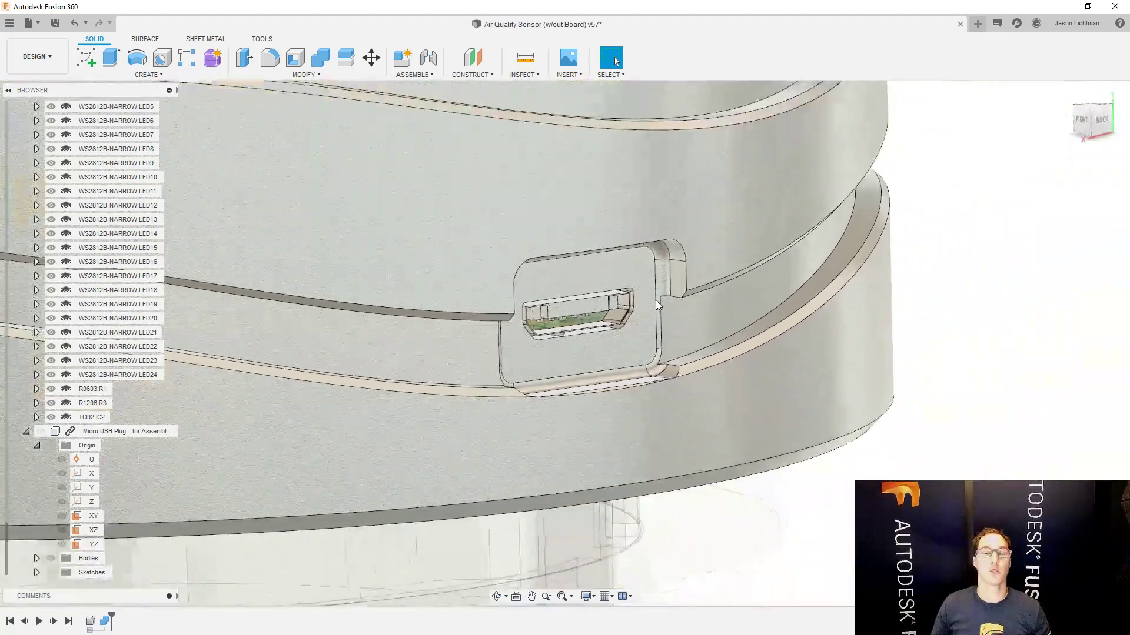
# - Open the "Micro USB Plug - Show How to Create Cutter" design and hide the project file list
pyautogui.click(9, 23)
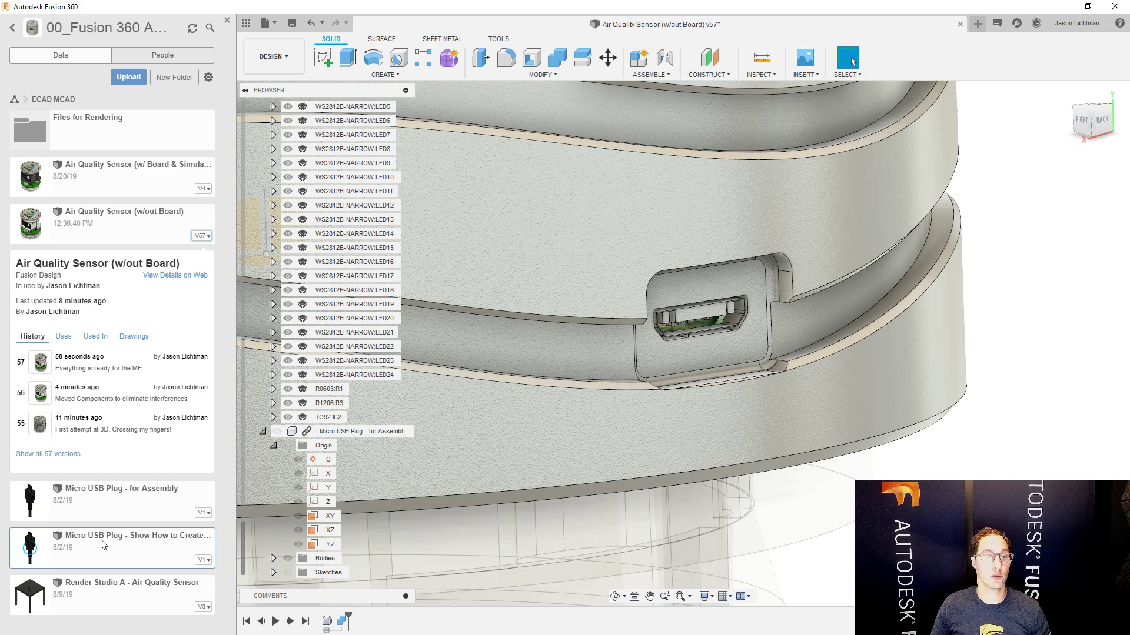
pyautogui.doubleClick(103, 544)
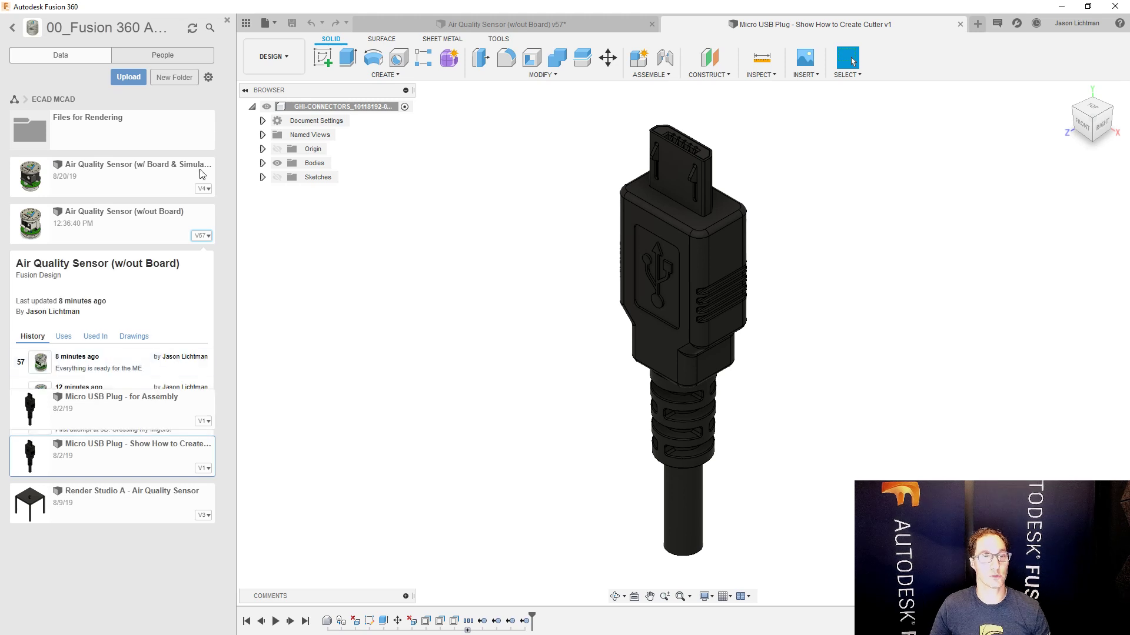
pyautogui.click(227, 21)
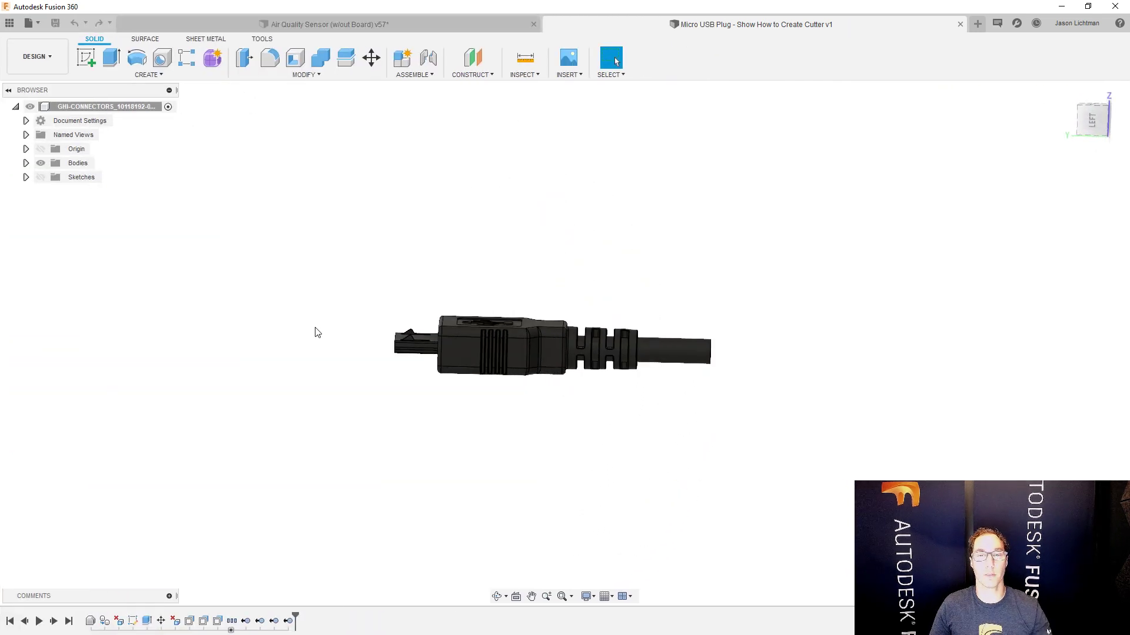
# - List the design's bodies, roll the timeline back before its last four features, and hide the Cutter for Male Plug body
pyautogui.click(25, 163)
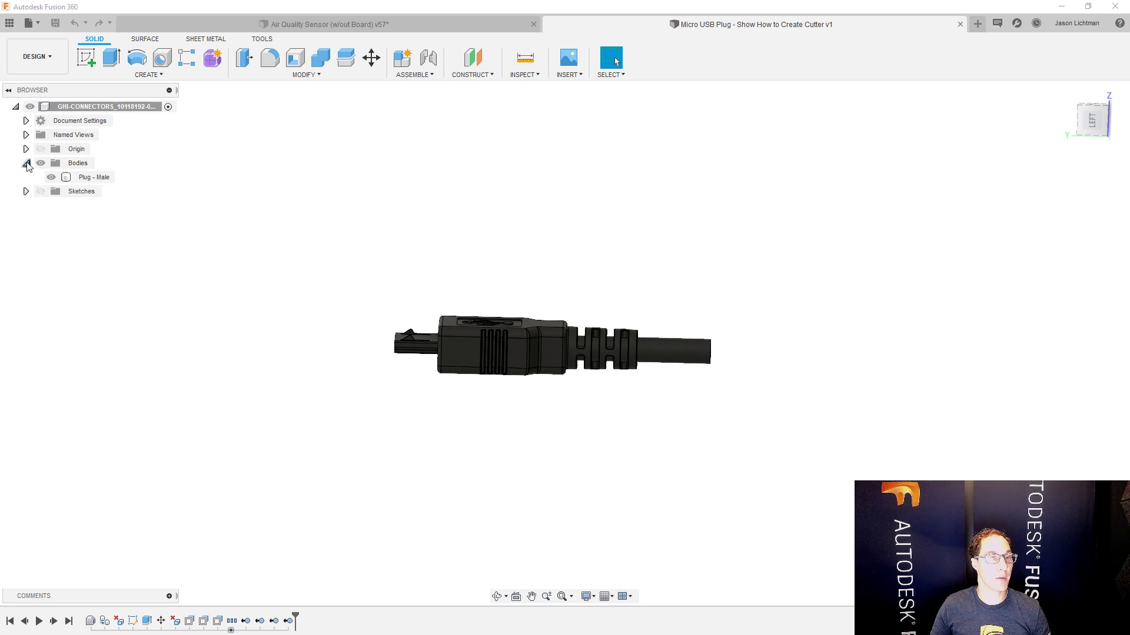
pyautogui.moveTo(296, 620); pyautogui.dragTo(238, 628)
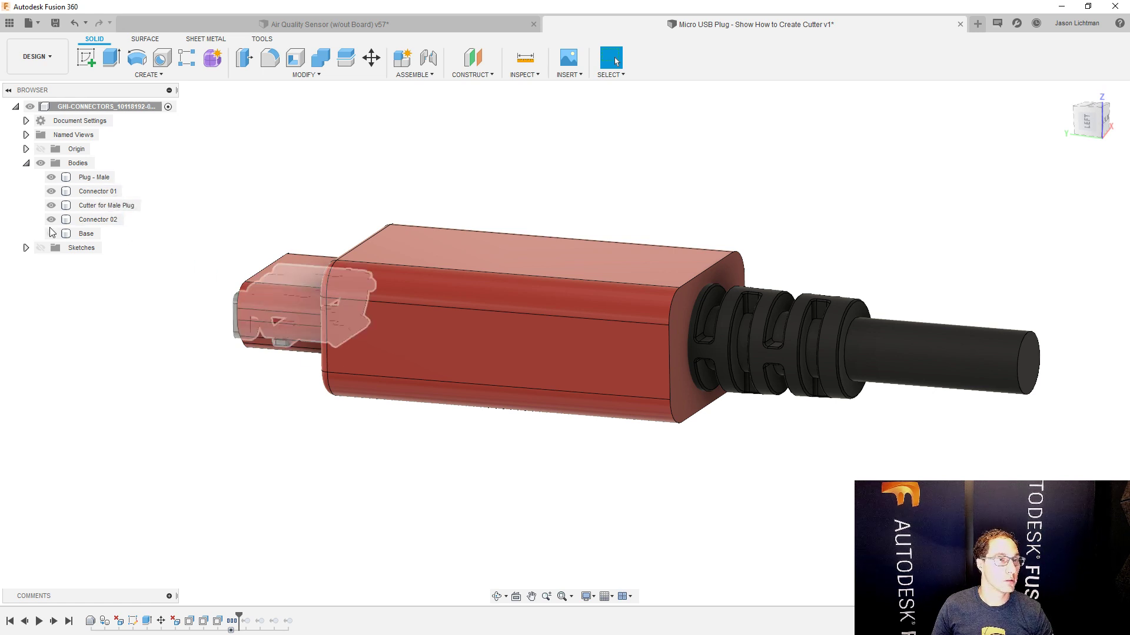
pyautogui.click(54, 194)
pyautogui.click(52, 204)
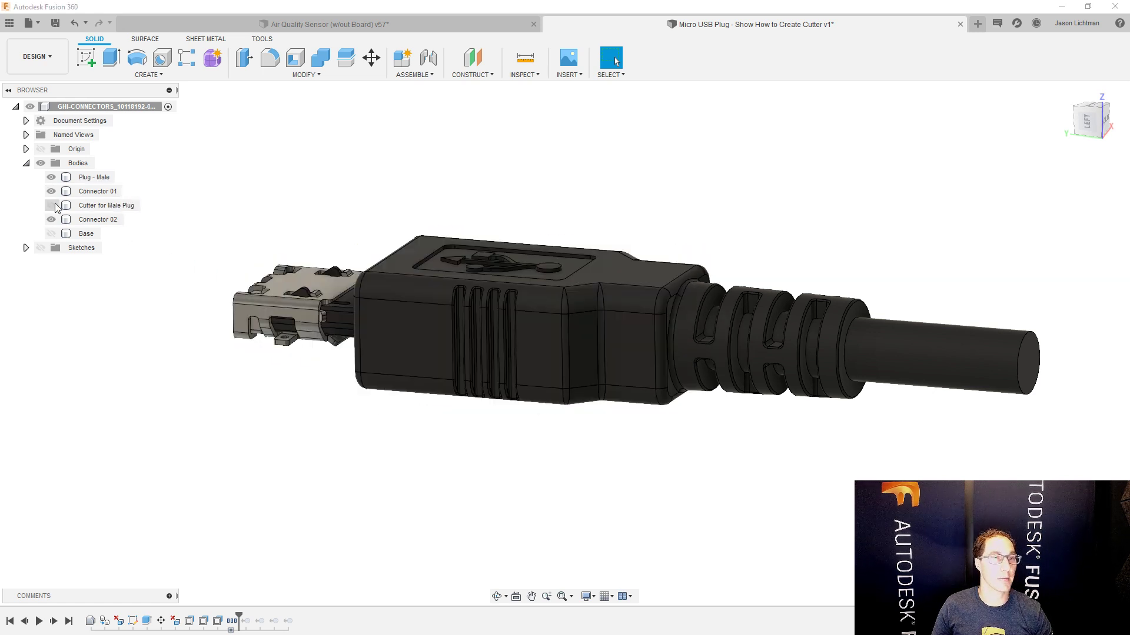
# - Examine the detailed Plug - Male body and compare it with the simplified Cutter for Male Plug body by toggling the cutter's visibility
pyautogui.click(442, 236)
pyautogui.scroll(5, 472, 263)
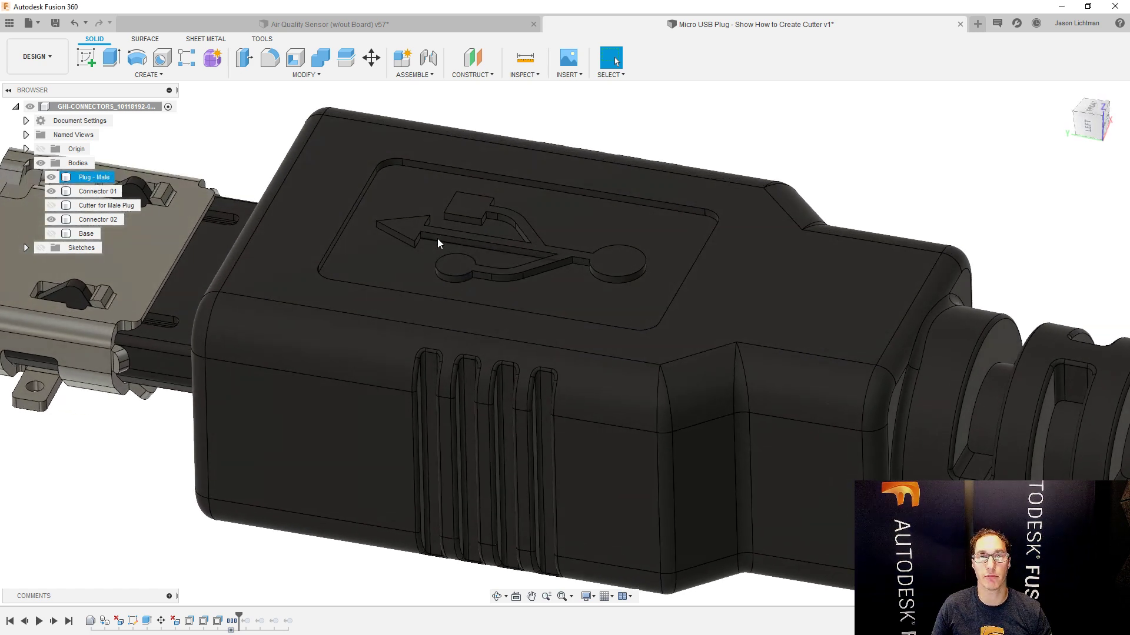
pyautogui.scroll(-3, 447, 353)
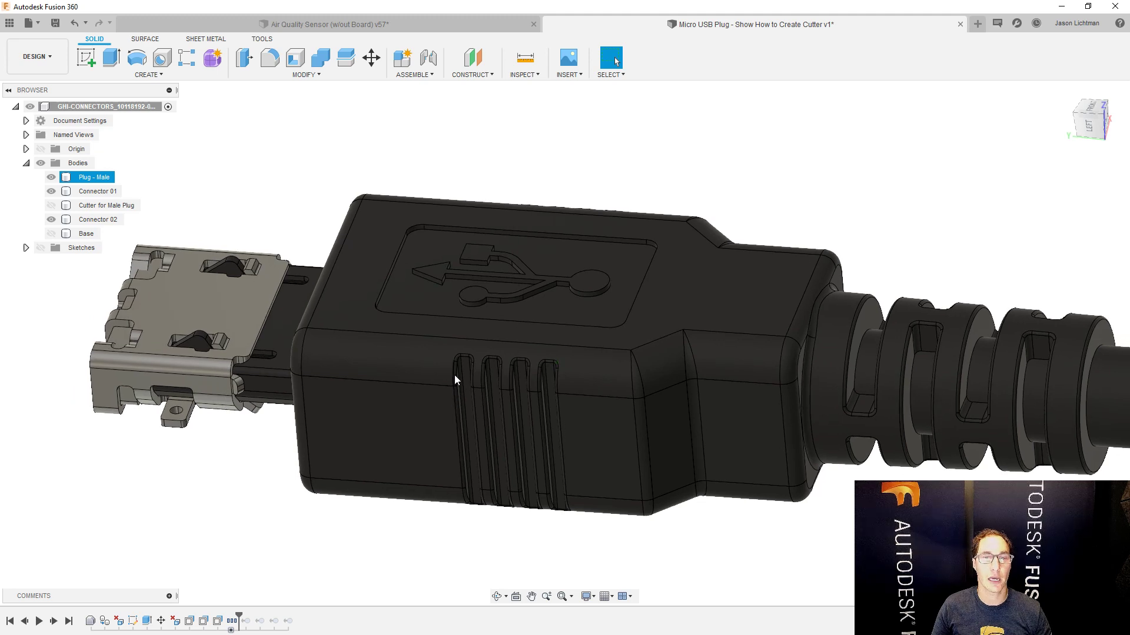
pyautogui.scroll(-4, 553, 408)
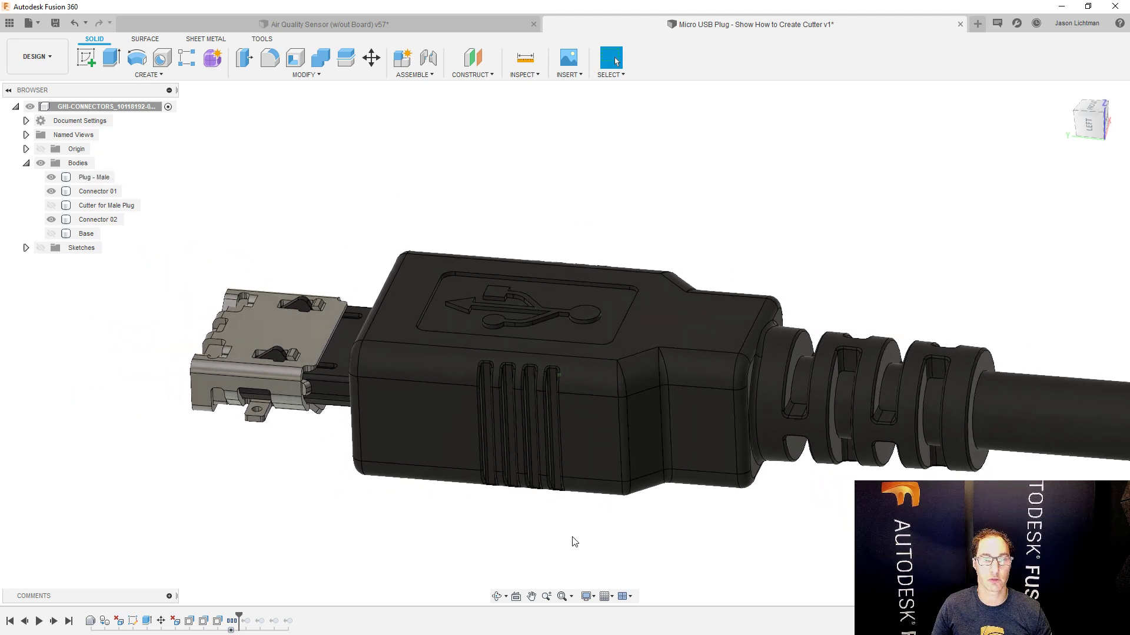
pyautogui.click(52, 205)
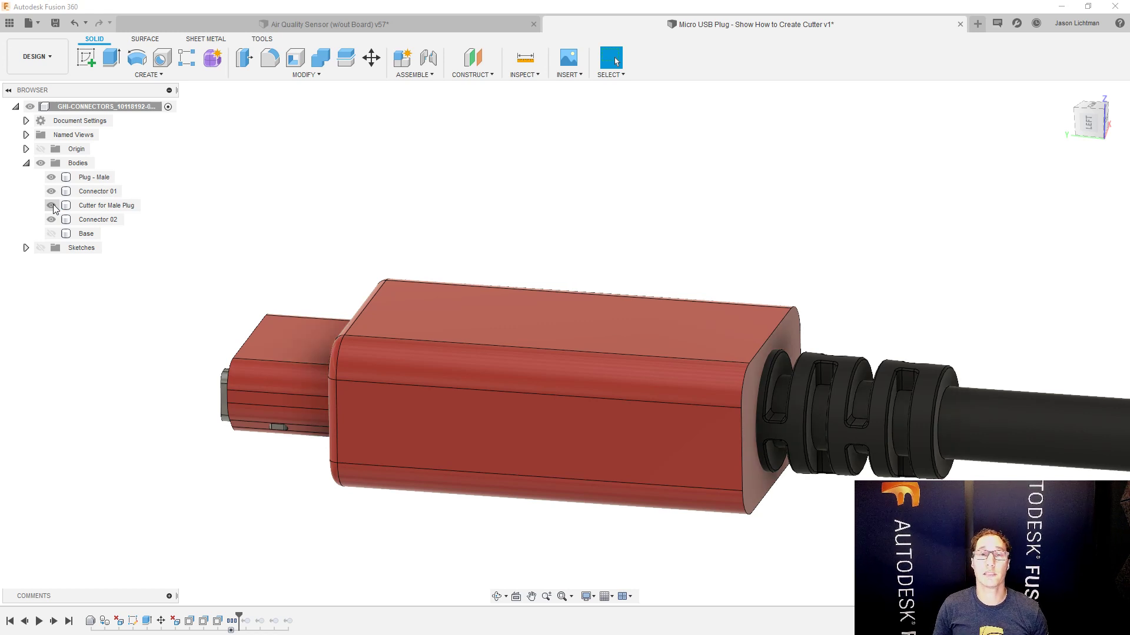
pyautogui.click(52, 205)
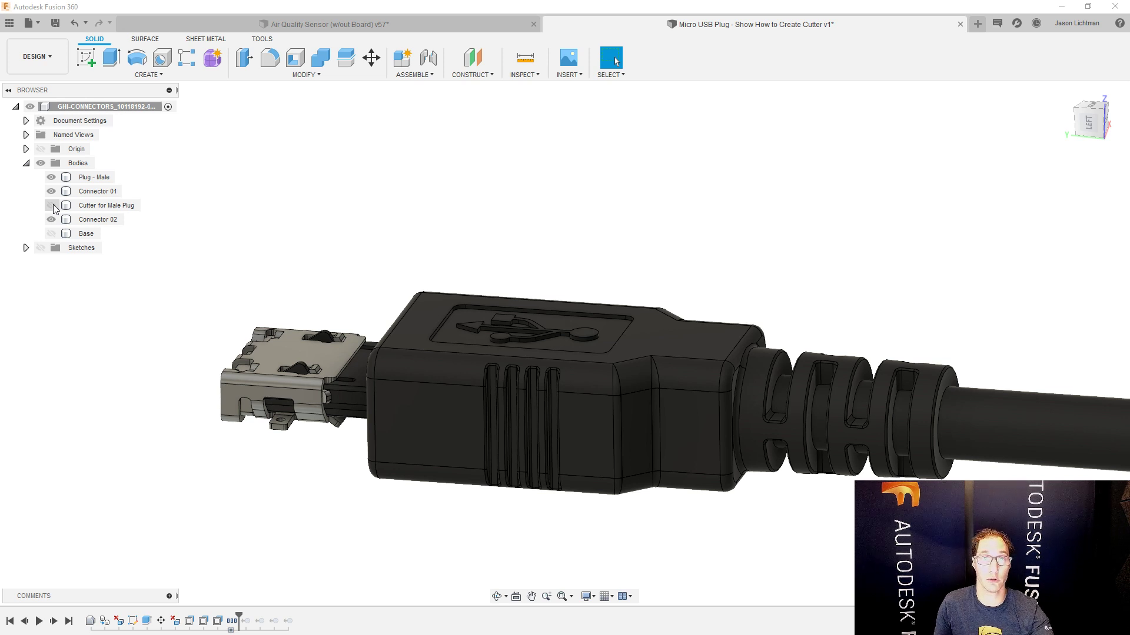
pyautogui.click(52, 206)
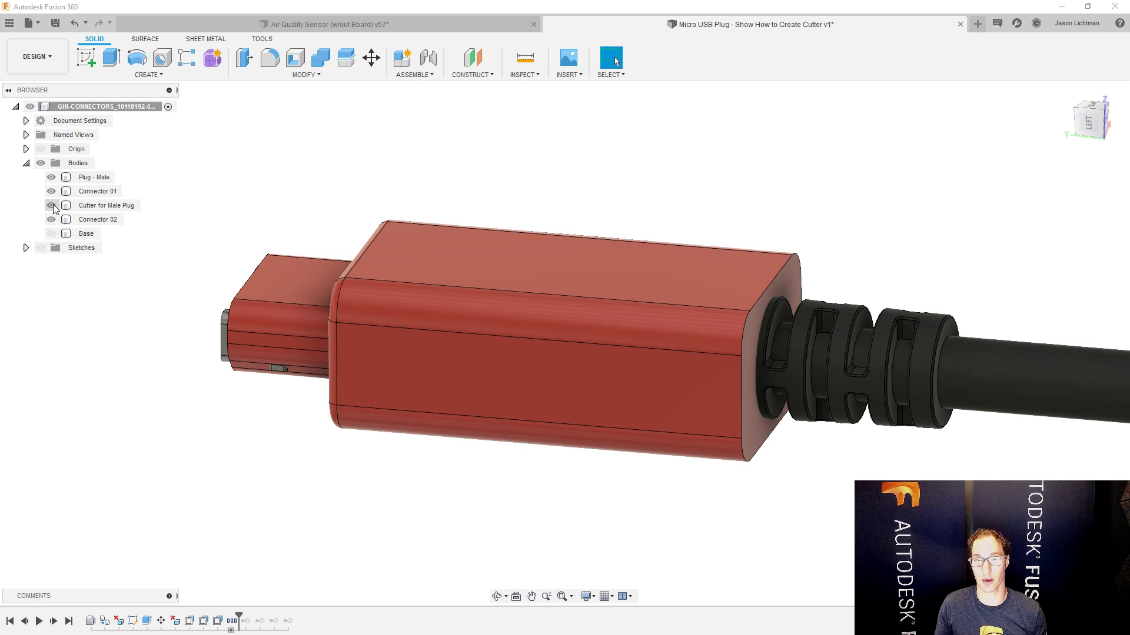
pyautogui.click(51, 205)
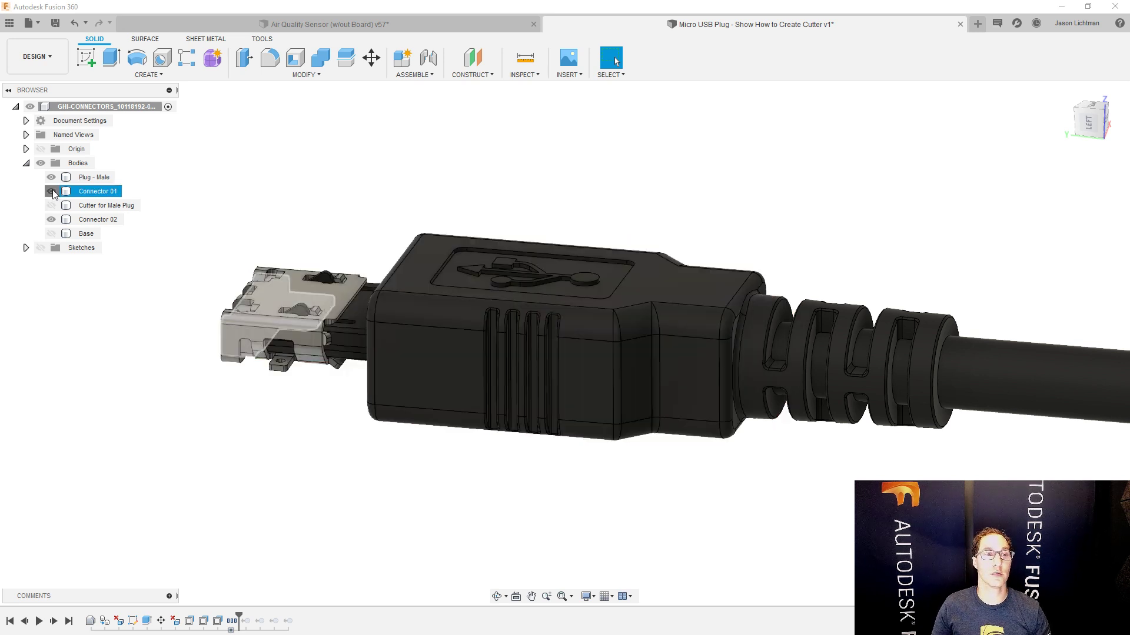
# - Hide the Connector 01, Connector 02 and Plug - Male bodies, leaving only the Cutter for Male Plug body shown
pyautogui.click(51, 192)
pyautogui.click(52, 205)
pyautogui.click(51, 219)
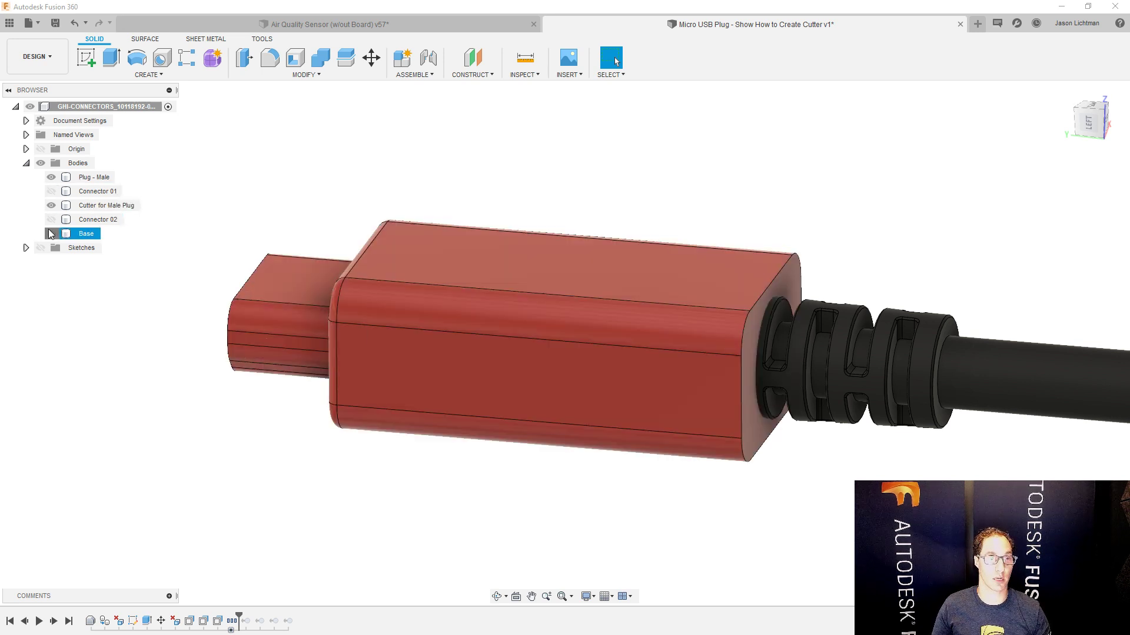
pyautogui.click(51, 234)
pyautogui.click(51, 177)
pyautogui.click(51, 234)
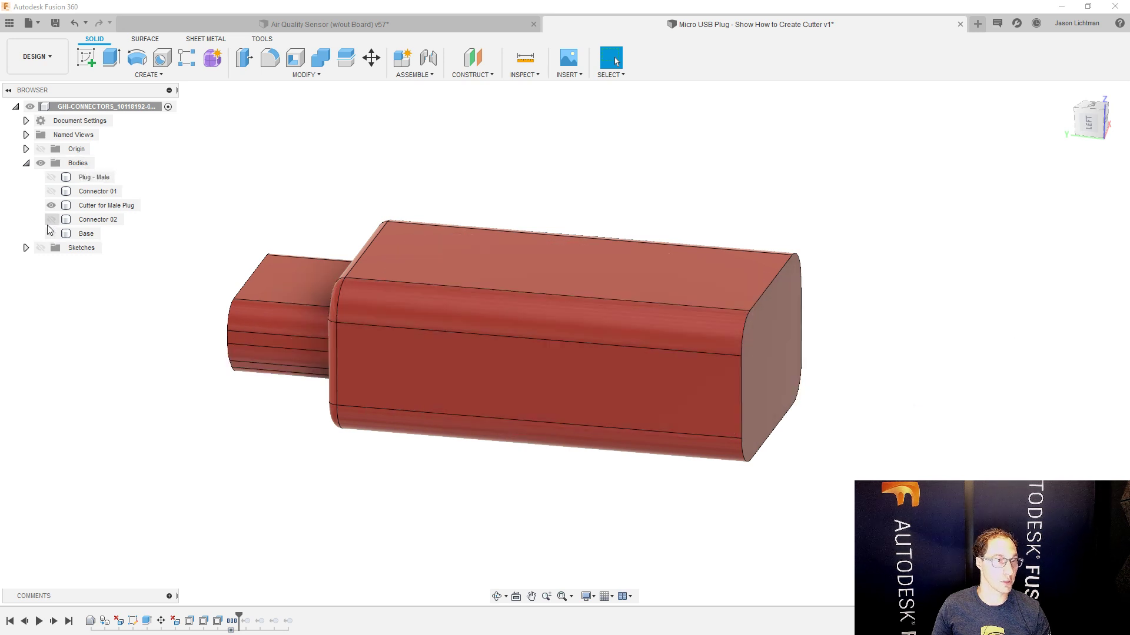
# - Show the Connector 02 body and hide the Cutter for Male Plug body to view the connector's metal shell alone
pyautogui.click(51, 219)
pyautogui.click(51, 206)
pyautogui.click(51, 205)
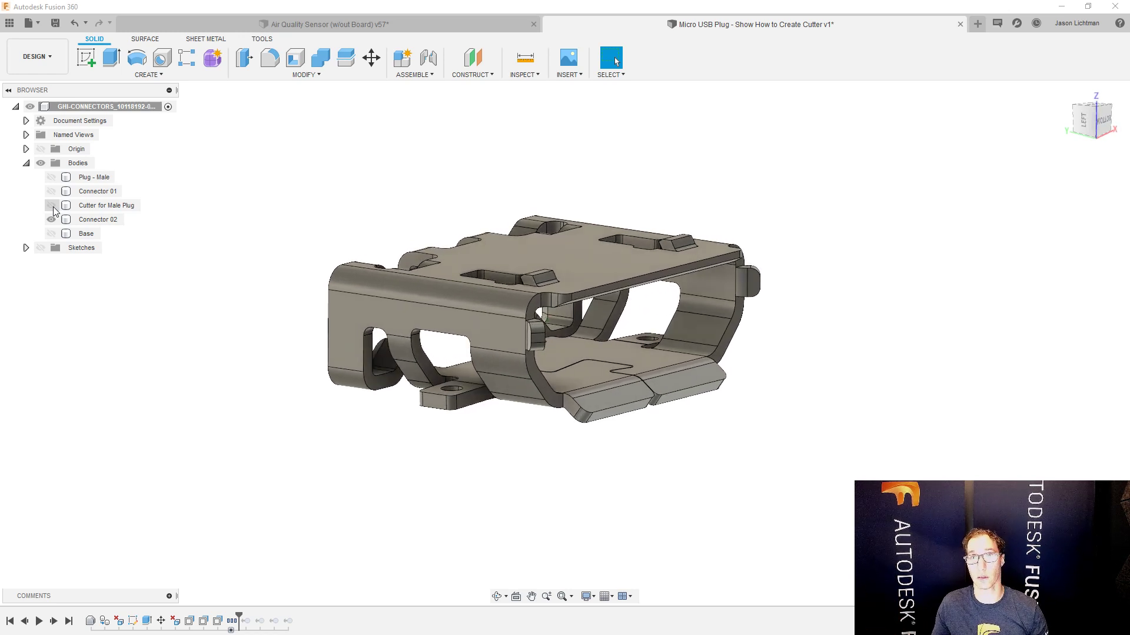
pyautogui.click(88, 219)
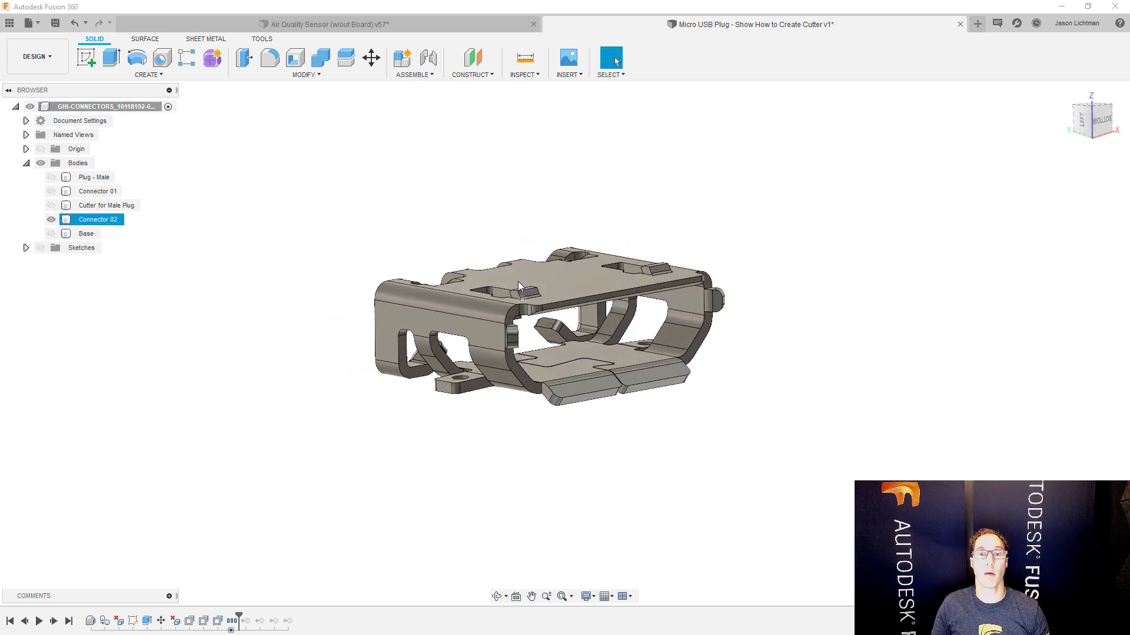
pyautogui.click(377, 204)
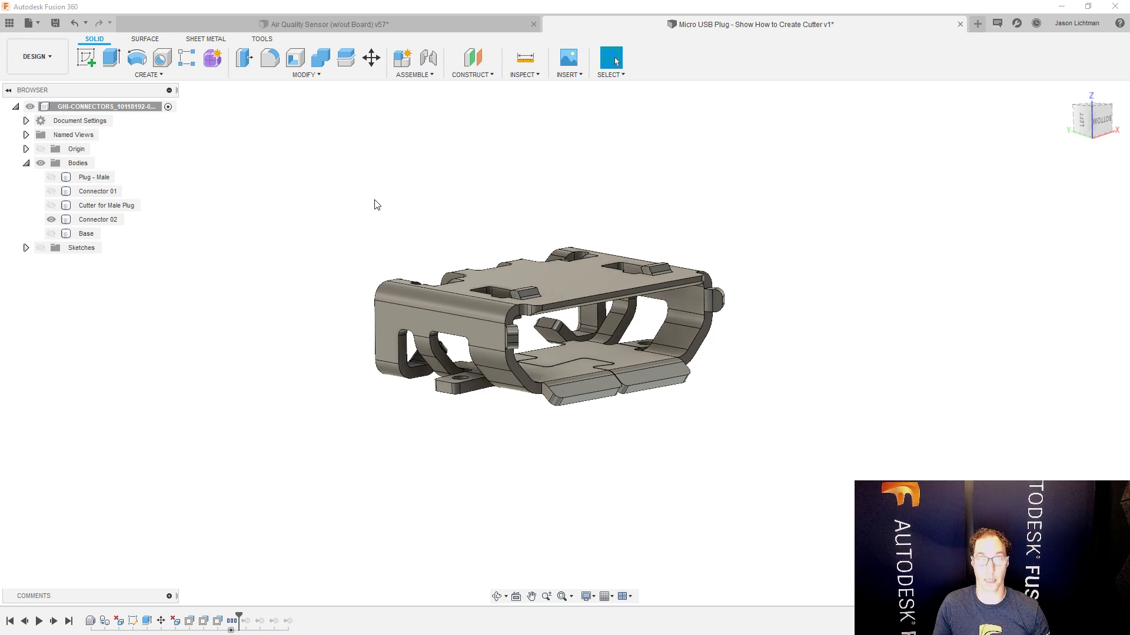
# - Show the Cutter for Male Plug body and highlight Connector 02 to compare how the connector sits inside the cutter
pyautogui.click(109, 221)
pyautogui.click(52, 205)
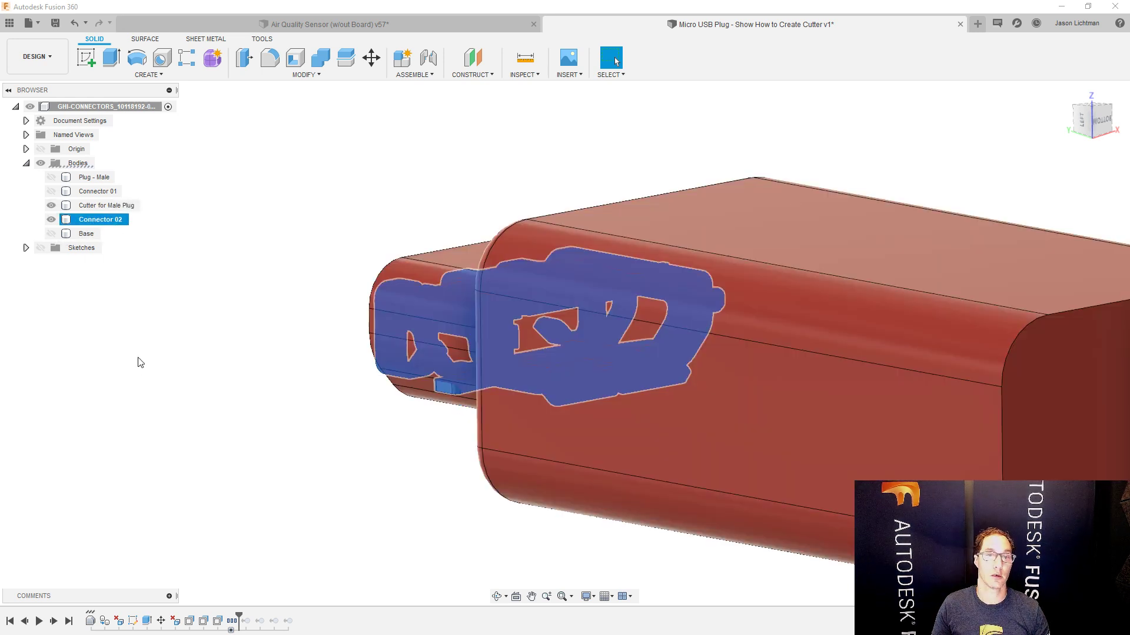
pyautogui.click(146, 371)
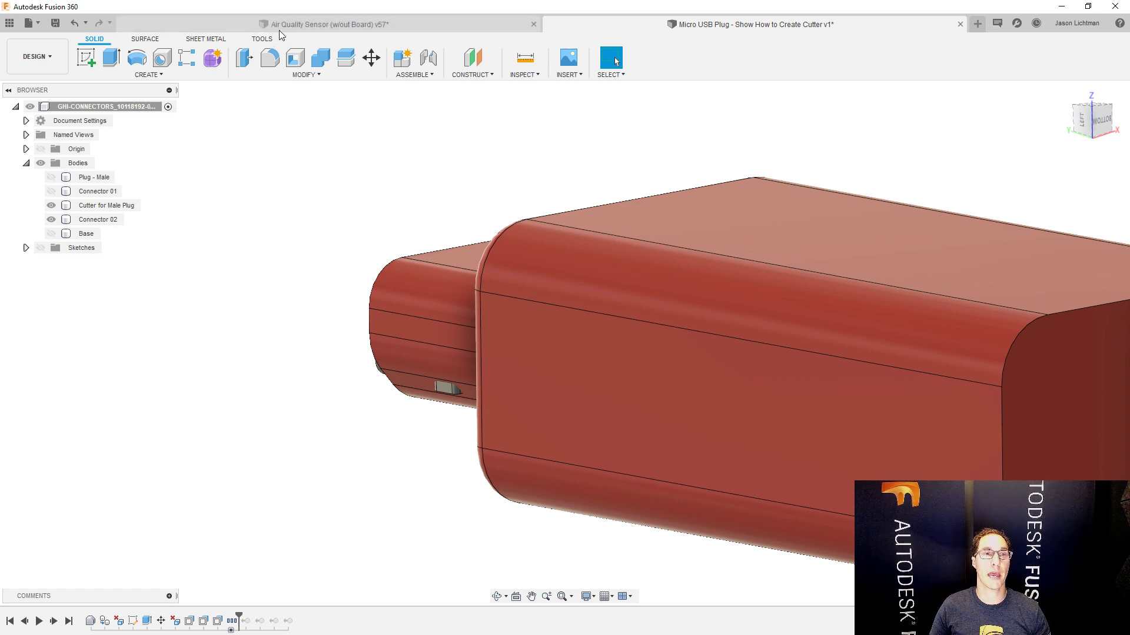
# - Switch to the Air Quality Sensor design and delete the Combine cut that made the plug opening in the shell
pyautogui.click(306, 24)
pyautogui.scroll(-5, 916, 384)
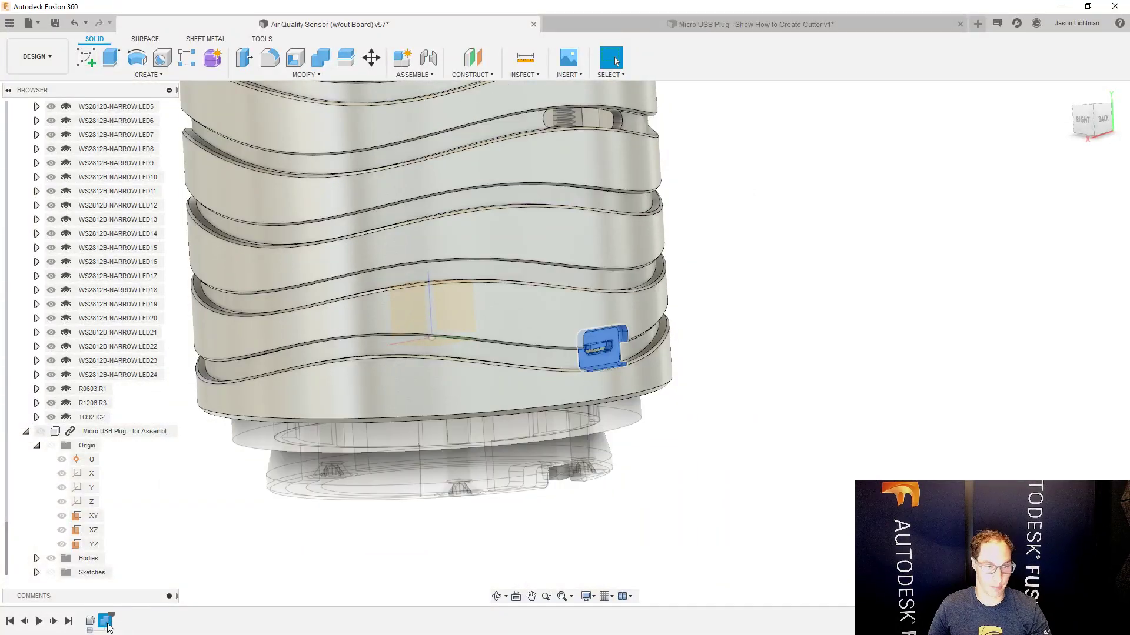
pyautogui.press('Delete')
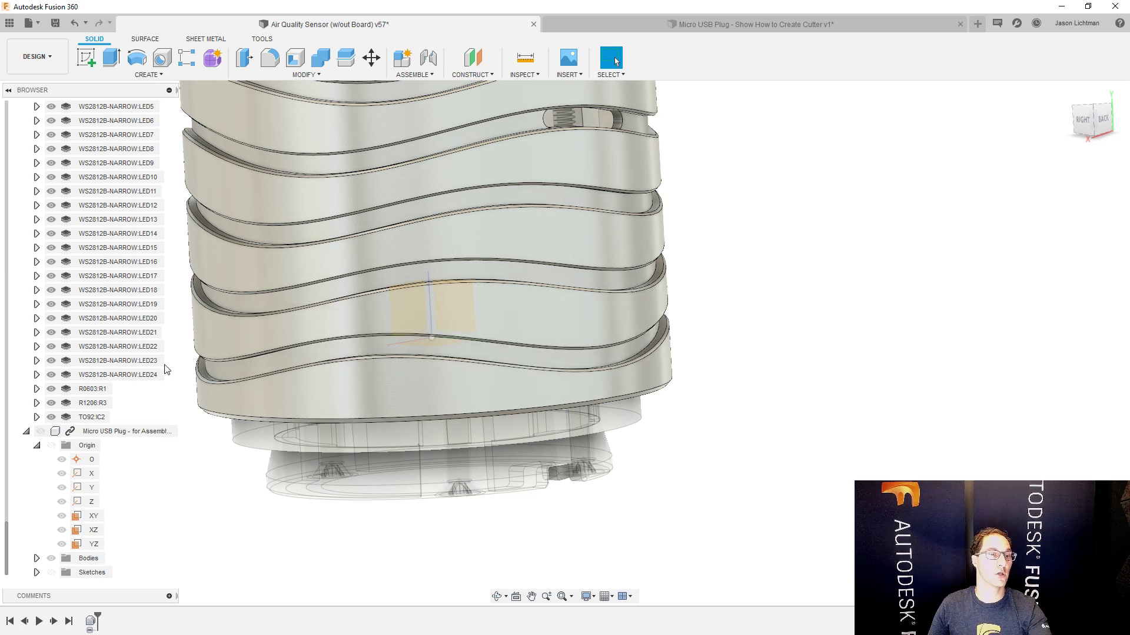
pyautogui.click(39, 435)
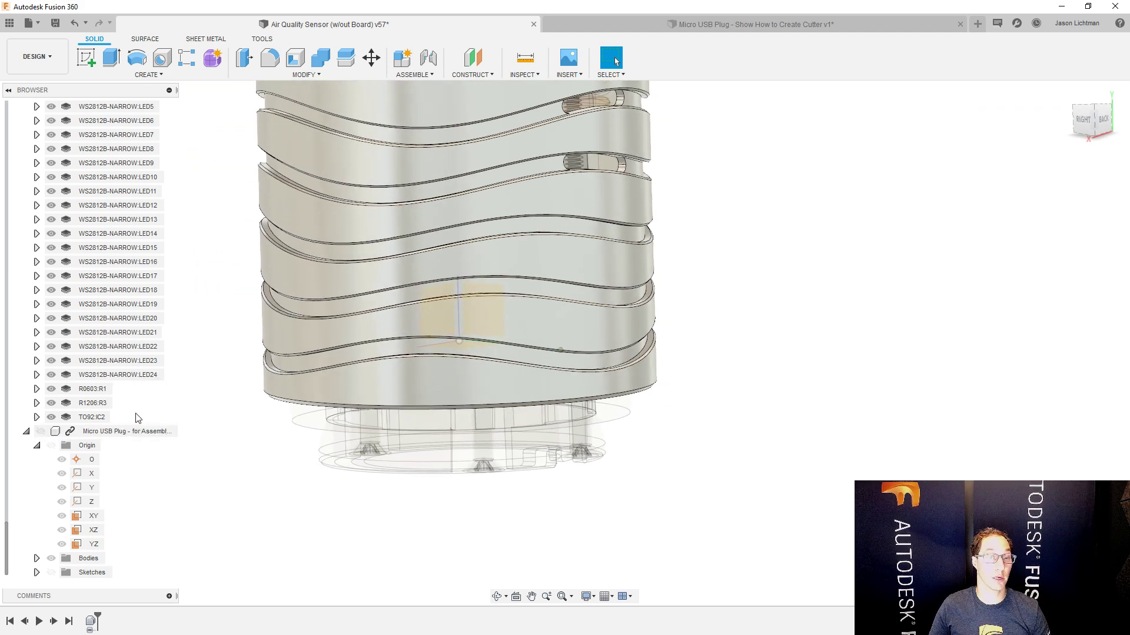
# - Hide the Shell:2 component and activate the top-level Air Quality Sensor assembly
pyautogui.scroll(15, 124, 250)
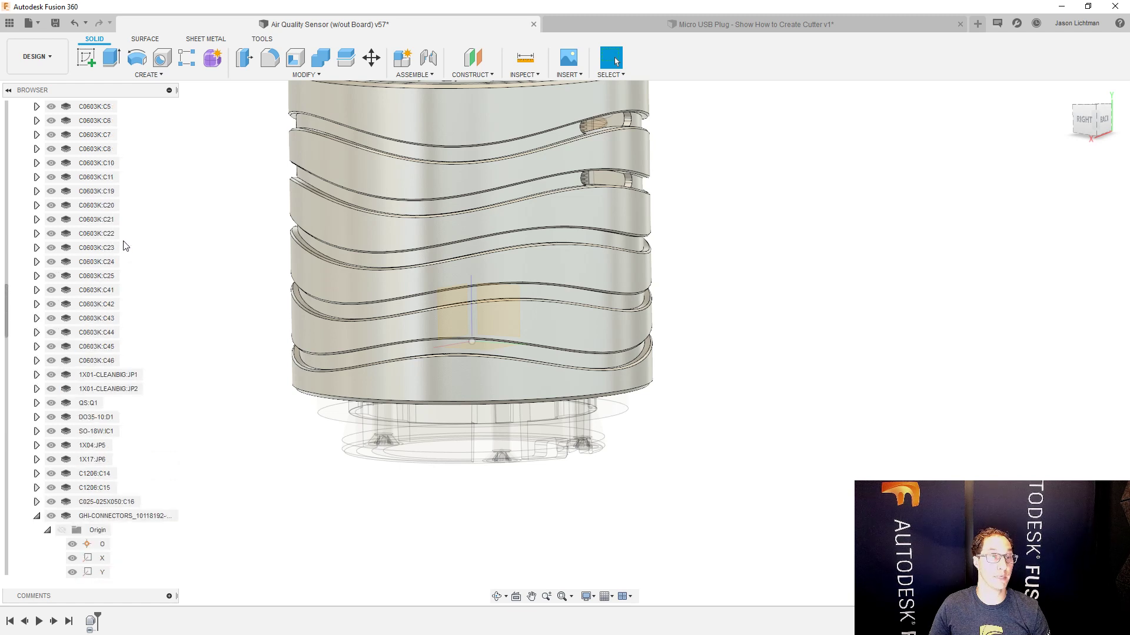
pyautogui.scroll(5, 107, 217)
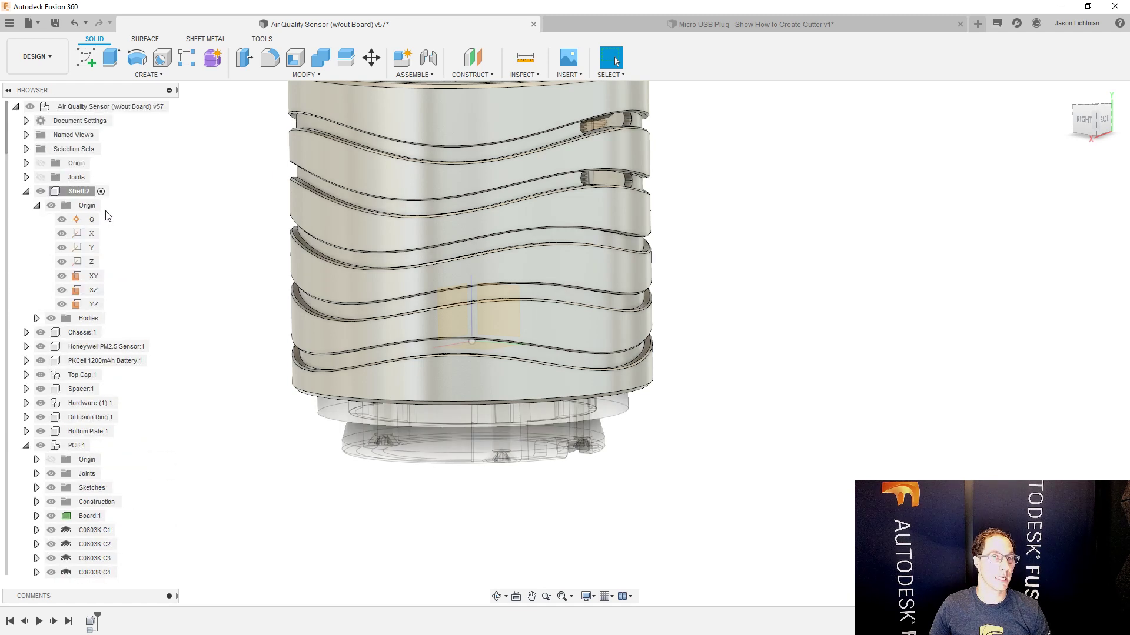
pyautogui.click(40, 192)
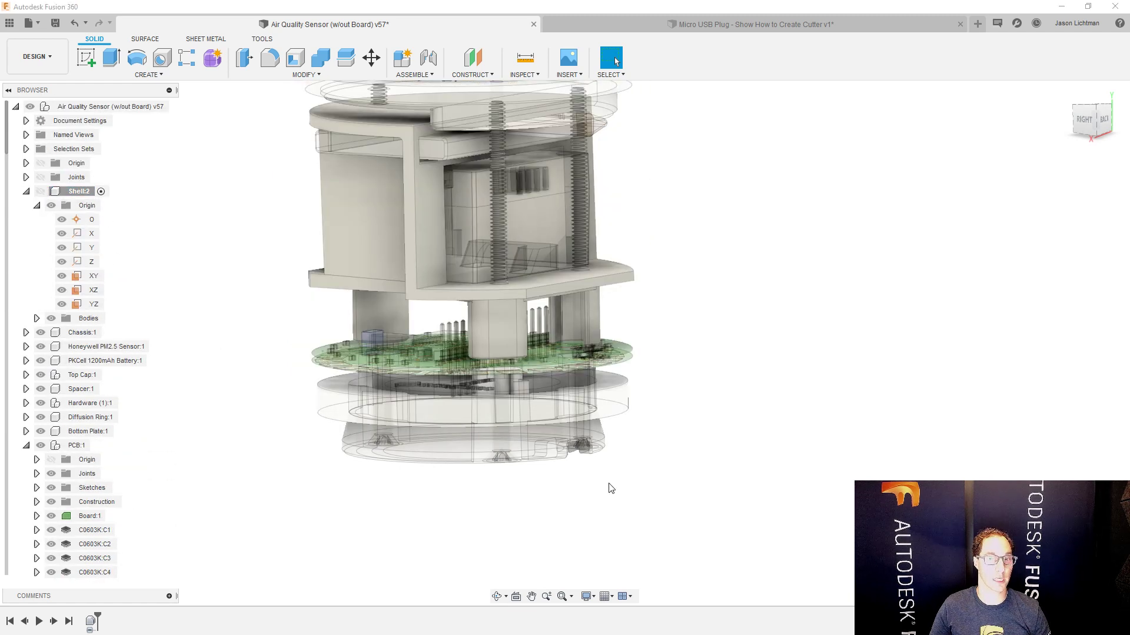
pyautogui.click(167, 106)
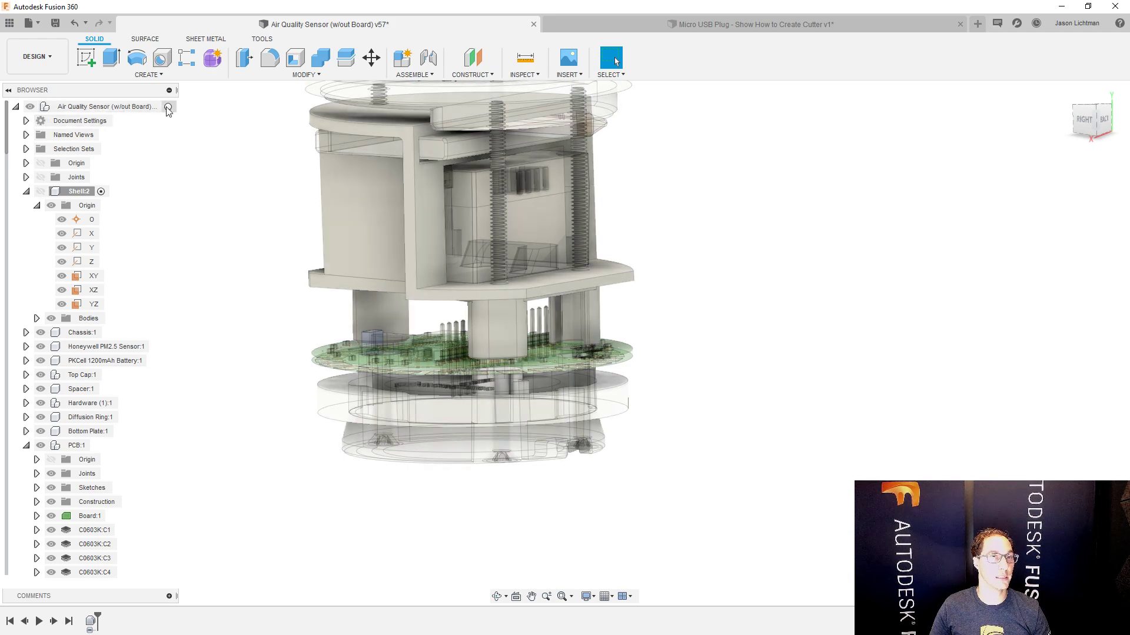
# - Examine the PCB's individual components in the assembly and highlight the GHI-CONNECTORS Micro USB component
pyautogui.scroll(5, 758, 392)
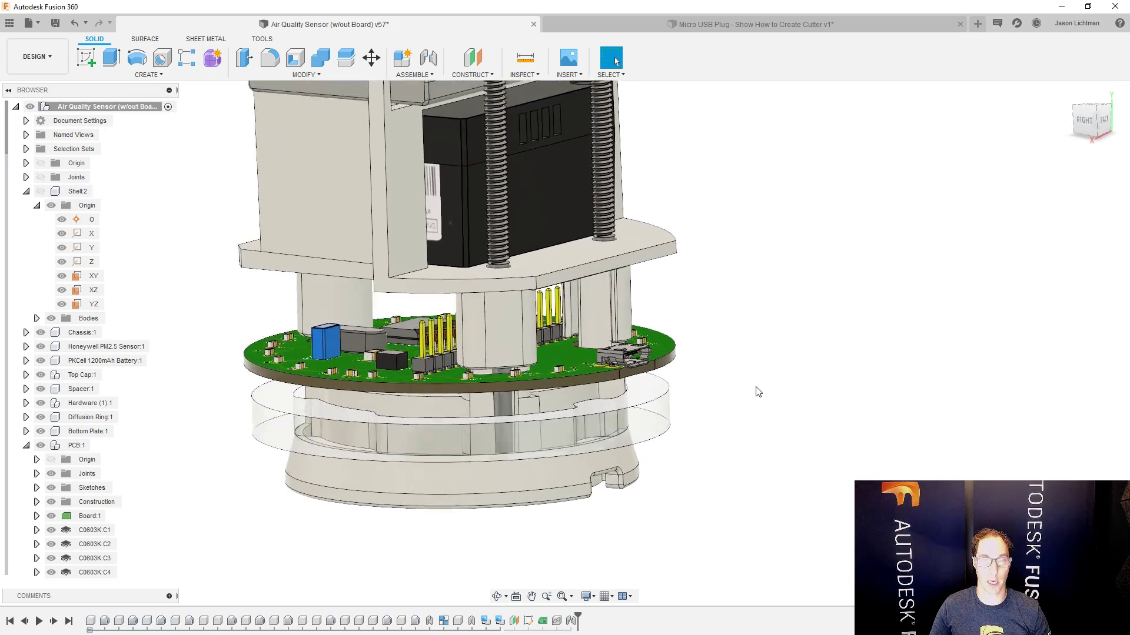
pyautogui.scroll(5, 759, 392)
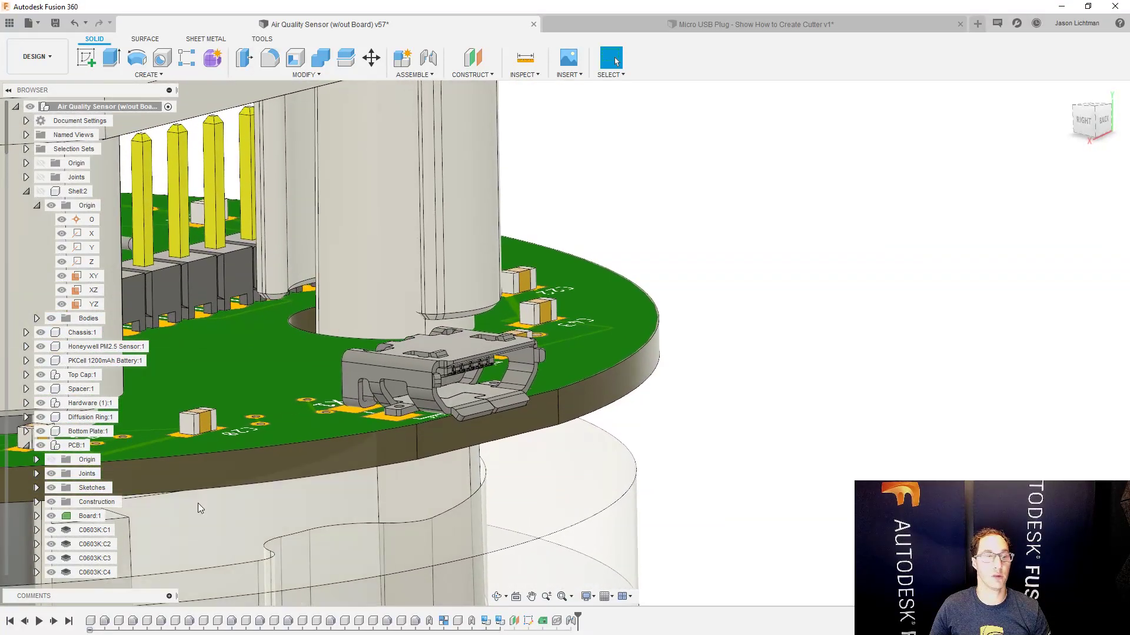
pyautogui.scroll(-3, 34, 440)
pyautogui.scroll(-2, 34, 441)
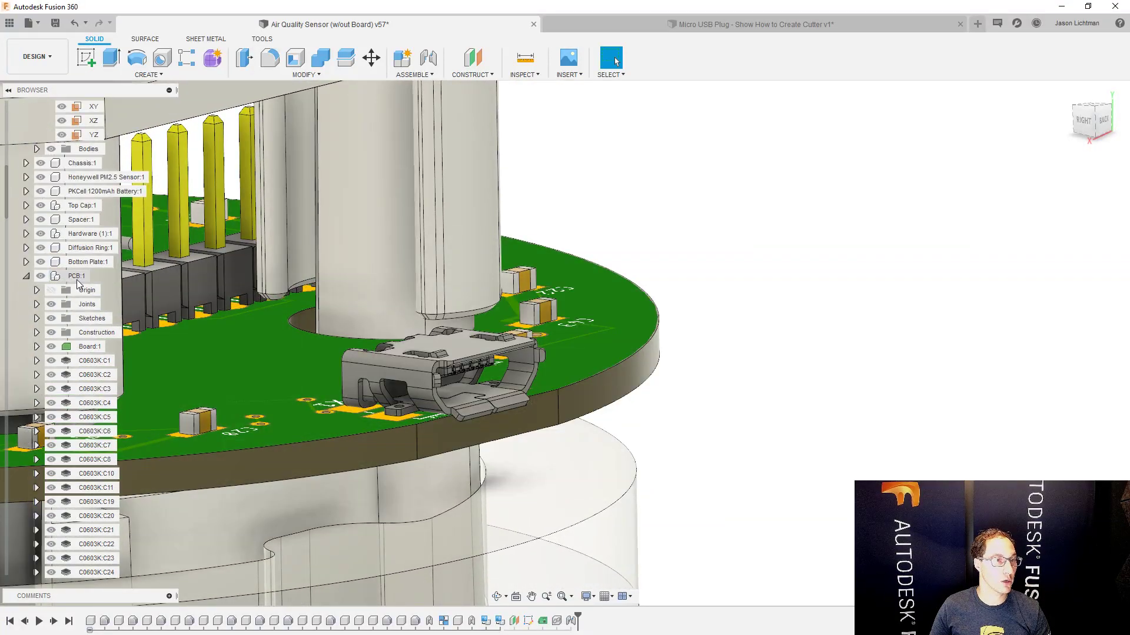
pyautogui.click(77, 280)
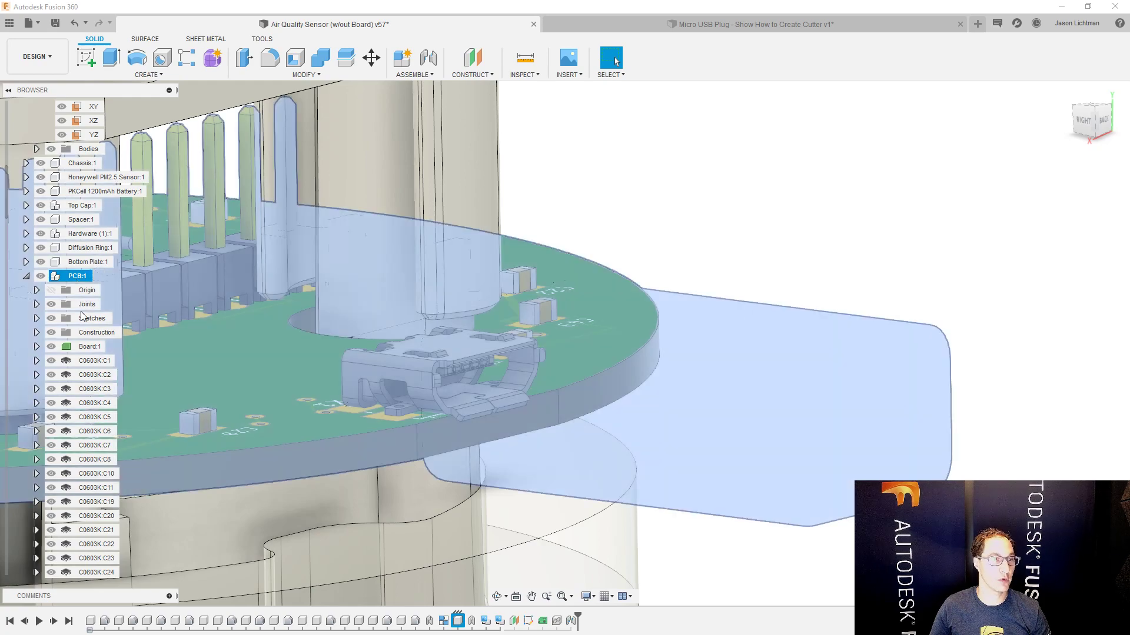
pyautogui.click(92, 361)
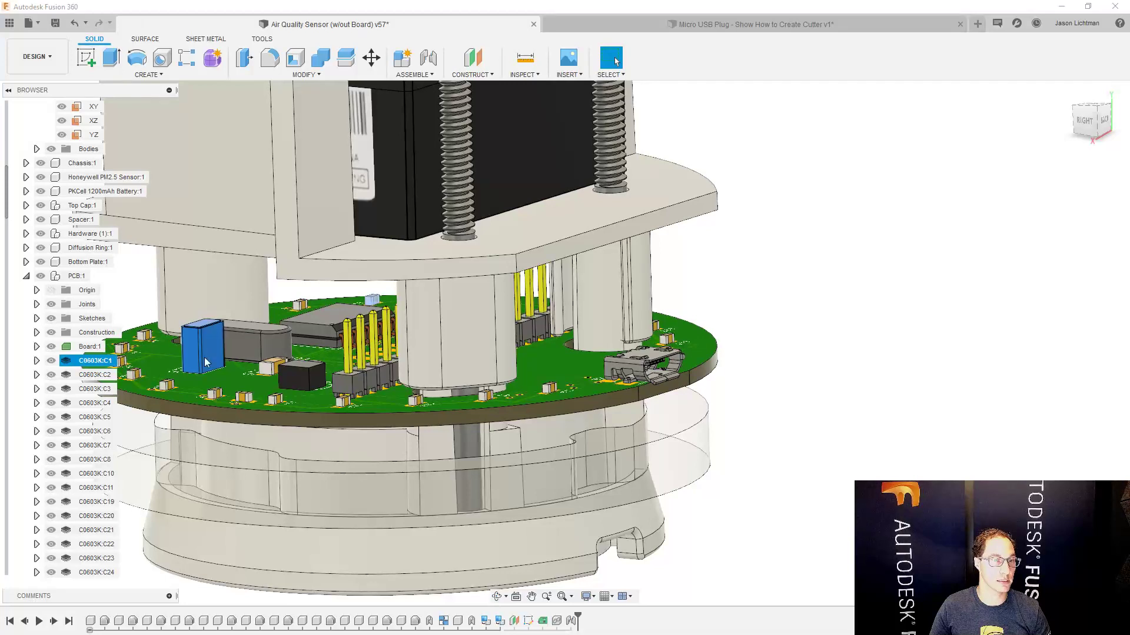
pyautogui.click(93, 417)
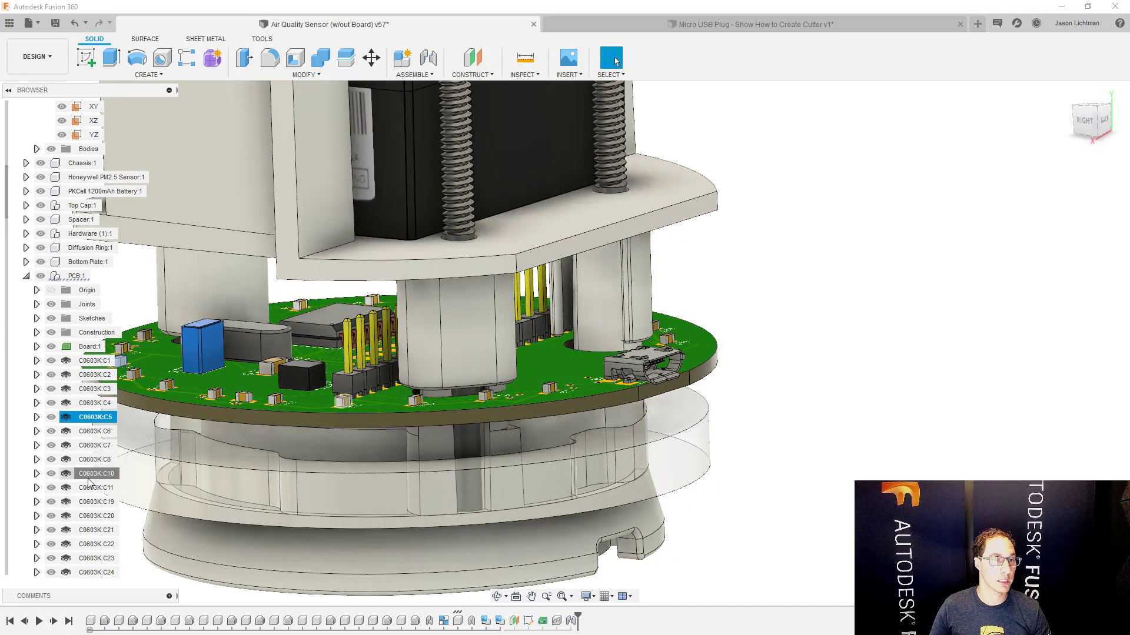
pyautogui.click(94, 474)
pyautogui.scroll(-10, 84, 508)
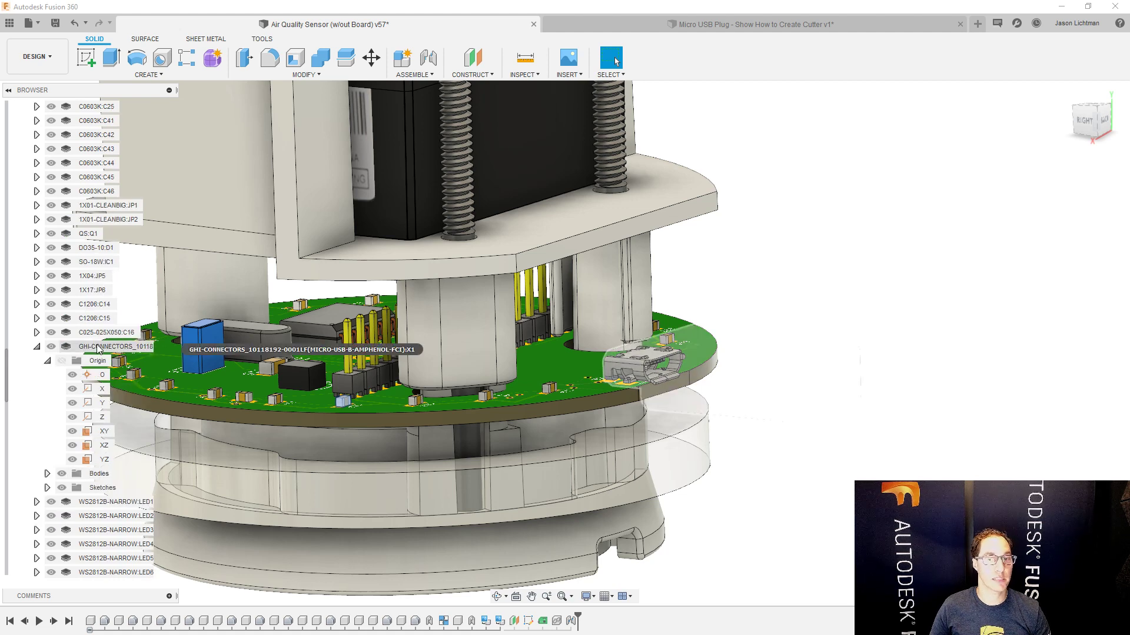
pyautogui.click(98, 347)
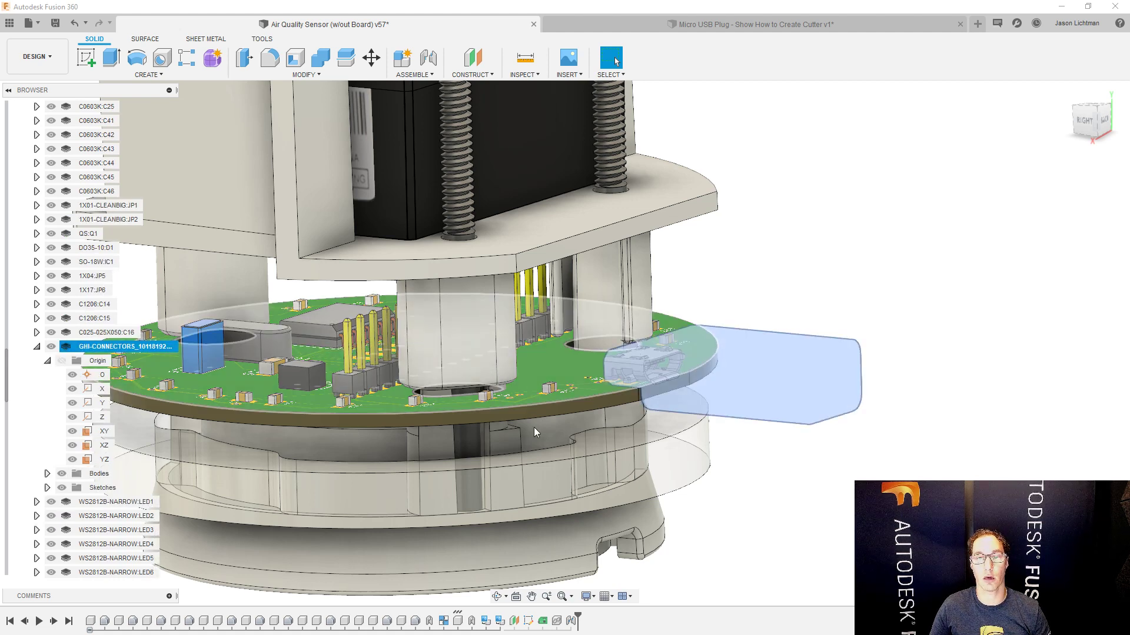
# - List the bodies of the GHI-CONNECTORS component and view the Micro USB connector on the board up close
pyautogui.scroll(4, 649, 373)
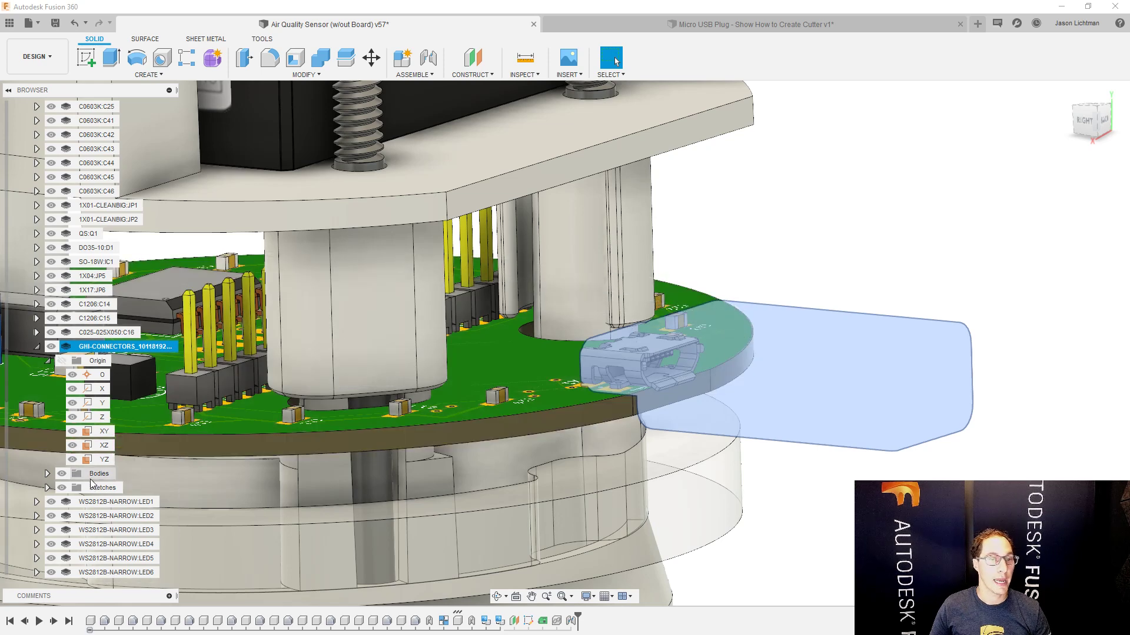
pyautogui.click(48, 474)
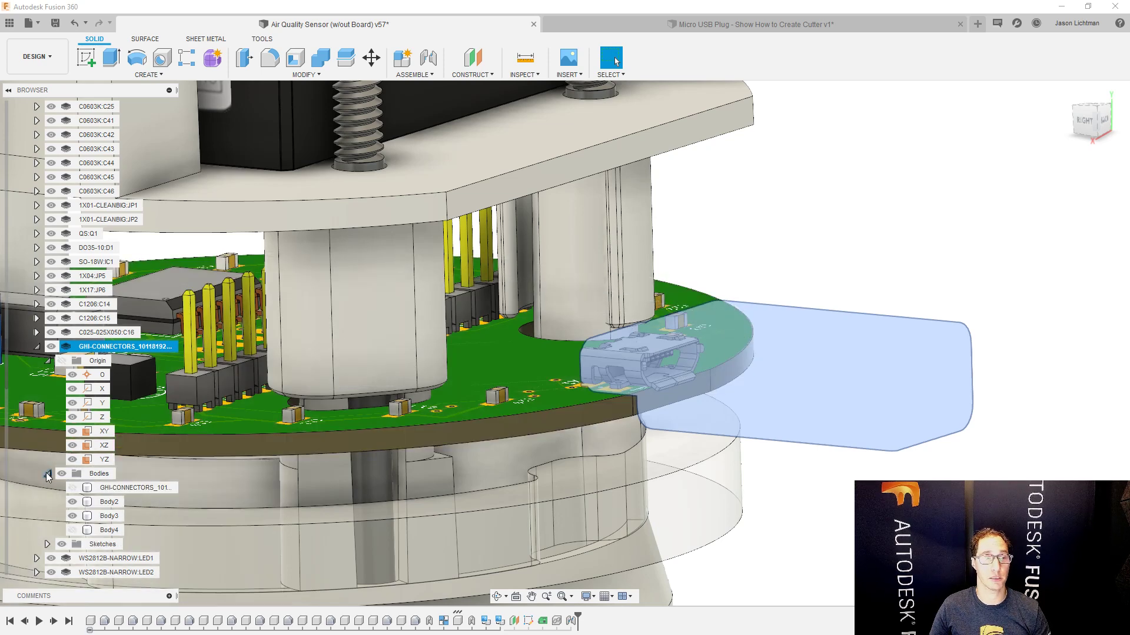
pyautogui.click(774, 496)
pyautogui.keyDown('shift'); pyautogui.moveTo(774, 496); pyautogui.dragTo(778, 494, button='middle'); pyautogui.keyUp('shift')
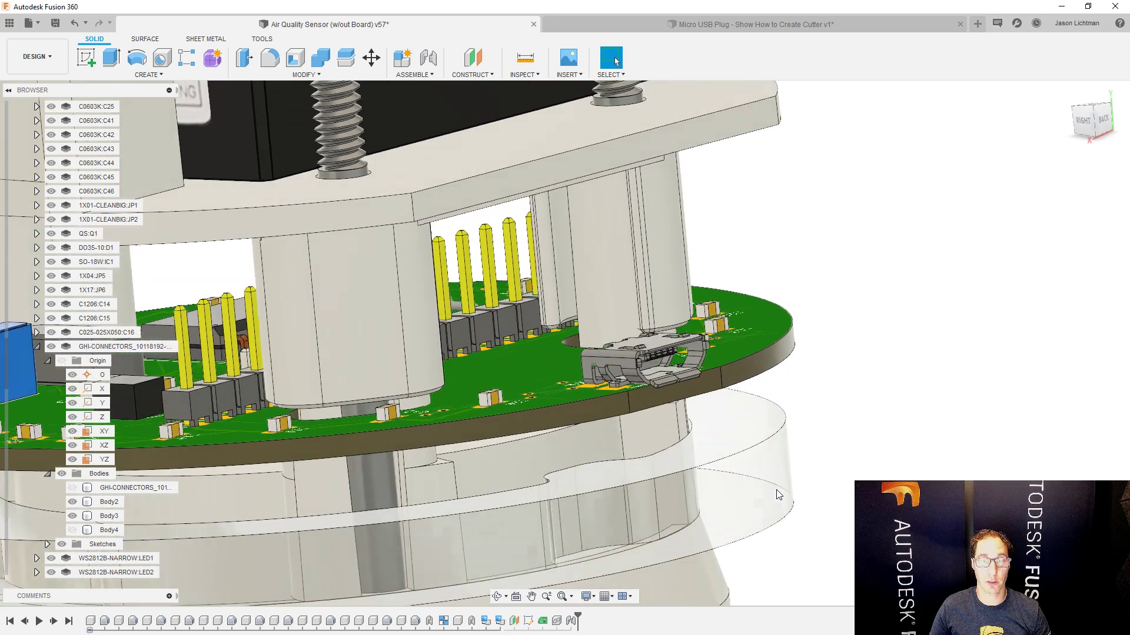
pyautogui.scroll(5, 778, 495)
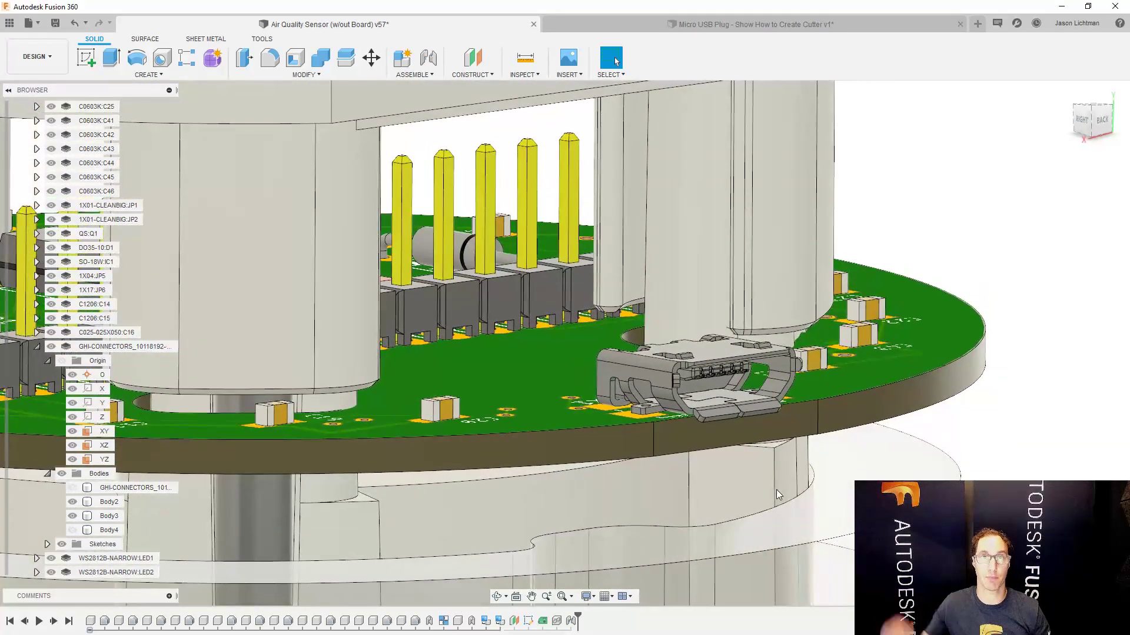
# - Identify the connector's Body2 and Body3 on the board by highlighting them and toggling their visibility
pyautogui.click(109, 503)
pyautogui.click(109, 516)
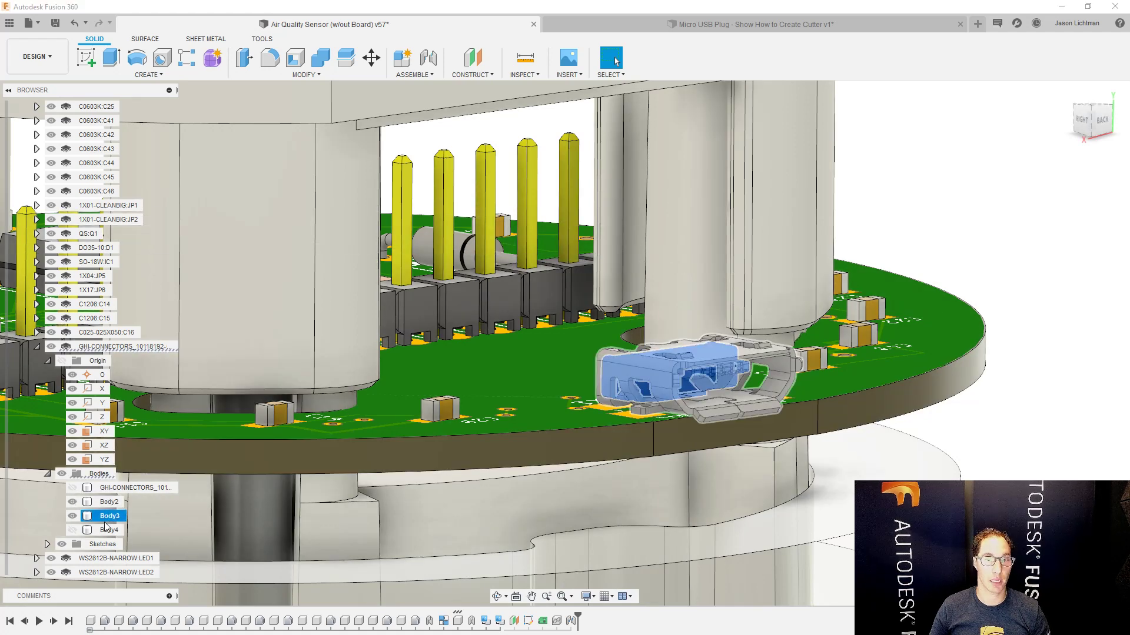
pyautogui.keyDown('ctrl'); pyautogui.click(83, 503); pyautogui.keyUp('ctrl')
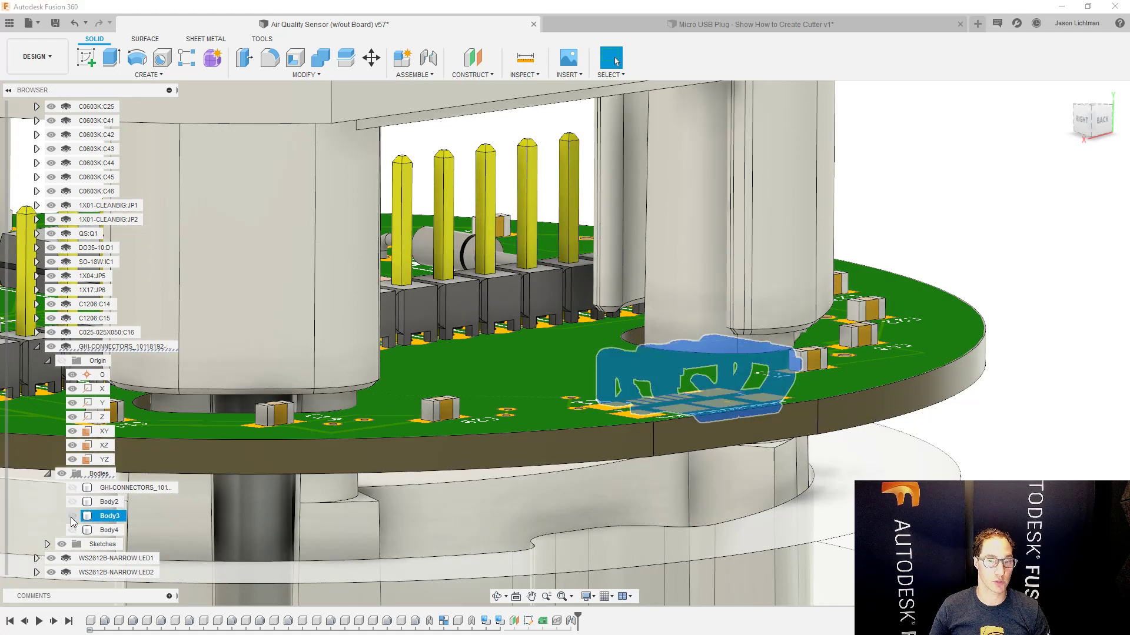
pyautogui.click(71, 505)
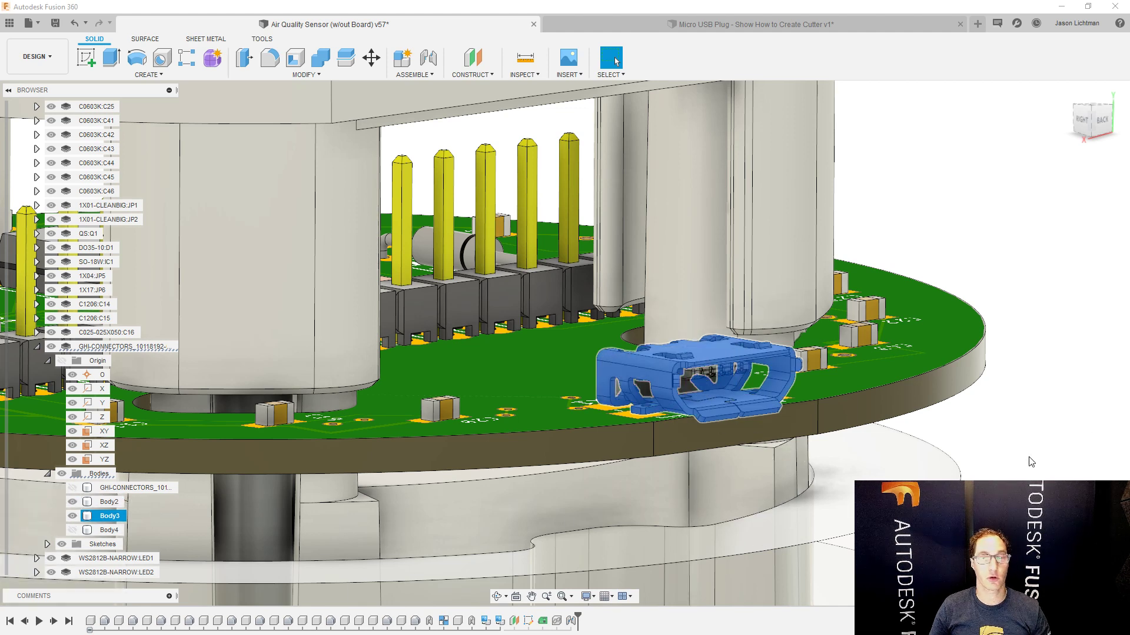
pyautogui.click(1021, 414)
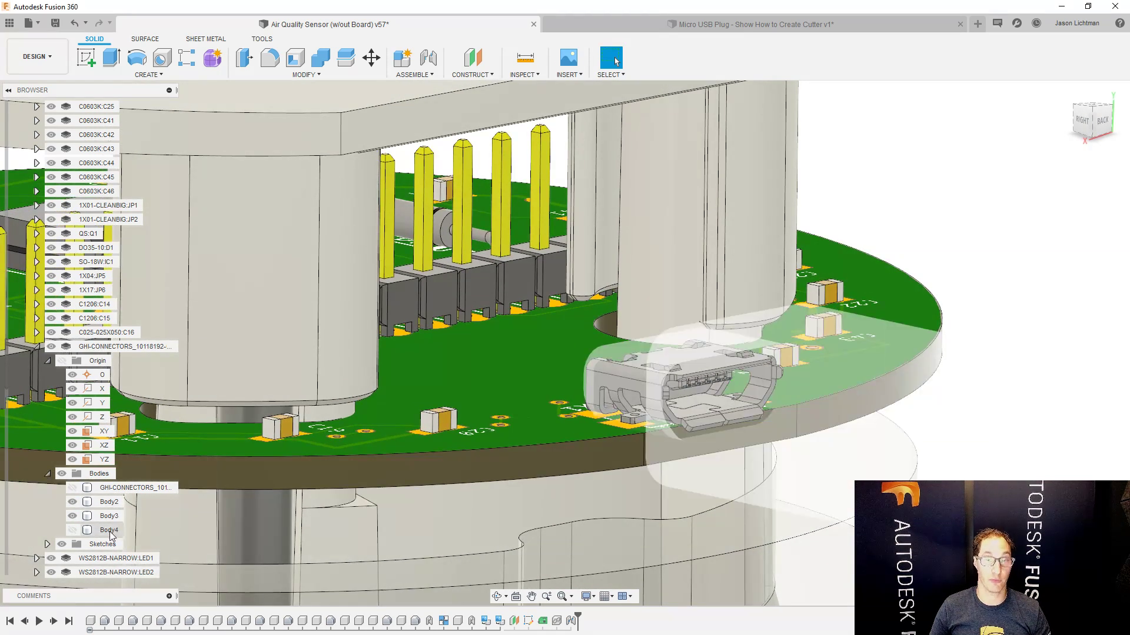
# - Show the connector's Body4 cutter and the Shell:2 component, and activate Shell:2 for editing
pyautogui.click(73, 531)
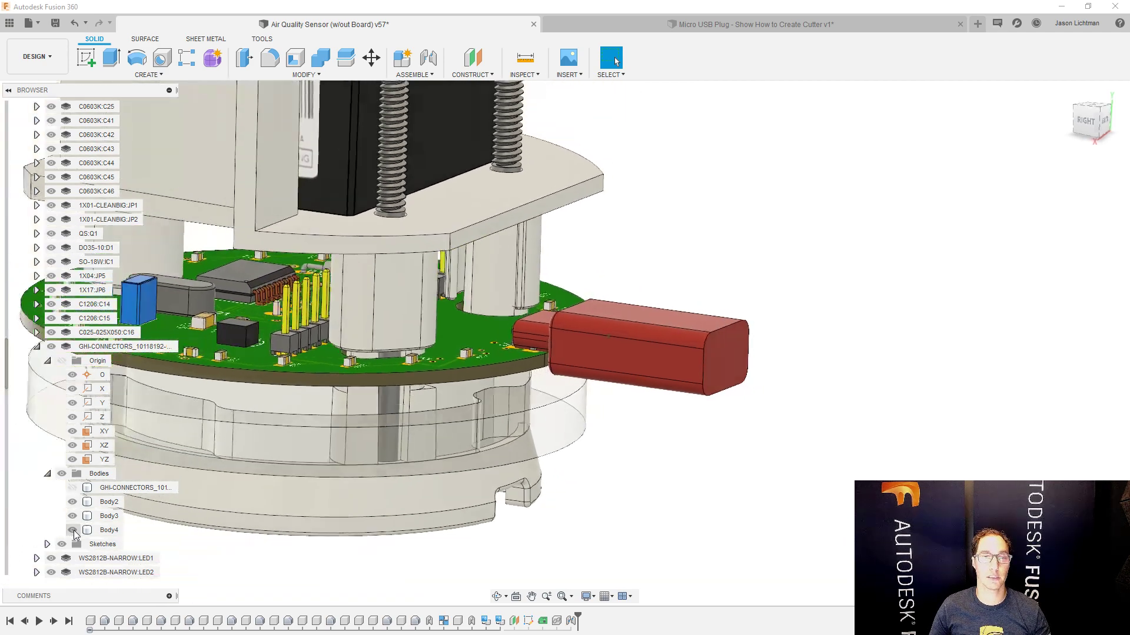
pyautogui.scroll(15, 89, 253)
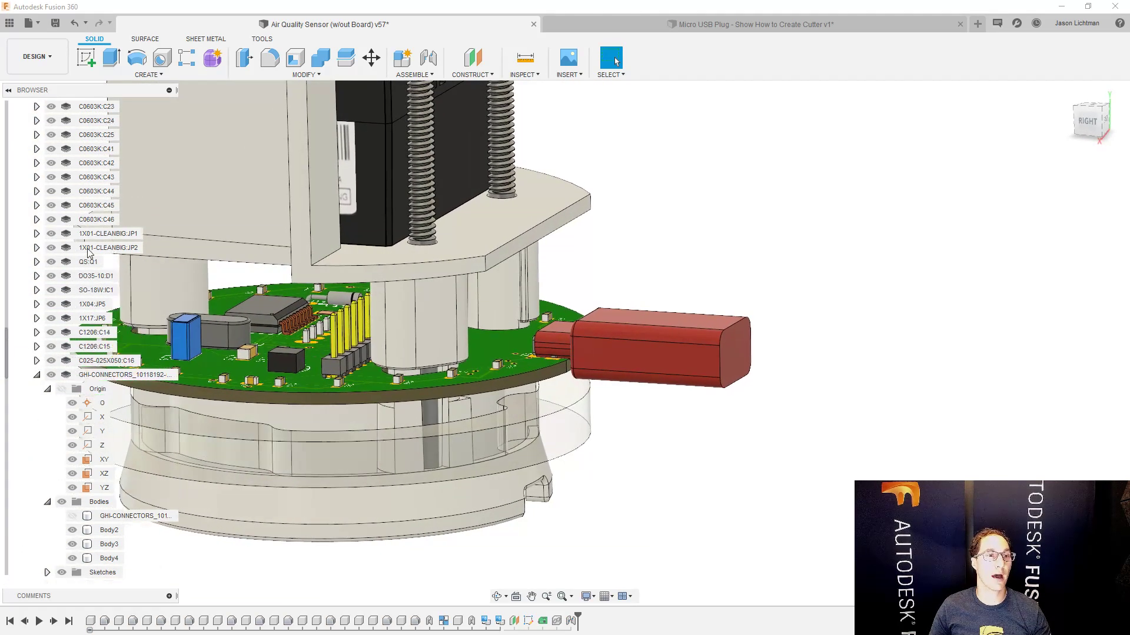
pyautogui.click(40, 191)
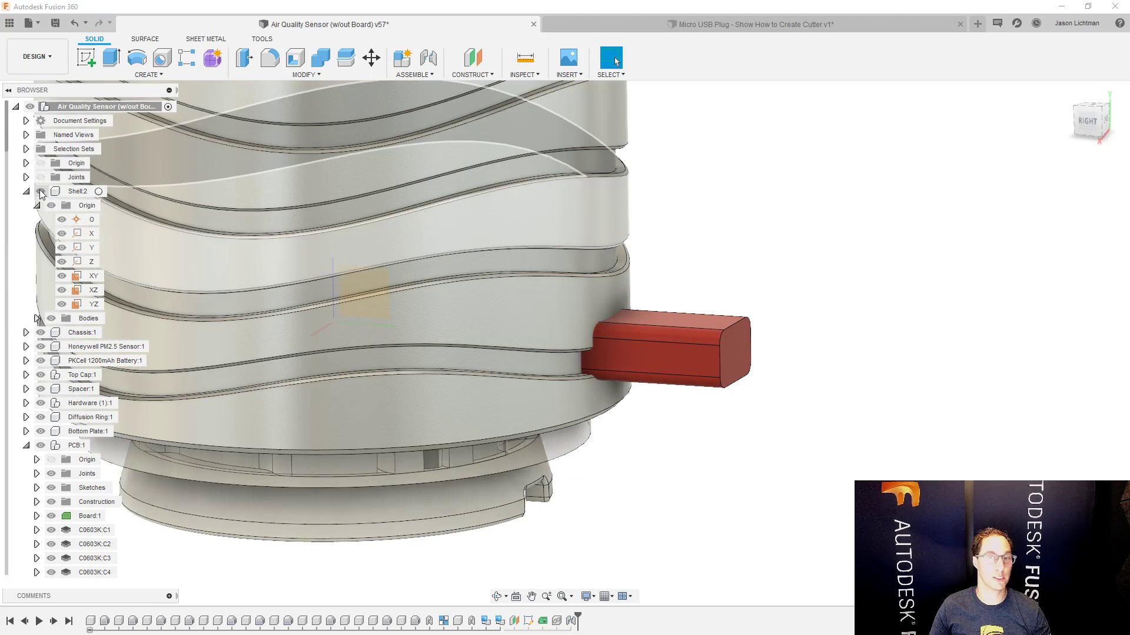
pyautogui.click(98, 191)
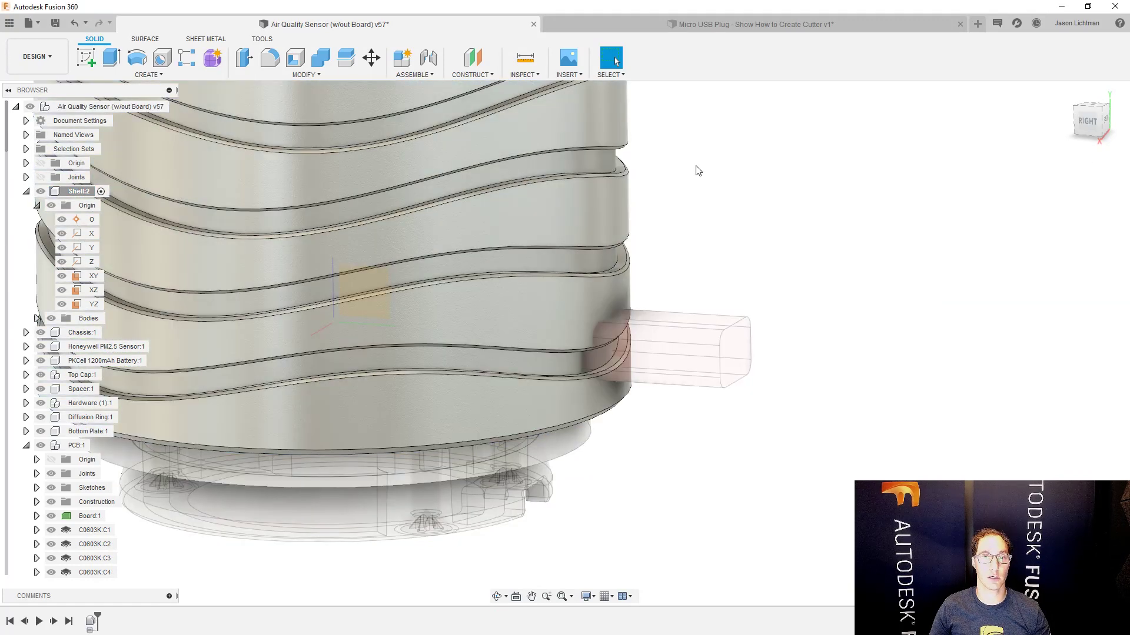
# - Cut the shell body with the connector's Body4 plug cutter using Combine
pyautogui.click(321, 57)
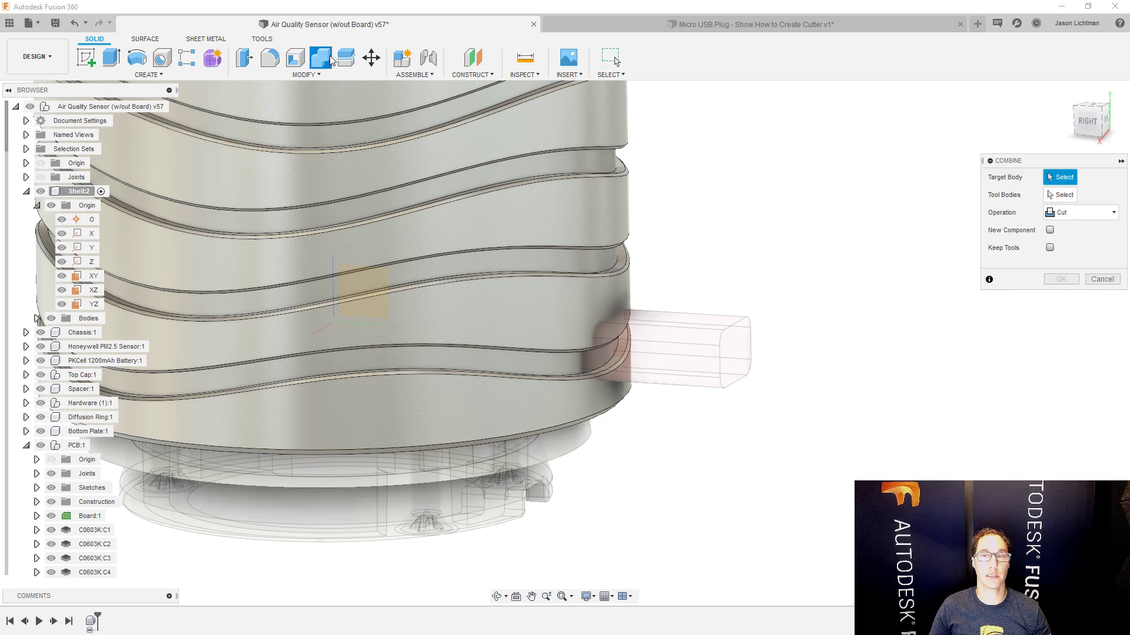
pyautogui.click(526, 243)
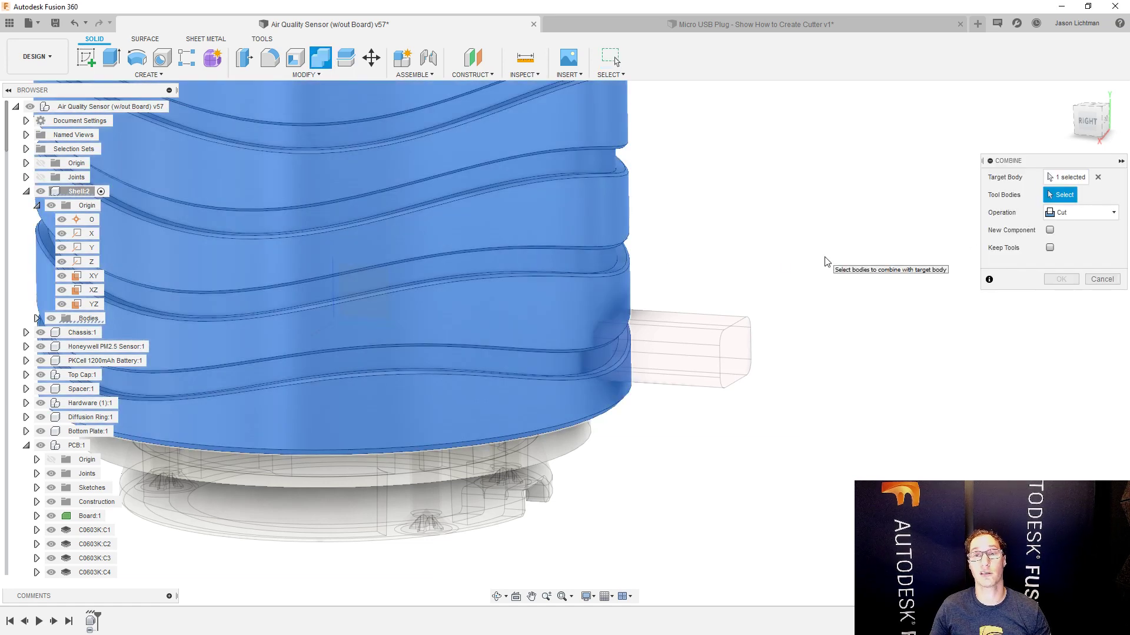
pyautogui.click(716, 341)
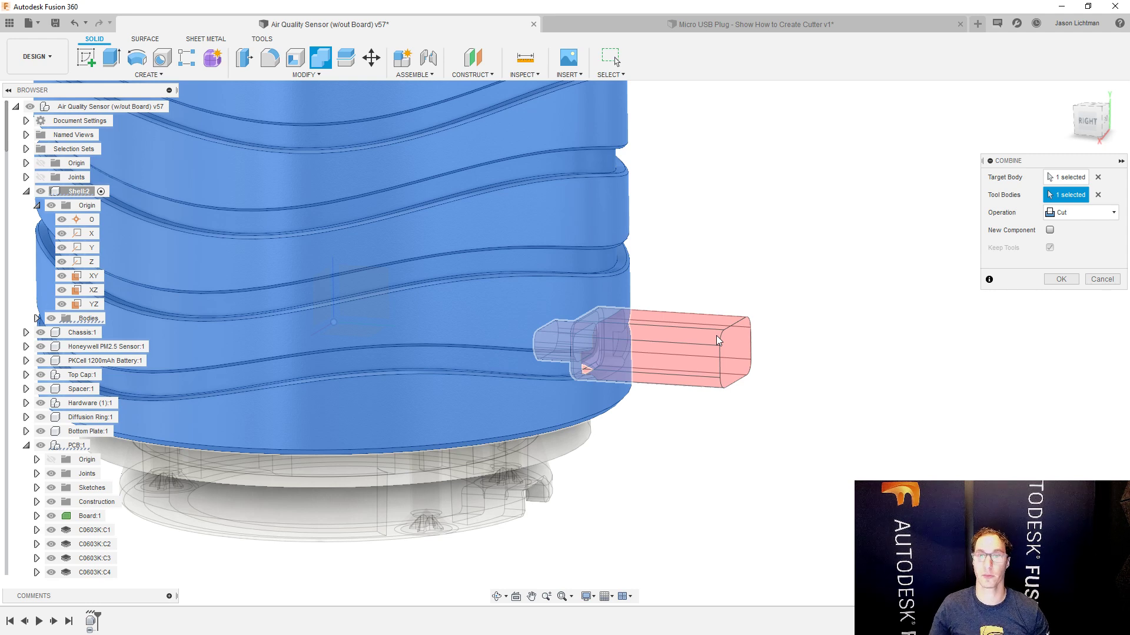
pyautogui.click(1063, 279)
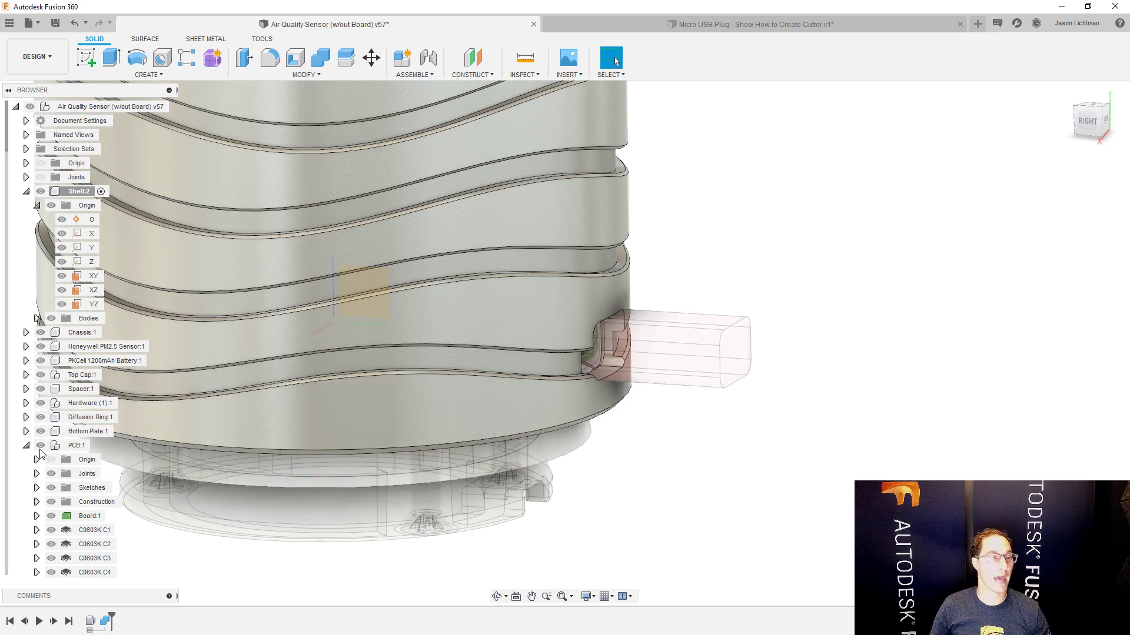
# - Hide the connector's Body4 plug cutter and inspect the Micro USB opening cut into the shell
pyautogui.scroll(-5, 42, 419)
pyautogui.scroll(-9, 42, 424)
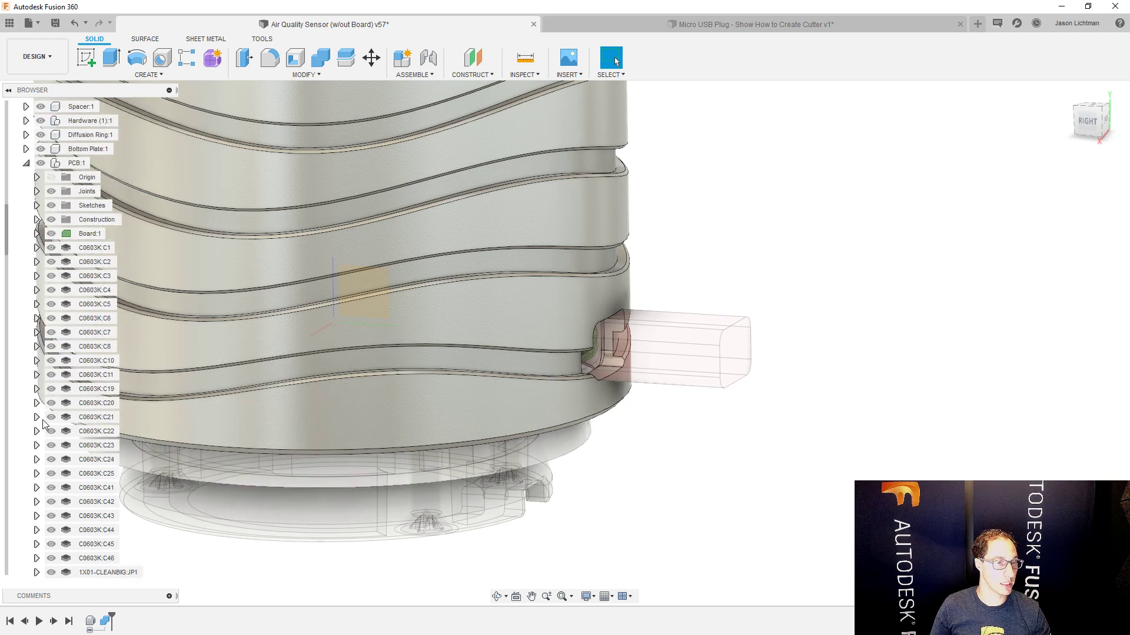
pyautogui.click(65, 516)
pyautogui.scroll(-5, 64, 517)
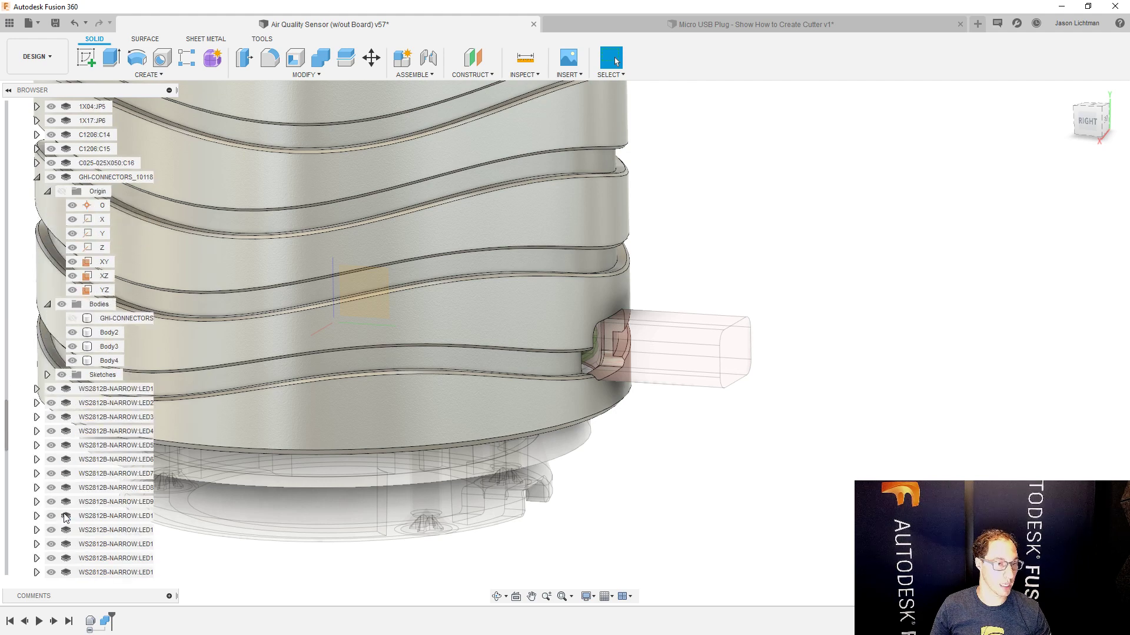
pyautogui.click(72, 360)
pyautogui.keyDown('shift'); pyautogui.moveTo(875, 428); pyautogui.dragTo(990, 461, button='middle'); pyautogui.keyUp('shift')
pyautogui.scroll(14, 47, 140)
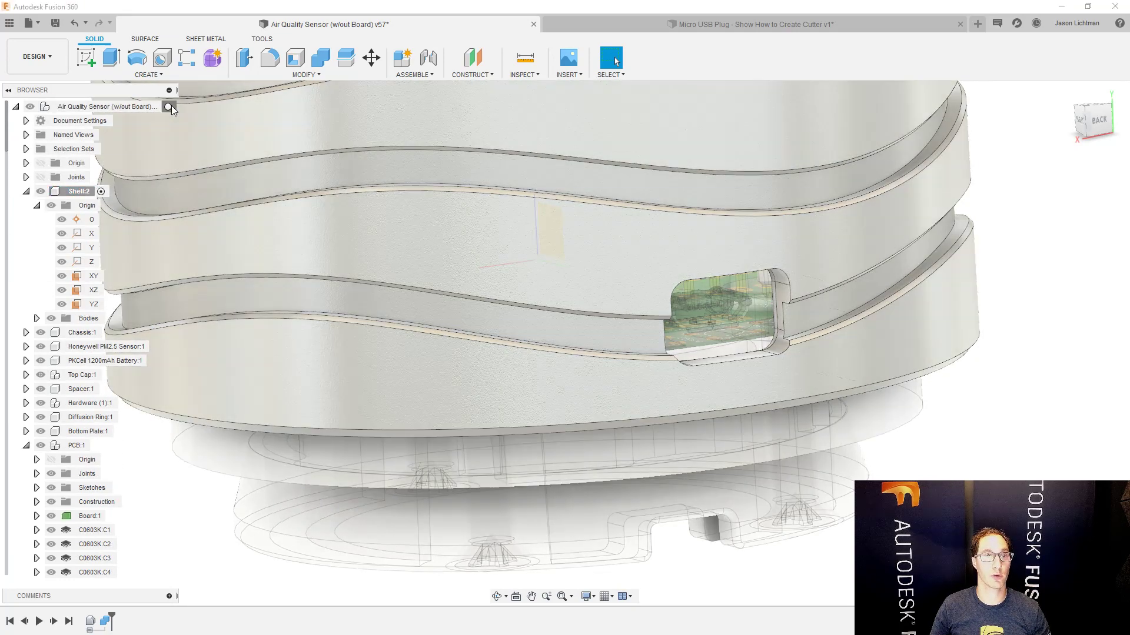
# - Activate the top-level Air Quality Sensor assembly and open its PCB12 timeline feature for editing
pyautogui.click(168, 106)
pyautogui.scroll(-4, 976, 409)
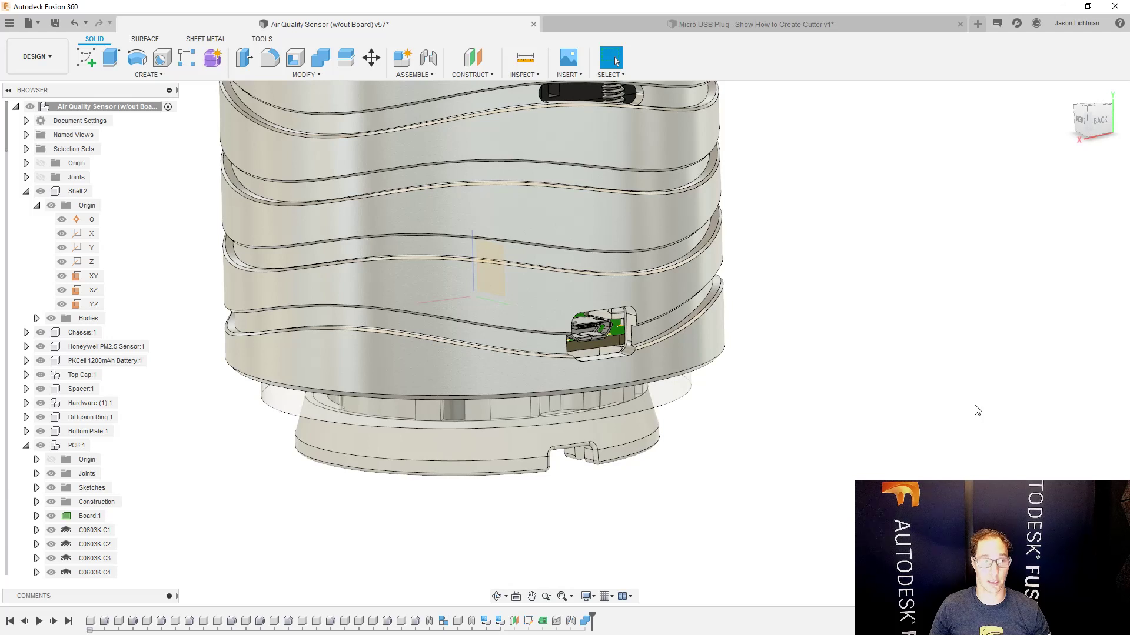
pyautogui.click(59, 461)
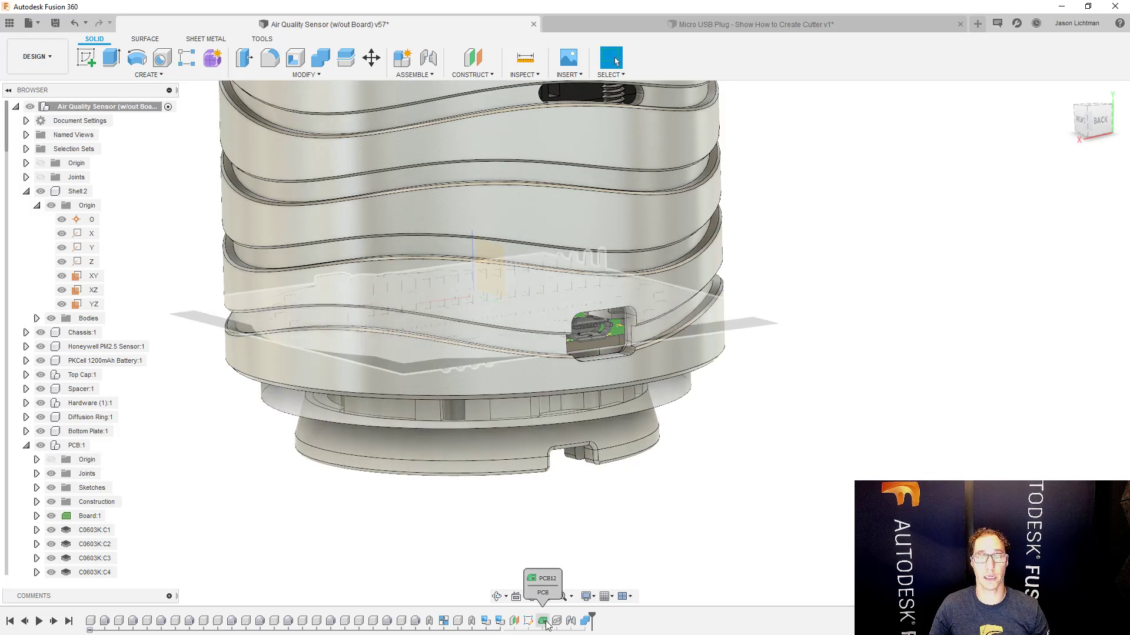
pyautogui.rightClick(544, 622)
pyautogui.click(598, 514)
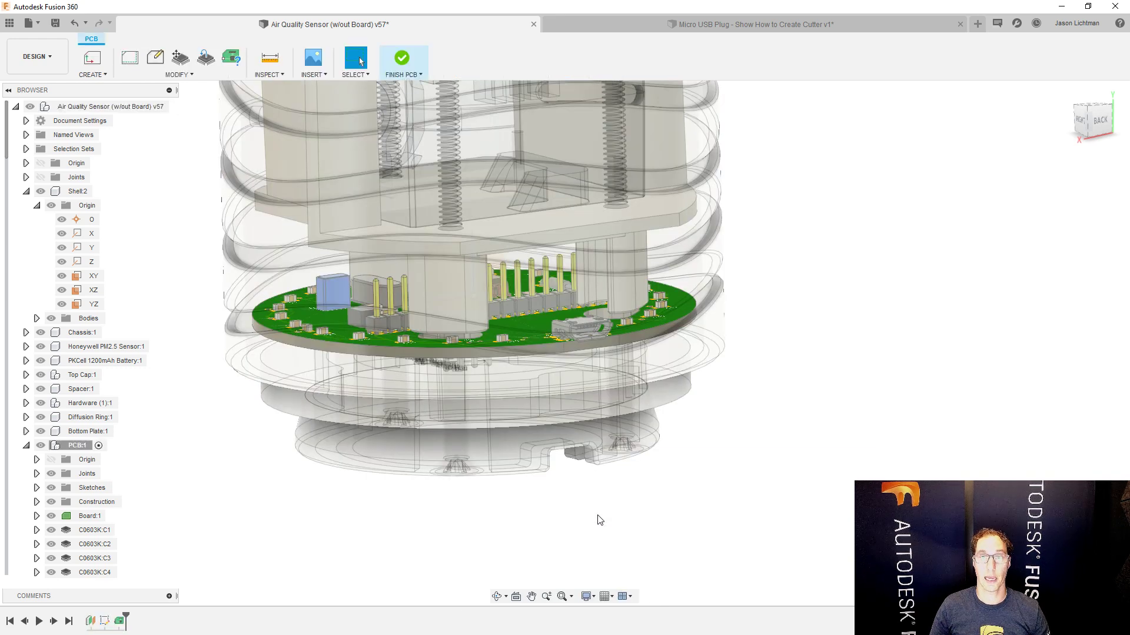
# - Move the Micro USB connector on the board by about 2.03 mm in X and -1.40 mm in Y, and finish the PCB edit
pyautogui.click(180, 57)
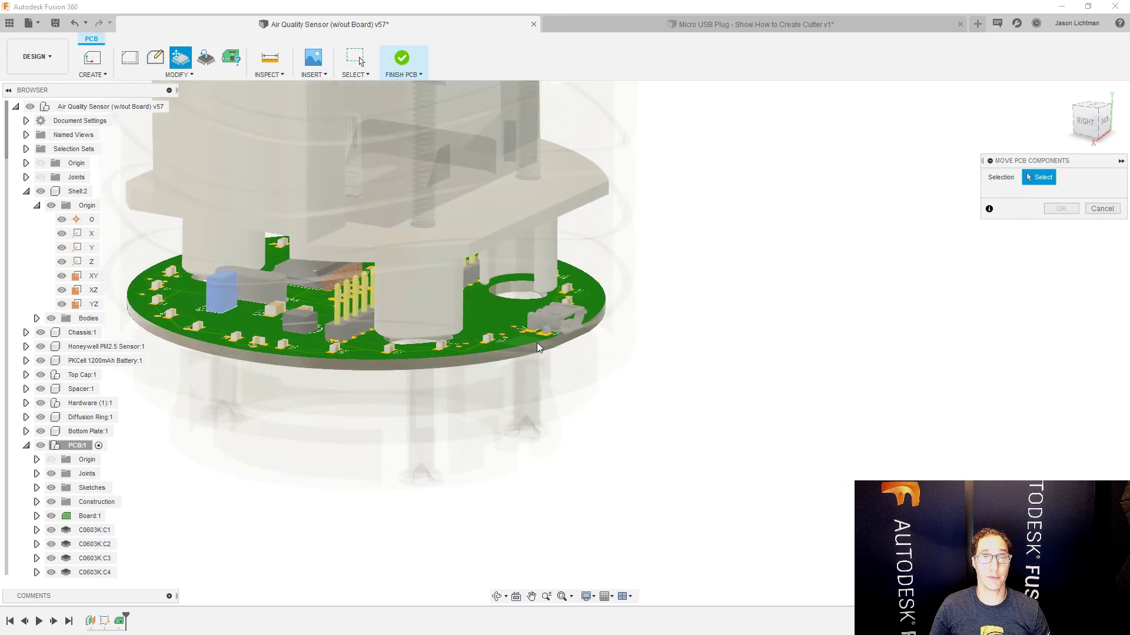
pyautogui.click(553, 311)
pyautogui.scroll(5, 554, 312)
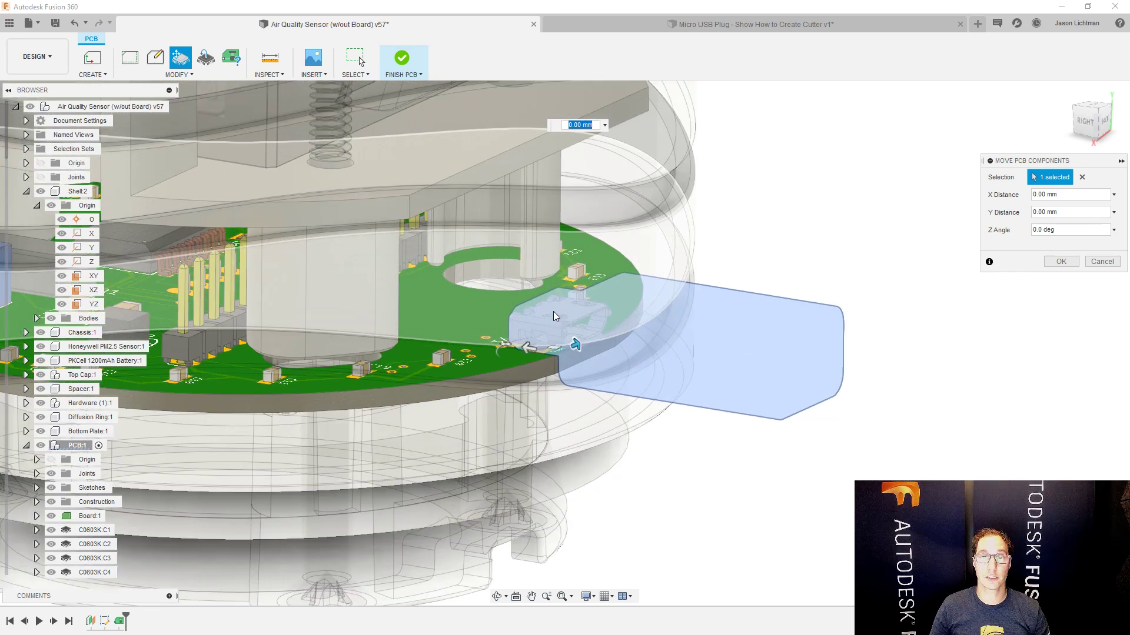
pyautogui.keyDown('shift'); pyautogui.moveTo(553, 312); pyautogui.dragTo(553, 326, button='middle'); pyautogui.keyUp('shift')
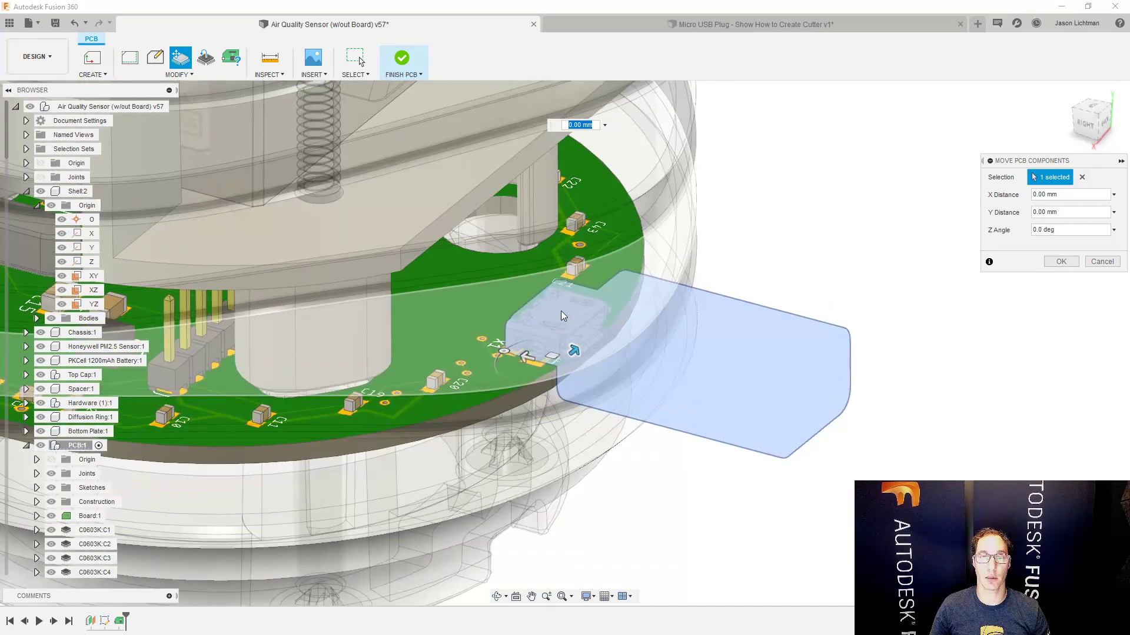
pyautogui.moveTo(552, 356); pyautogui.dragTo(602, 300)
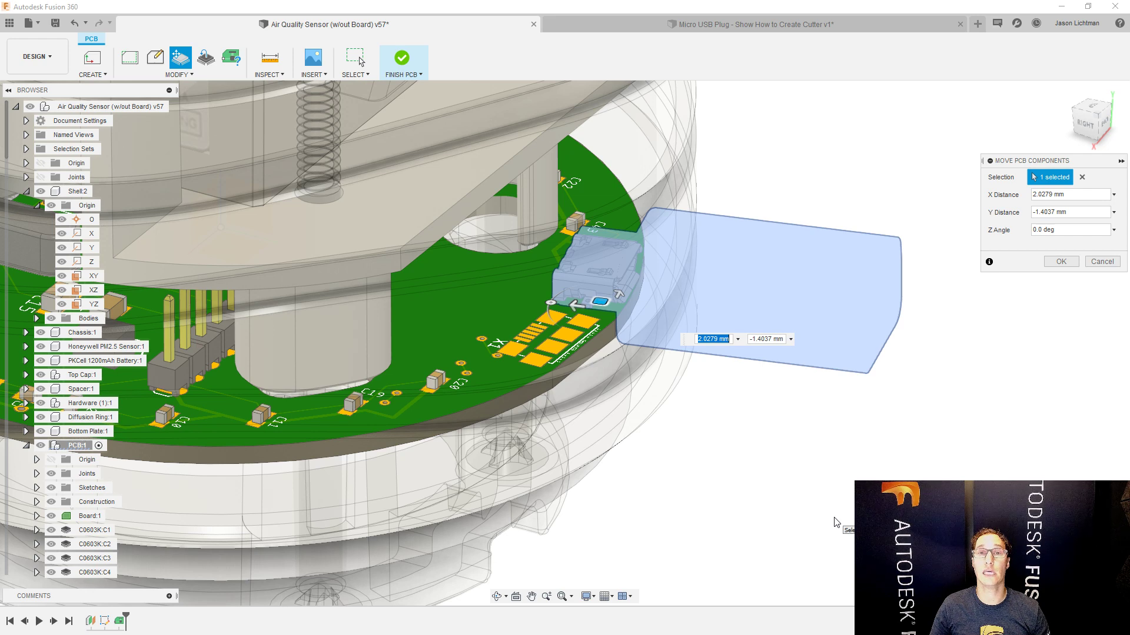
pyautogui.click(1061, 261)
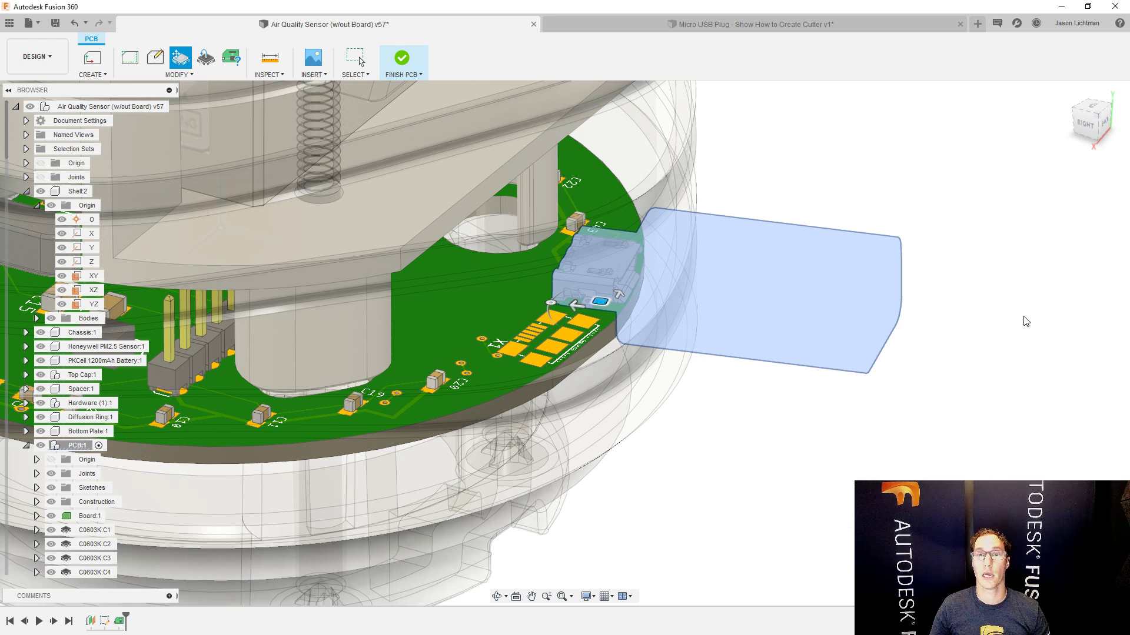
pyautogui.click(401, 58)
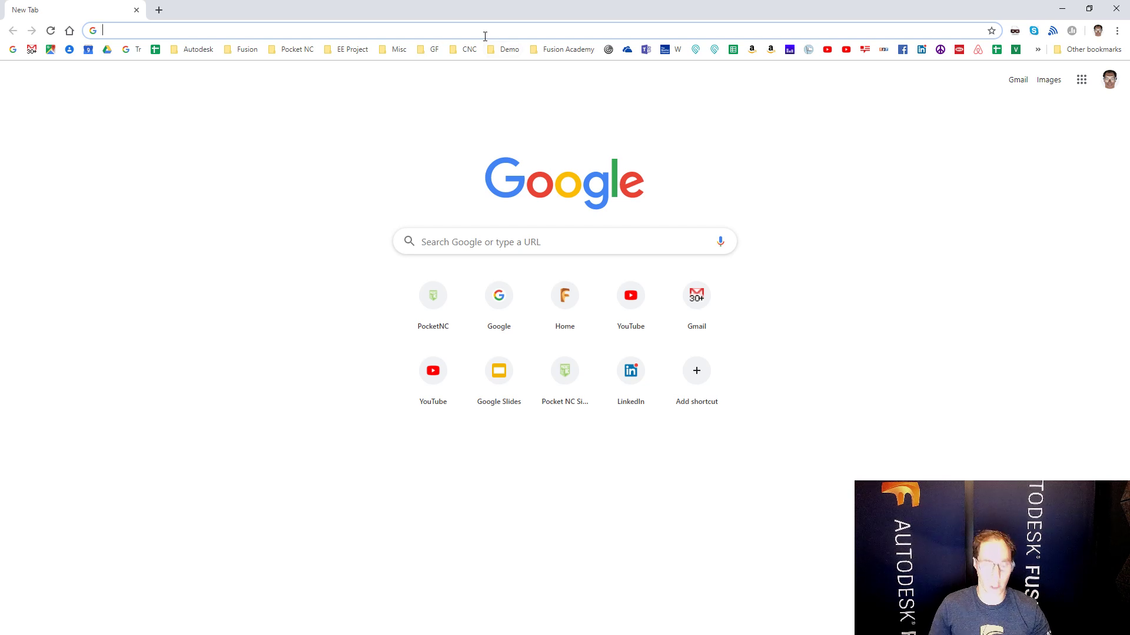
# - Open YouTube in the web browser and search for "autodesk eagle"
pyautogui.write('youtu')
pyautogui.press('Return')
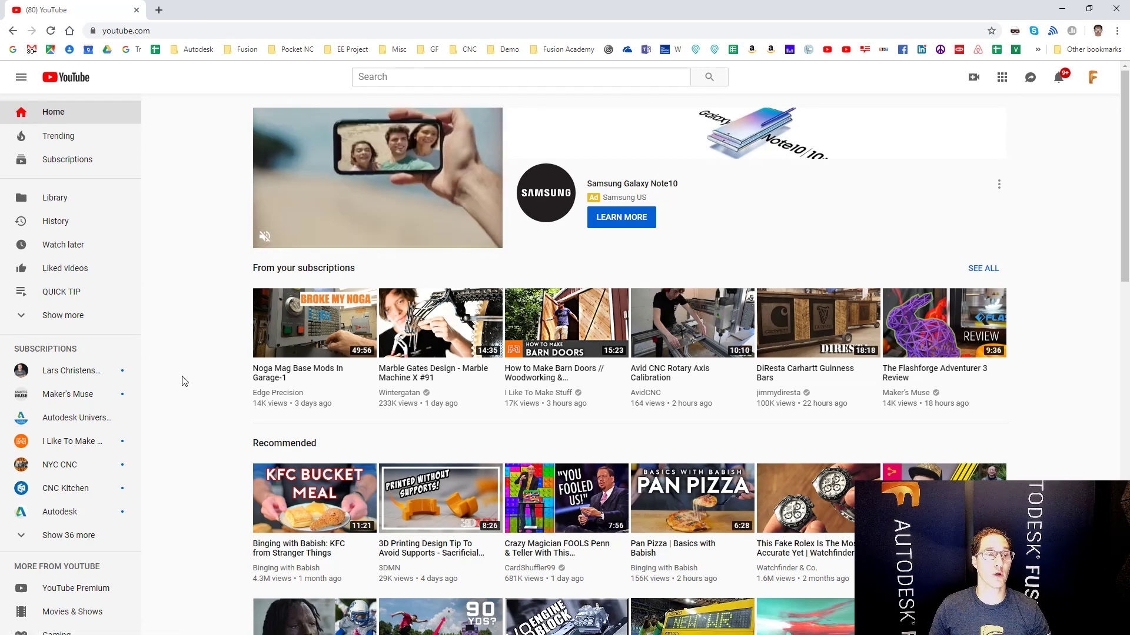
pyautogui.click(453, 75)
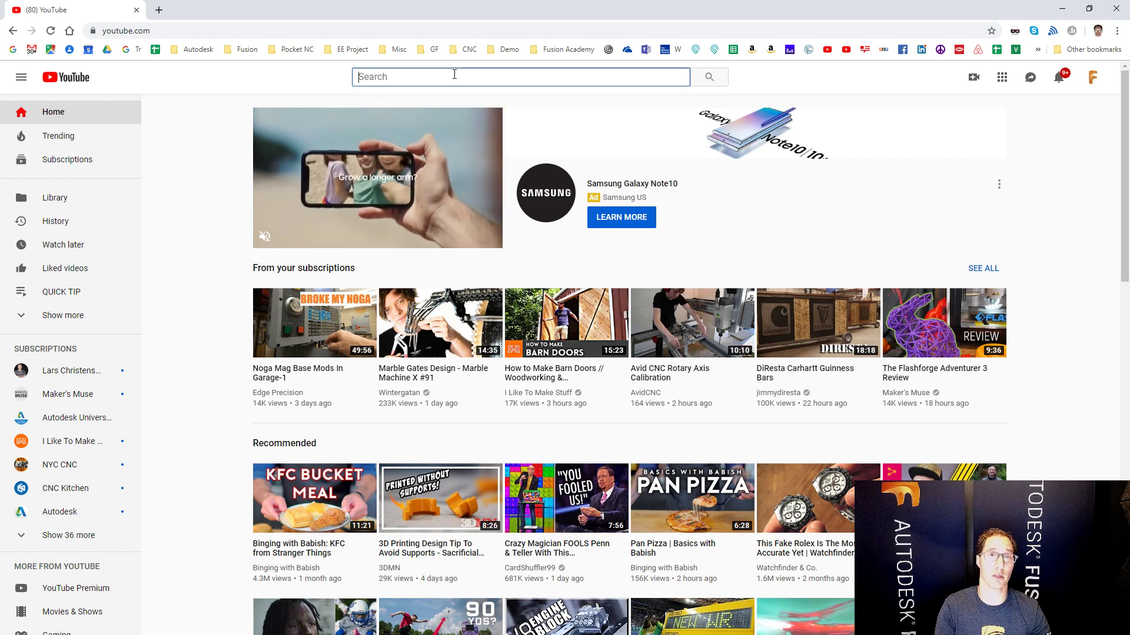
pyautogui.write('eag')
pyautogui.press('BackSpace')
pyautogui.press('BackSpace')
pyautogui.press('BackSpace')
pyautogui.write('au')
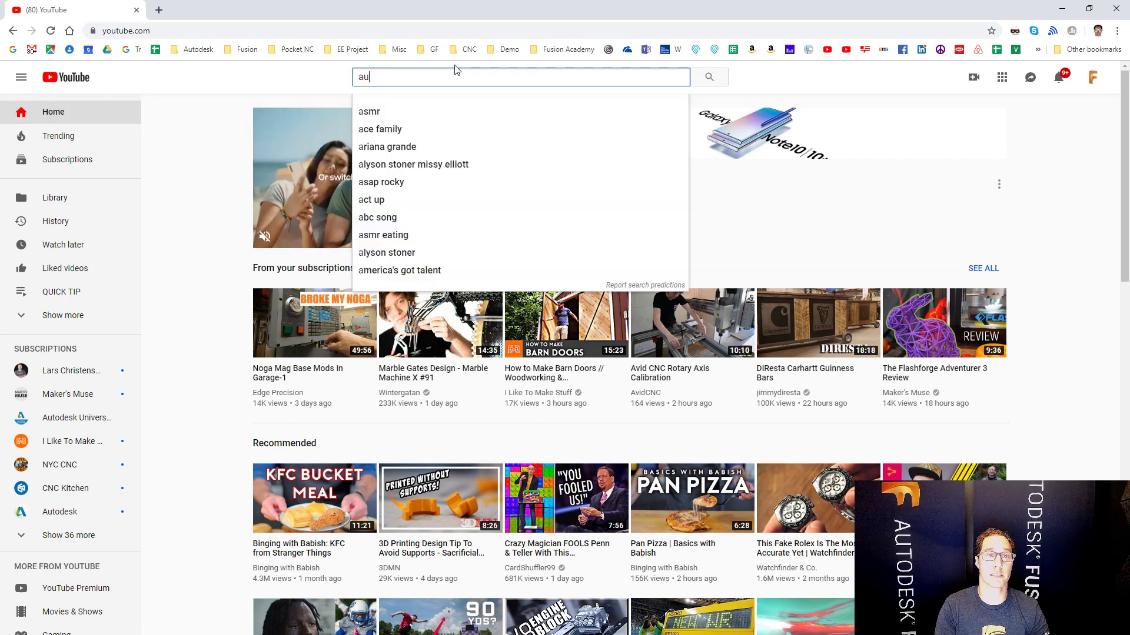
pyautogui.write('todesk eagle')
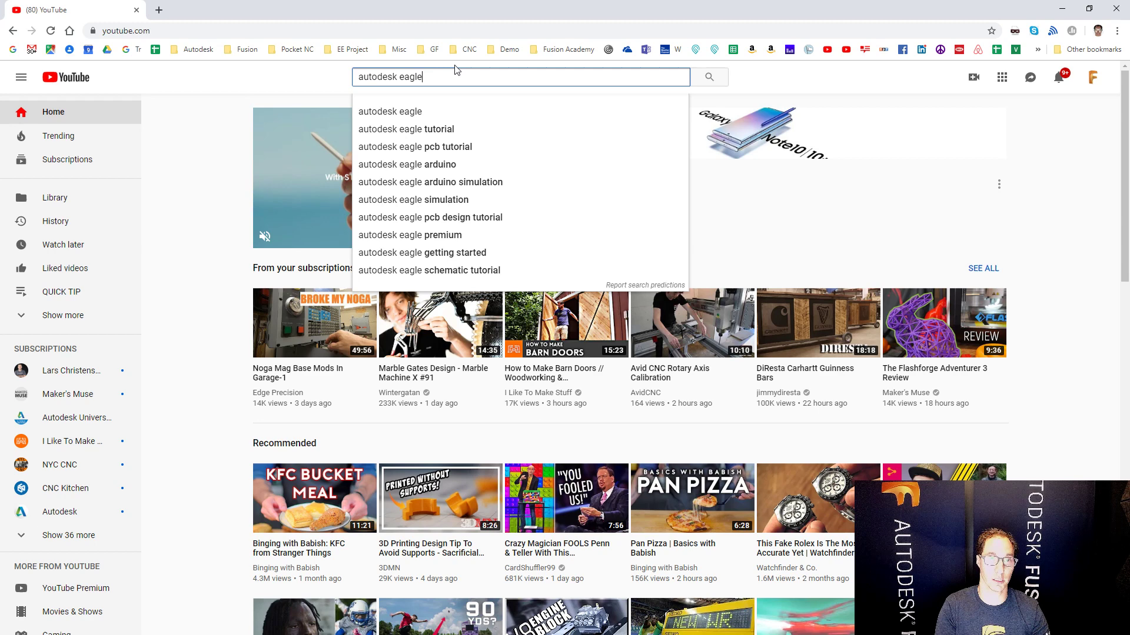
pyautogui.press('Return')
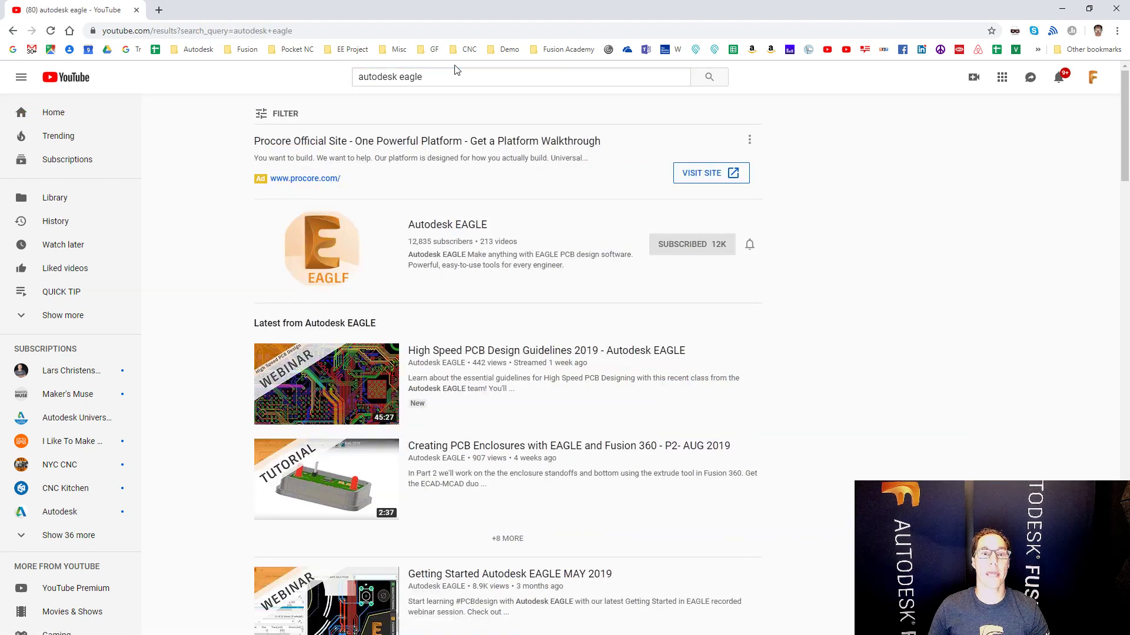
# - Open the Autodesk EAGLE channel and browse to the further videos in its ECAD to MCAD Unification section
pyautogui.click(471, 230)
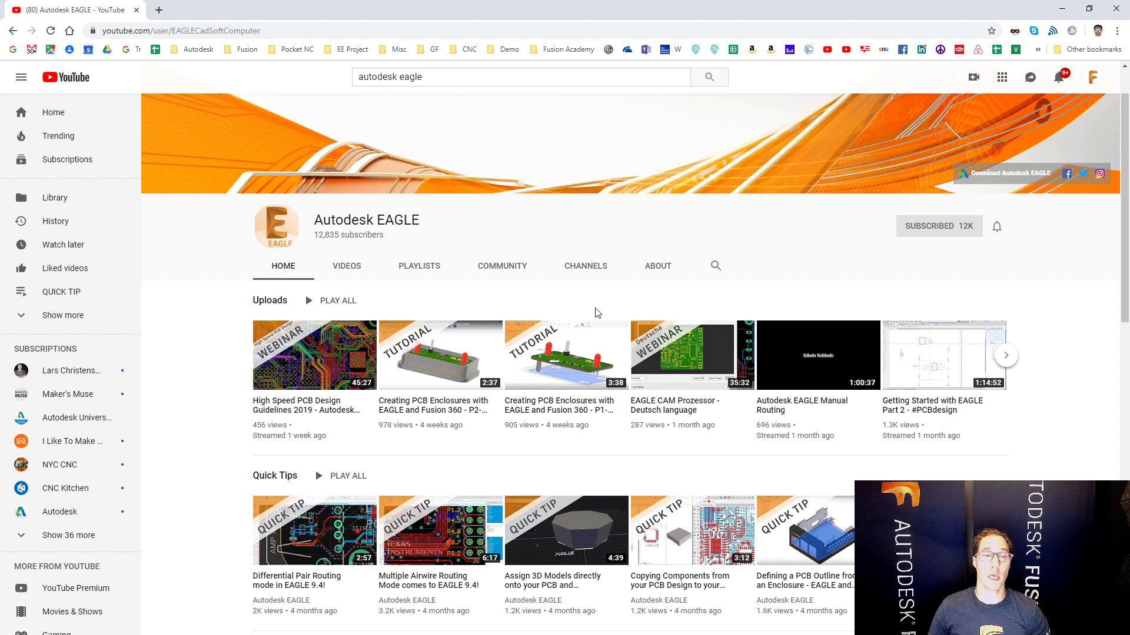
pyautogui.scroll(-7, 612, 377)
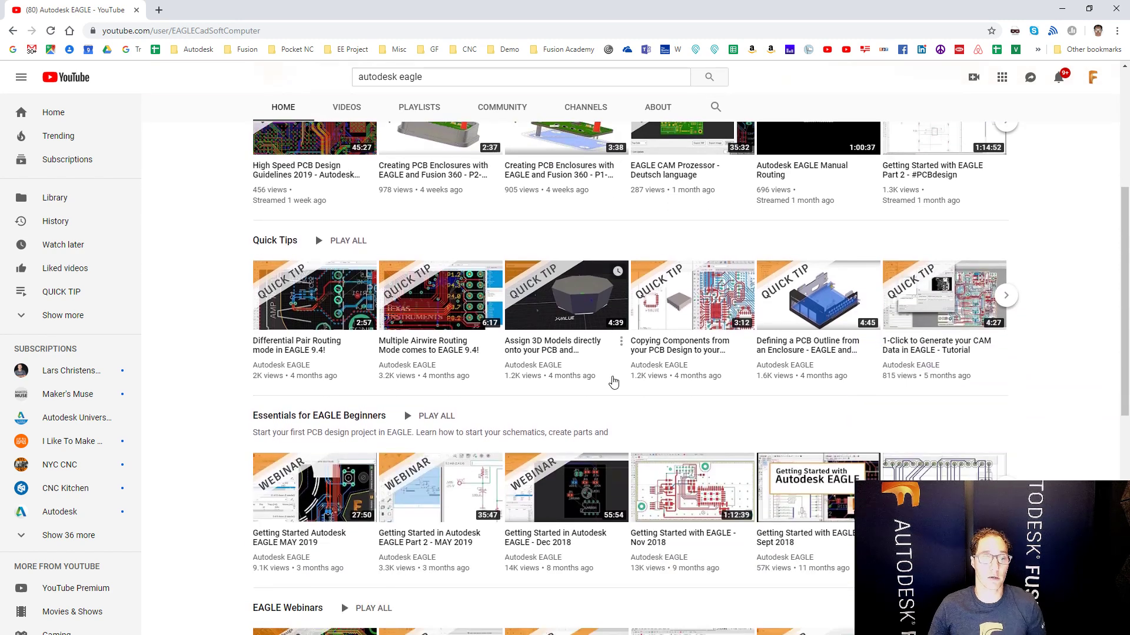
pyautogui.scroll(-4, 612, 382)
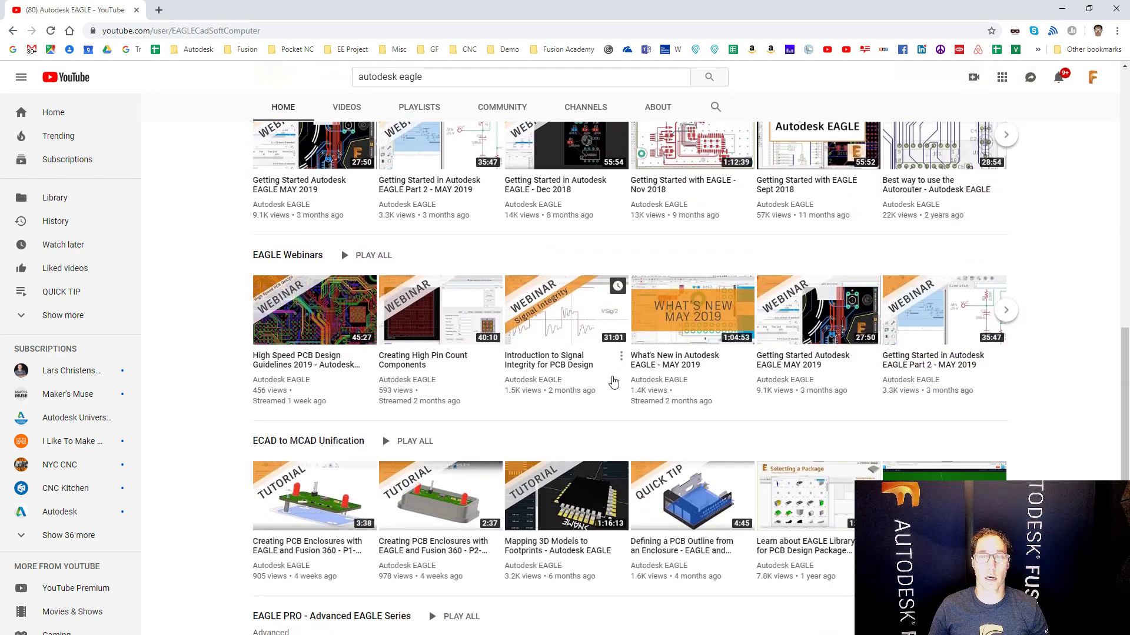
pyautogui.scroll(-2, 612, 381)
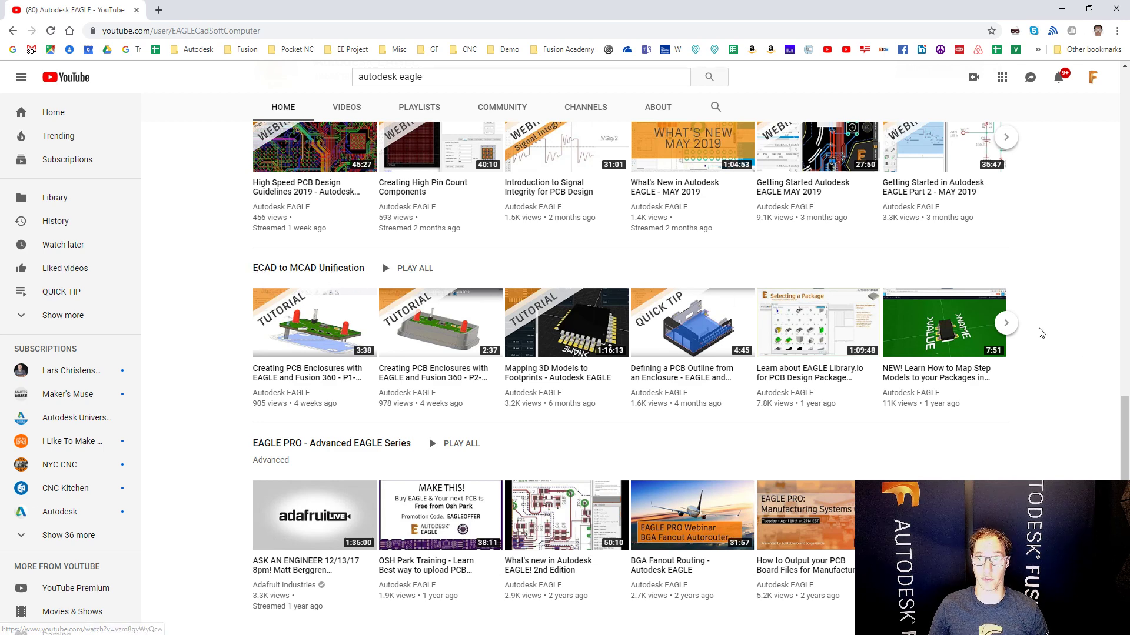
pyautogui.click(1005, 323)
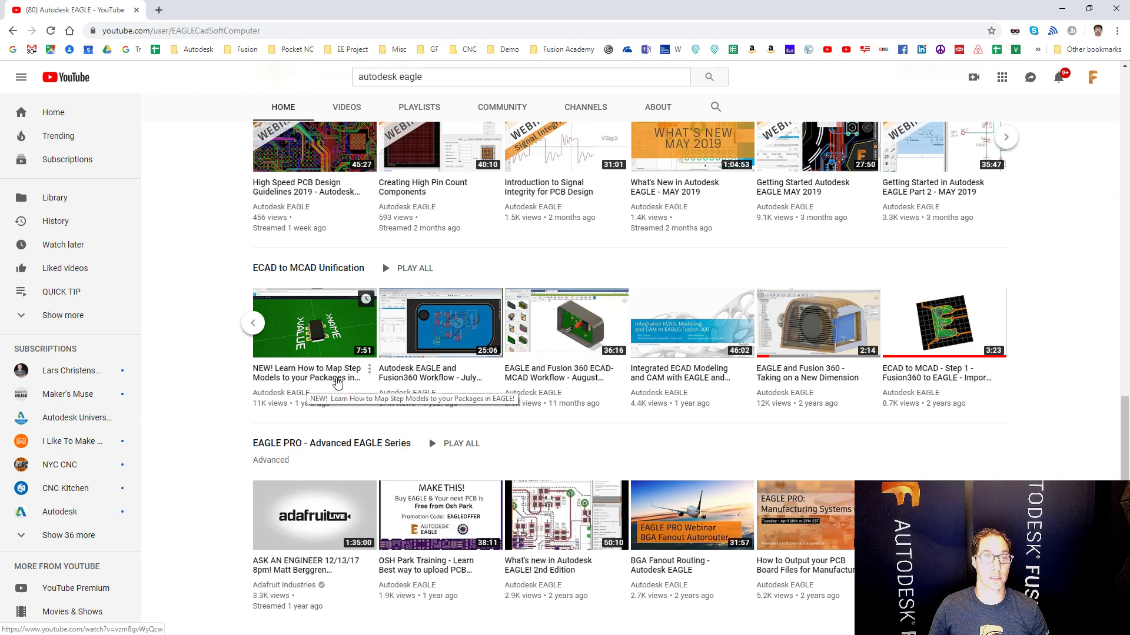
# - Play part of the video "NEW! Learn How to Map Step Models to your Packages in EAGLE!" and return to the channel
pyautogui.click(337, 383)
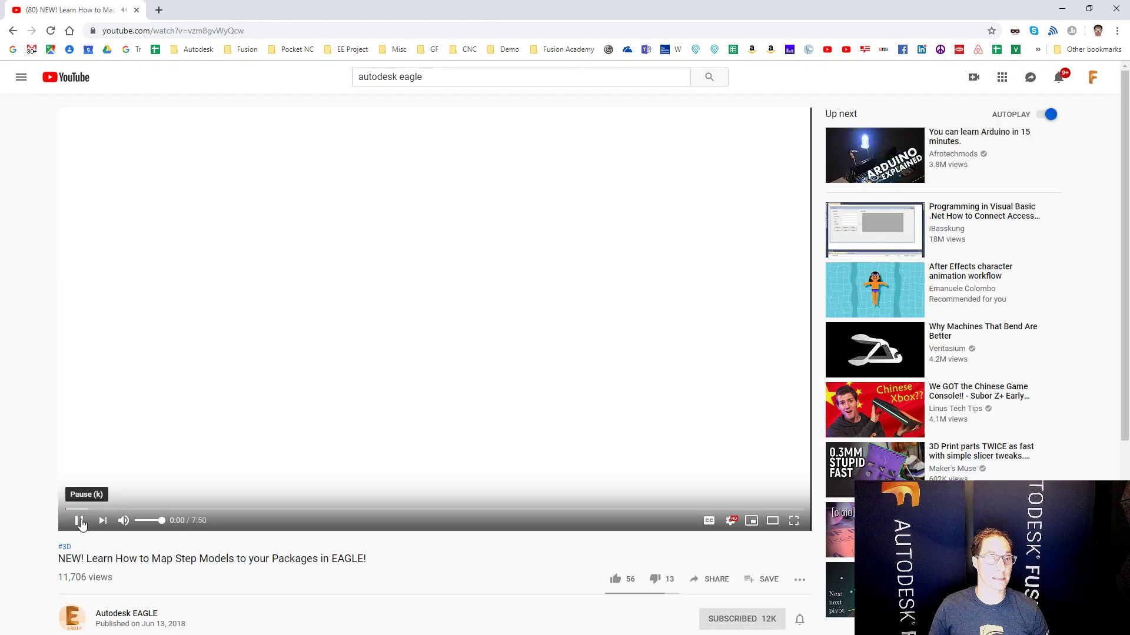
pyautogui.click(80, 522)
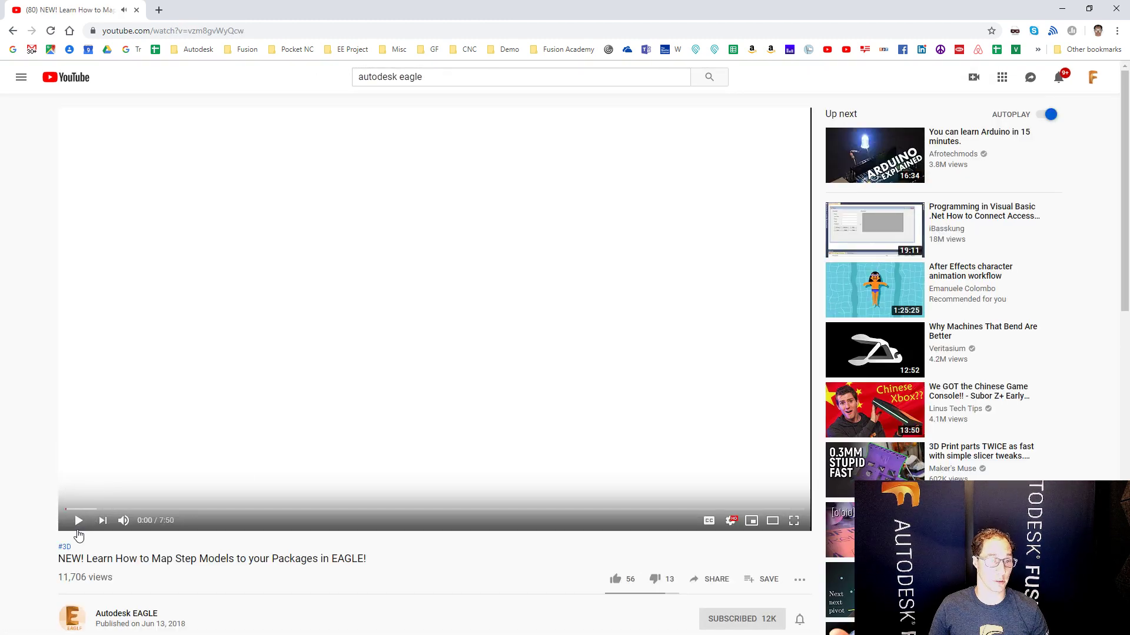
pyautogui.click(80, 521)
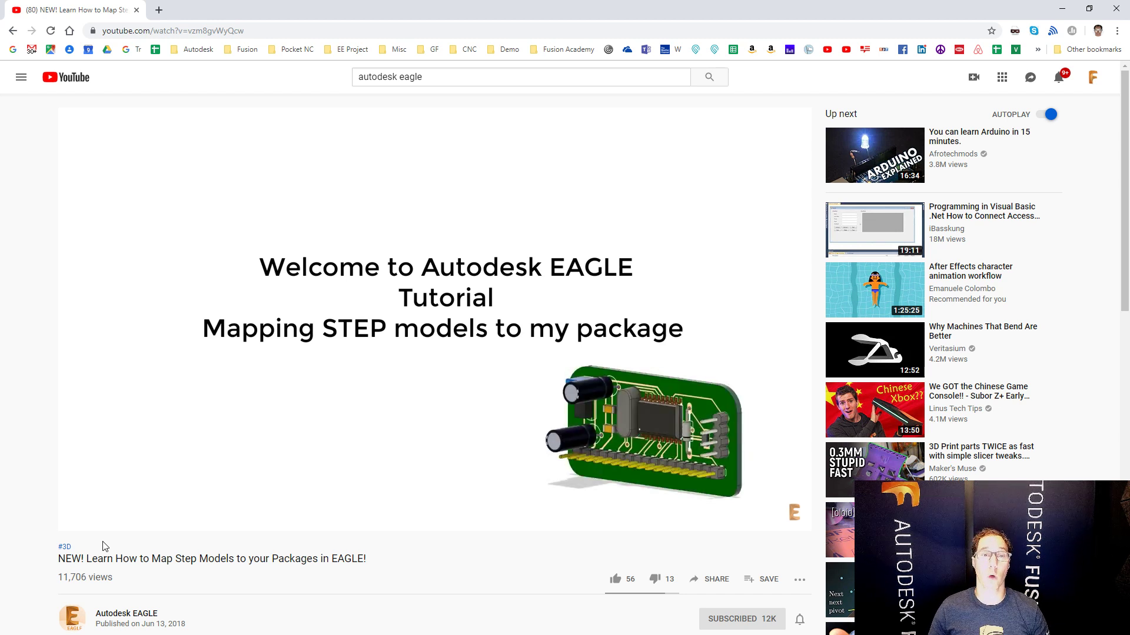
pyautogui.scroll(-1, 112, 506)
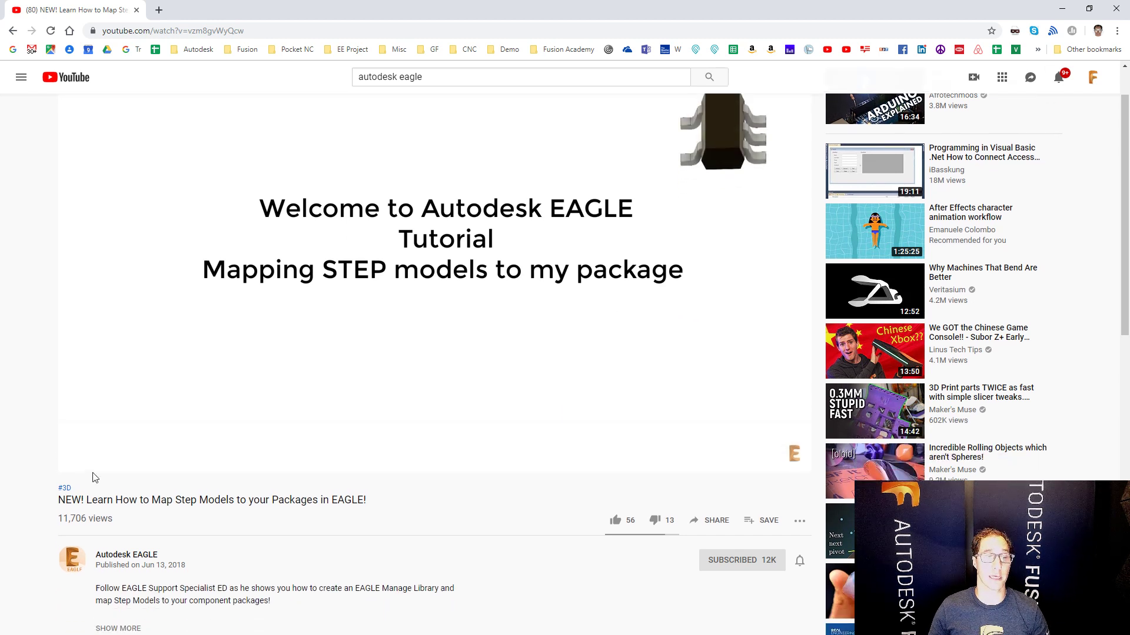
pyautogui.click(80, 463)
pyautogui.click(13, 30)
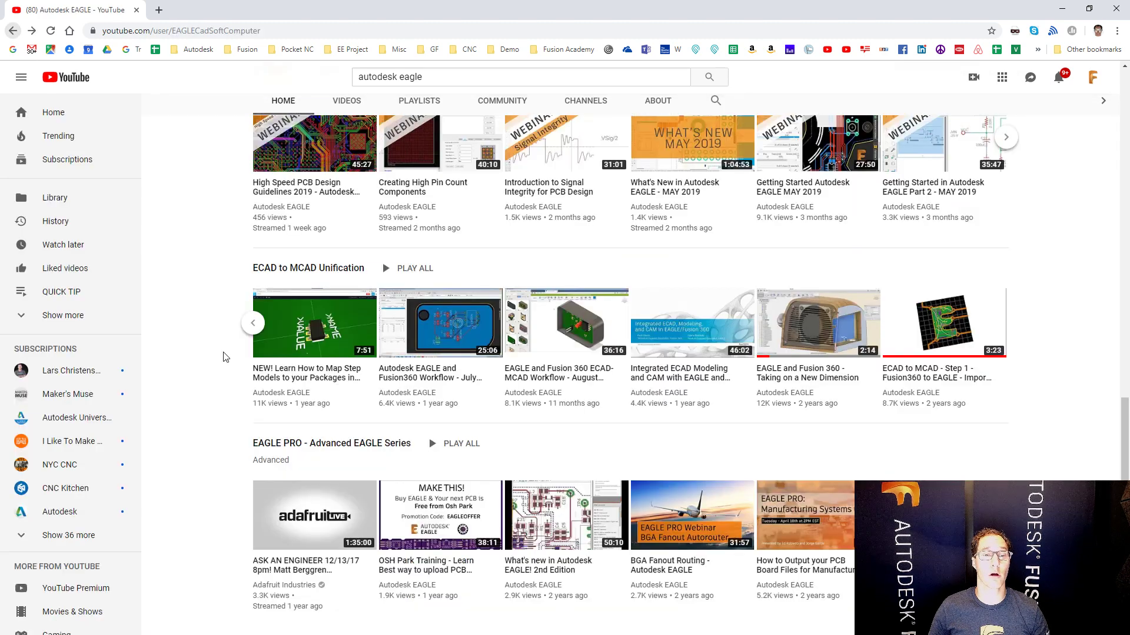